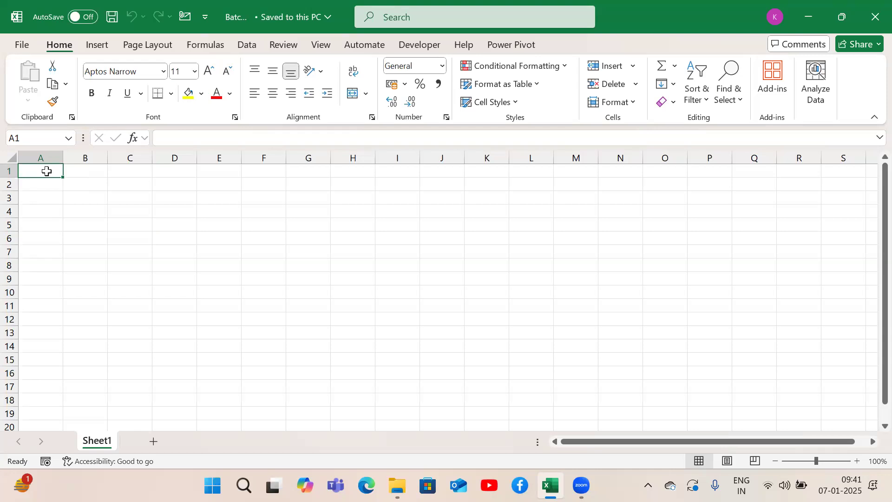
Step: Enter the header S.no in A1 and the number 1 in A2
text(S.no)
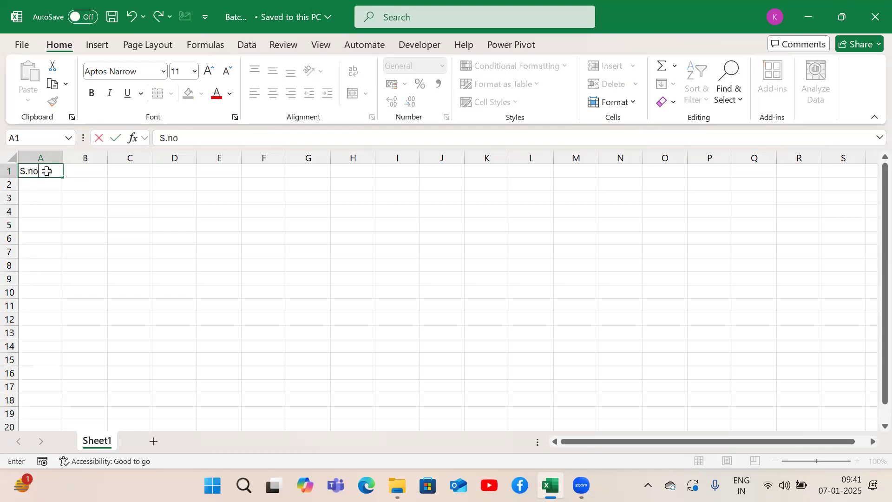
key(Return)
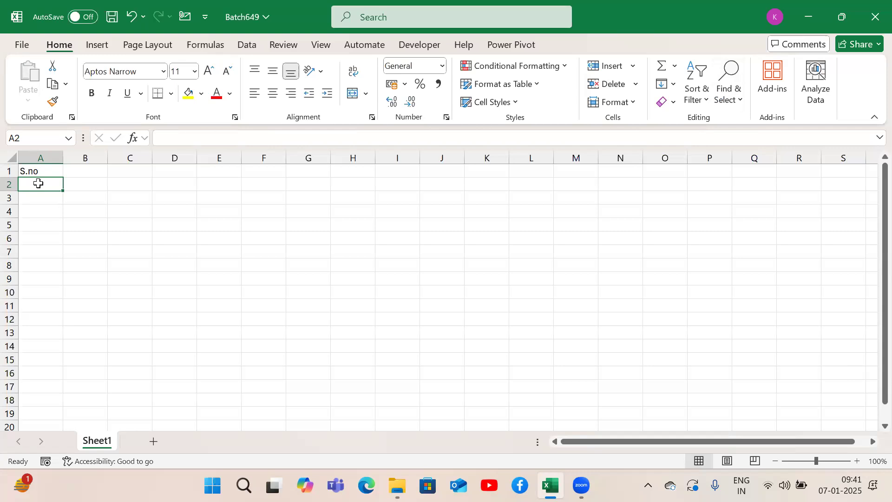
text(1)
key(Return)
Step: Enter 2 in A3, try filling the number series from A2:A3 down to A19, and undo the fill
text(2)
key(Return)
key(Up)
key(Up)
key(shift+Down)
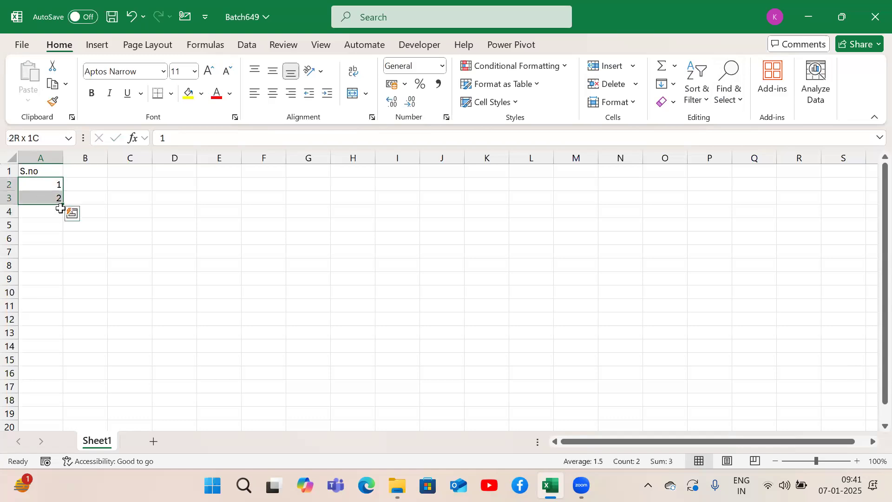
drag(62, 204, 57, 426)
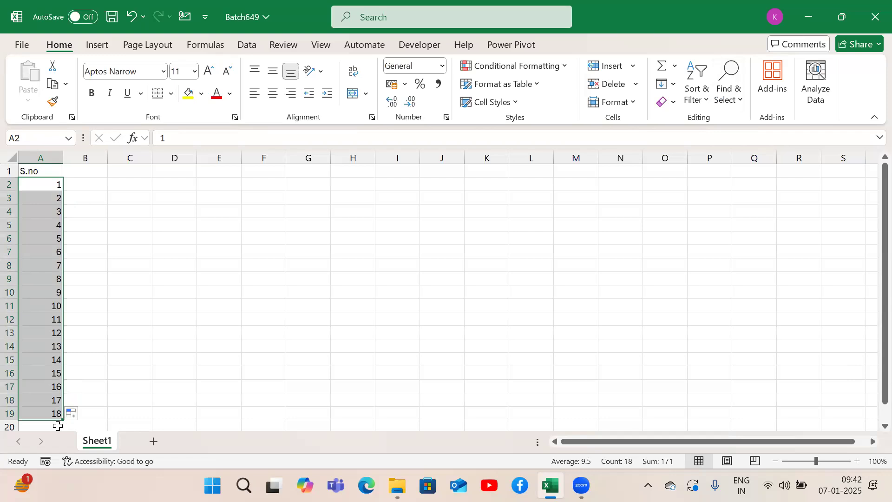
key(ctrl+z)
Step: Clear the 2 from A3, try filling a counting series from A2 alone down to A19, and undo the fill
key(Down)
key(Delete)
key(Up)
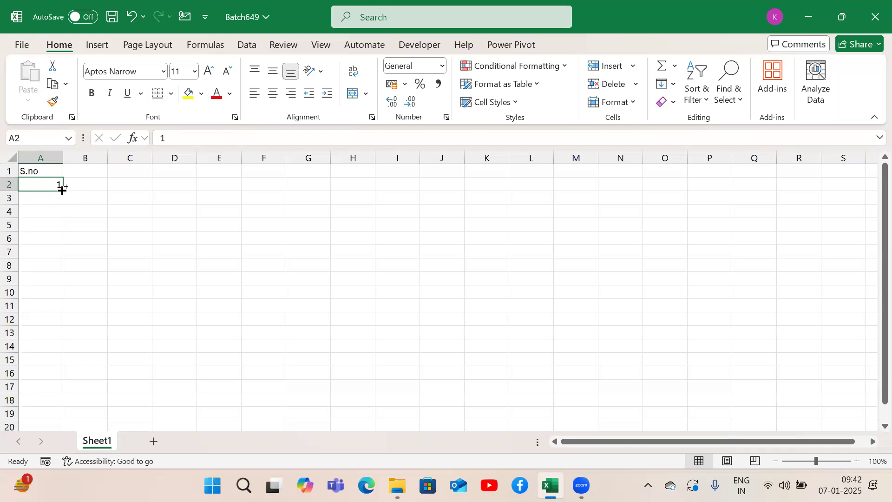
drag(62, 190, 45, 425)
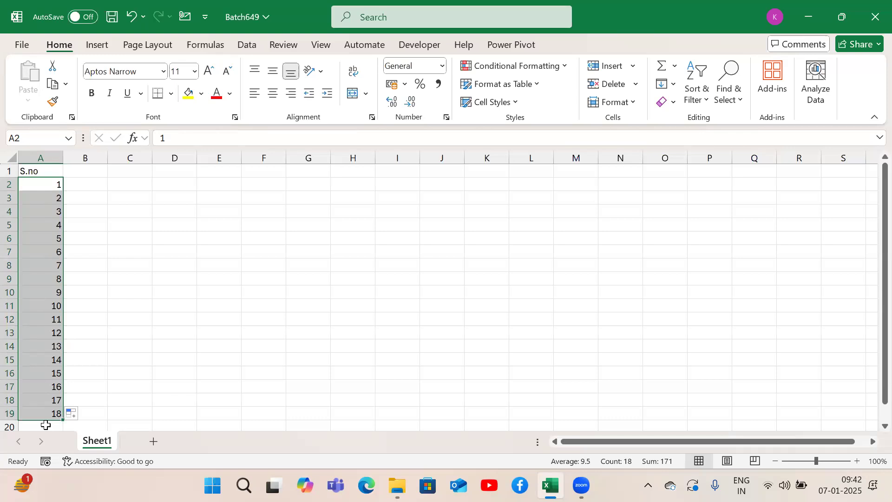
key(ctrl+z)
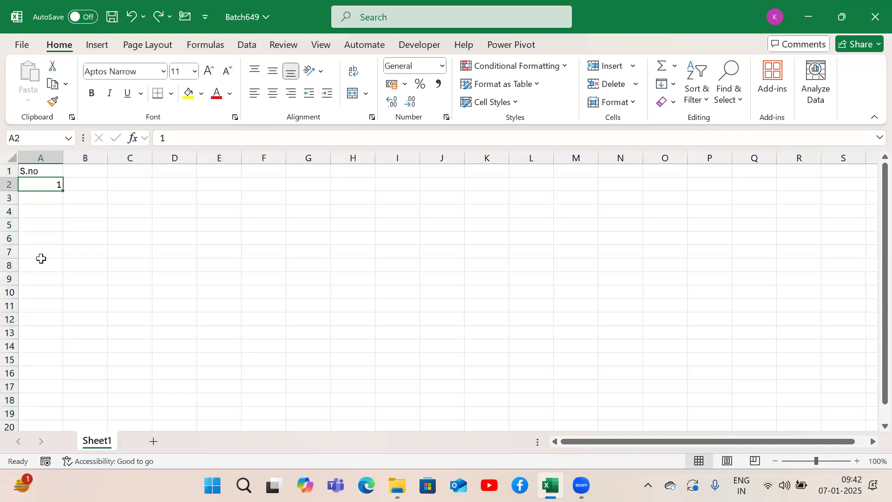
Step: Enter 2 in A3 again, extend A2:A3 as a series down to A19, and undo the extension
key(Down)
text(2)
key(Return)
key(Up)
key(Up)
key(shift+Down)
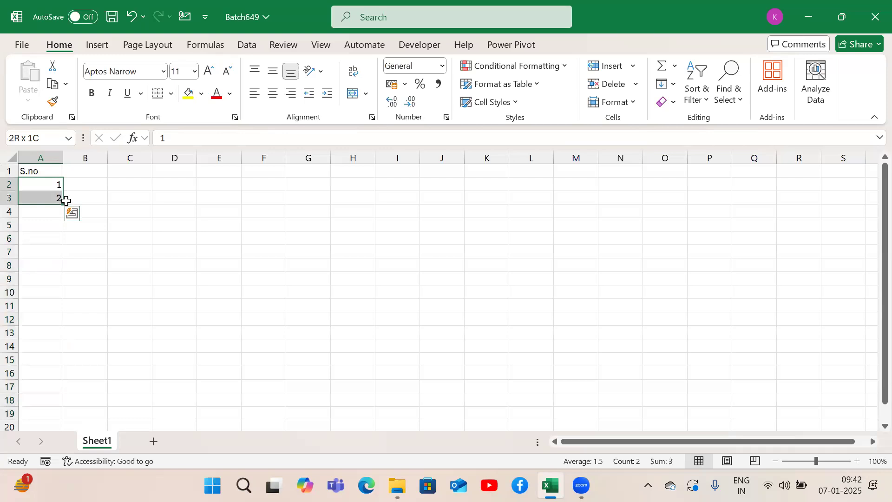
drag(63, 204, 61, 423)
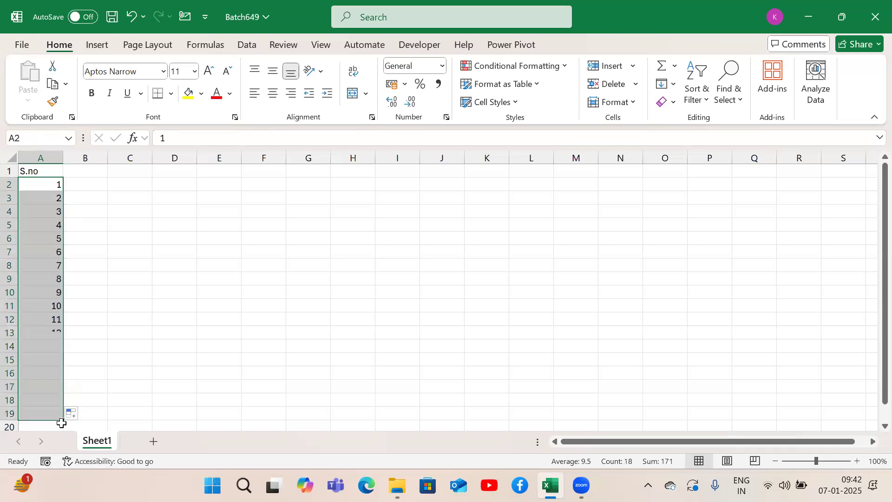
key(ctrl+z)
Step: Clear A3 and fill a counting series from the 1 in A2 down to 18 in A19
key(Up)
key(Down)
key(Down)
key(Delete)
key(Up)
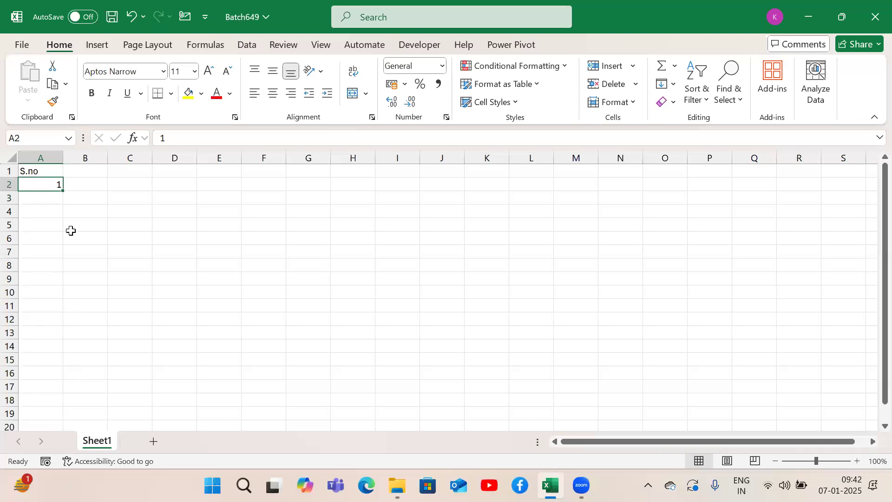
drag(64, 191, 48, 421)
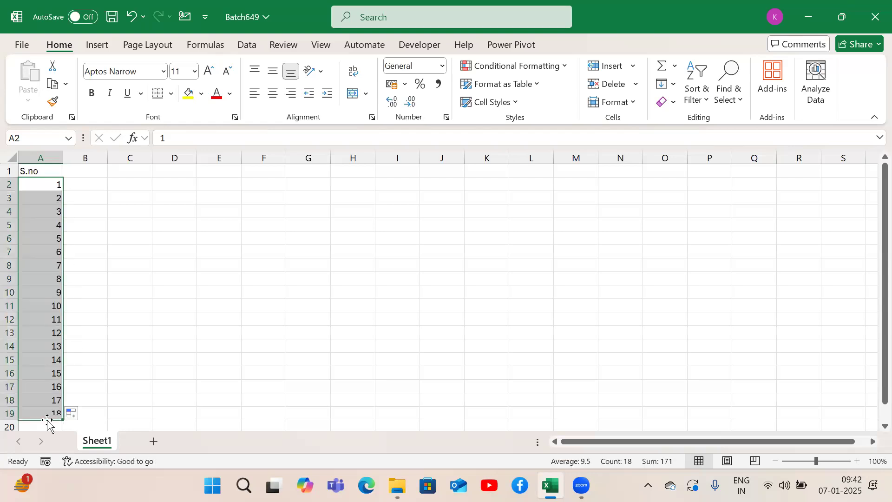
key(Up)
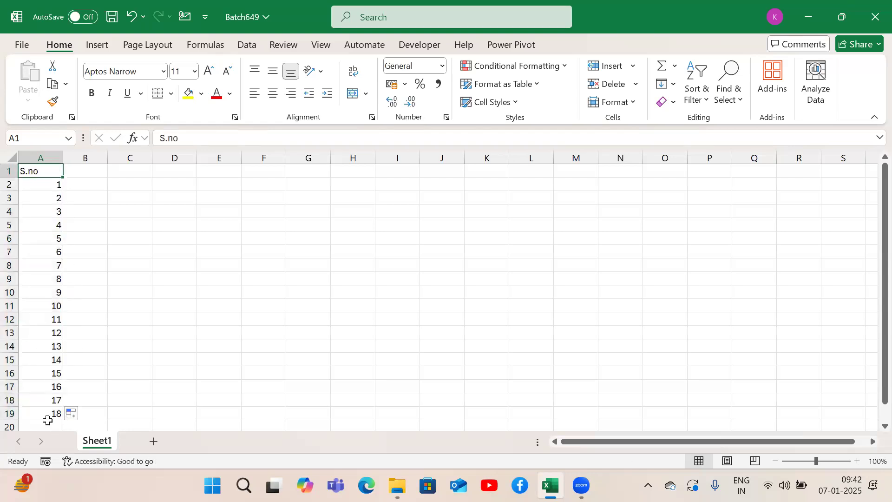
Step: Enter the header Names in B1 and fill B2:B19 with the series Name1 to Name18
key(Right)
key(F2)
text(Names)
key(Return)
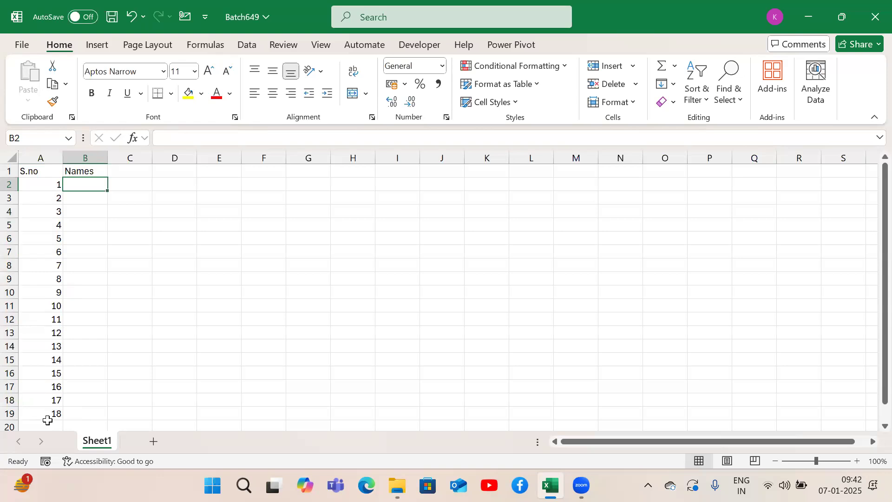
text(Name1)
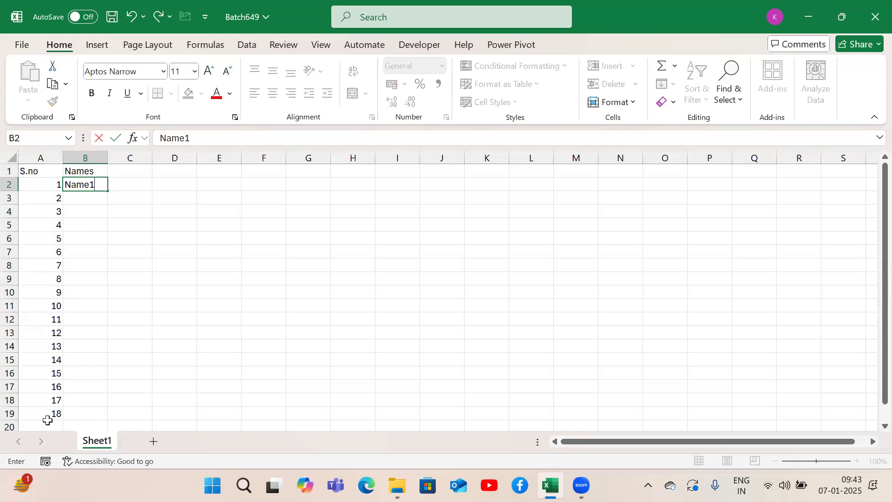
key(Return)
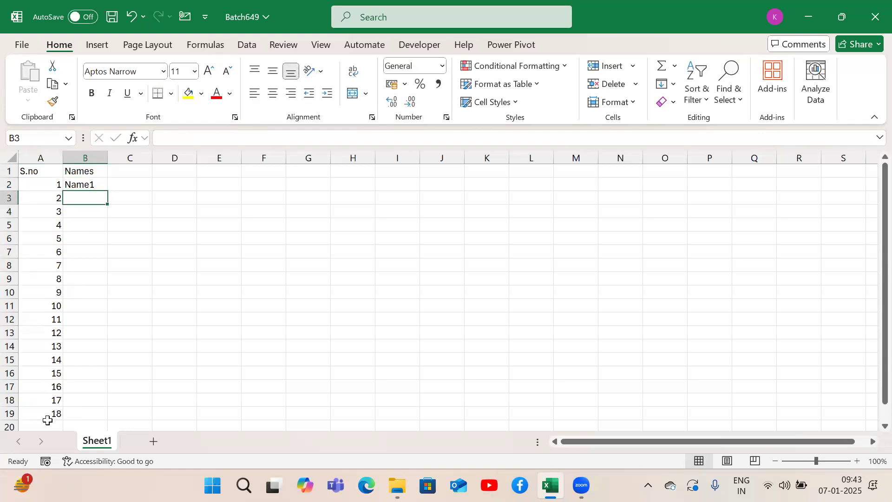
key(Up)
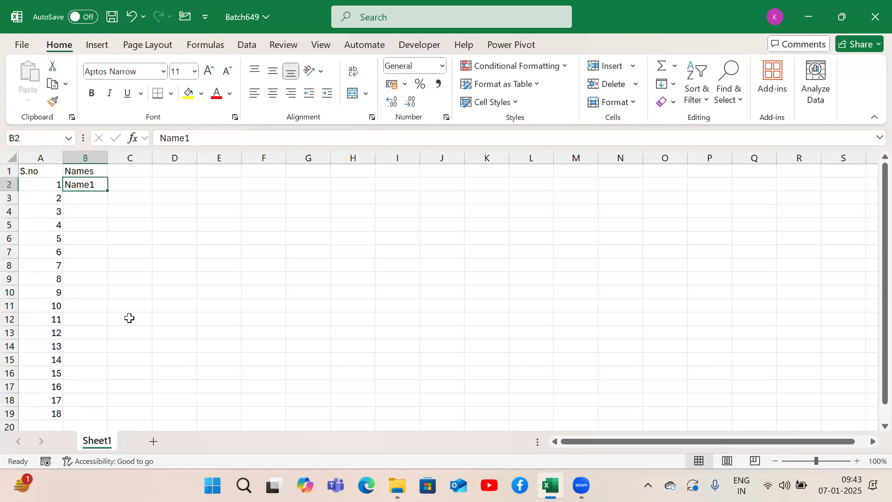
drag(108, 197, 113, 418)
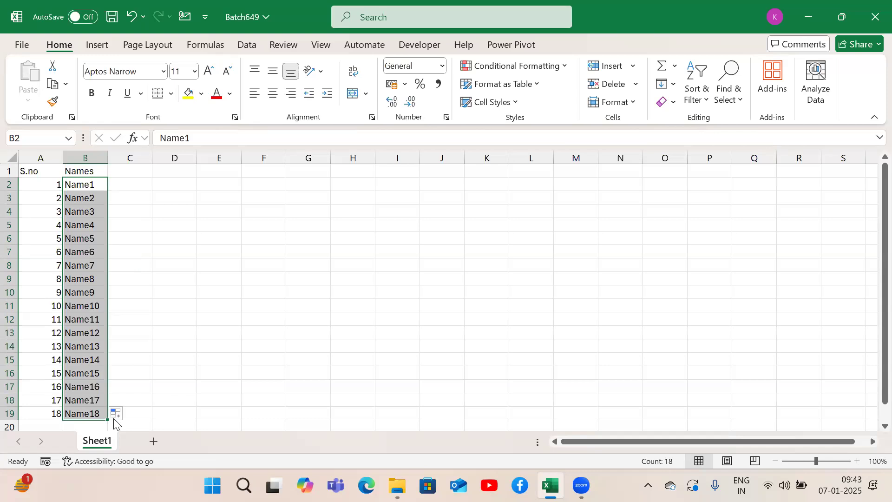
Step: Enter Sub1 in C1 and fill the header series across to Sub6 in H1
key(Up)
key(Right)
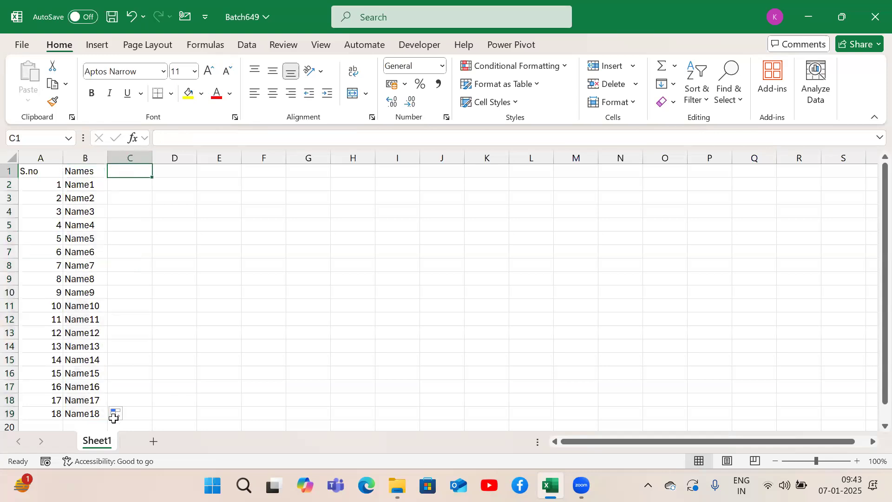
text(Sub1)
key(Return)
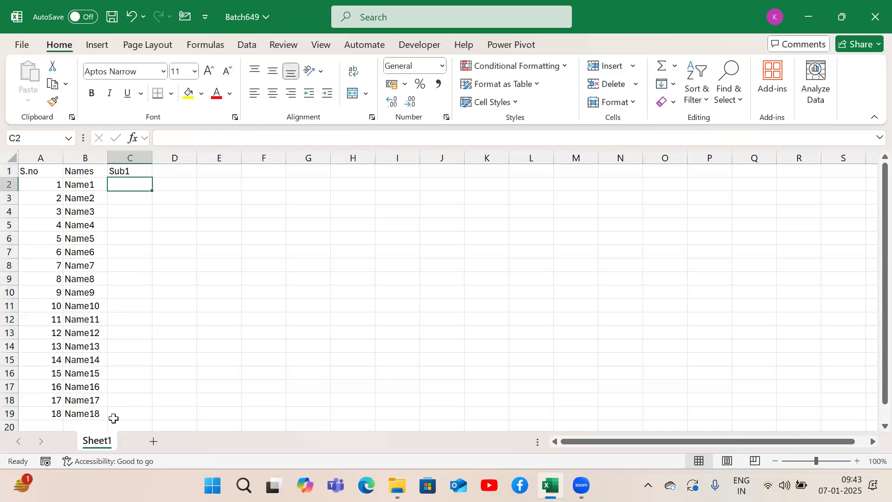
key(Up)
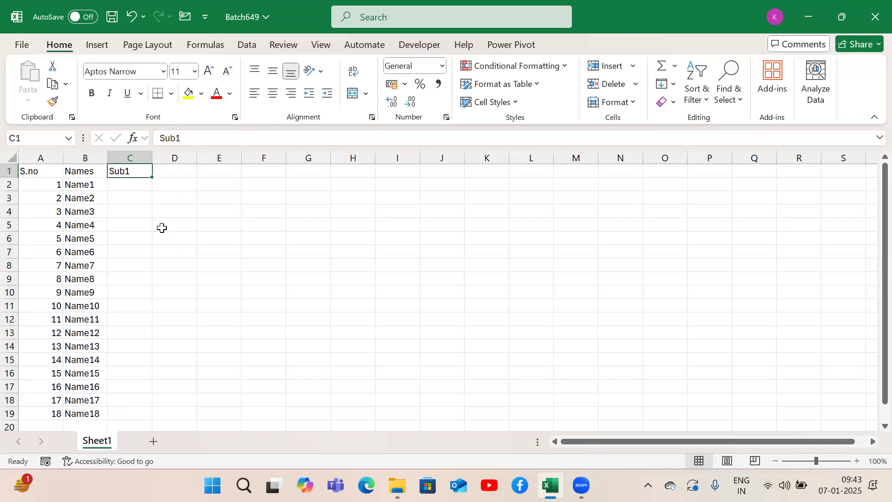
drag(154, 178, 391, 172)
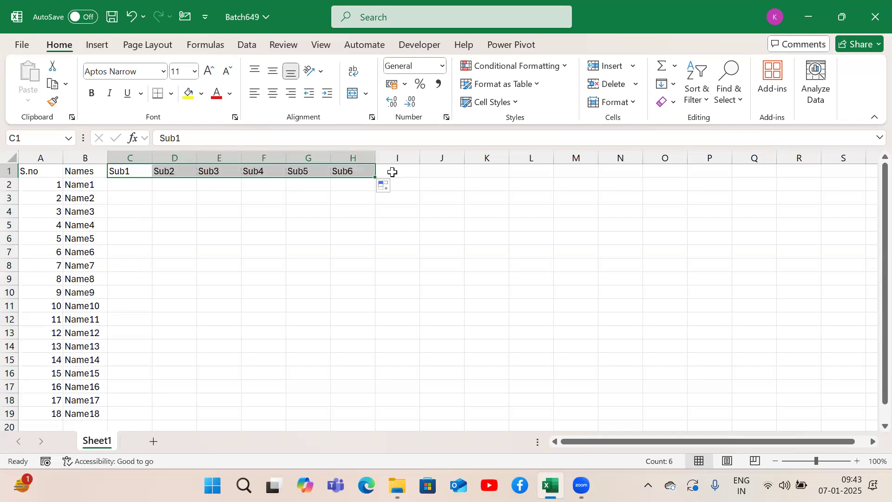
key(Home)
key(Right)
key(Down)
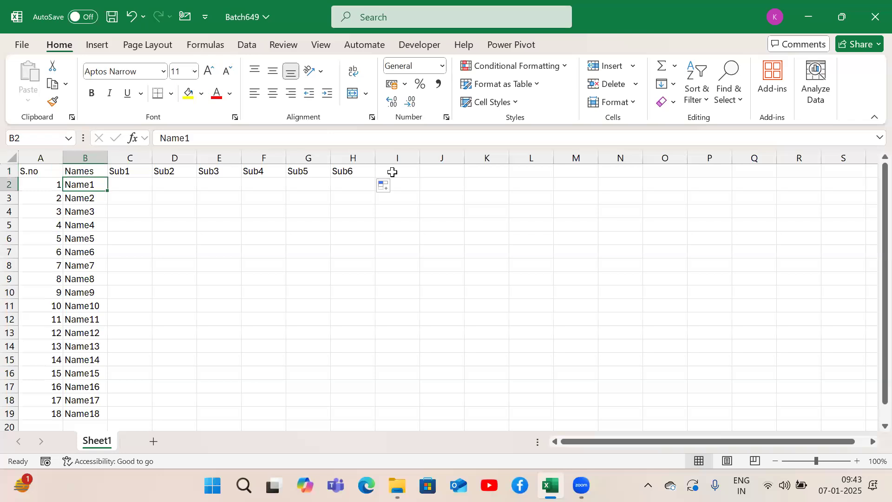
key(shift+Down)
key(alt+shift+F10)
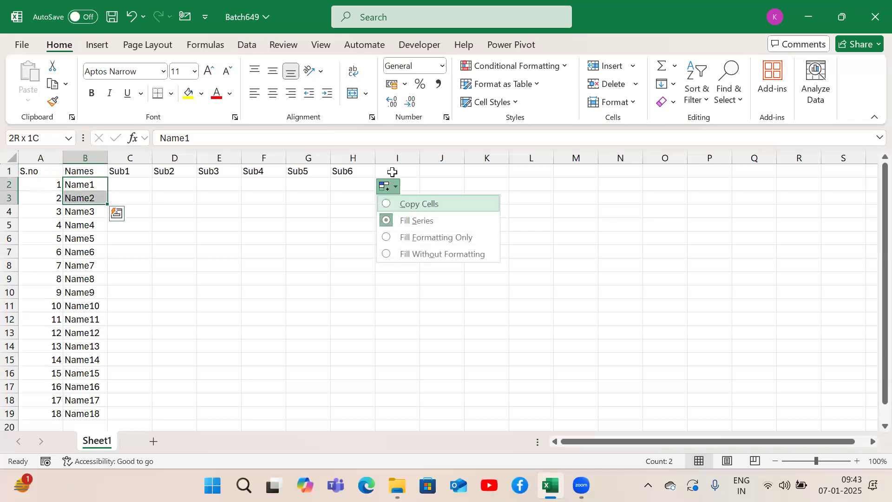
key(Escape)
key(Down)
key(ctrl+Down)
key(ctrl+Up)
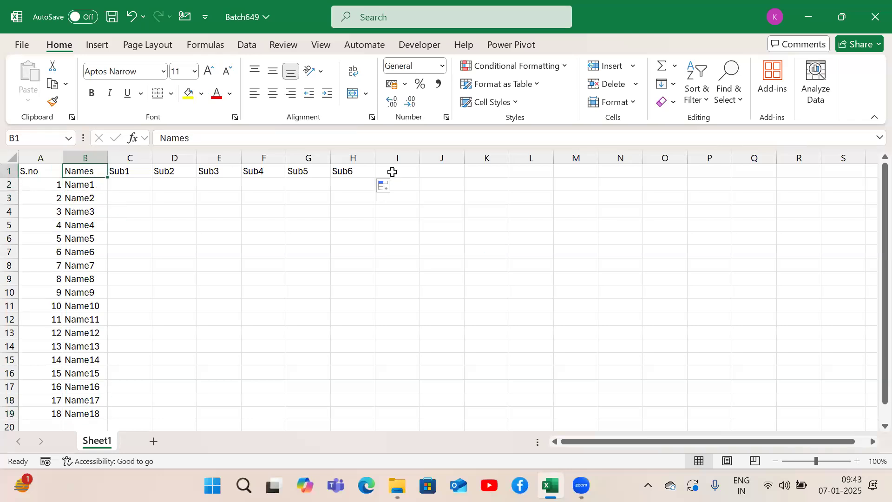
Step: Select the empty marks range C2:H19, then return to C2 alone
key(Right)
key(Down)
key(shift+Right)
key(shift+Right)
key(shift+Right)
key(shift+Right)
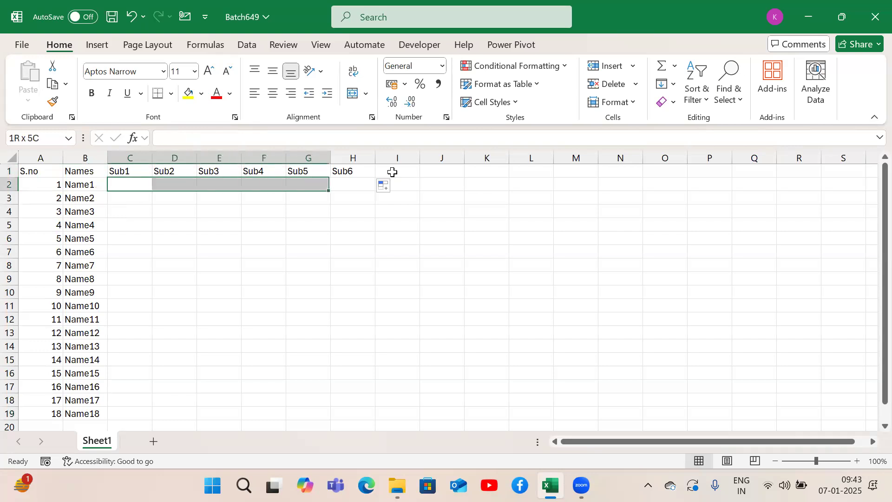
key(shift+Right)
key(shift+Down)
key(shift+Down)
key(shift+Down)
key(shift+Down)
key(shift+Down)
key(shift+Down)
key(shift+Down)
key(shift+Down)
key(shift+Down)
key(shift+Down)
key(shift+Down)
key(shift+Down)
key(shift+Down)
key(shift+Down)
key(shift+Down)
key(shift+Down)
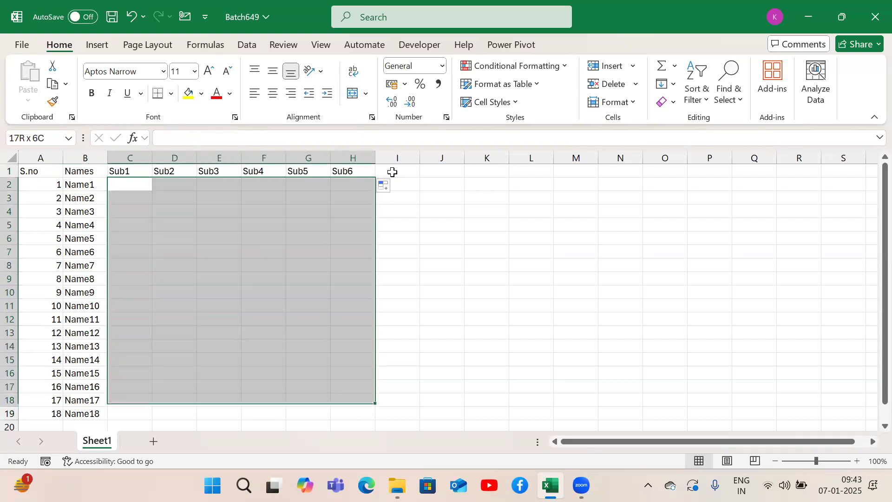
key(shift+Down)
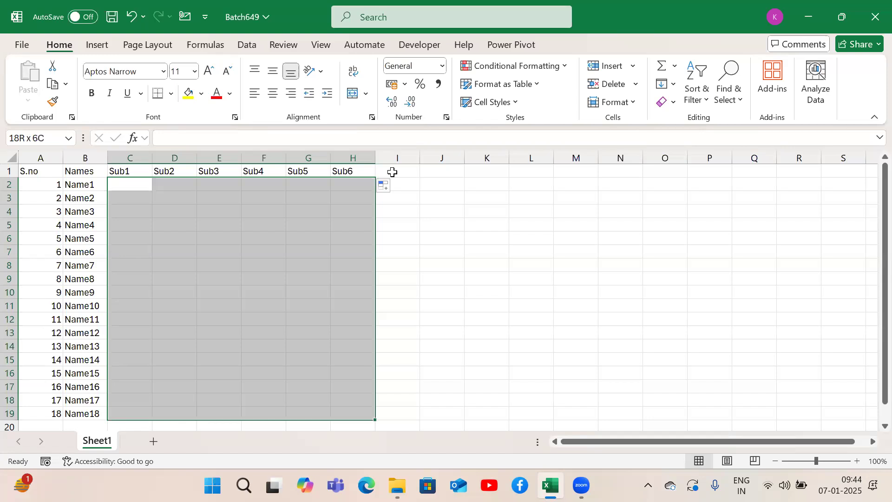
key(Down)
key(Up)
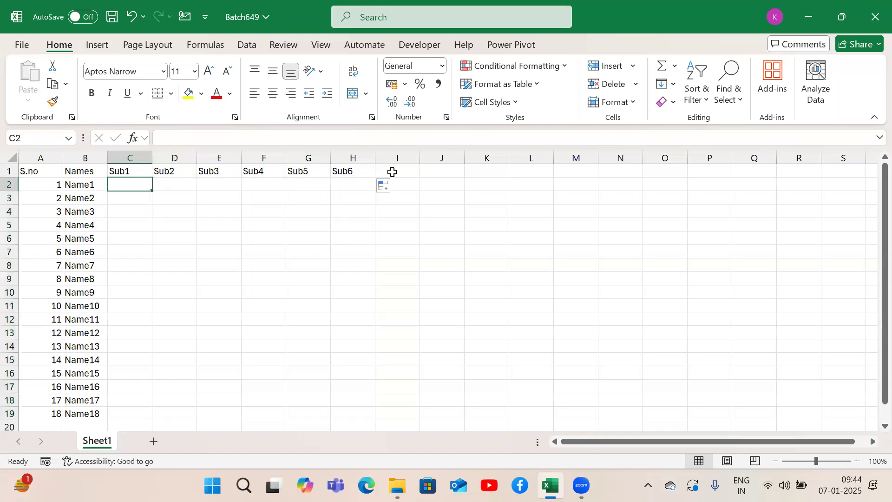
text(=)
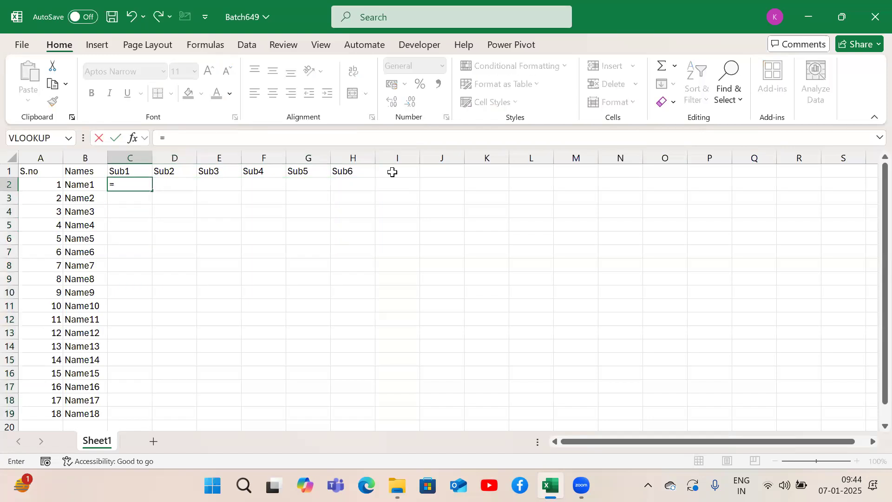
text(ra)
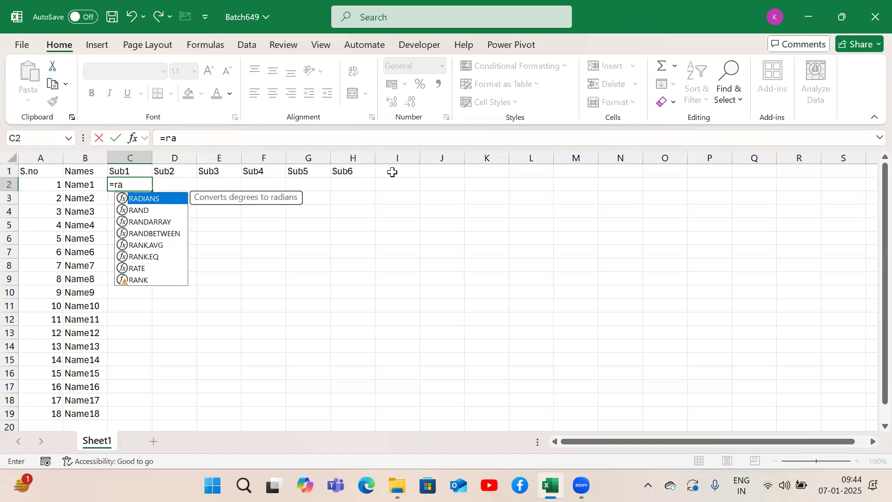
key(Down)
key(Down)
key(Down)
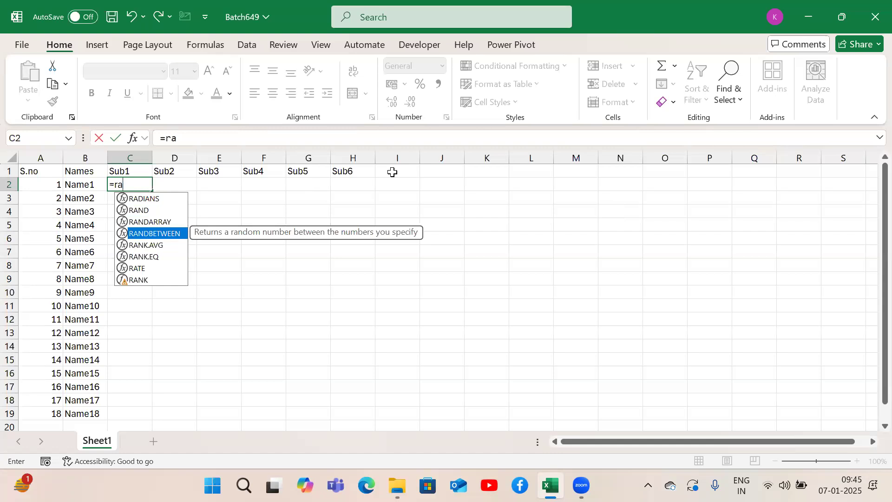
key(Tab)
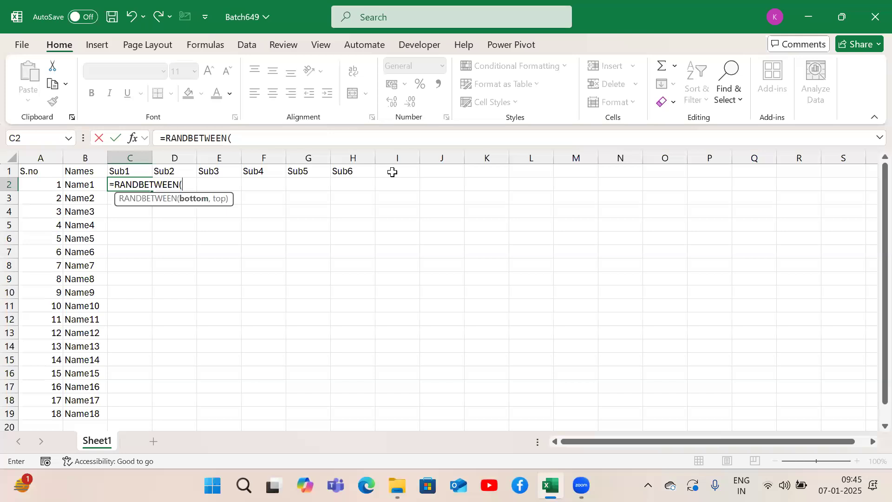
key(BackSpace)
key(BackSpace)
key(BackSpace)
key(BackSpace)
key(BackSpace)
key(BackSpace)
key(BackSpace)
key(BackSpace)
key(BackSpace)
key(BackSpace)
key(BackSpace)
key(BackSpace)
key(BackSpace)
key(Return)
Step: Start a RANDBETWEEN formula in C2 with 50 as the bottom and 100 as the top value
key(Up)
text(=ra)
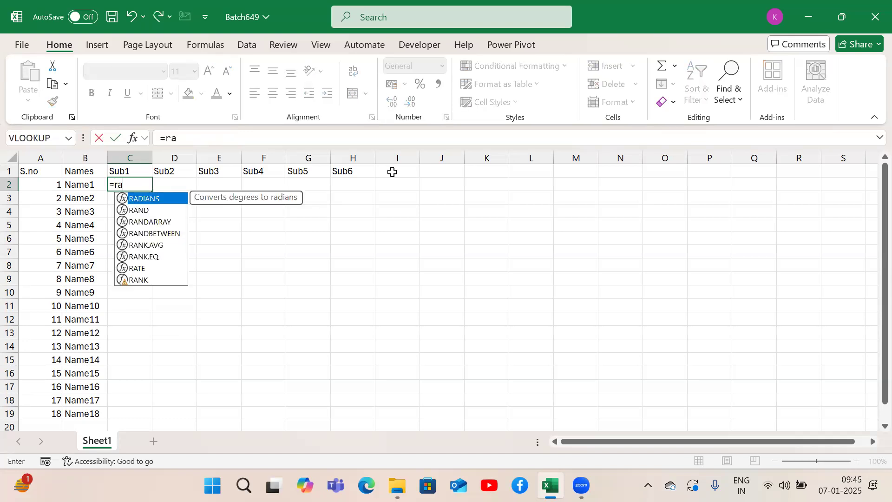
key(Down)
key(Down)
key(Down)
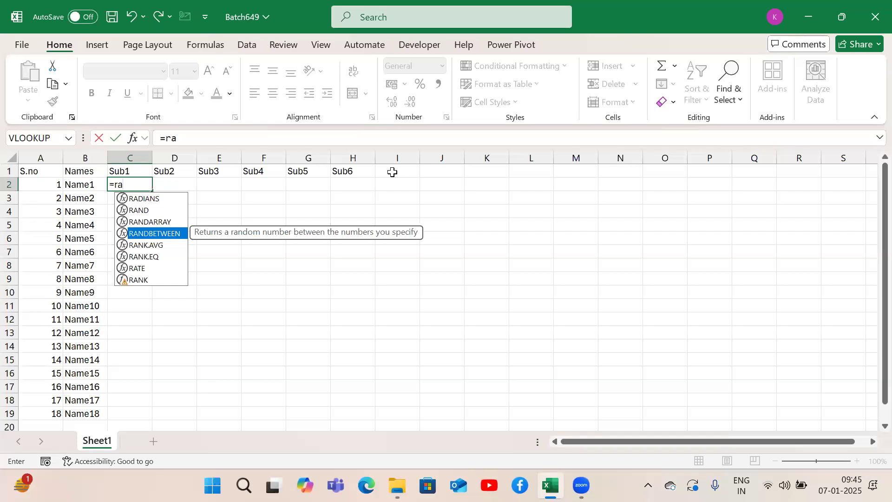
key(Tab)
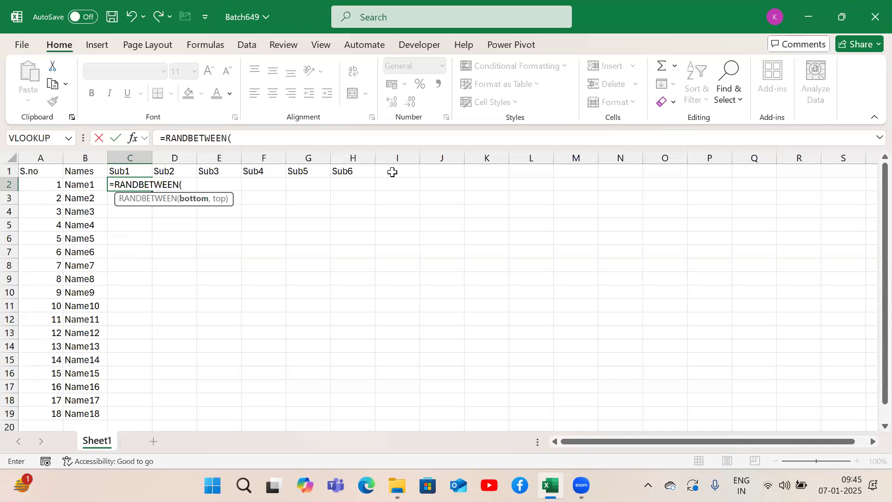
text(50,100)
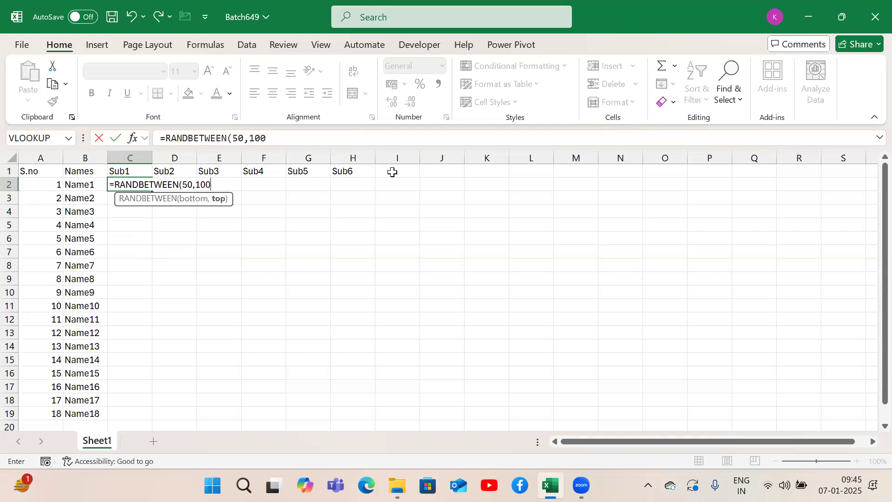
Step: Check the top argument in C2's formula, then complete it as =RANDBETWEEN(50,100)
click(195, 204)
click(218, 201)
click(199, 204)
click(219, 202)
click(282, 140)
text())
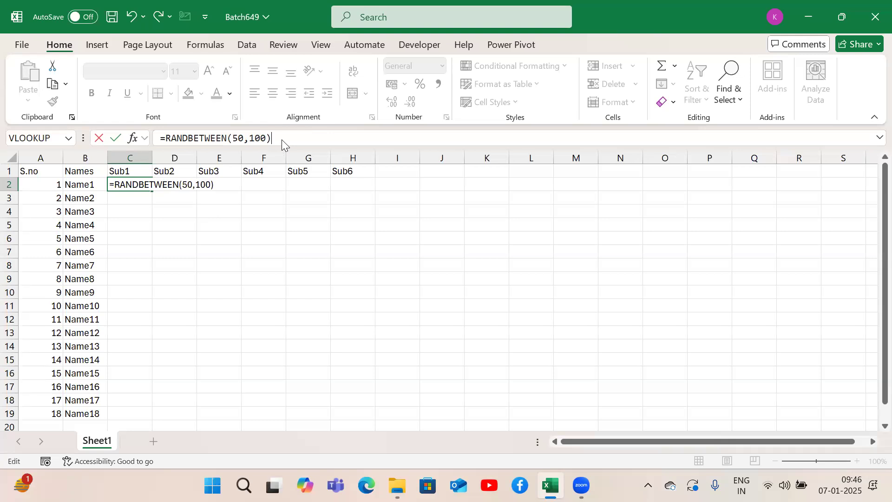
key(Return)
key(Up)
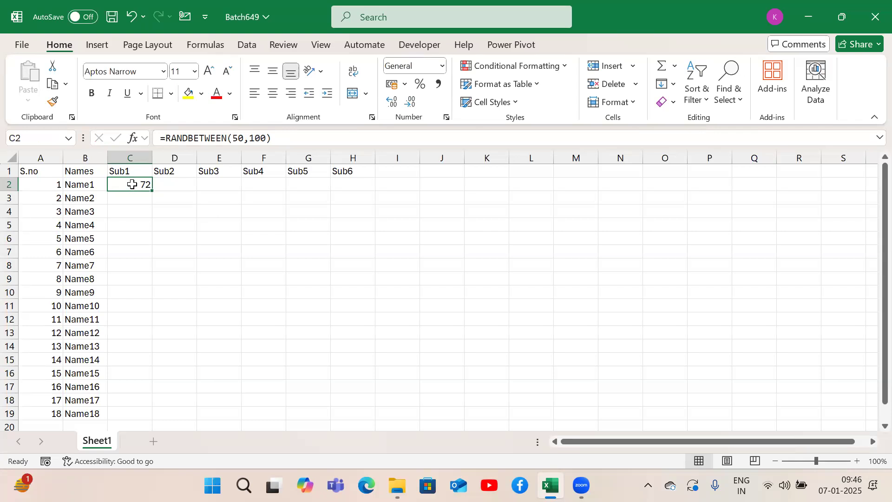
drag(129, 249, 127, 415)
double_click(127, 416)
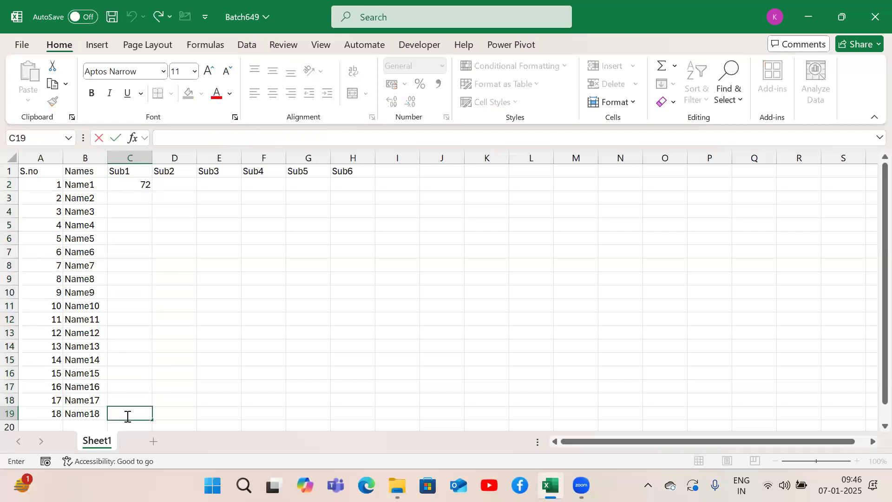
click(129, 186)
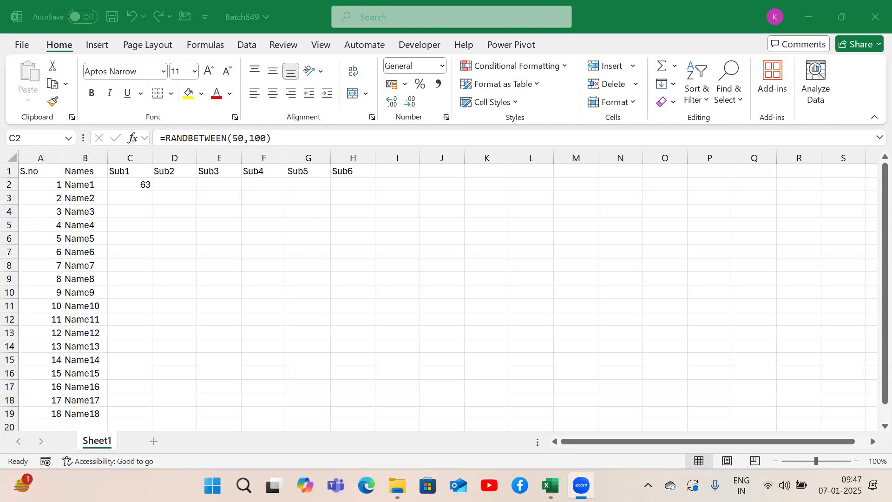
Step: Re-enter C2's RANDBETWEEN formula unchanged several times to generate new random marks
click(130, 185)
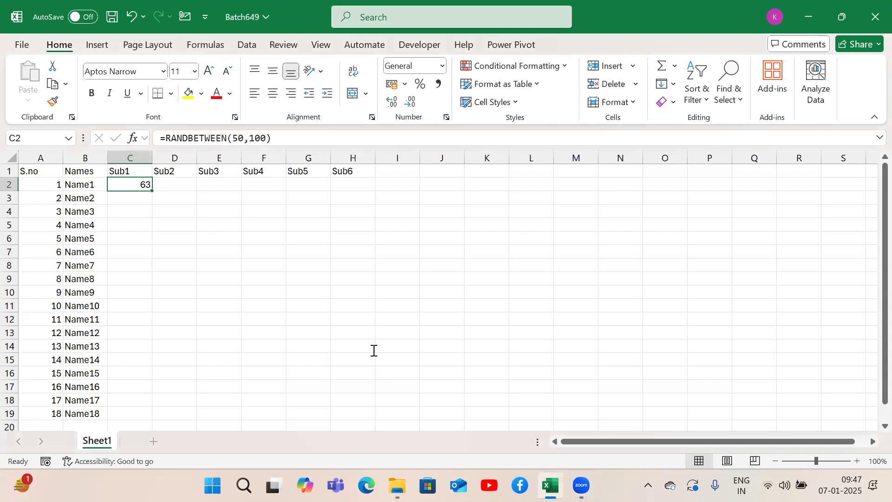
click(129, 187)
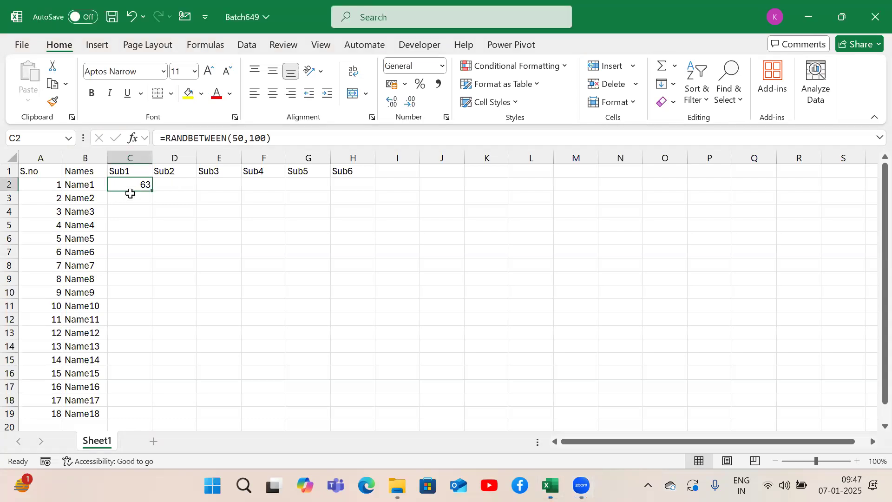
double_click(128, 186)
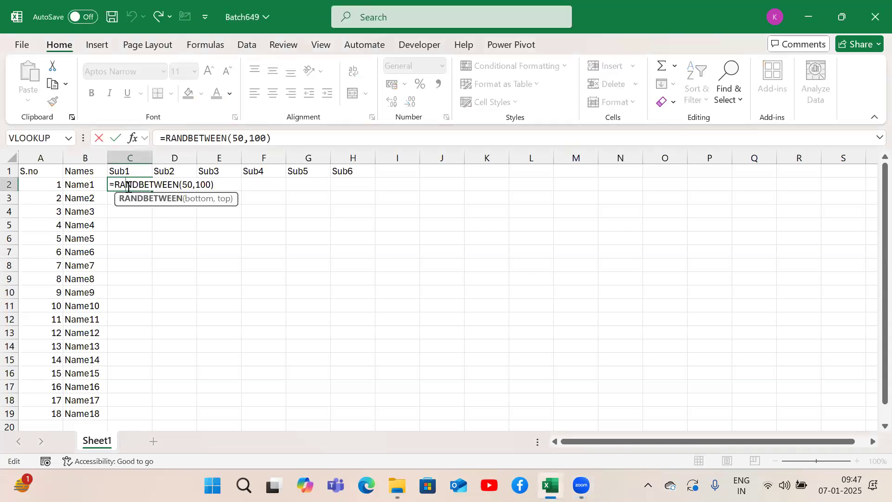
key(Return)
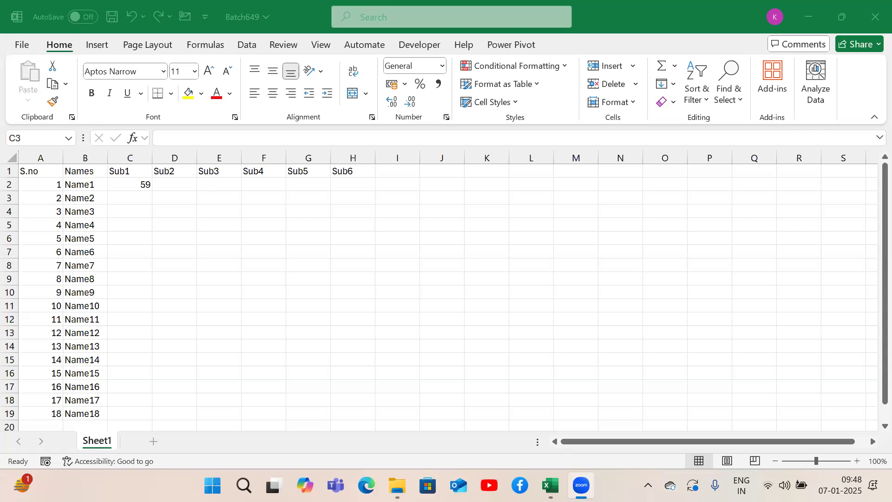
click(138, 185)
double_click(138, 184)
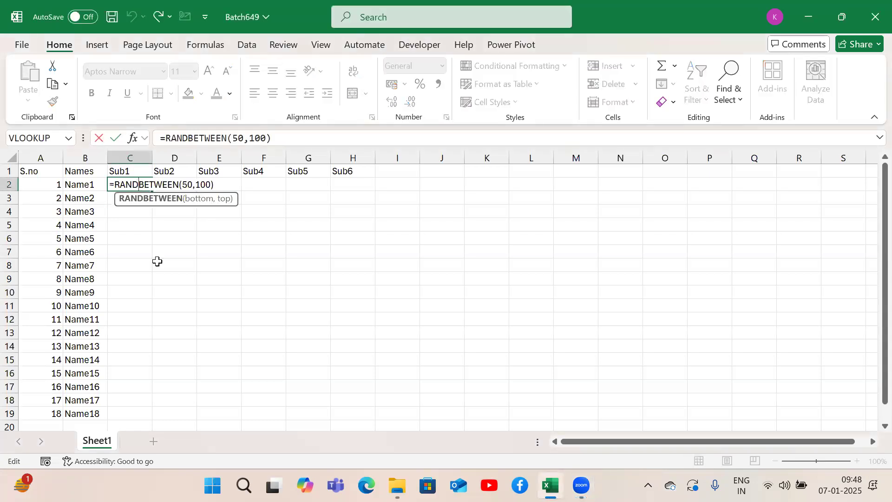
key(Return)
key(Up)
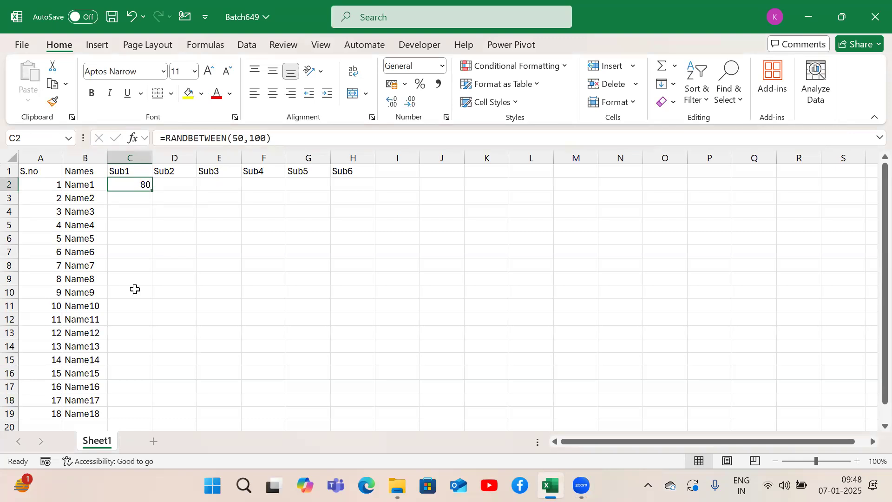
double_click(123, 185)
key(Return)
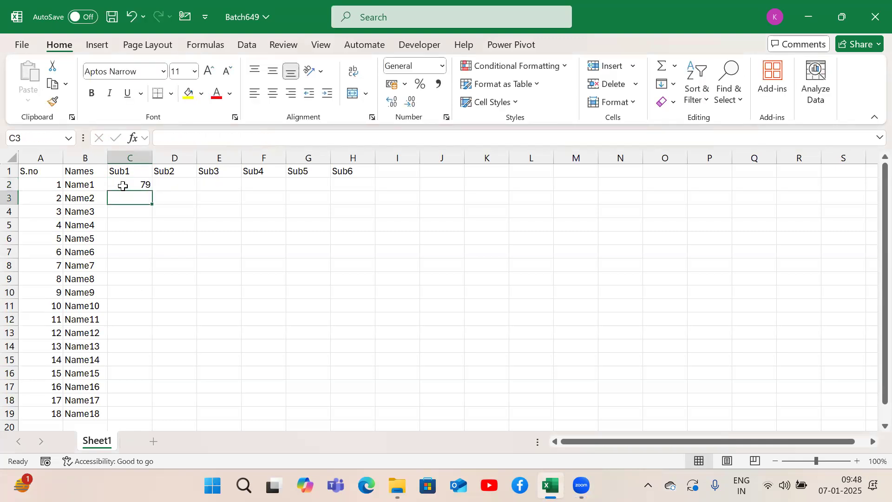
Step: Fill the RANDBETWEEN formula from C2 down to C19, matching the length of the Names list
click(123, 186)
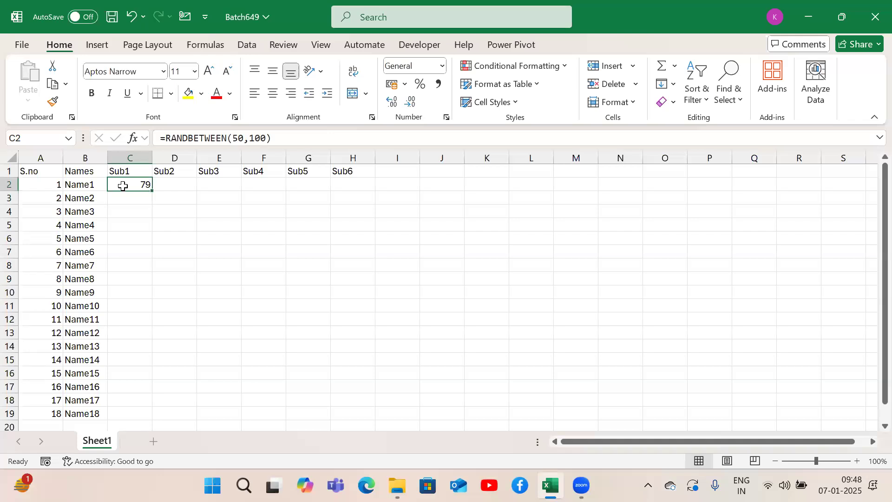
key(shift+Down)
key(shift+Down)
key(shift+Down)
key(shift+Down)
key(shift+Down)
key(shift+Down)
key(shift+Down)
key(shift+Down)
key(shift+Down)
key(shift+Down)
key(shift+Down)
key(shift+Down)
key(shift+Down)
key(shift+Down)
key(shift+Down)
key(shift+Down)
key(shift+Down)
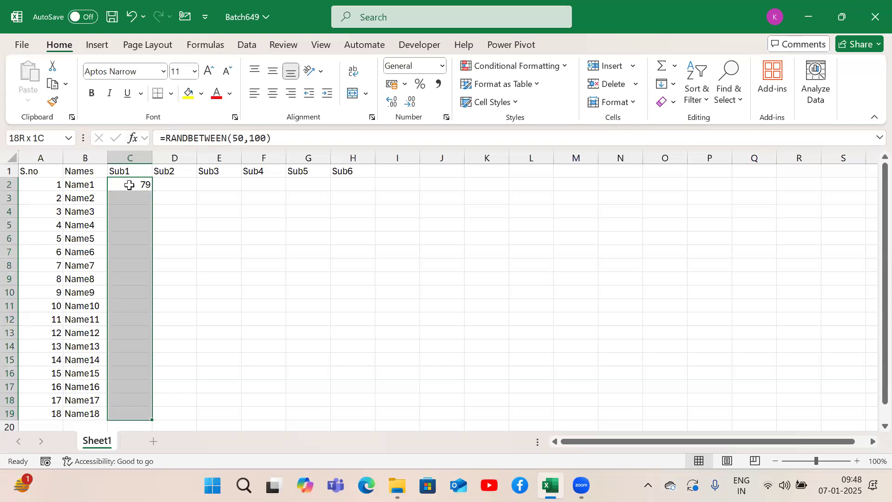
click(129, 185)
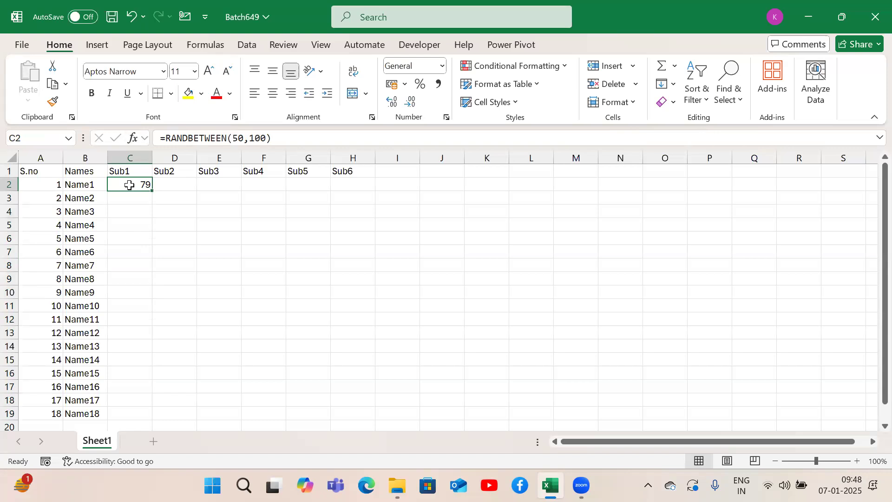
drag(89, 186, 79, 409)
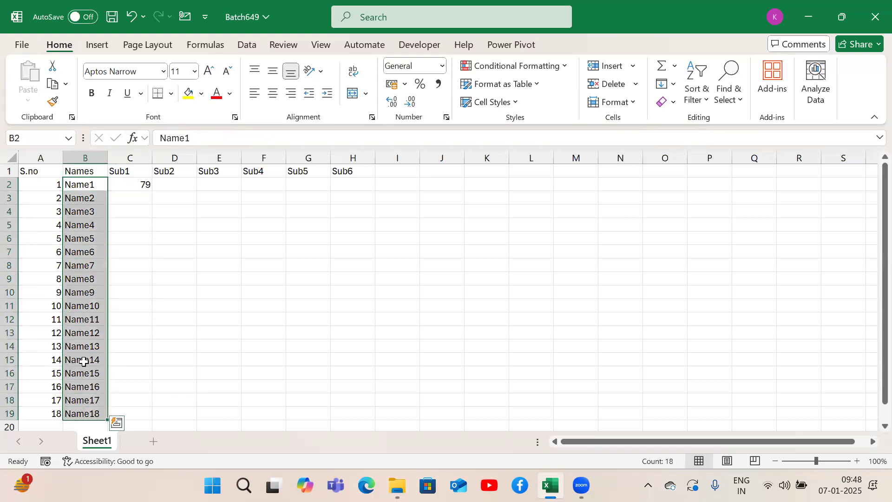
click(123, 185)
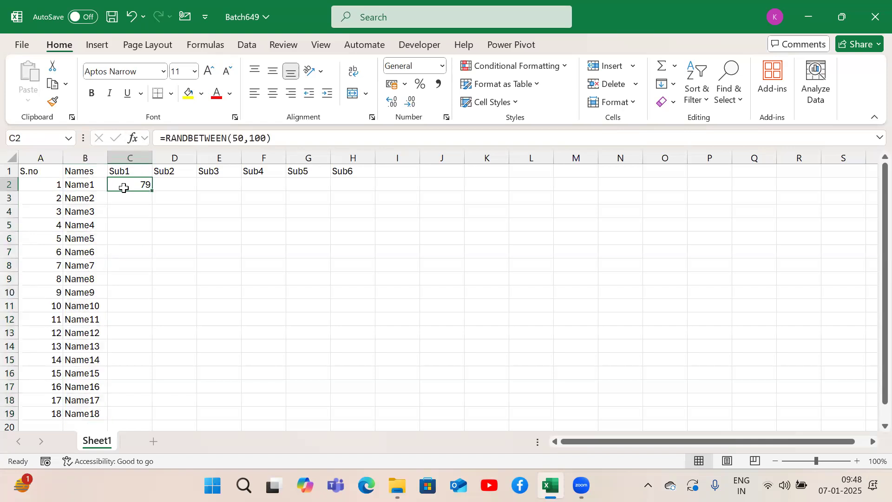
double_click(153, 191)
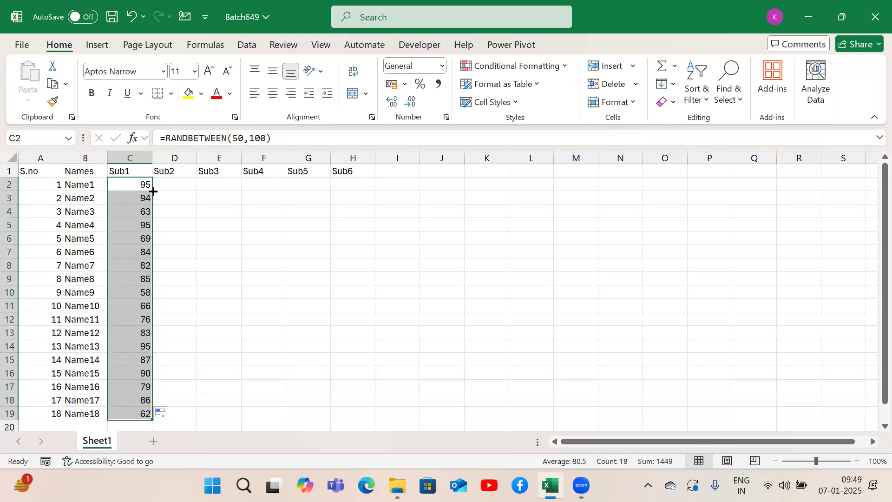
Step: Undo the Sub1 column fill and clear the copy selection around C2:C19
key(ctrl+c)
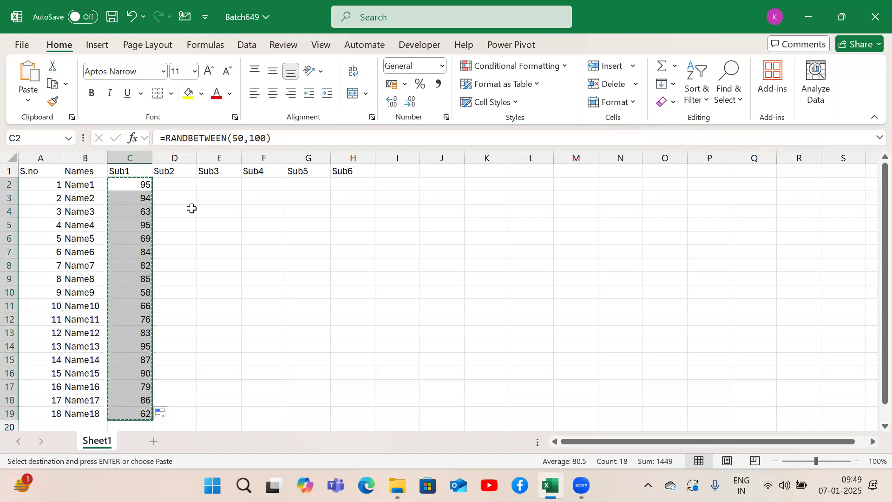
key(ctrl+z)
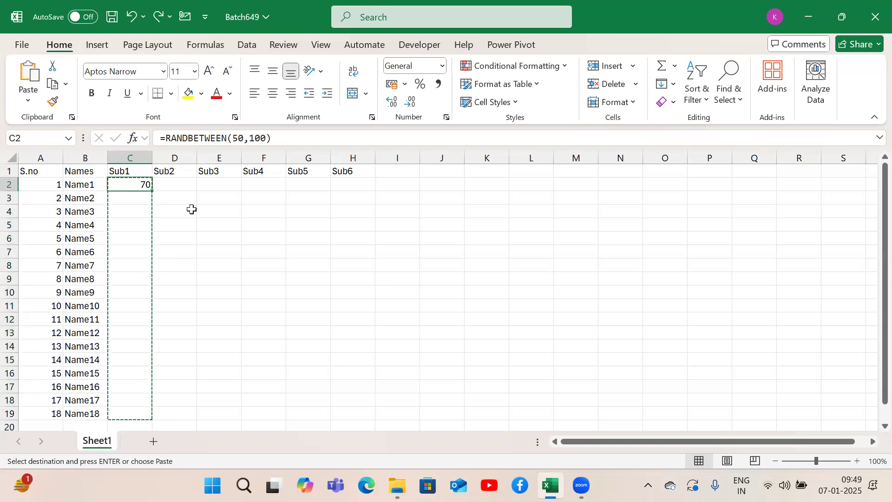
key(Escape)
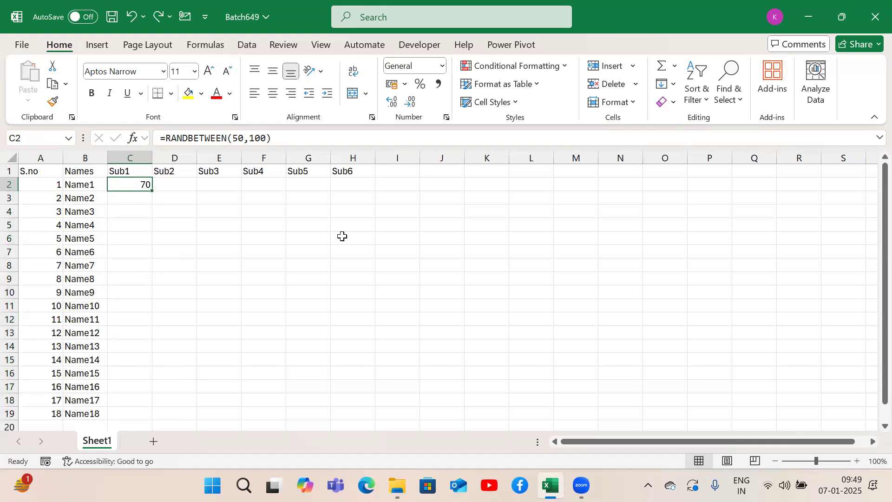
Step: Copy the RANDBETWEEN formula from C2 to the isolated cell L6 and check the empty column K beside it
key(ctrl+c)
click(533, 249)
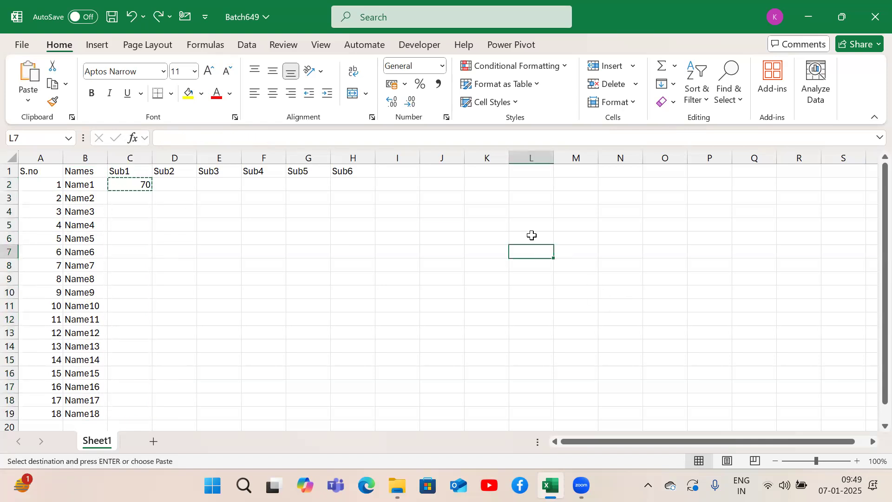
click(532, 235)
key(ctrl+v)
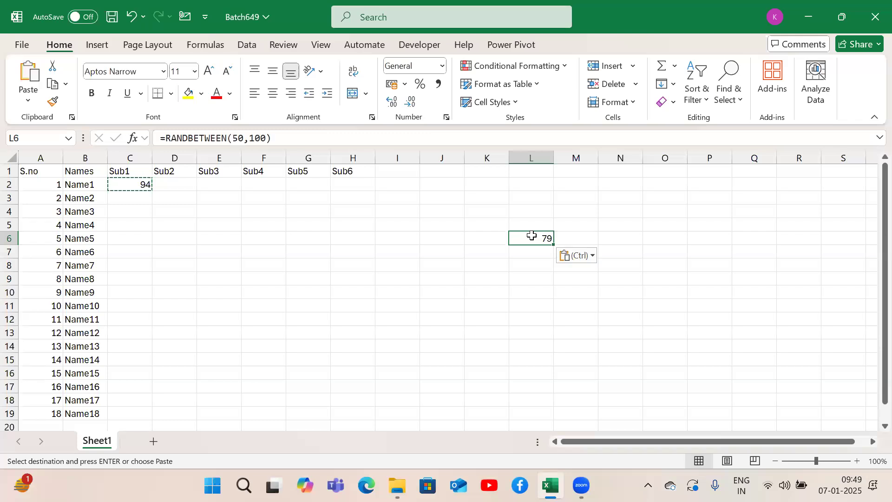
click(483, 237)
key(shift+Down)
key(shift+Down)
key(shift+Down)
key(shift+Down)
key(shift+Down)
key(shift+Down)
key(shift+Down)
key(shift+Down)
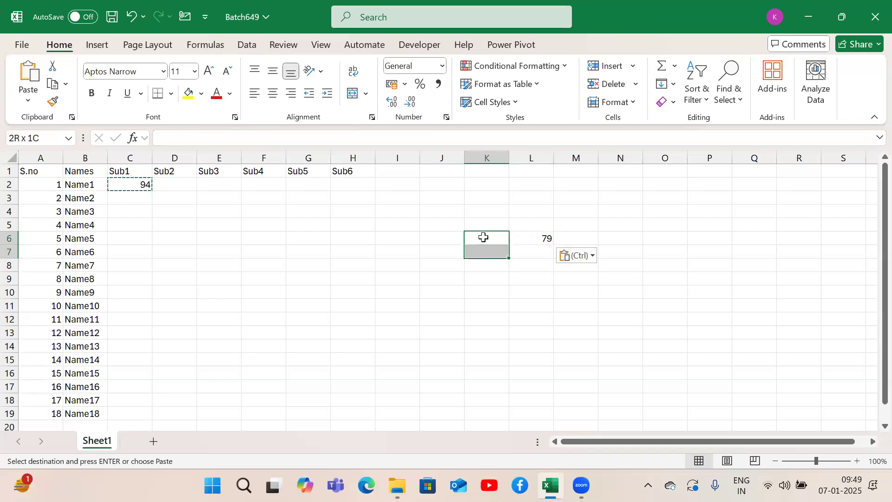
click(526, 235)
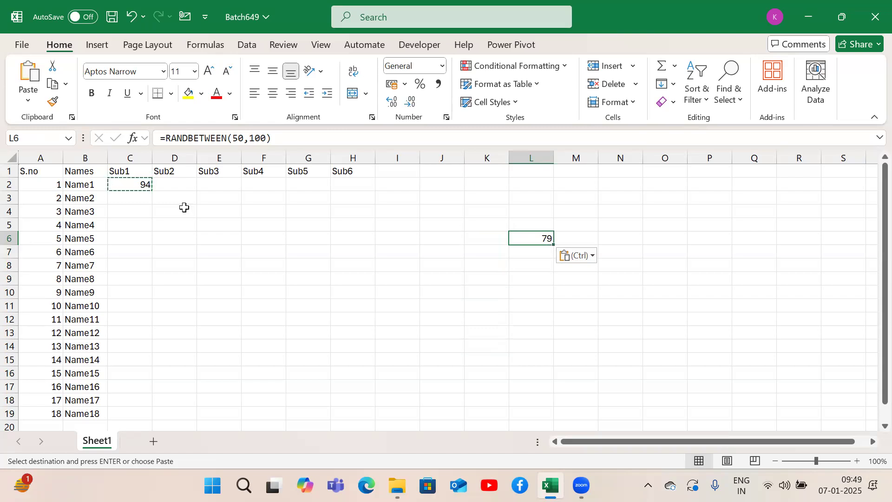
Step: Go to the end of the Names list in B19, then fill C2's formula down to C19 beside it
click(89, 181)
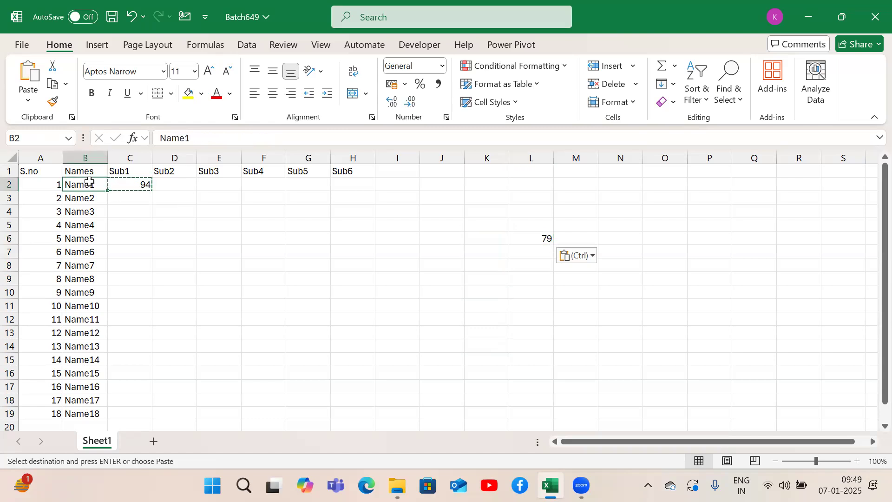
key(ctrl+Down)
key(ctrl+Up)
key(Down)
key(ctrl+Down)
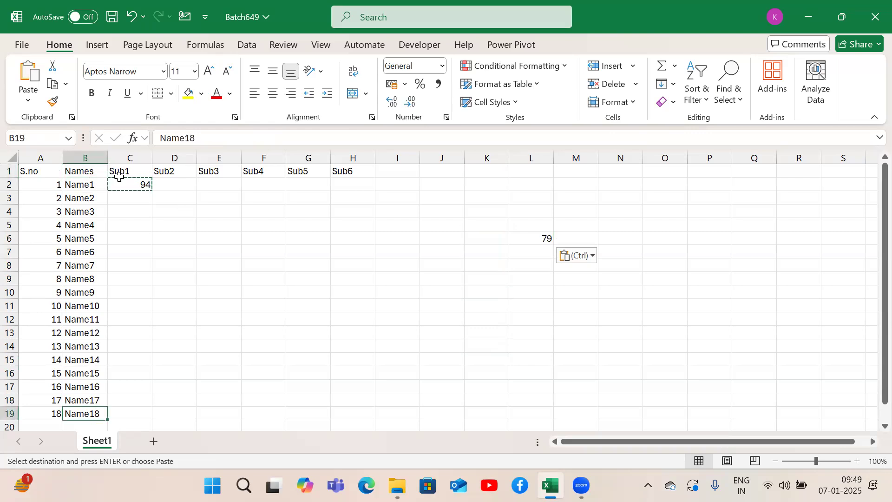
click(122, 190)
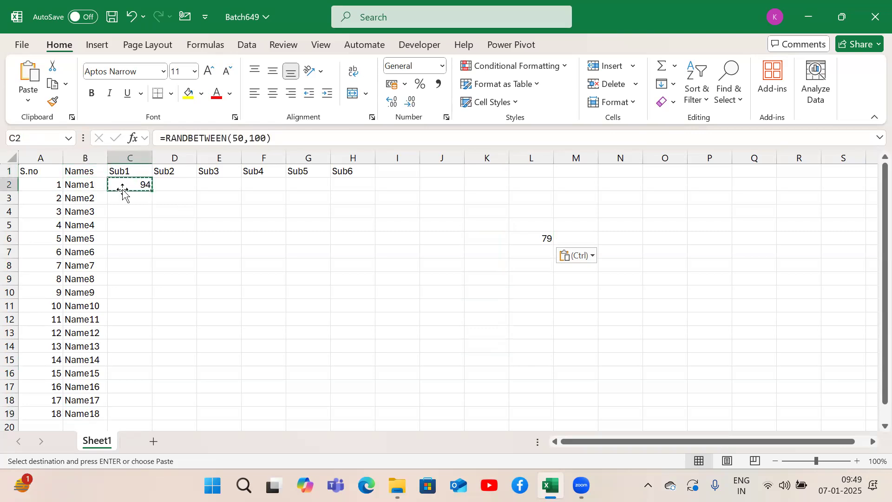
double_click(150, 192)
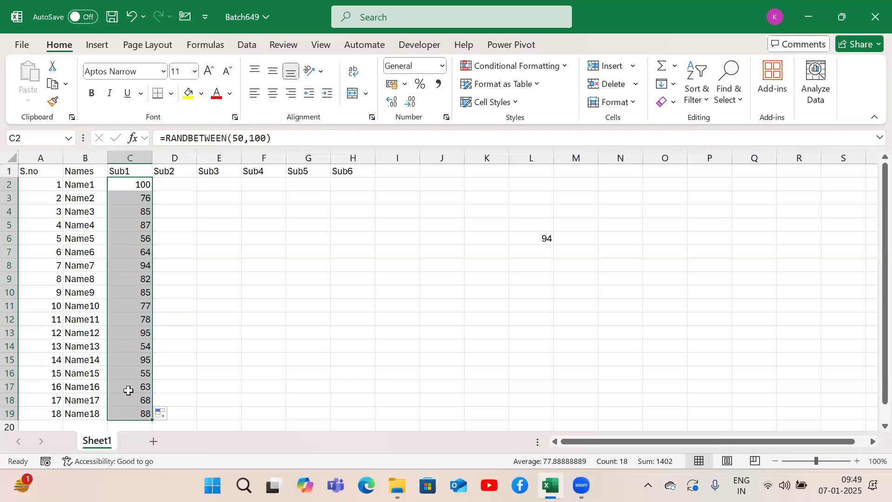
Step: Undo the last fill of the Sub1 column and compare the remaining formula in C2 with the isolated one in L6
key(ctrl+z)
key(ctrl+c)
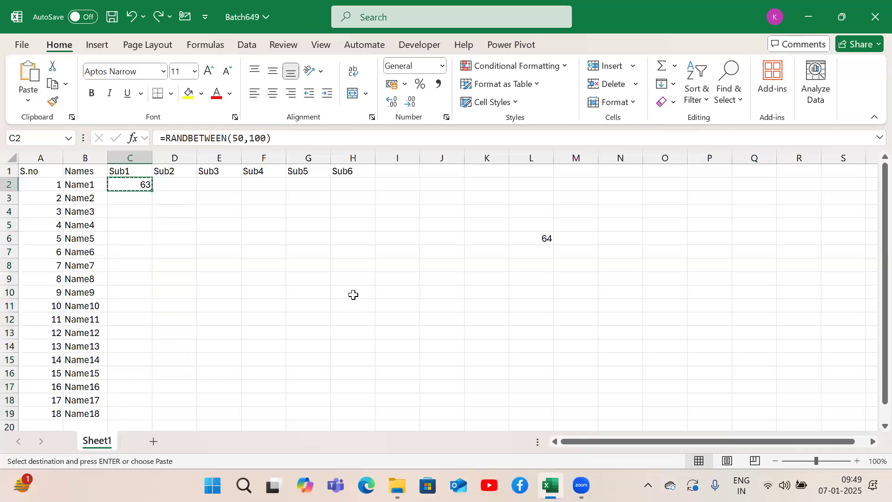
click(532, 238)
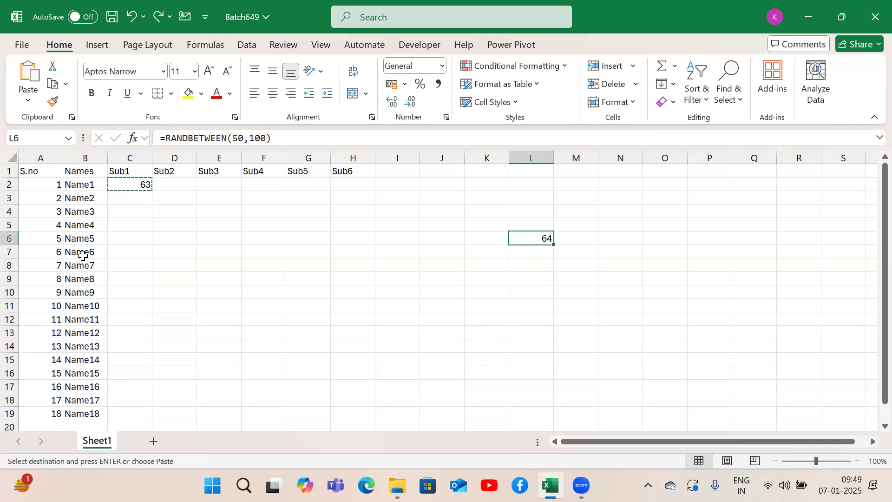
click(133, 184)
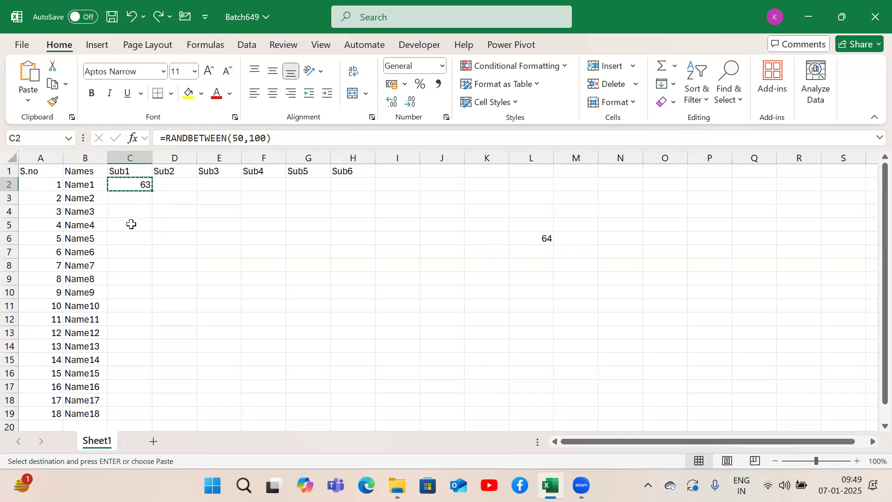
Step: Fill the RANDBETWEEN formula from C2 down to C19 and across to H19, then repeat the whole fill
double_click(152, 192)
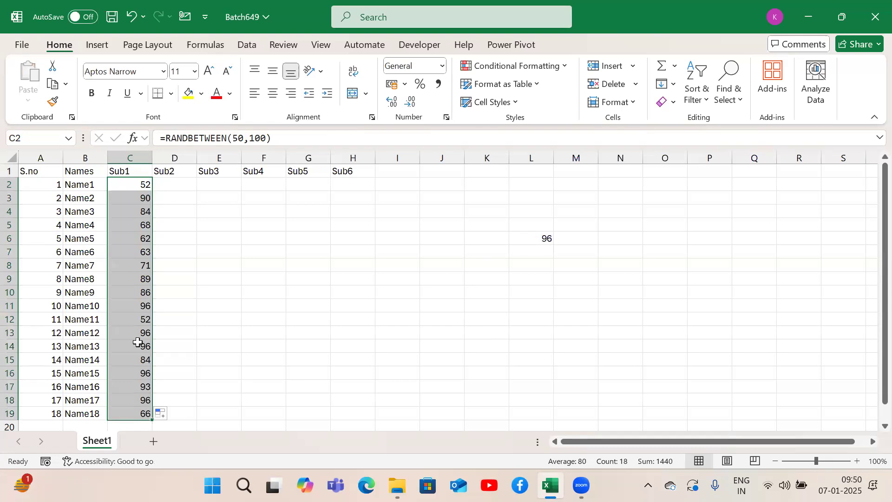
drag(151, 419, 365, 415)
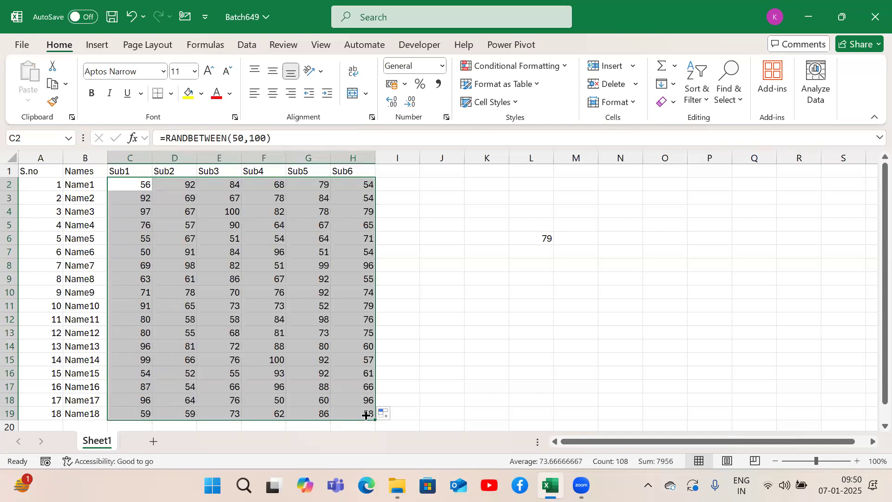
click(136, 186)
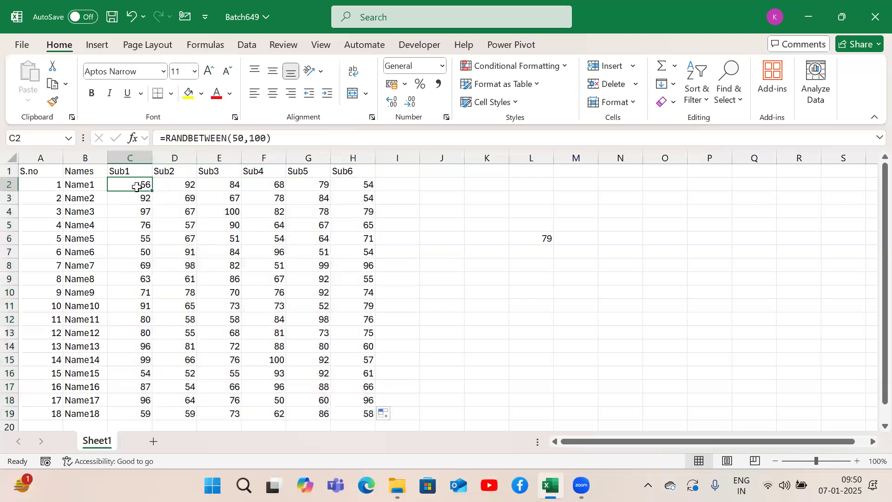
double_click(153, 191)
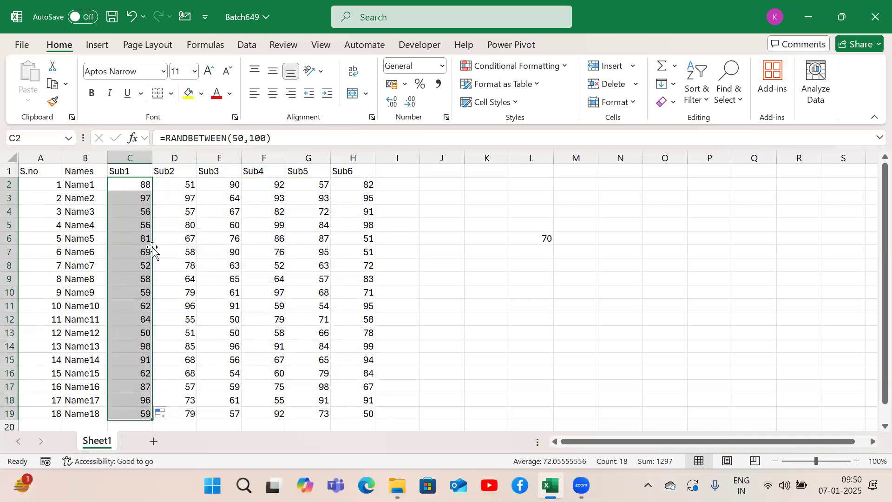
drag(152, 420, 380, 421)
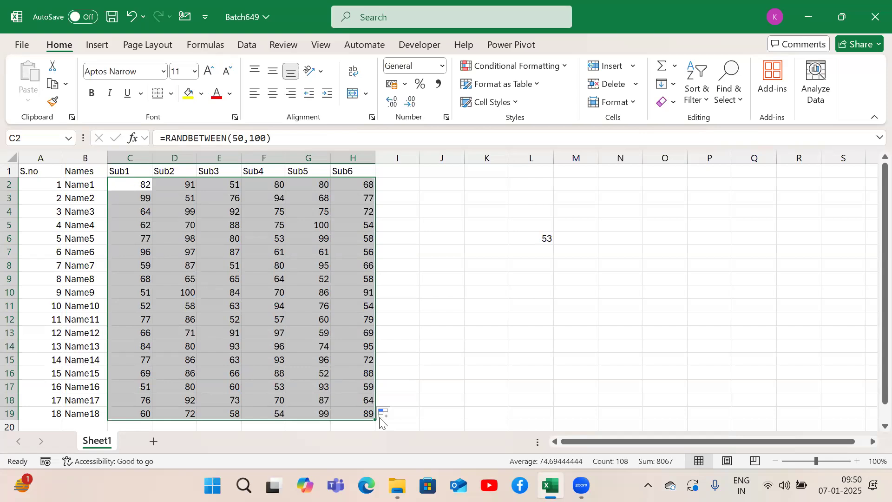
Step: Delete all the marks in C2:H19 except the RANDBETWEEN formula in C2
key(Left)
key(Right)
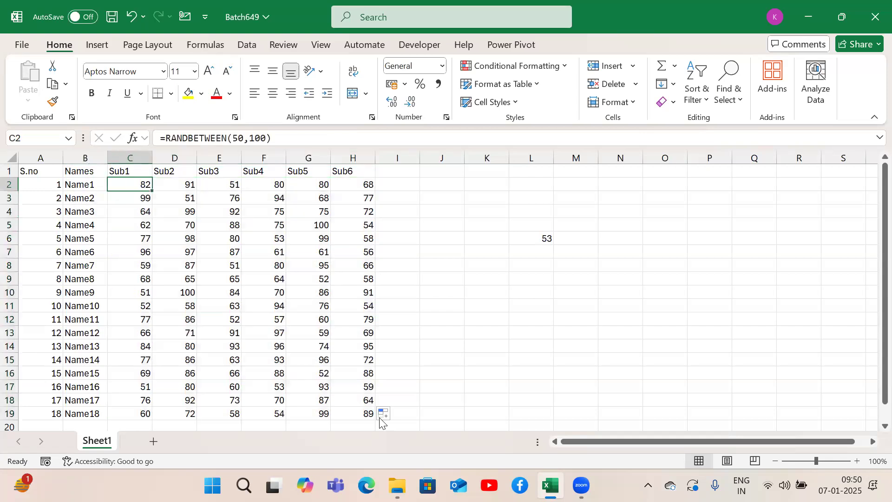
key(Down)
key(ctrl+shift+Down)
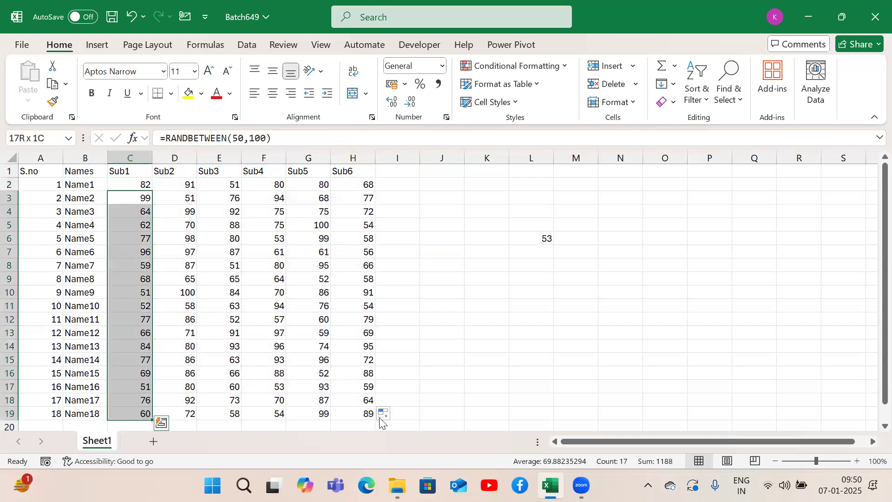
key(ctrl+shift+Right)
key(Delete)
key(Up)
key(Right)
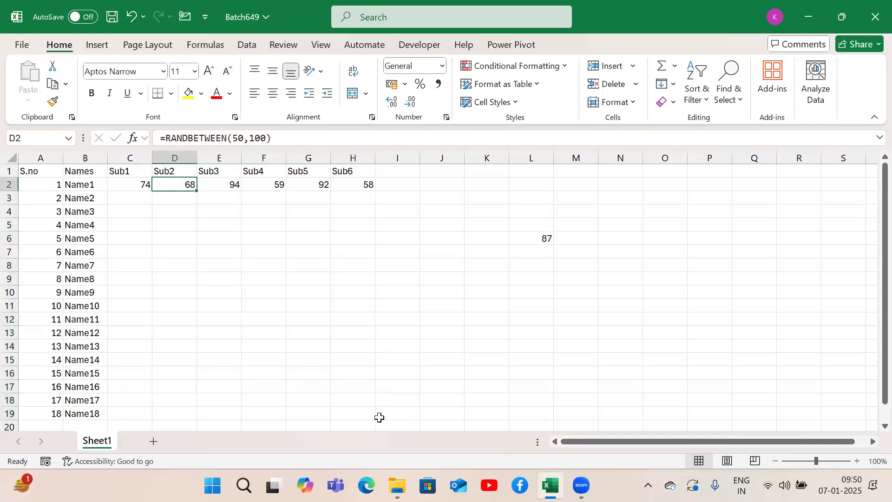
key(ctrl+shift+Right)
key(Delete)
key(Left)
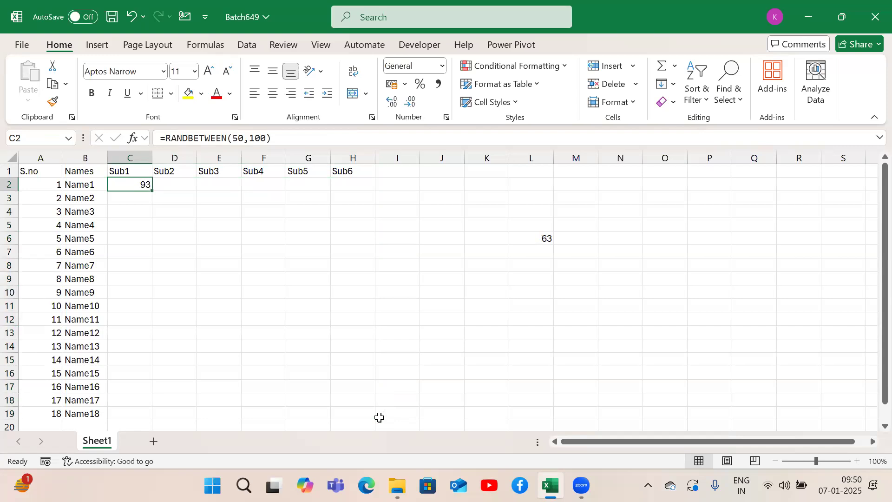
key(shift+Down)
key(shift+Down)
key(shift+Down)
key(shift+Down)
key(shift+Down)
key(shift+Down)
key(shift+Down)
key(shift+Down)
key(shift+Down)
key(shift+Down)
key(shift+Down)
key(shift+Down)
key(shift+Down)
key(shift+Down)
key(shift+Down)
key(shift+Down)
key(shift+Down)
key(shift+Down)
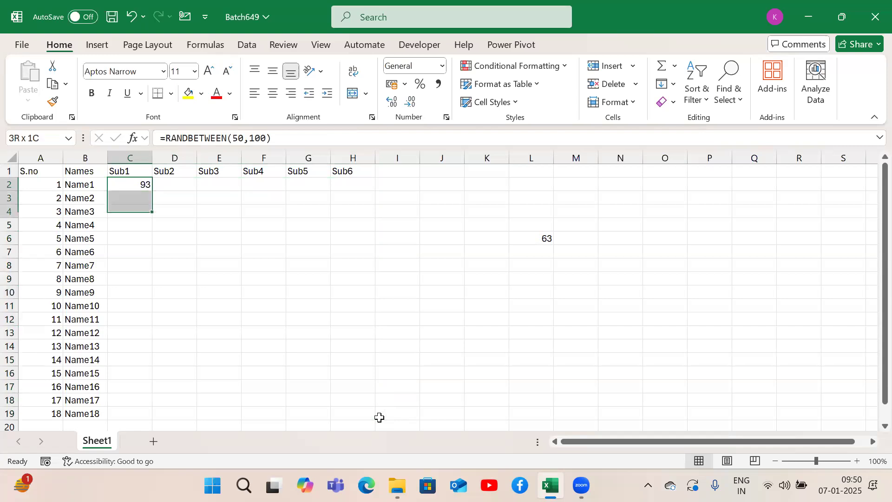
key(shift+Up)
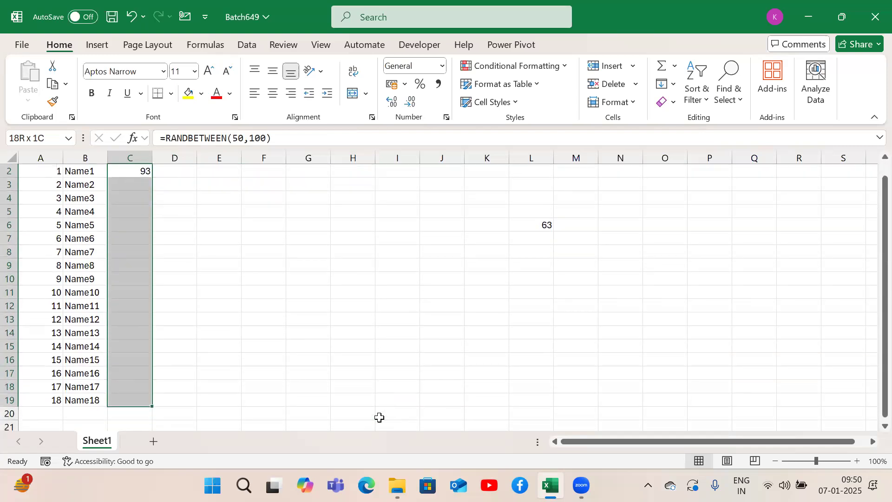
click(871, 293)
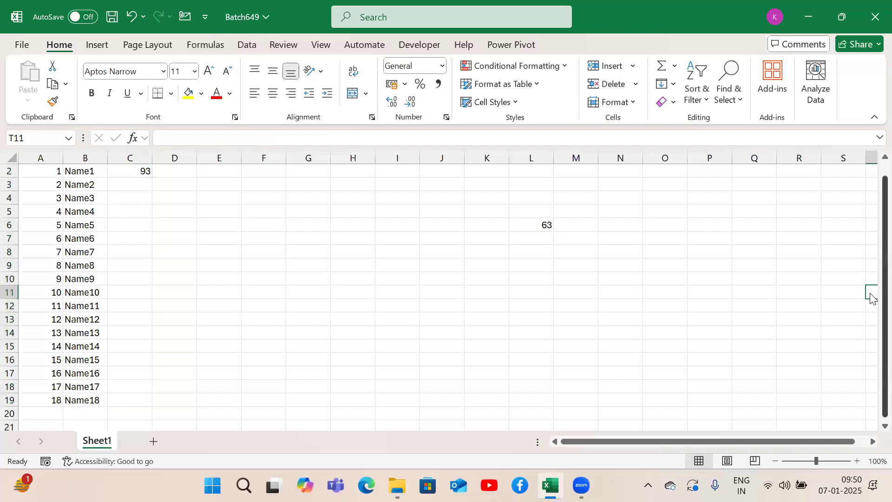
Step: Select C2:C19 and fill the RANDBETWEEN formula from C2 down the Sub1 column with Fill Down
scroll(872, 298, up, 1)
click(146, 186)
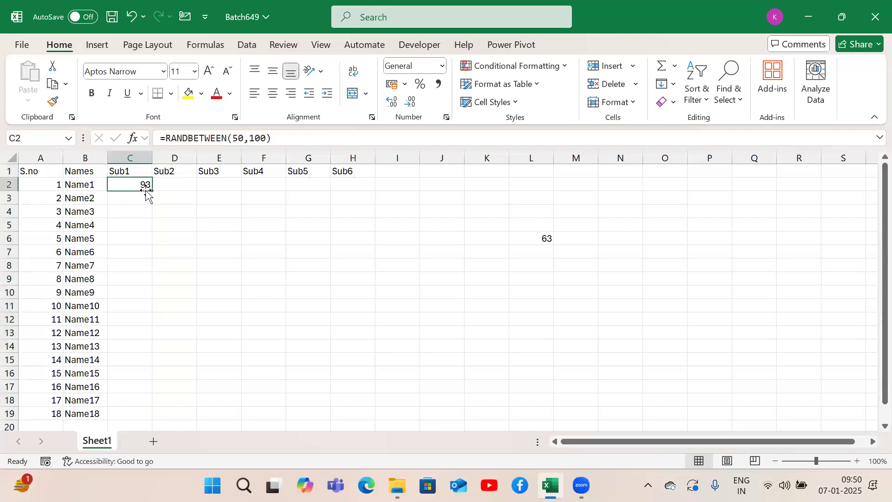
key(shift+Down)
key(shift+Down)
key(shift+Down)
key(shift+Down)
key(shift+Down)
key(shift+Down)
key(shift+Down)
key(shift+Down)
key(shift+Down)
key(shift+Down)
key(shift+Down)
key(shift+Down)
key(shift+Down)
key(shift+Down)
key(shift+Down)
key(shift+Down)
key(shift+Down)
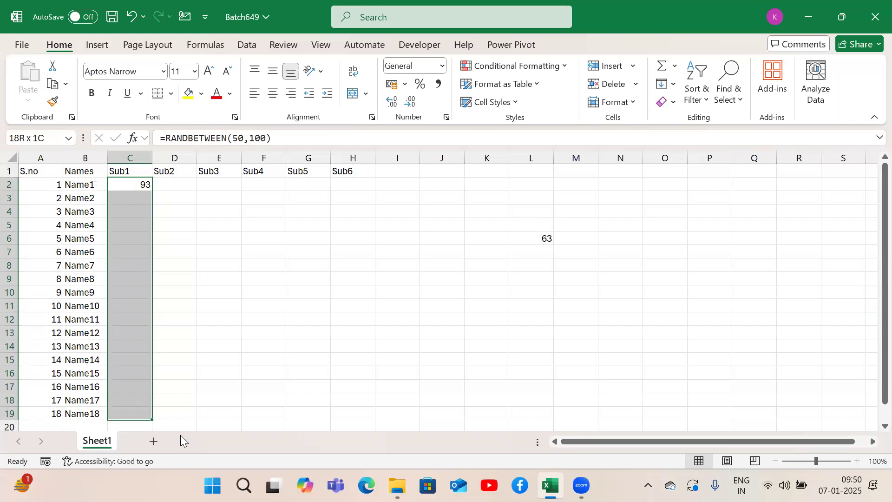
key(ctrl+d)
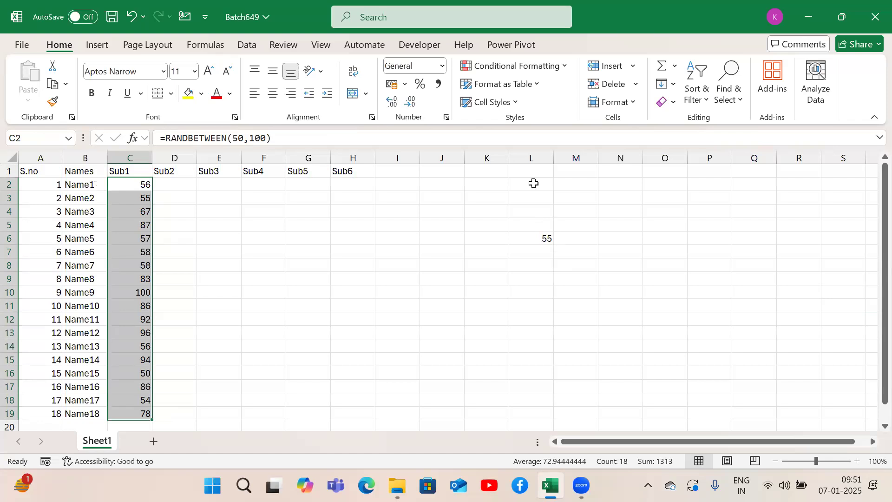
Step: Note the fill shortcut beside the table by entering "Ctrl + D" in L2 and "Copy Down" in M2
click(534, 183)
text(Ctrl)
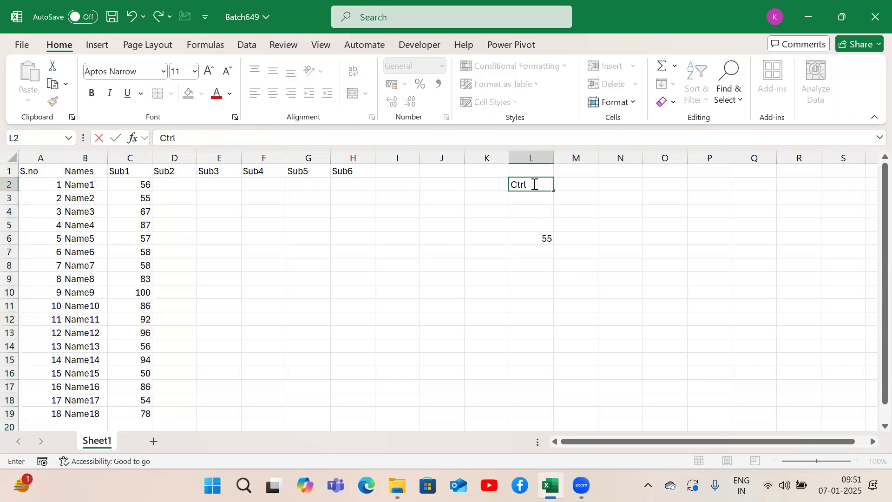
text( + D)
key(Tab)
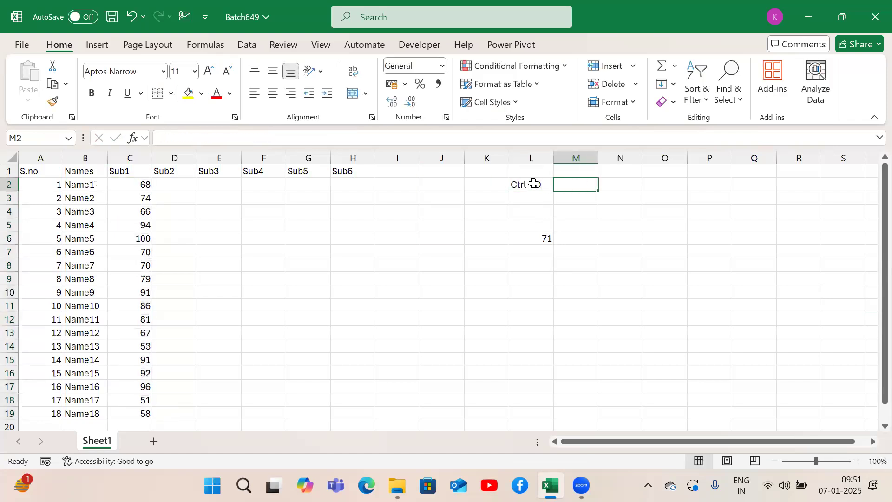
text(Copy D)
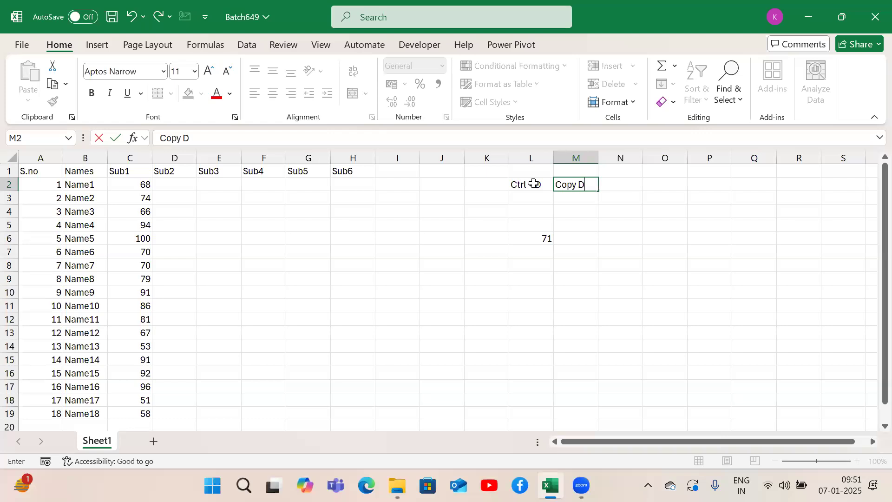
text(own)
key(Return)
Step: Select C2:H19 and fill the Sub1 formulas right across the Sub2 to Sub6 columns
key(Up)
key(Left)
key(Left)
key(ctrl+Left)
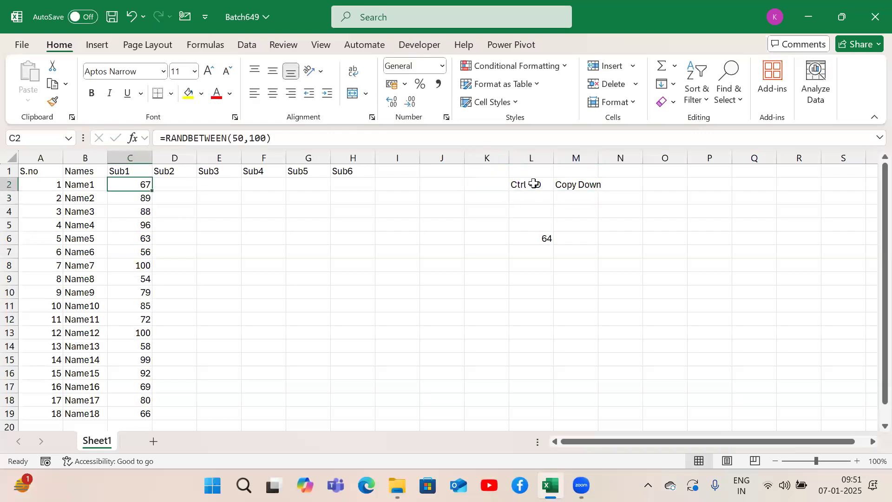
key(ctrl+shift+Down)
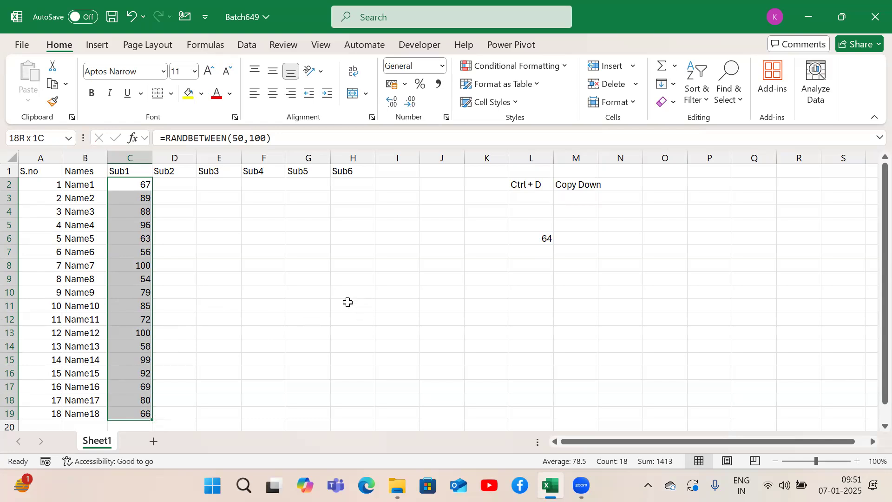
key(shift+Right)
key(shift+Right)
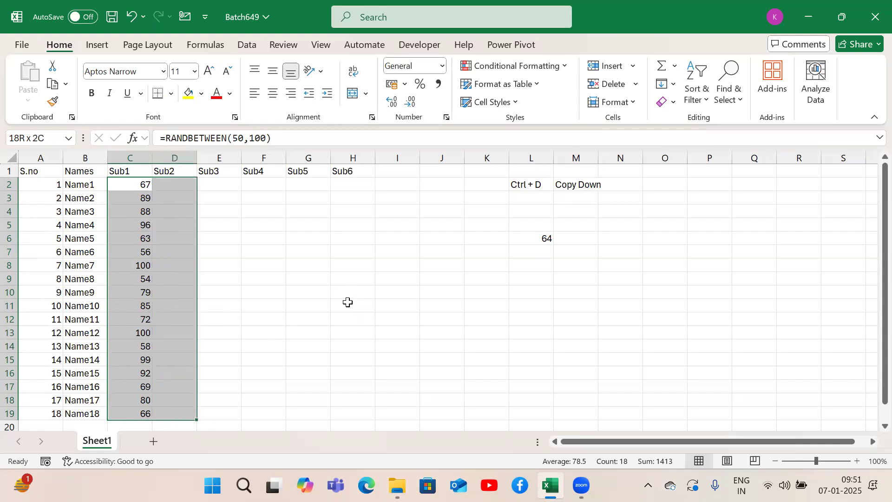
key(shift+Right)
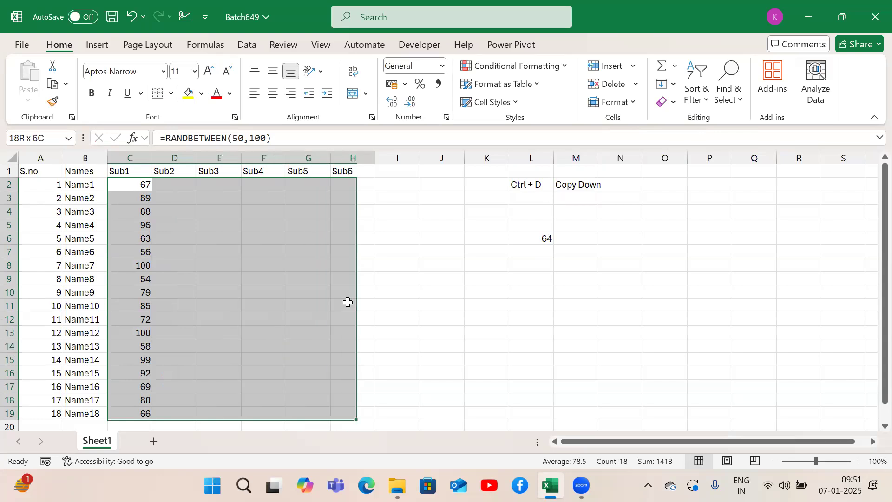
key(ctrl+d)
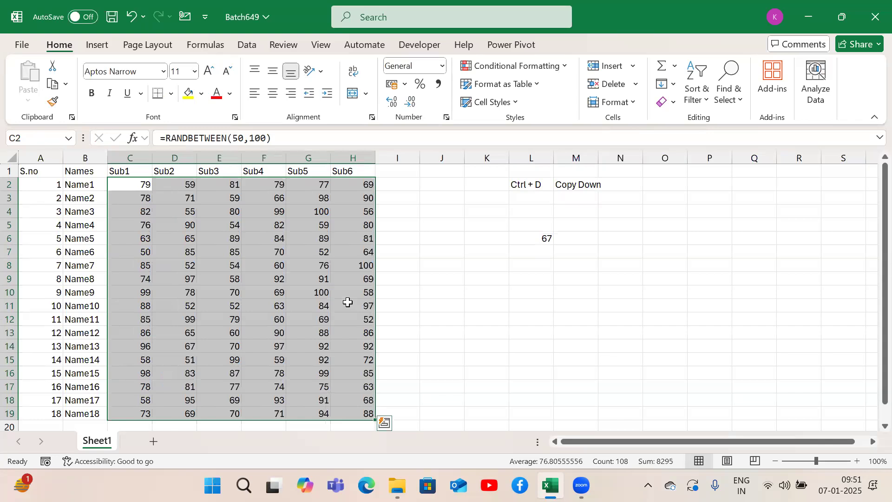
Step: Note the second fill shortcut by entering "Ctrl + R" in L3 and "Copy Right" in M3
click(518, 197)
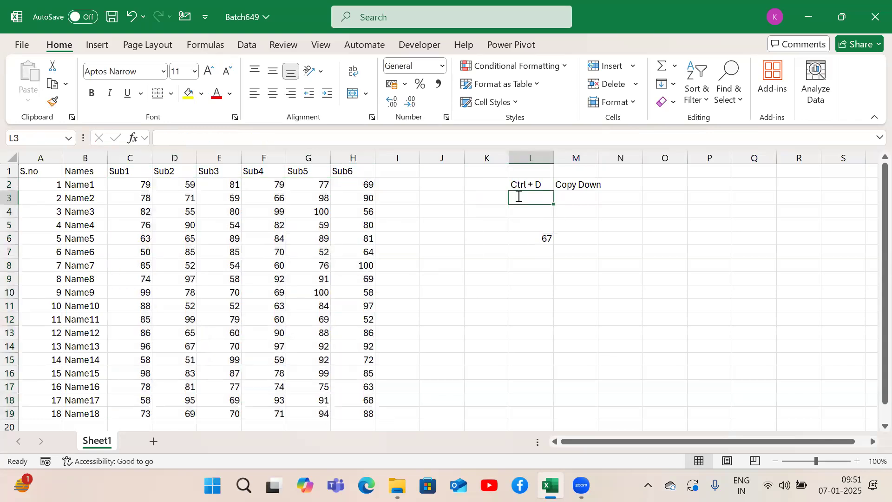
text(Ctrl + R)
key(Tab)
text(Copy )
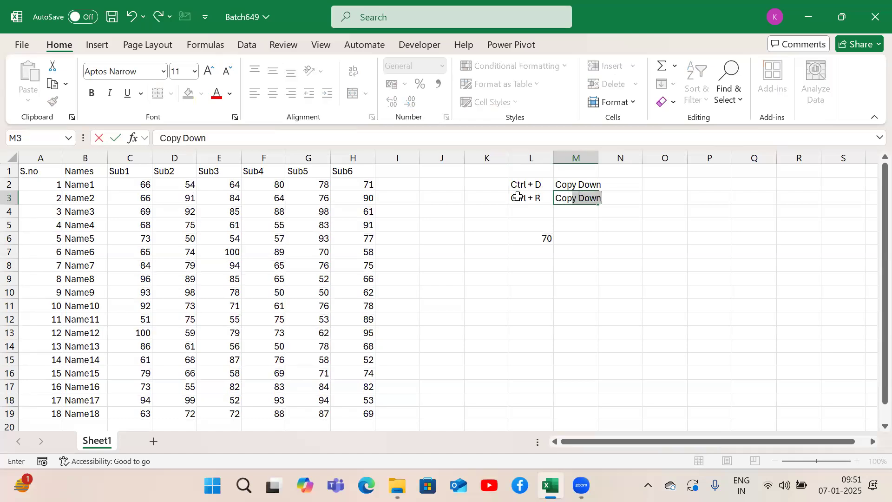
text(Rif)
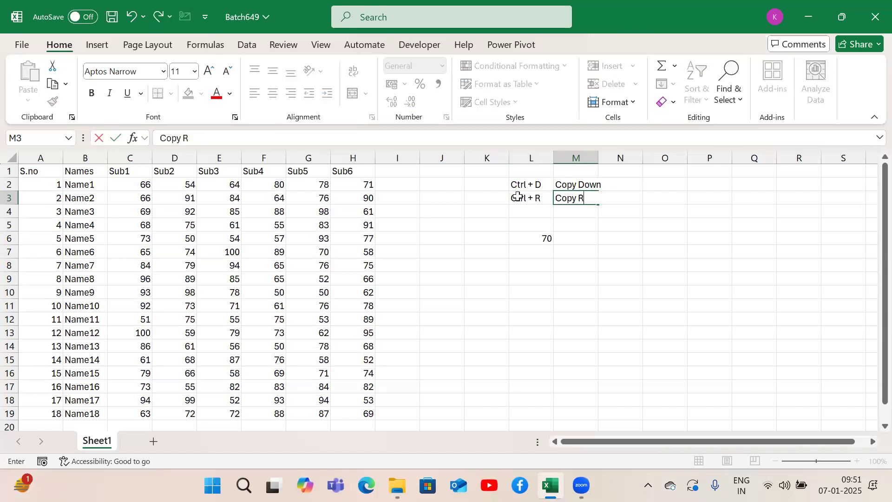
key(BackSpace)
text(ght)
key(Return)
Step: Return to the marks table and select the whole block of marks C2:H19
click(517, 196)
key(Left)
key(Left)
key(Up)
key(Right)
key(Right)
key(Right)
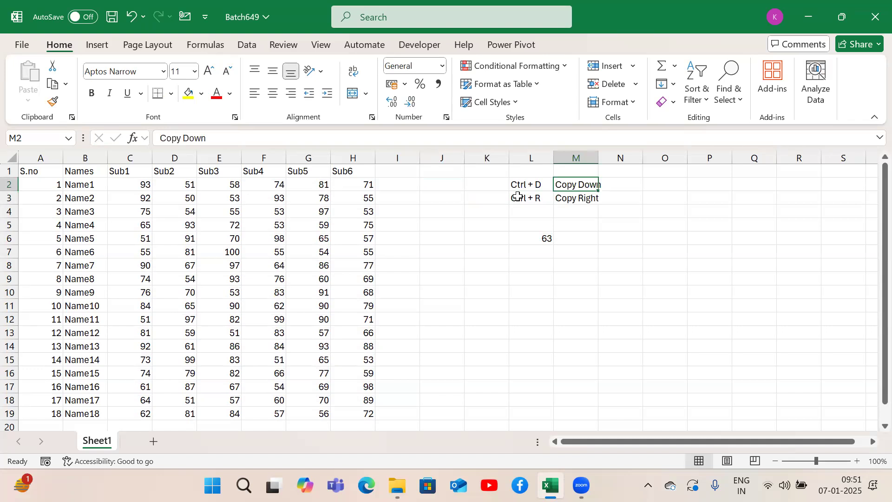
click(517, 197)
key(Left)
key(Up)
key(Left)
key(Left)
key(Left)
key(ctrl+Left)
key(Up)
key(Down)
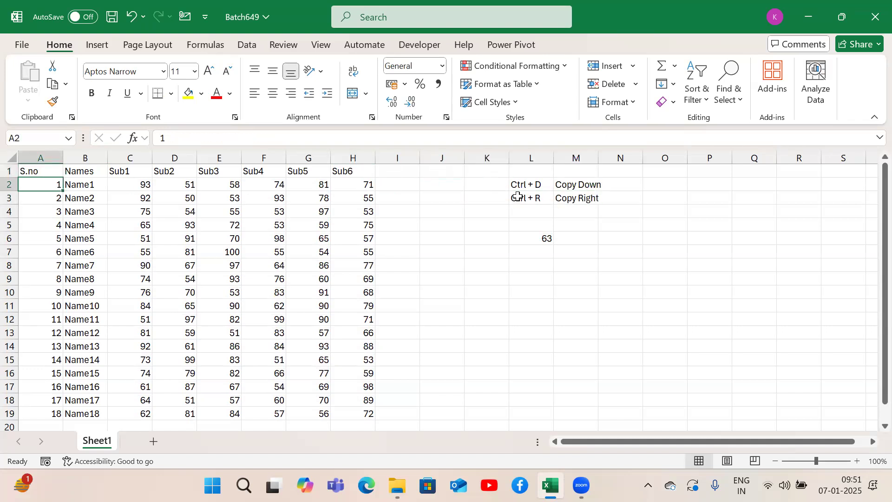
key(Right)
key(Right)
key(ctrl+shift+Right)
key(ctrl+shift+Down)
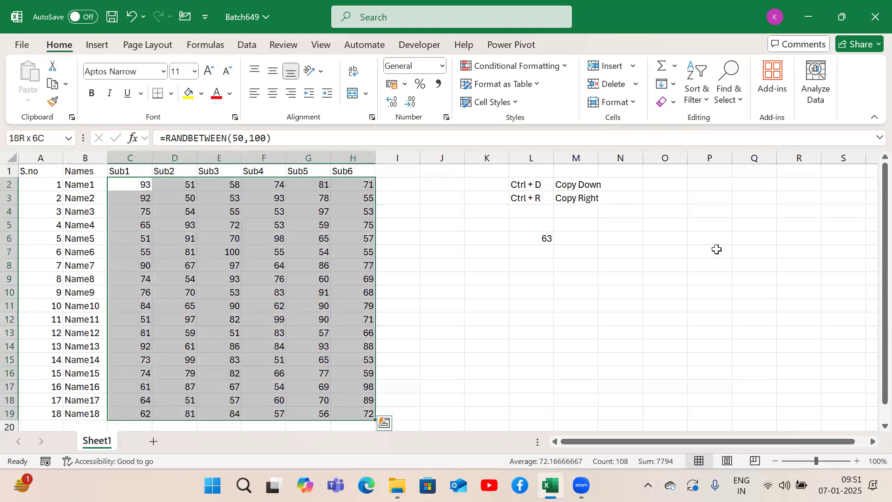
Step: Clear the isolated formula in L6, then enter "s" in L6 and again in L7
click(546, 240)
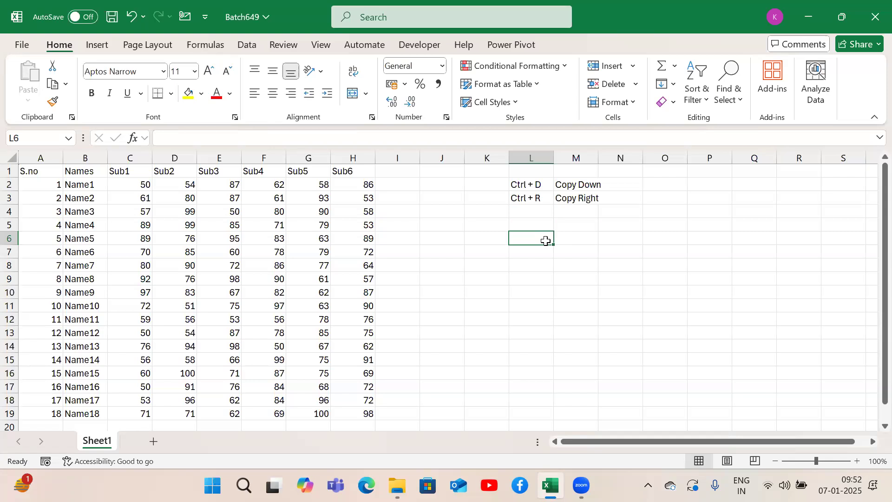
text(s)
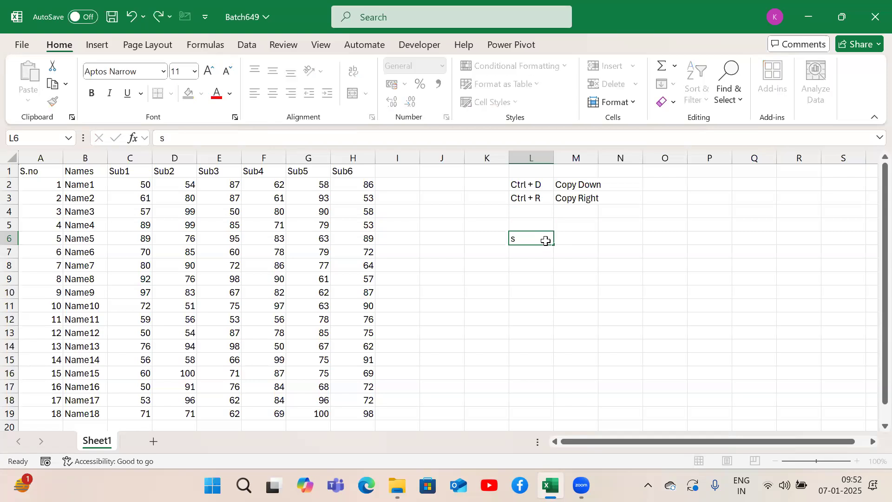
key(Return)
text(s)
key(Return)
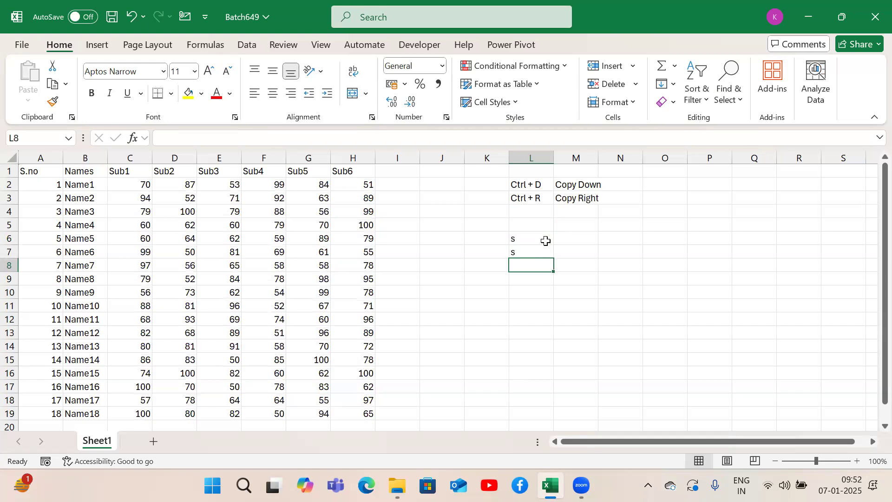
Step: Enter "s" in each cell from L8 to L11
text(s)
key(Return)
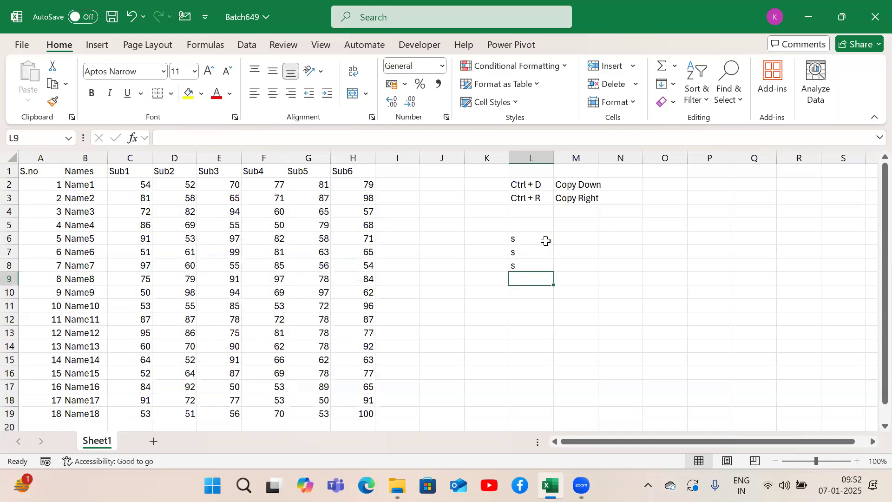
text(s)
key(Return)
text(s)
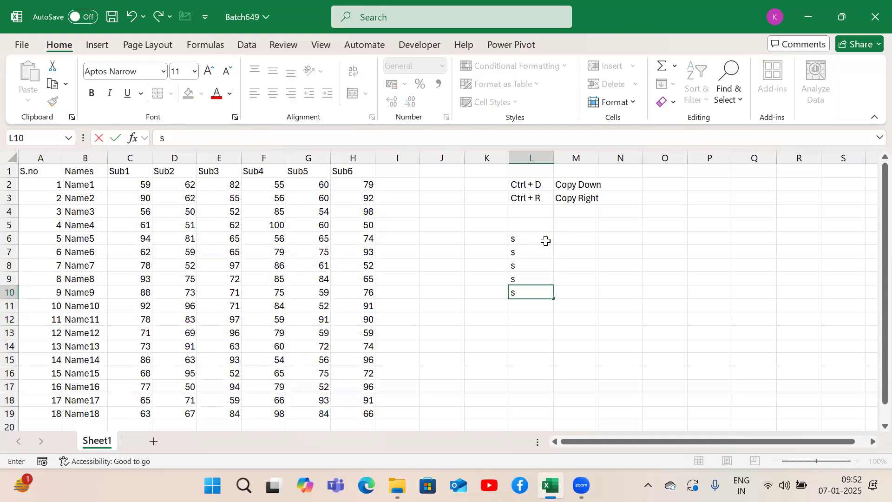
key(Return)
text(s)
key(Return)
Step: Clear the test entries in L6:L11
key(Up)
key(shift+Up)
key(shift+Up)
key(shift+Up)
key(shift+Up)
key(shift+Up)
key(Delete)
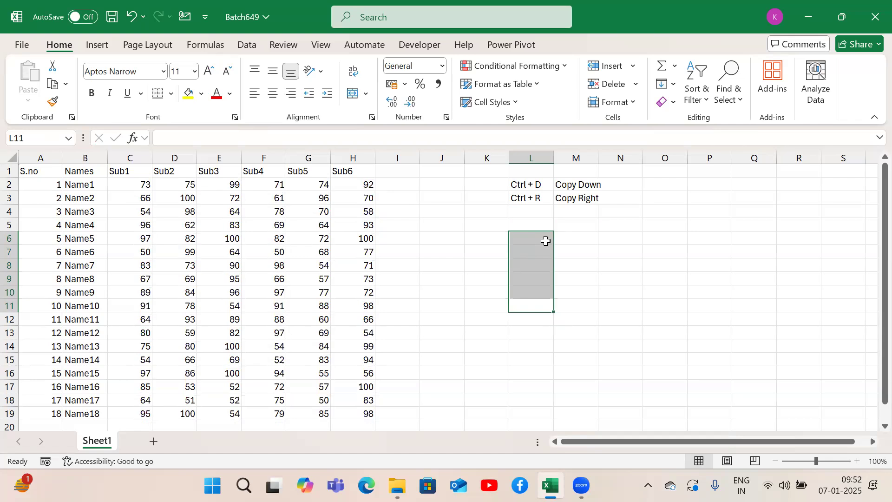
Step: Enter the note "Randbetween formula will change the values when you do any action across the workbook" in L4
key(Up)
key(Up)
key(Up)
key(Up)
key(Up)
key(Up)
key(Up)
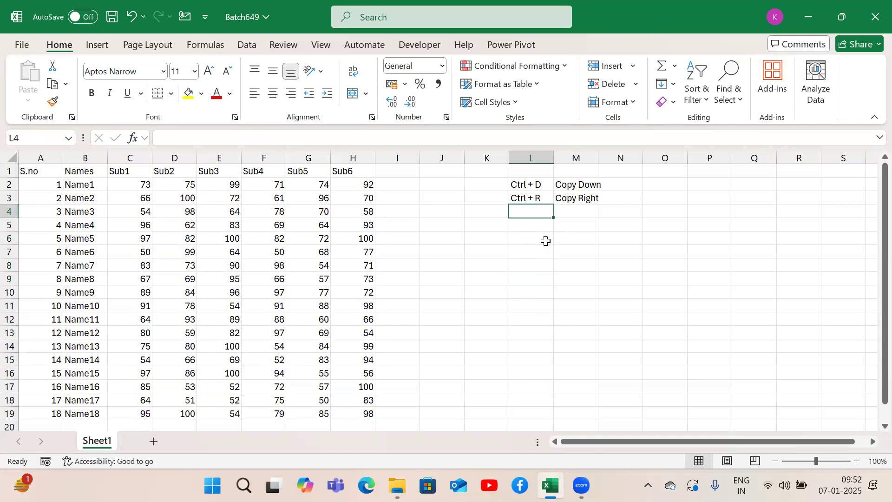
text(Randb)
text(tew)
key(BackSpace)
key(BackSpace)
key(BackSpace)
text(w)
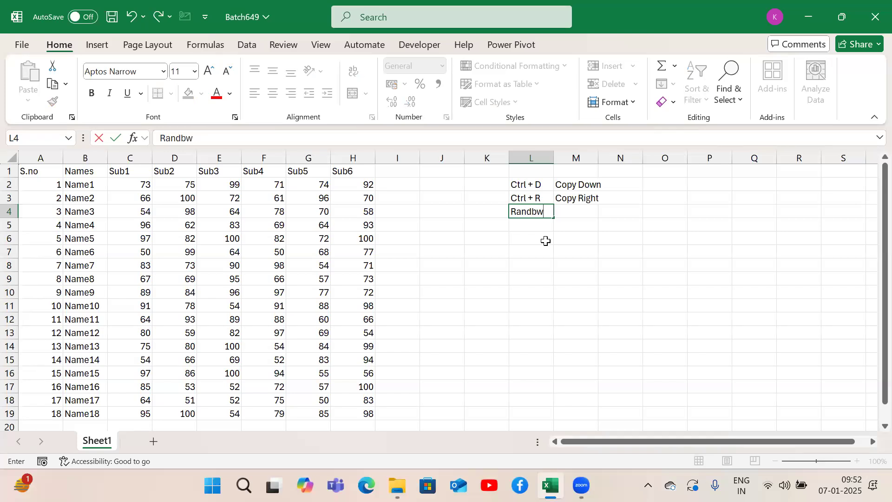
key(BackSpace)
text(etween)
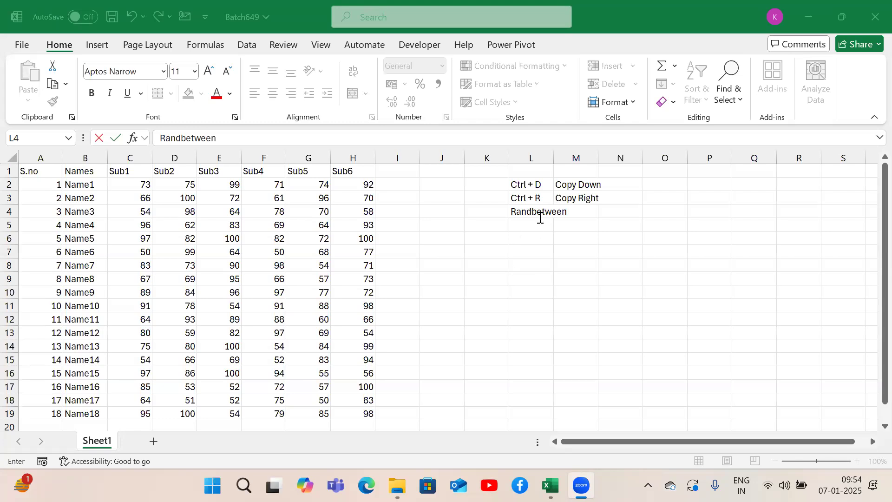
click(540, 218)
text(formula w)
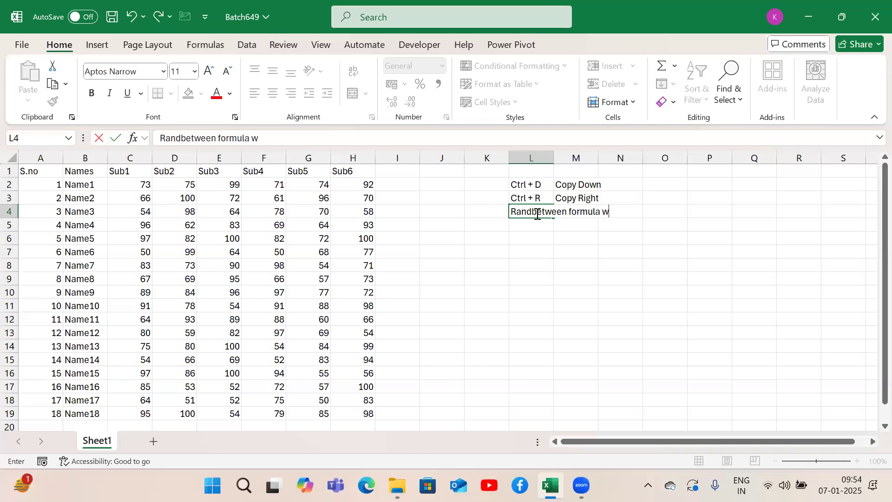
text(ill chan)
key(BackSpace)
text(nge the)
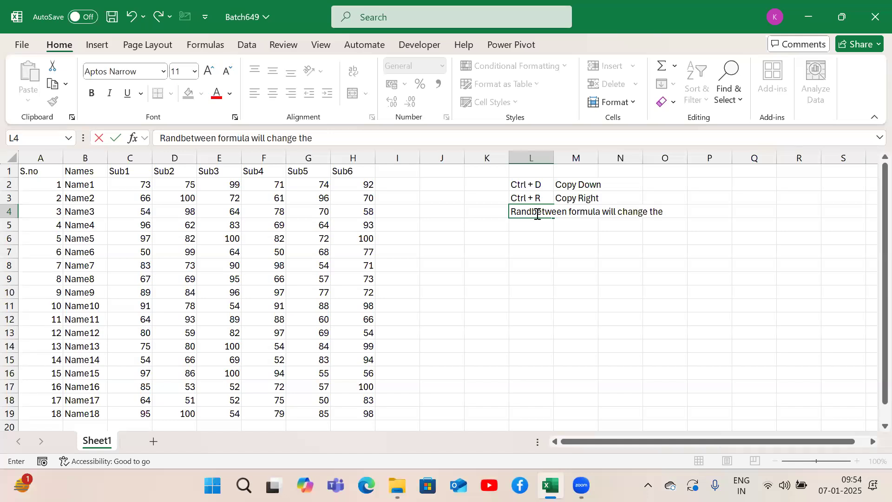
text( value)
text(s when)
text( you do)
text( any action in t)
text(he)
key(BackSpace)
key(BackSpace)
key(BackSpace)
key(BackSpace)
key(BackSpace)
key(BackSpace)
key(BackSpace)
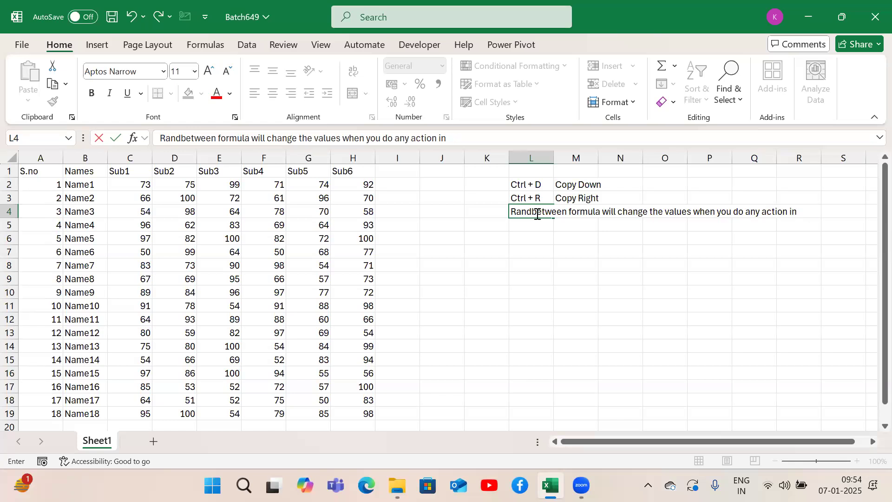
text(across the workbook)
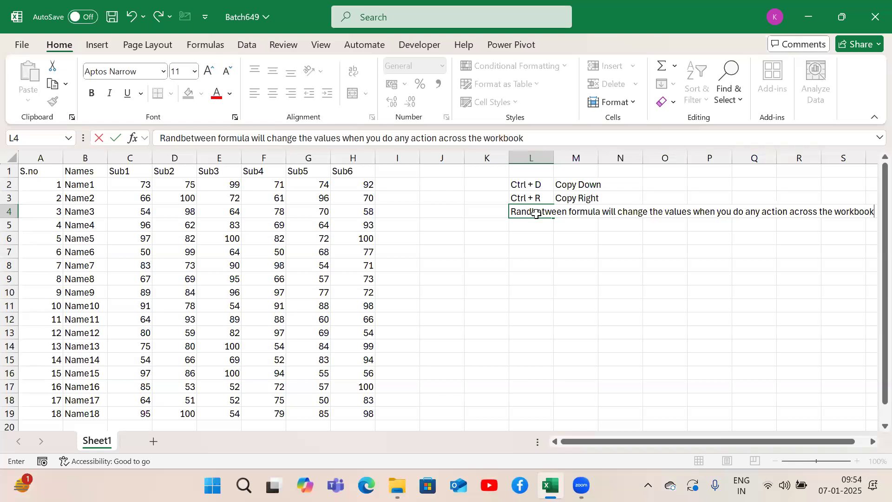
key(Return)
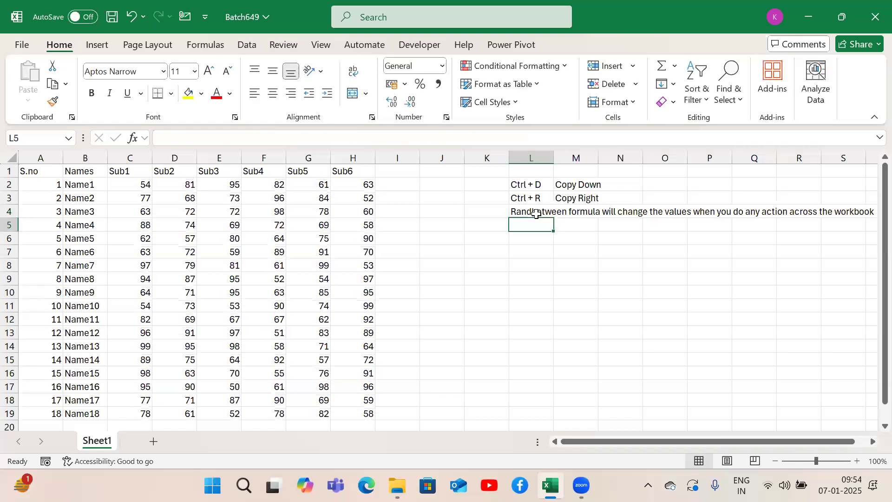
Step: Enter the note "to fix values" in L5
text(to fix )
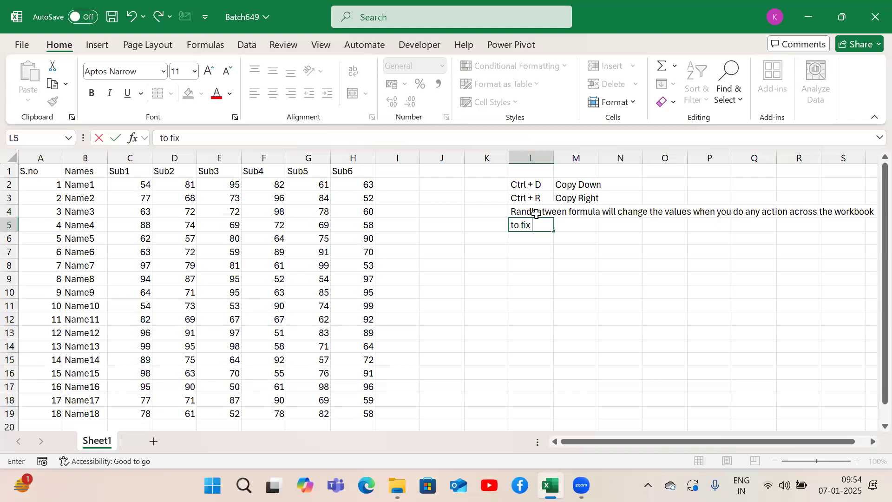
text(that)
key(Return)
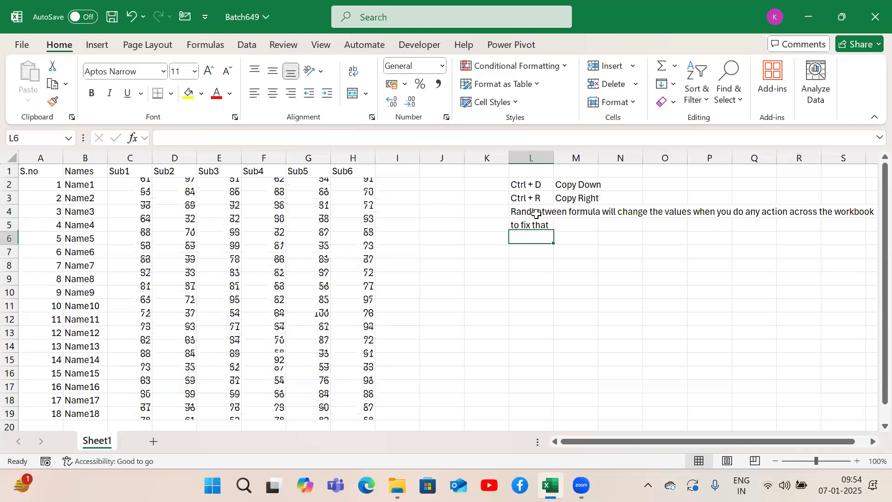
key(Up)
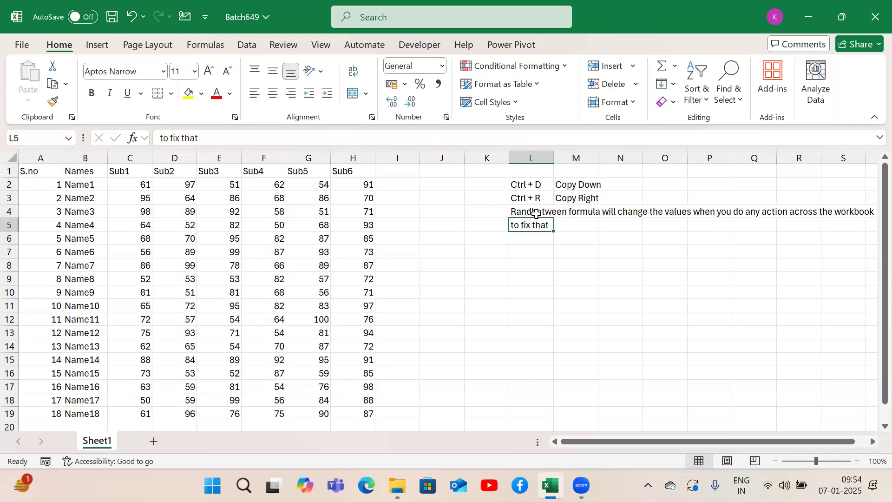
click(216, 137)
key(BackSpace)
key(BackSpace)
key(BackSpace)
key(BackSpace)
text(values)
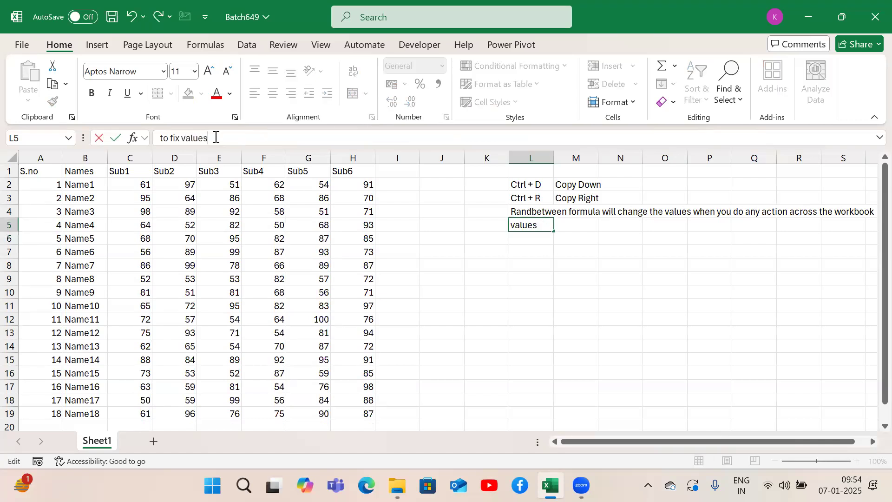
key(Return)
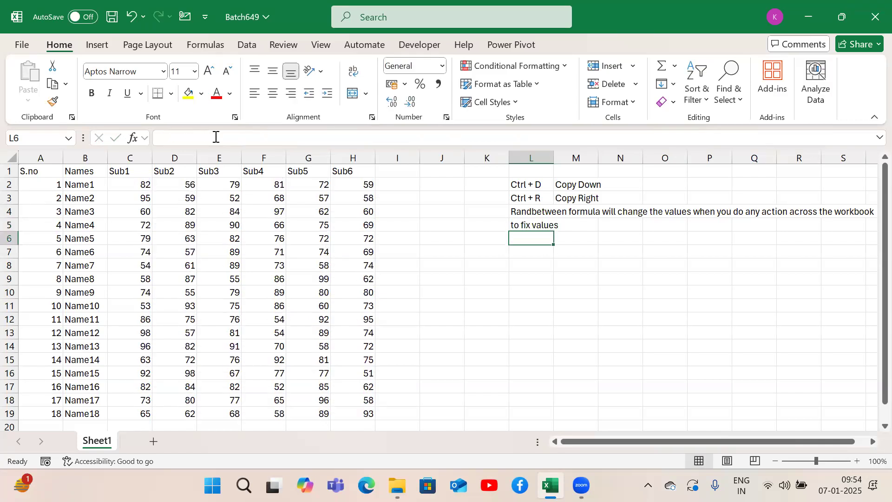
Step: Enter the instruction "select the range where you applied randbetween" in L6
text(select tge)
key(BackSpace)
key(BackSpace)
text(he range wher)
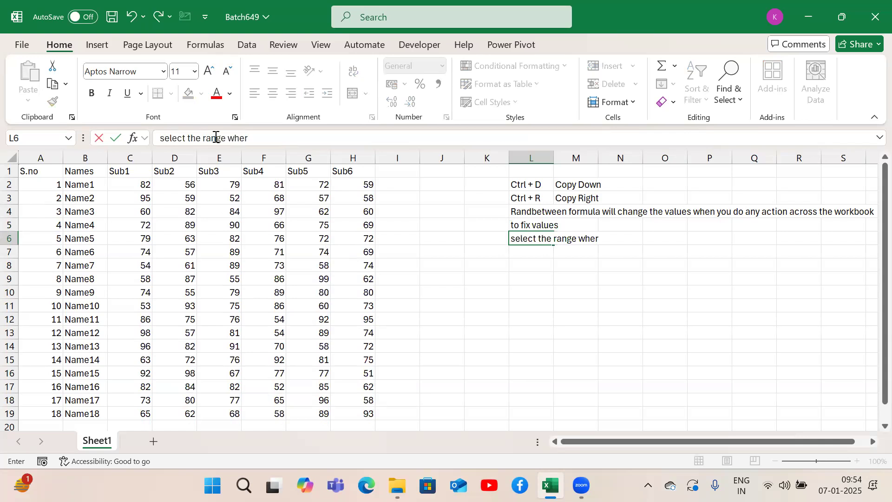
text(e you appl)
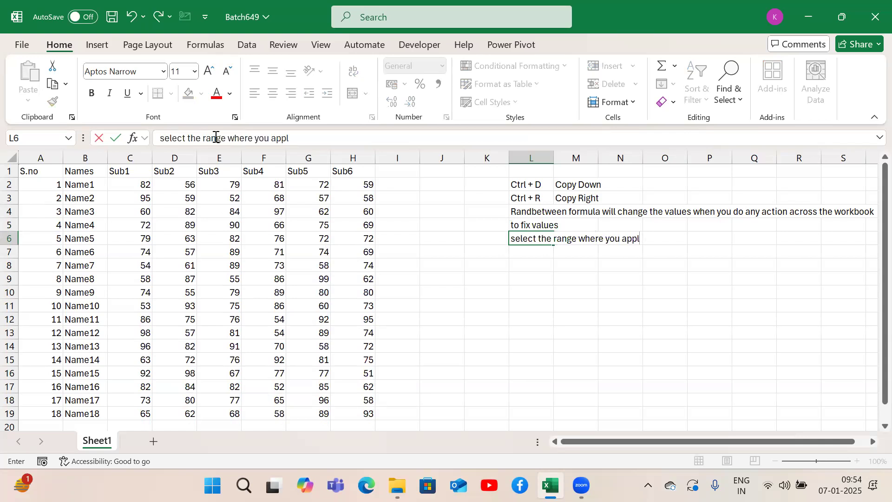
text(ied rand)
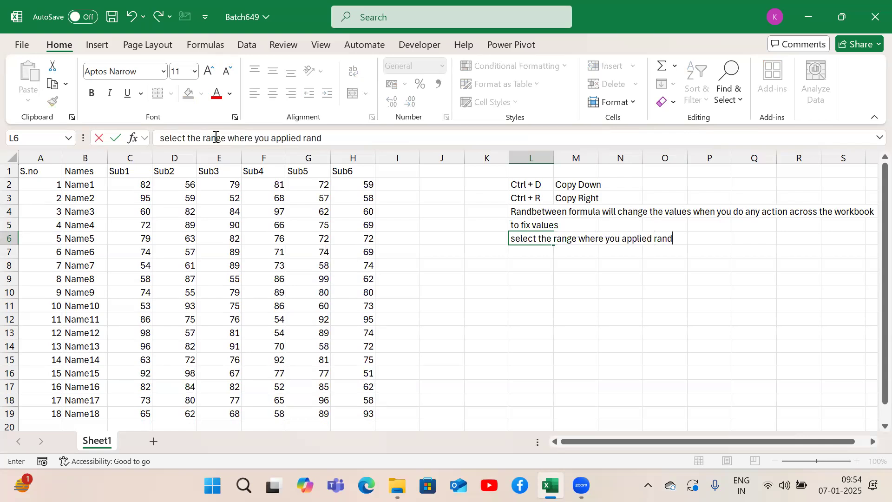
text(between)
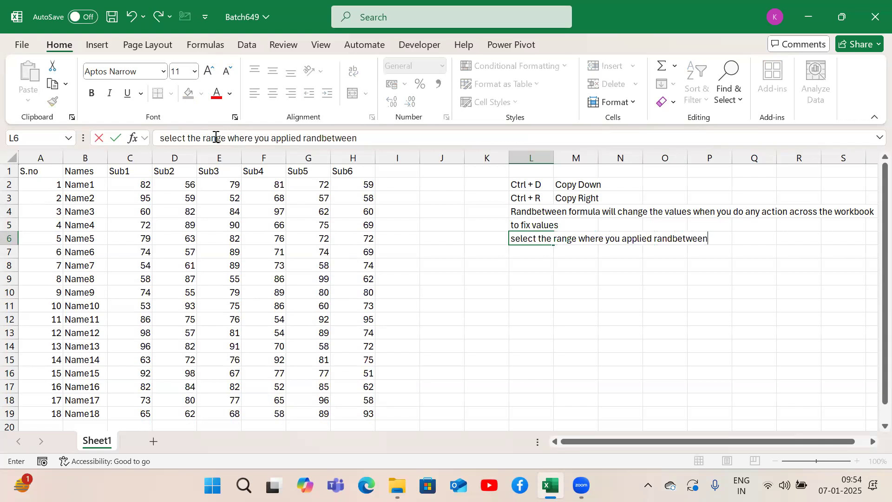
key(Return)
Step: Go back to the marks table, select C2:H19 and copy it
key(Up)
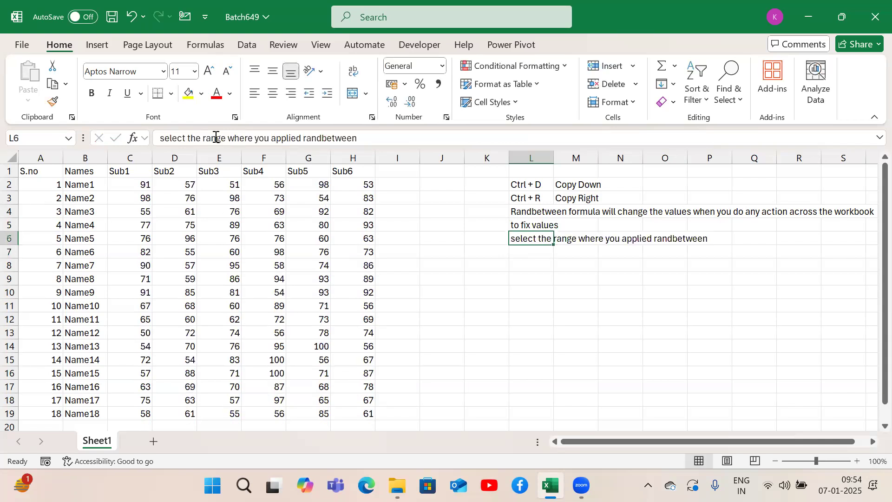
key(Left)
key(Left)
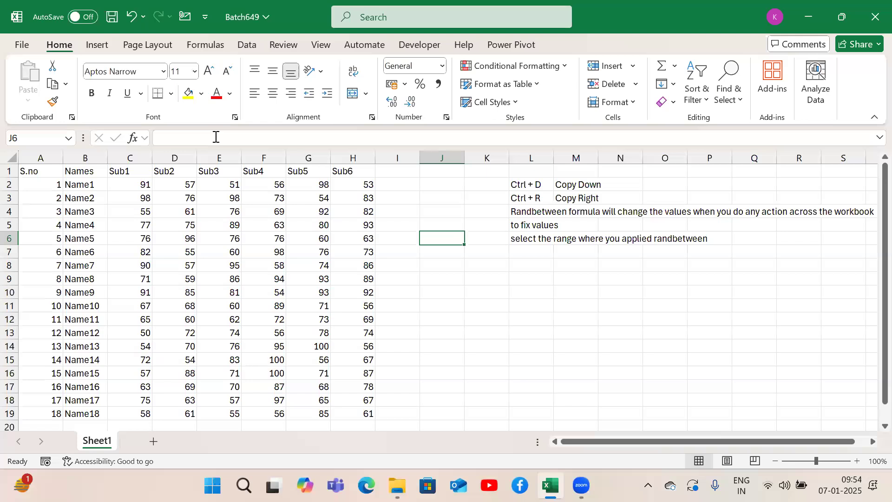
key(Left)
key(Left)
key(Left)
key(ctrl+Up)
key(ctrl+Left)
key(Right)
key(Right)
key(Down)
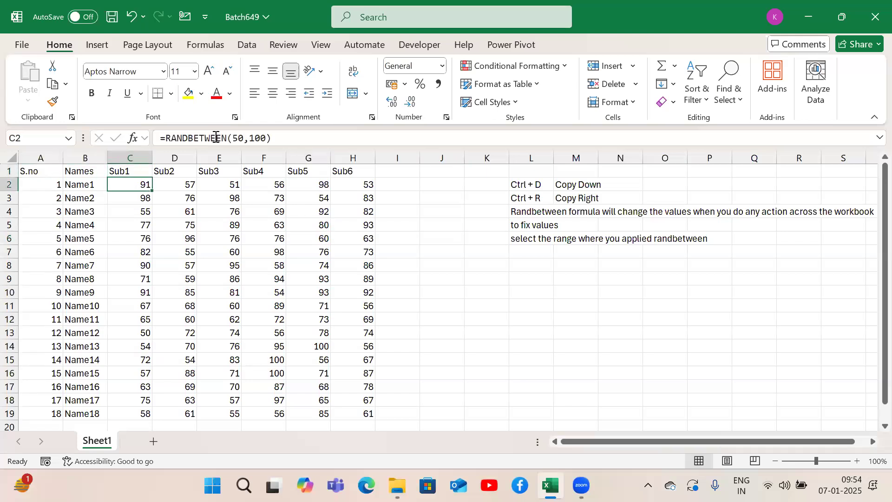
key(ctrl+shift+Right)
key(ctrl+shift+Down)
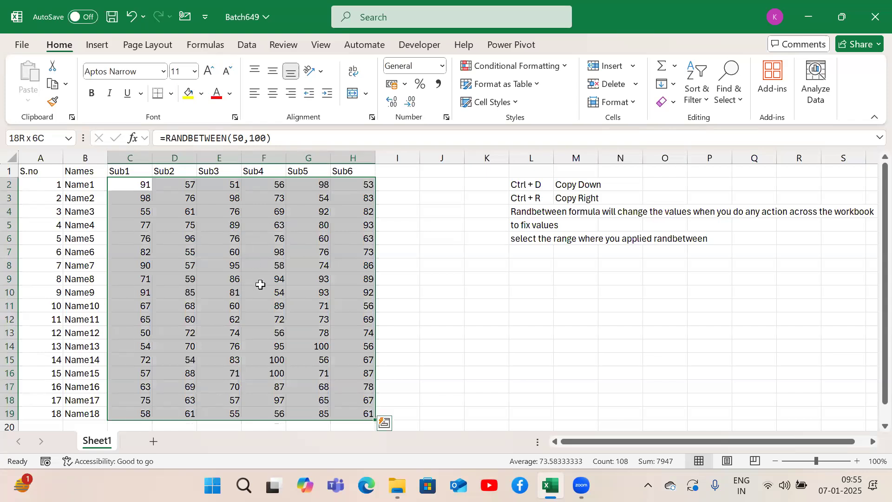
key(ctrl+c)
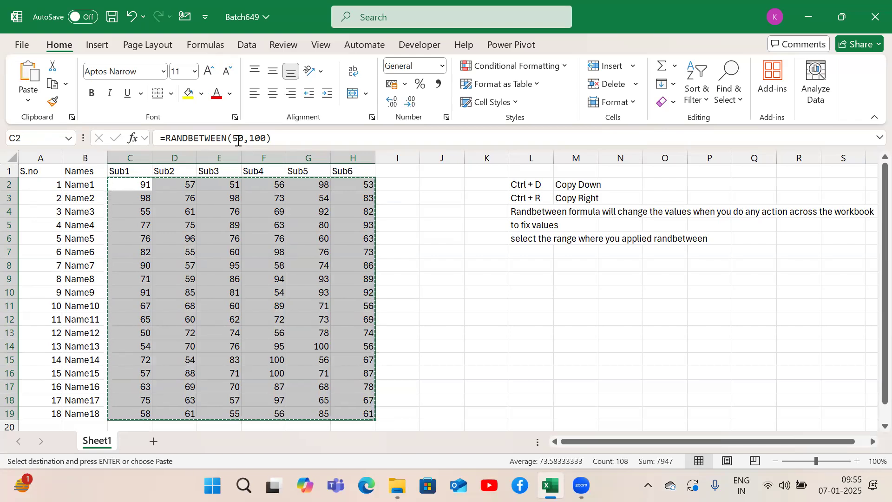
Step: Note the copy shortcut by entering "Ctrl + C" in L7 and "Copy" in M7
click(526, 247)
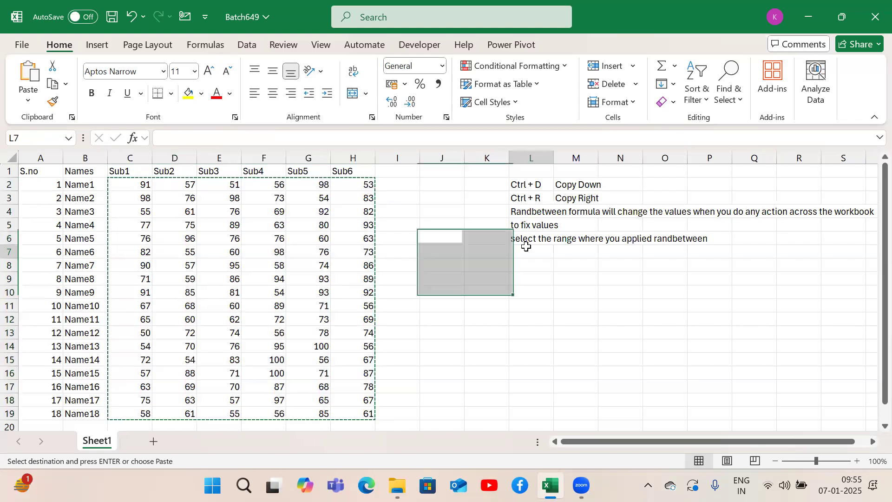
text(Ctrl +)
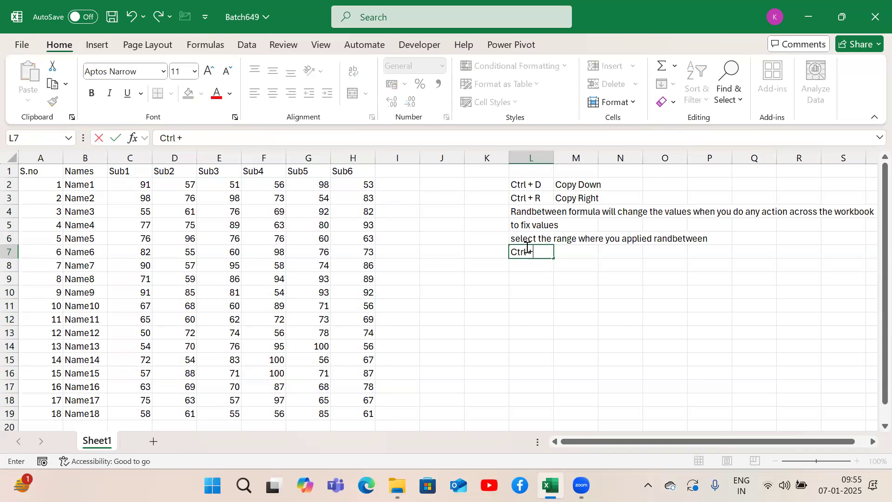
text( C)
key(Tab)
text(Copy)
key(Return)
Step: Copy the marks block C2:H19 and paste it back over itself as values only
key(Left)
key(ctrl+Left)
key(Left)
key(Left)
key(ctrl+Up)
key(ctrl+Left)
key(ctrl+Down)
key(Right)
key(ctrl+Up)
key(Down)
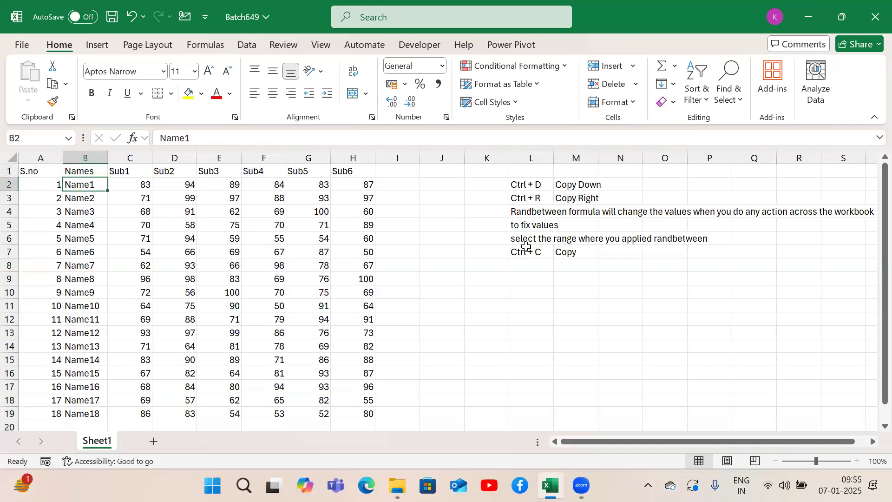
key(Right)
key(ctrl+shift+Right)
key(ctrl+shift+Down)
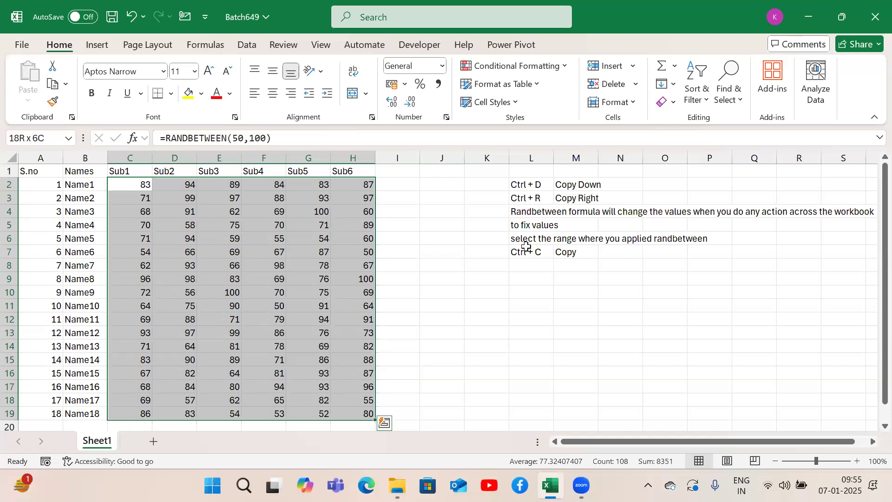
key(ctrl+c)
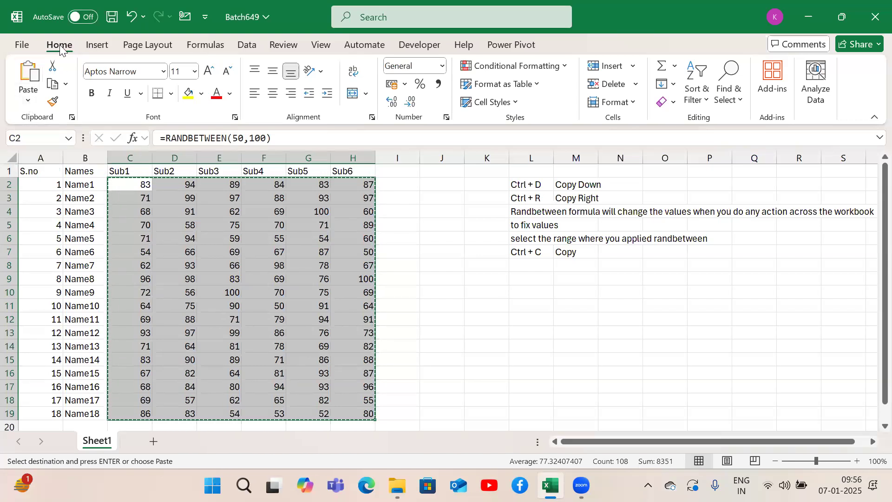
click(23, 101)
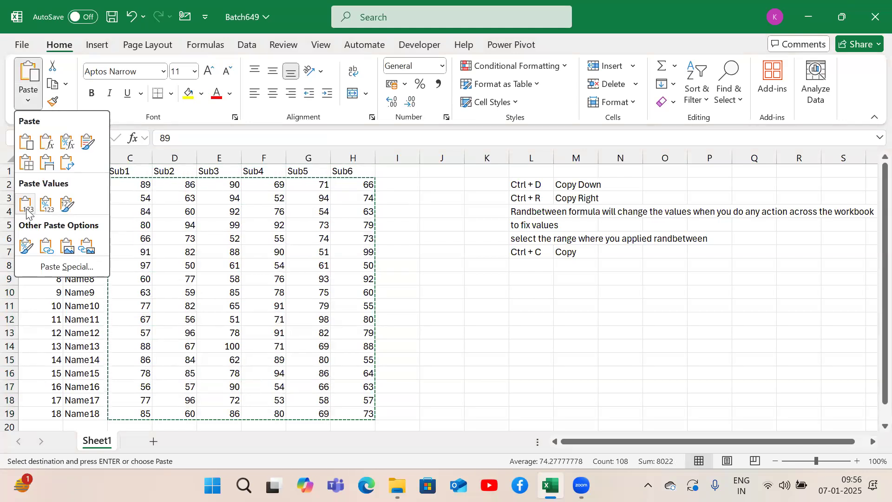
click(26, 204)
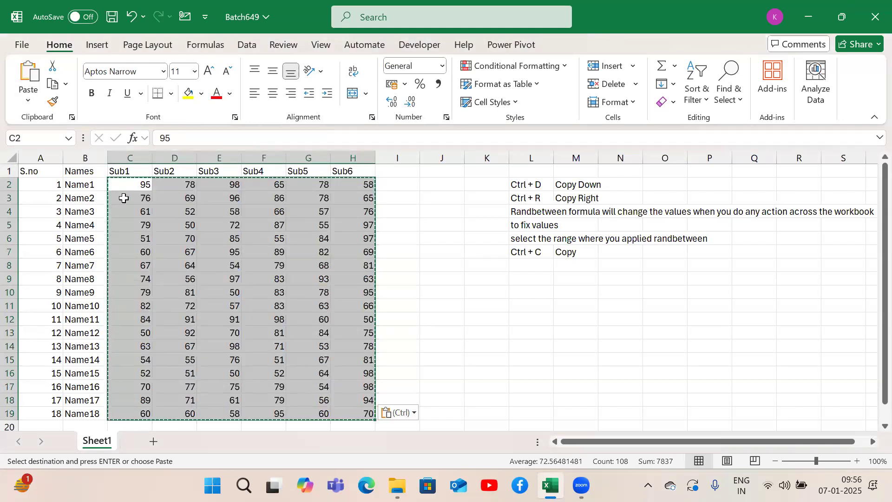
Step: Test the fixed marks by entering "s" in each cell from J9 to J16
click(440, 279)
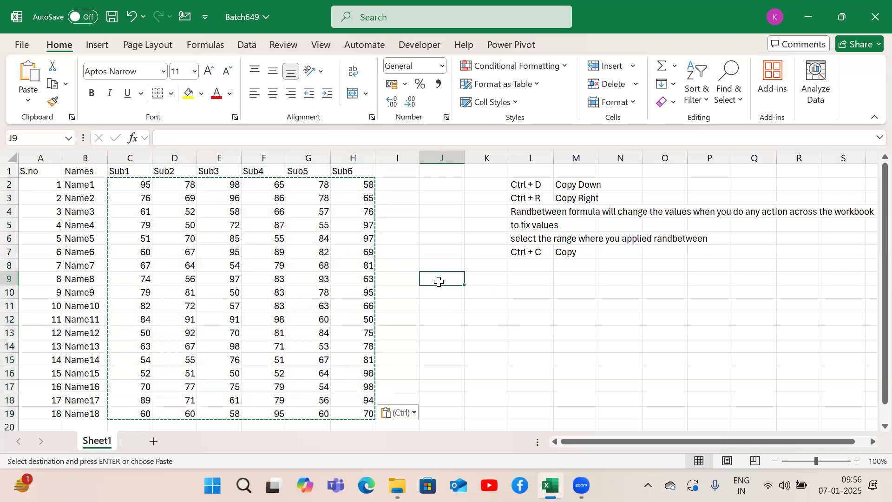
text(s)
key(Return)
text(s)
key(Return)
text(s)
key(Return)
text(s)
key(Return)
text(s)
key(Return)
text(s)
key(Return)
text(s s)
key(Return)
Step: Clear the test entries in J9:J16 and return to J1
key(Up)
key(ctrl+shift+Up)
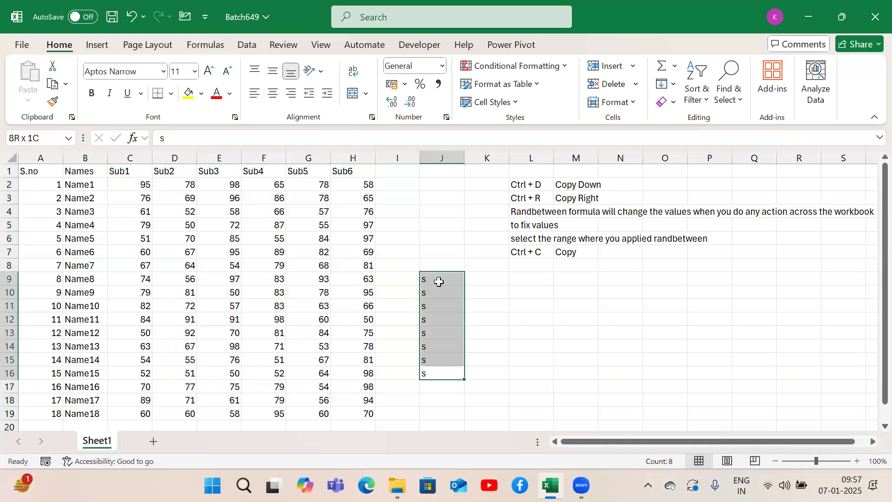
key(Delete)
key(Up)
key(Up)
key(Up)
key(ctrl+Up)
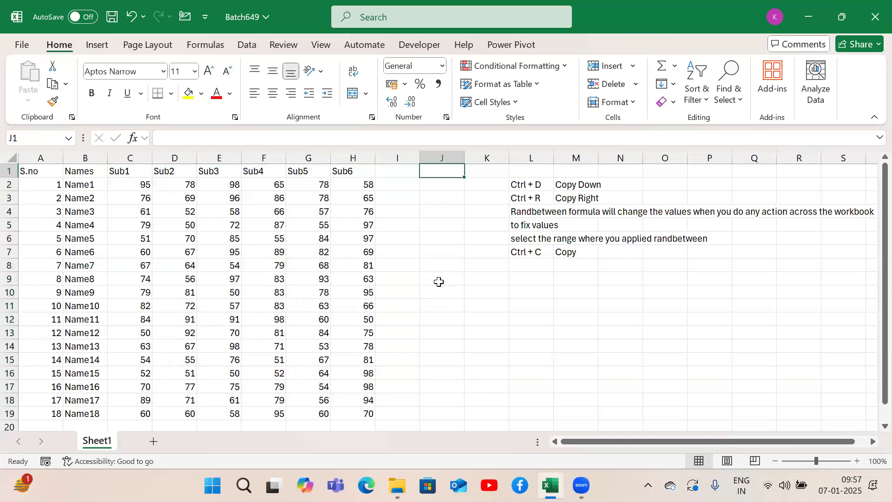
Step: Note the paste-values shortcut by entering "Alt + H + V + V" in L8
key(Right)
key(Down)
key(Right)
key(Down)
key(Down)
key(Down)
key(Down)
key(Down)
key(Down)
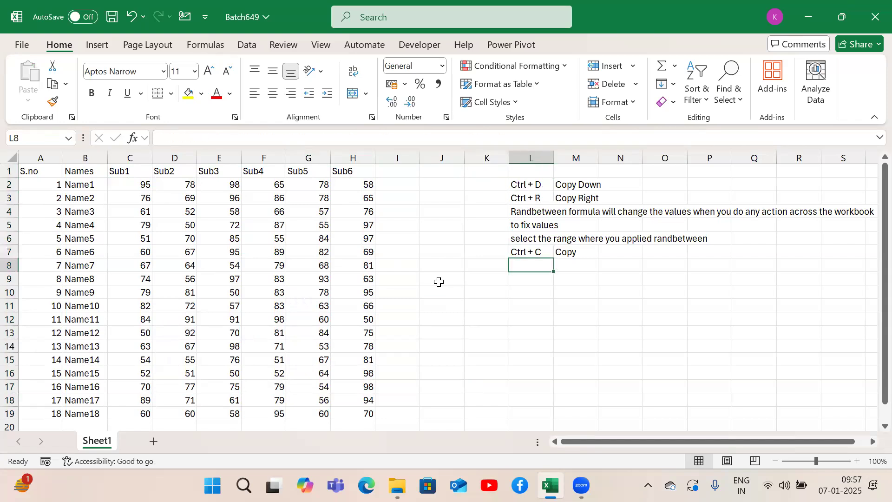
text(Alt)
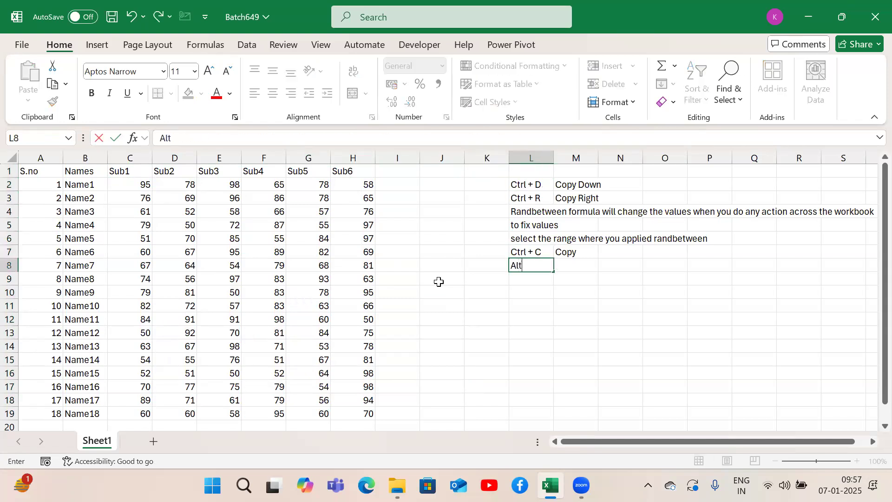
text( + H +B)
key(BackSpace)
text(V + V)
key(Tab)
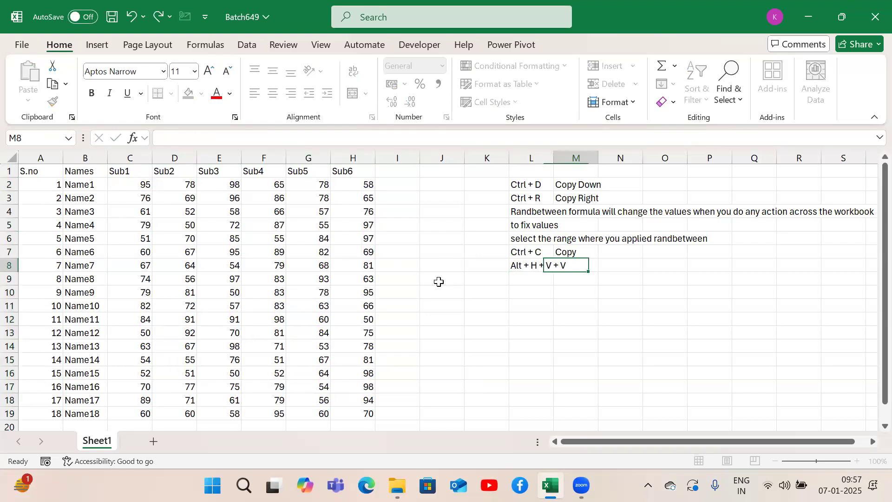
Step: Enter "Paste values" in M8 and widen column L so the whole shortcut text in L8 fits
text(Paste valyu)
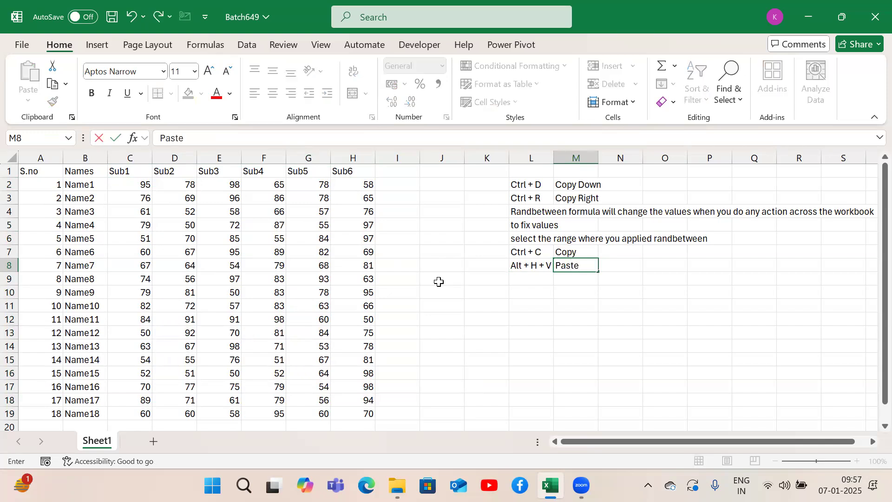
key(BackSpace)
key(BackSpace)
text(ues)
key(Return)
key(Up)
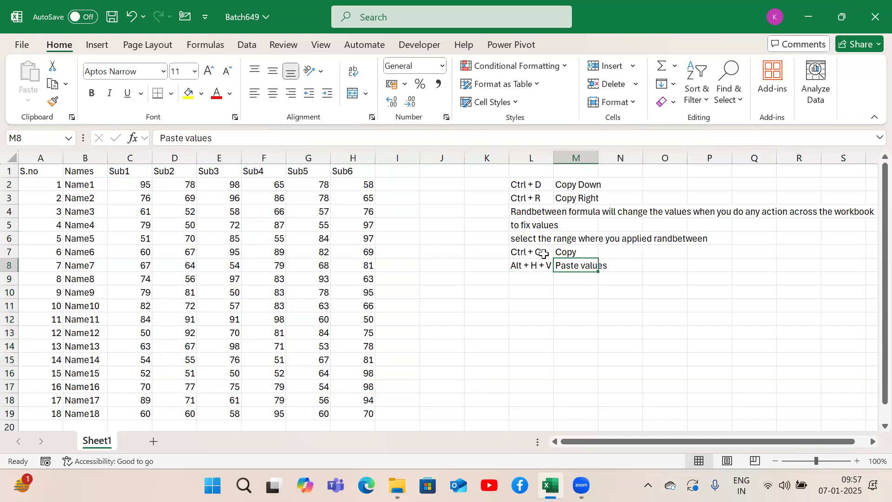
click(534, 266)
drag(554, 159, 581, 158)
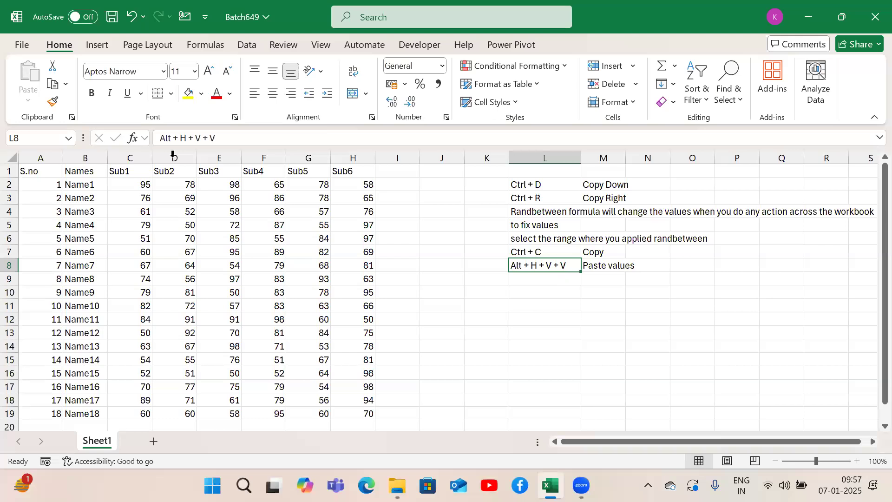
Step: Replace the marks in C2:H19 with the formula =RANDBETWEEN(50,100), filled down and right across the whole block
click(140, 184)
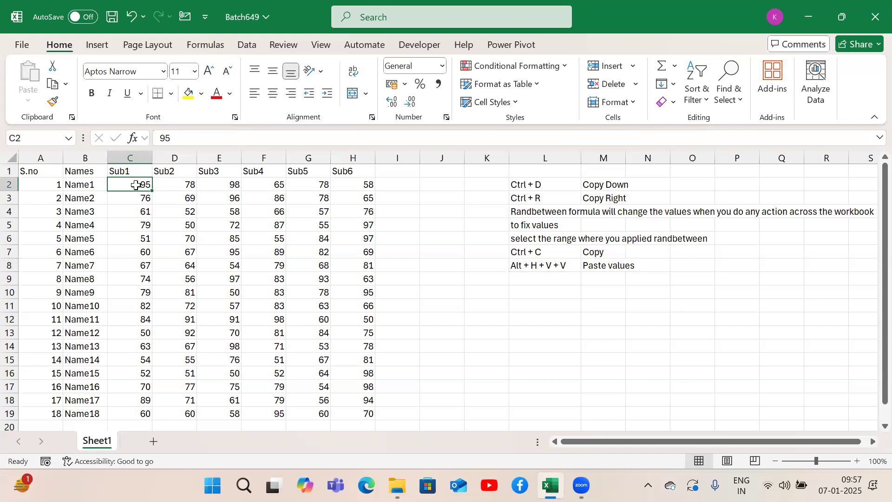
drag(136, 185, 341, 420)
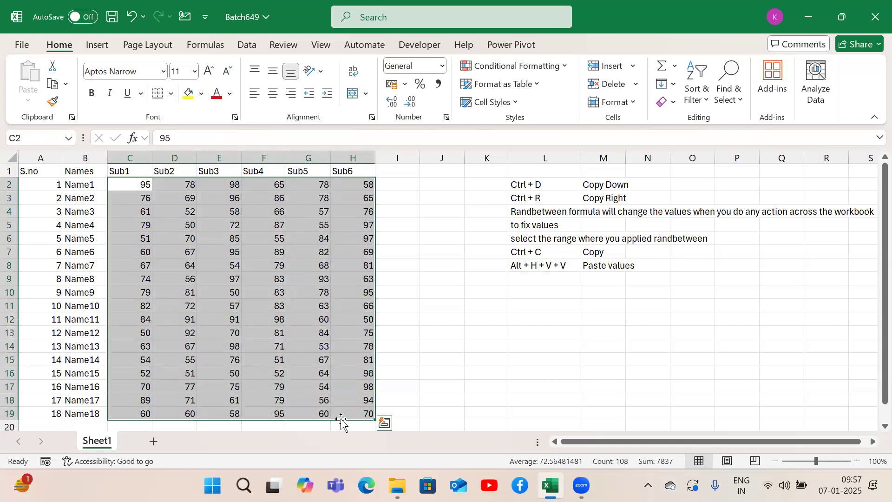
key(Delete)
text(=ra)
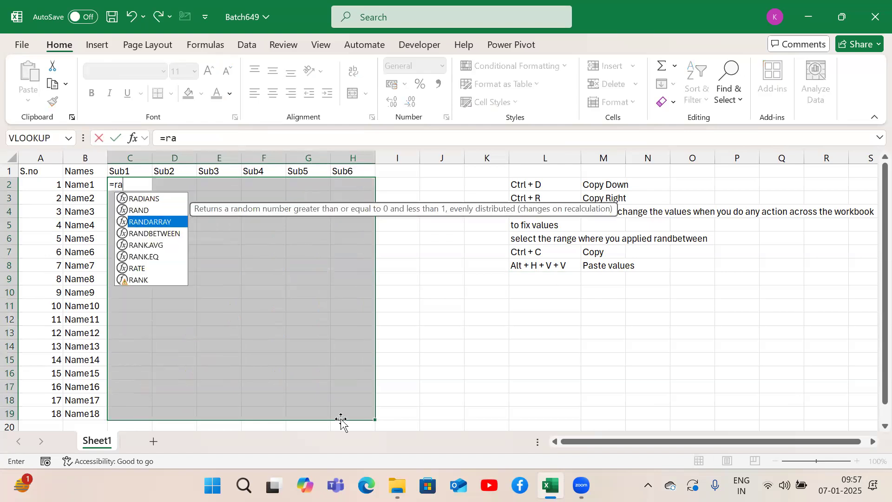
key(Down)
key(Tab)
text(50)
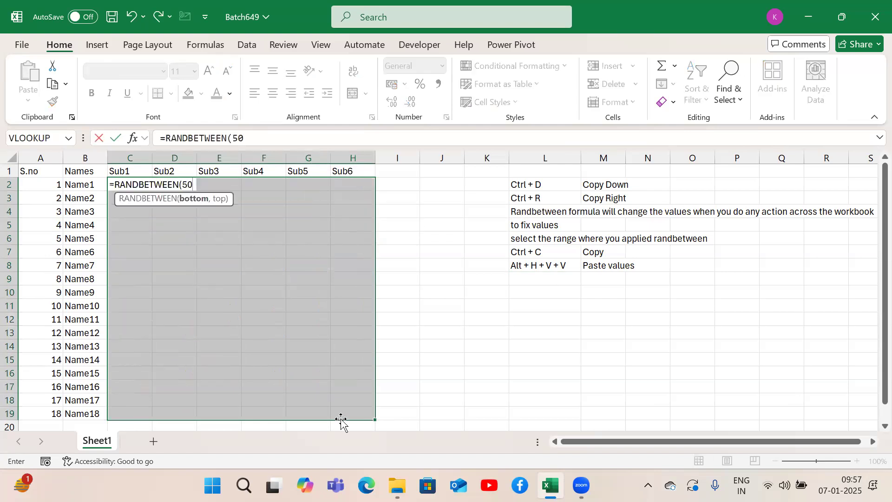
text(,100))
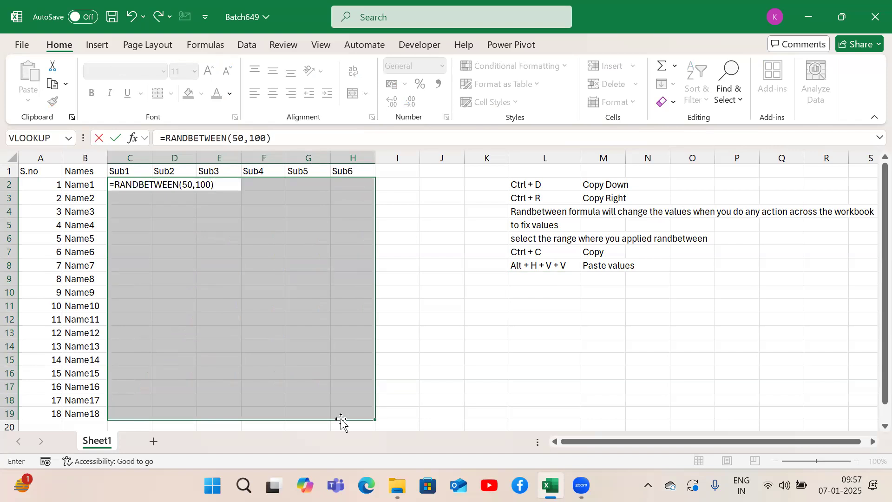
key(Return)
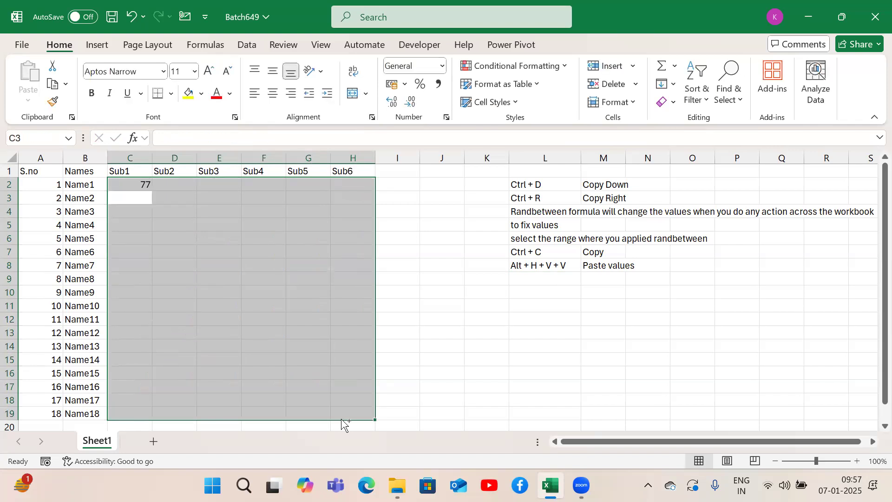
key(ctrl+d)
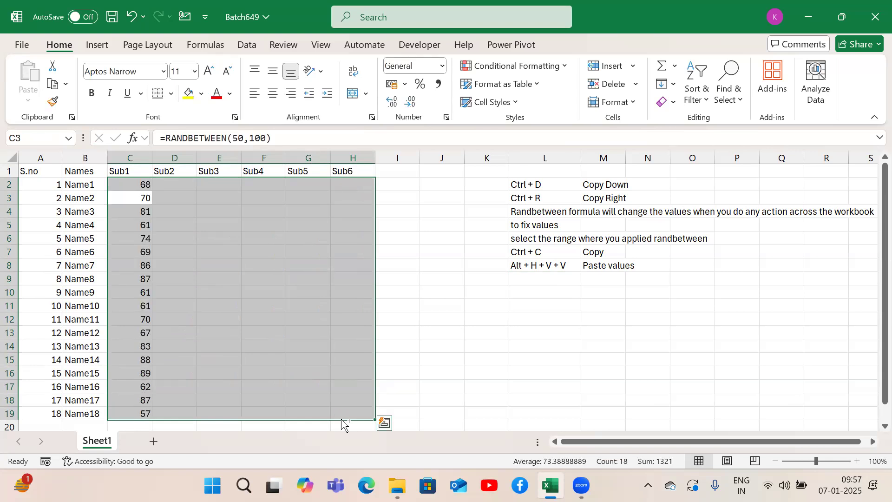
key(ctrl+r)
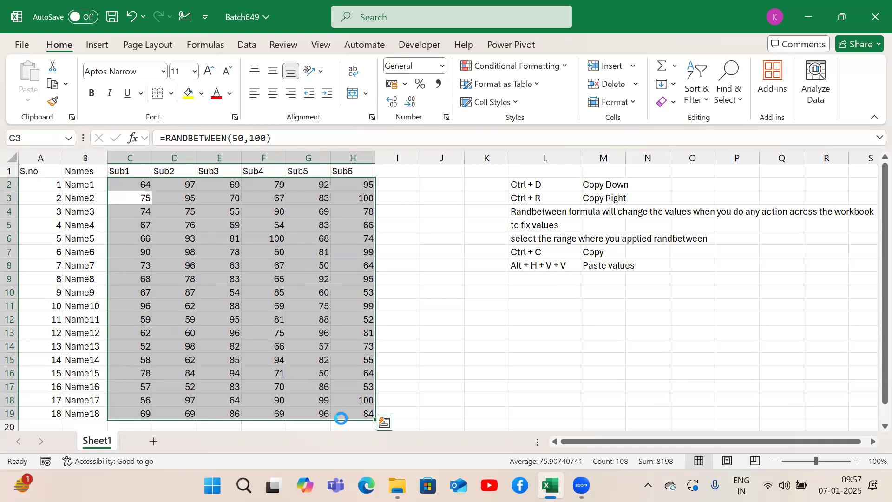
Step: Copy the regenerated marks in C2:H19, paste them back in place as values only, and clear the copy selection
key(ctrl+c)
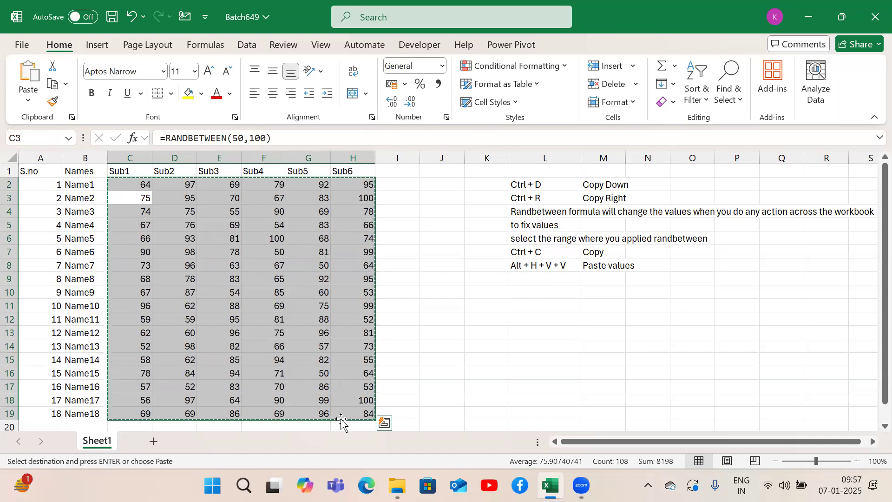
key(alt)
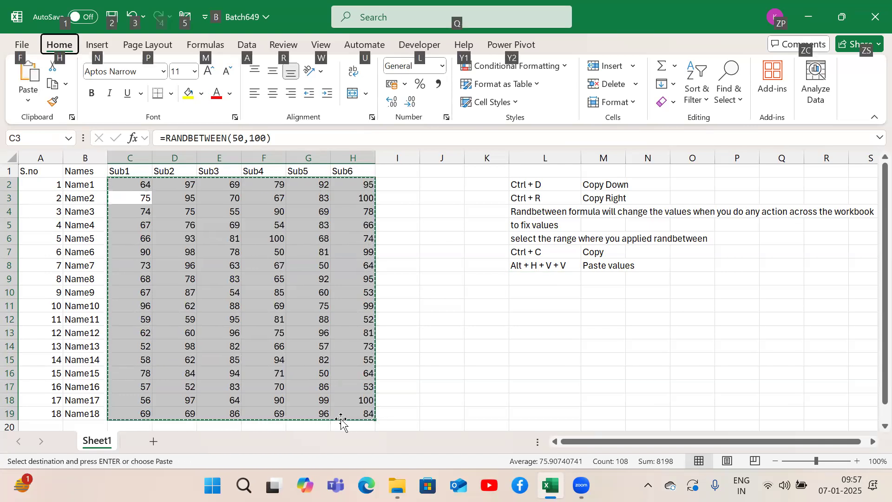
key(h)
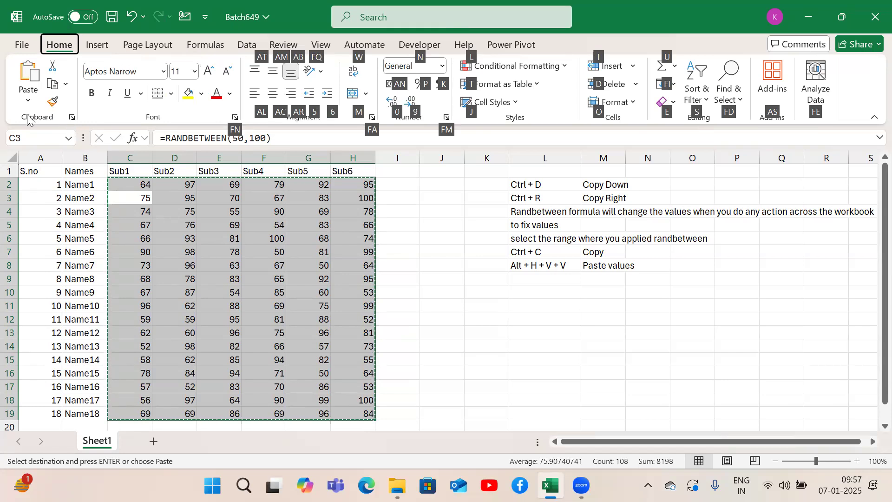
key(v)
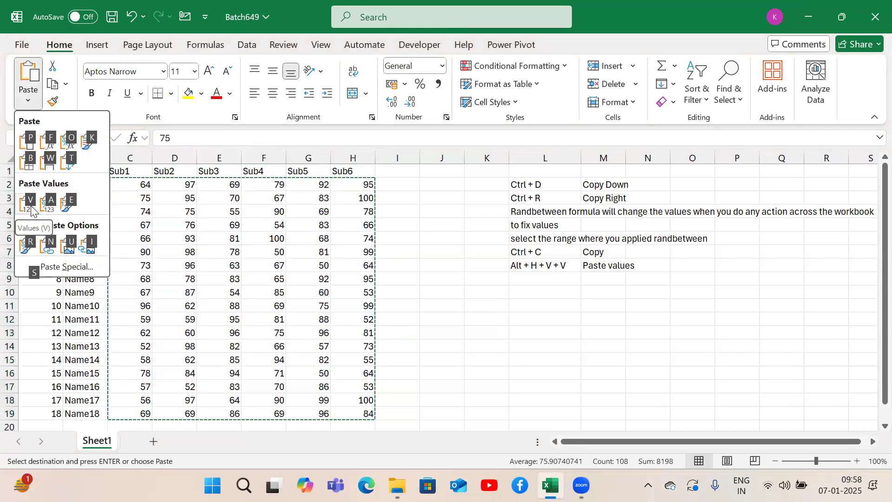
key(v)
click(574, 308)
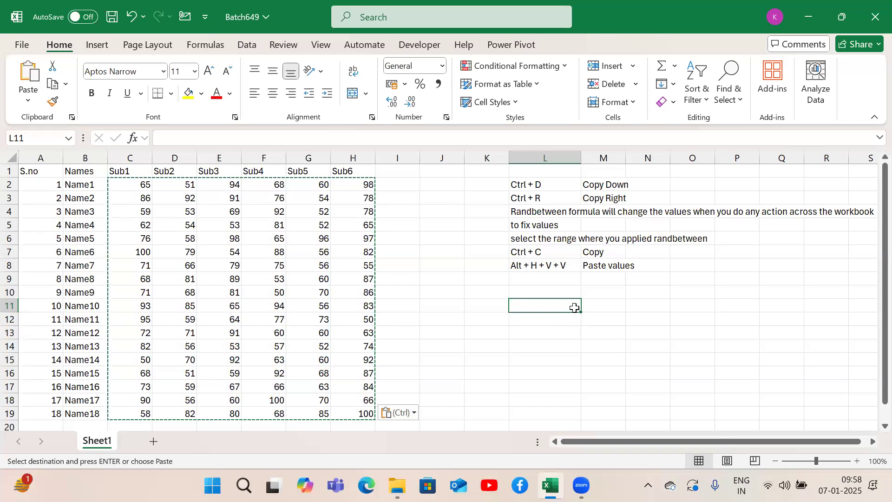
key(Escape)
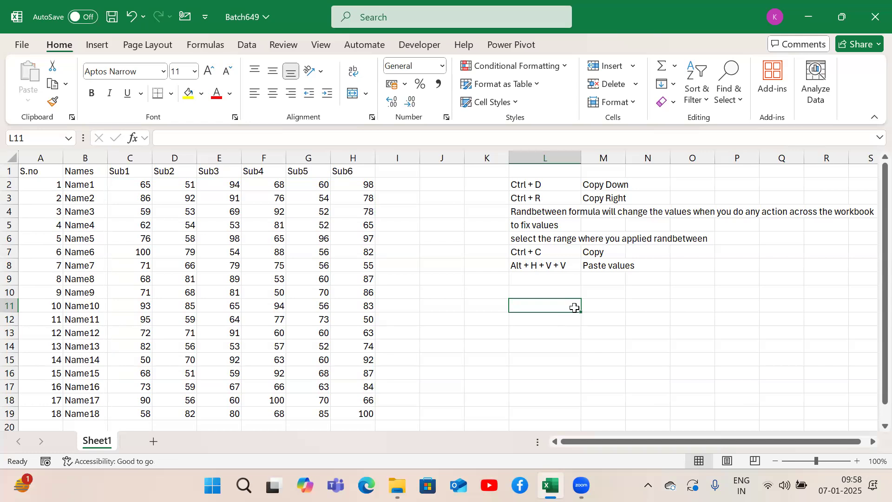
key(Up)
key(ctrl+Up)
key(ctrl+Up)
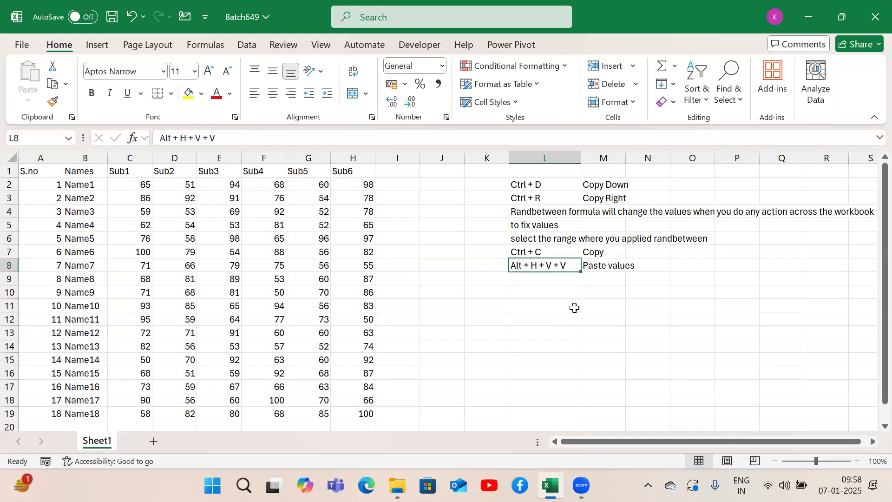
key(ctrl+Left)
key(ctrl+Left)
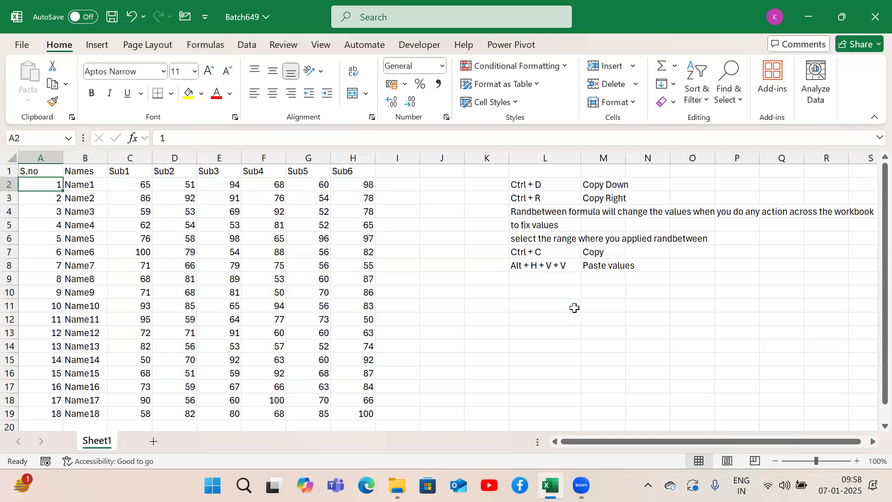
Step: Add a new sheet, Sheet2, and copy the marks table A1:H19 from Sheet1 into it starting at A1
click(151, 444)
click(94, 447)
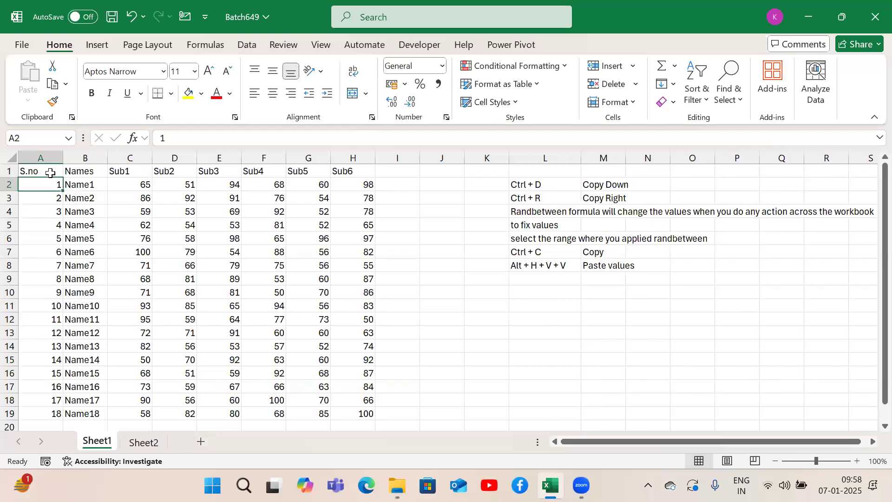
drag(32, 169, 344, 415)
key(ctrl+c)
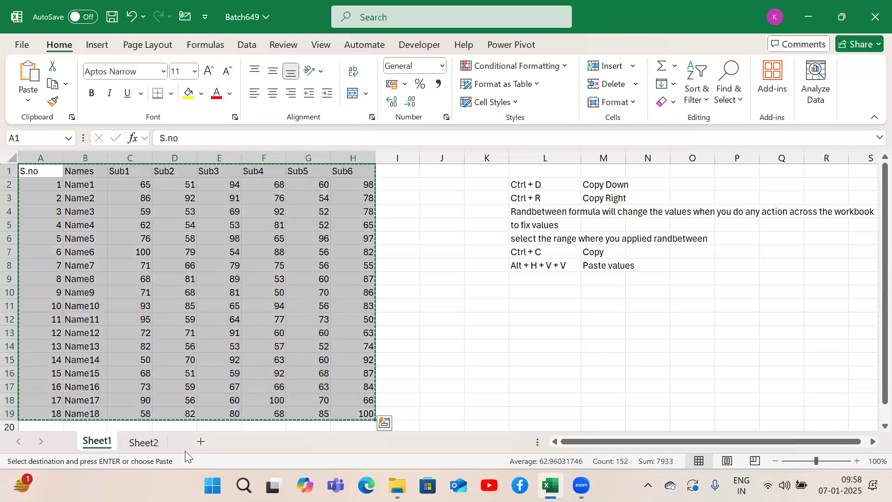
click(143, 445)
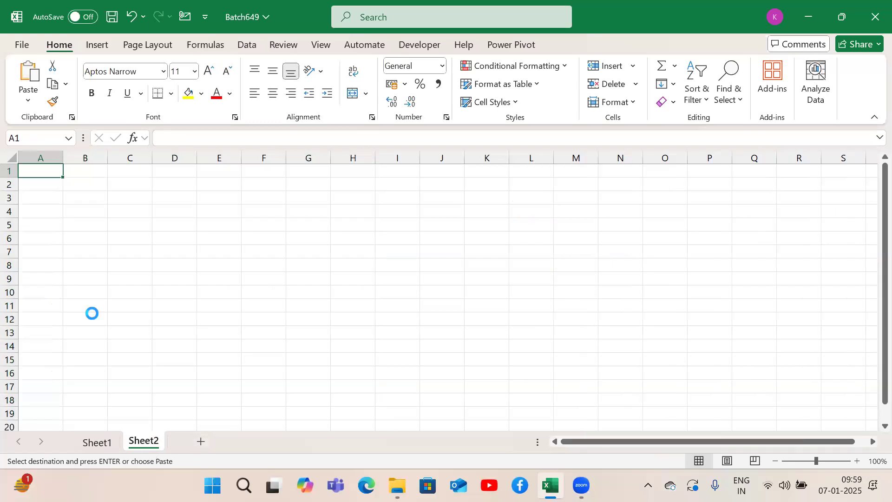
key(ctrl+v)
Step: Enter "Alt + H" in K2 of Sheet2 and return to A1
click(454, 185)
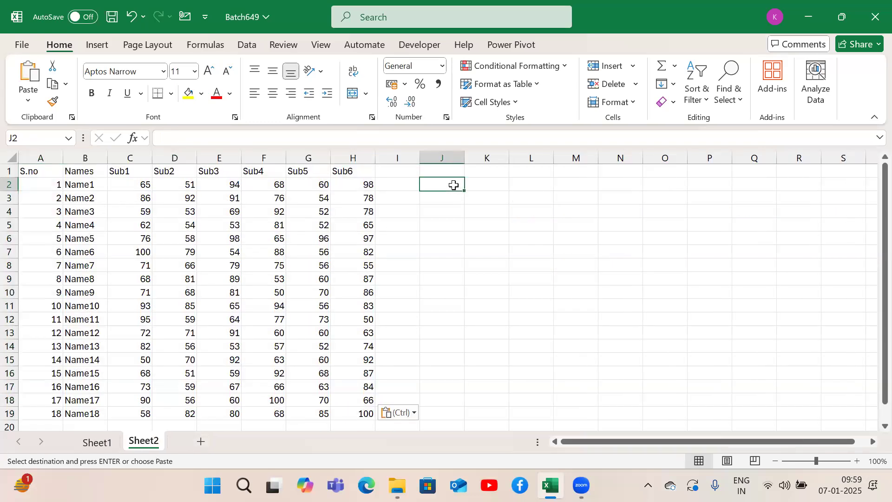
key(Right)
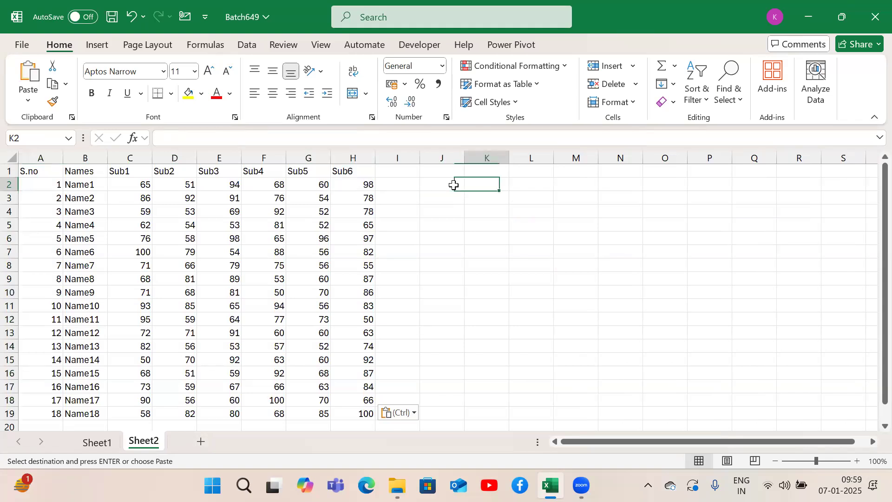
text(Alt + H)
key(Return)
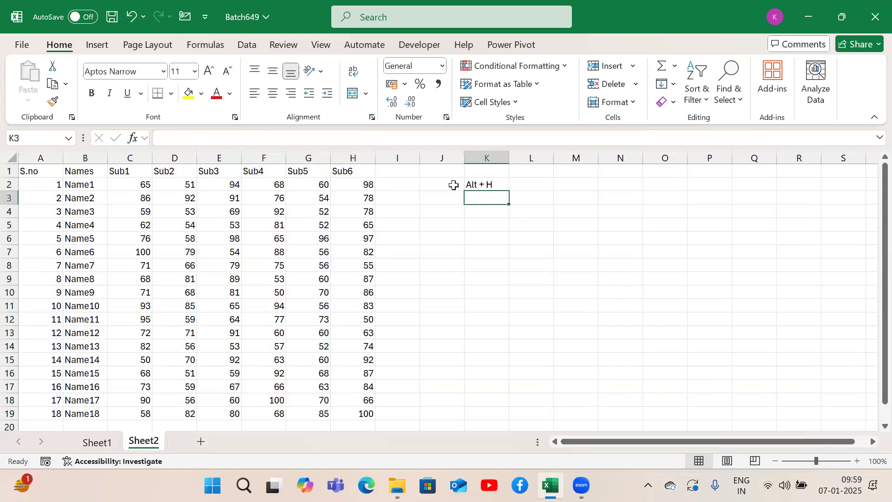
key(Up)
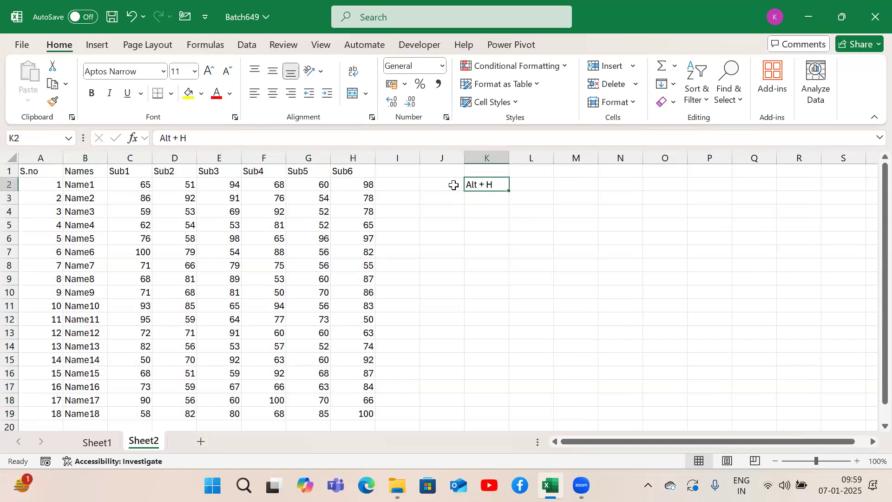
key(ctrl+Left)
key(ctrl+Left)
key(Up)
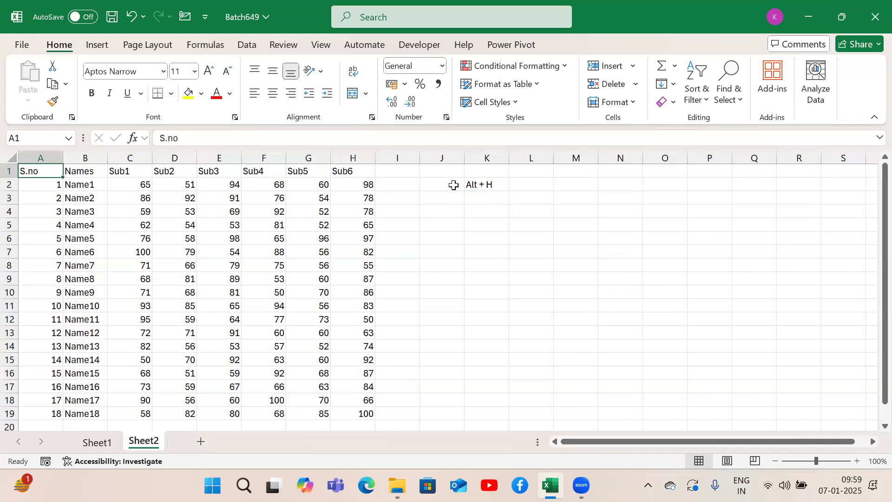
Step: Select the header row A1:H1 for review, and go from A1 through A19 to the table's last cell, H19
click(148, 277)
click(181, 242)
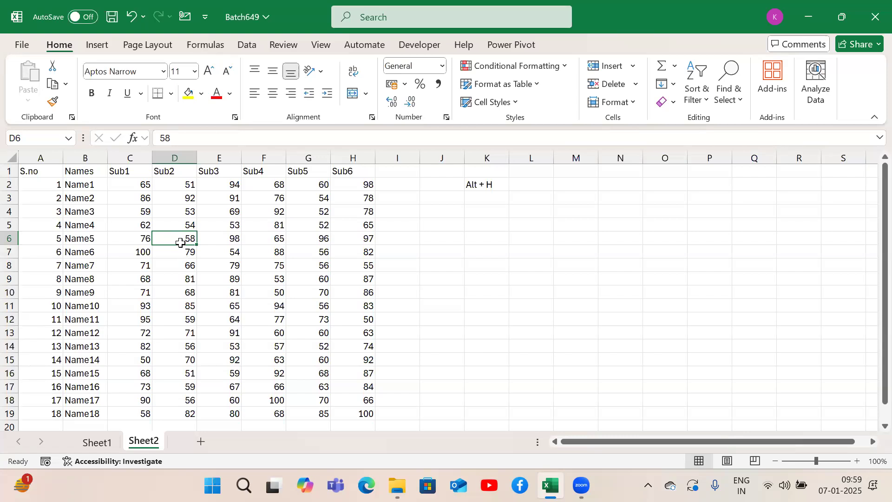
drag(35, 171, 184, 185)
drag(252, 175, 335, 171)
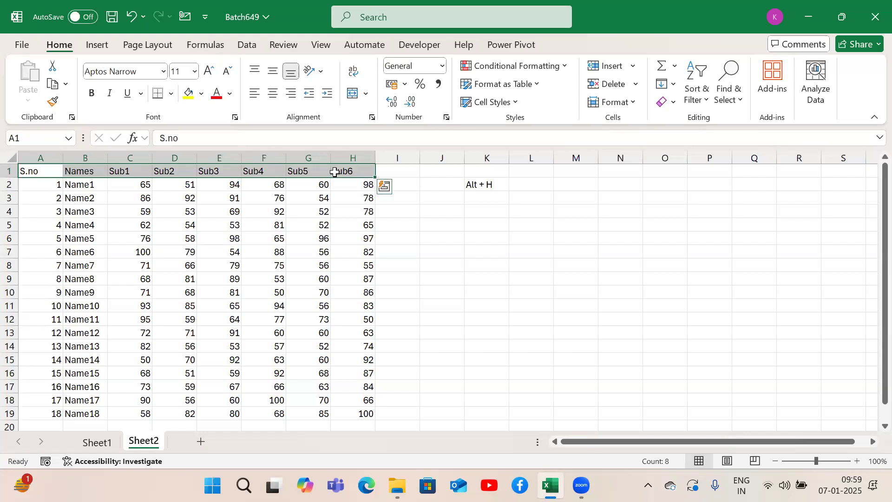
click(47, 168)
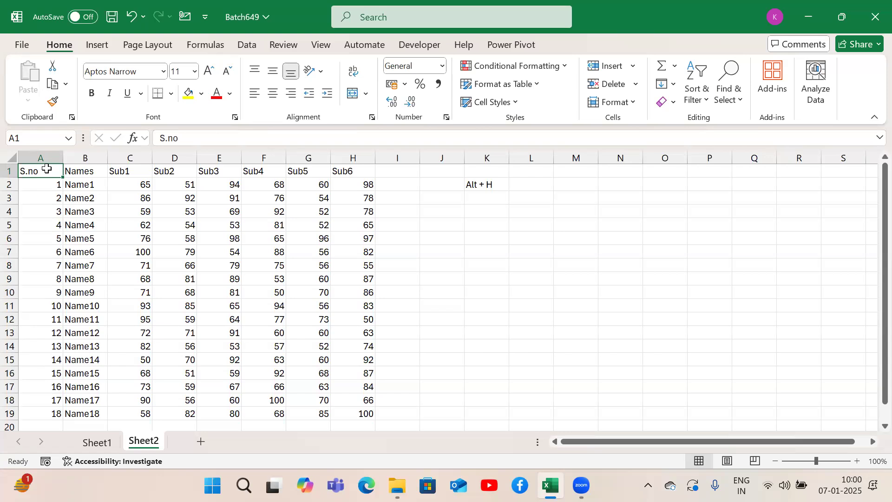
key(ctrl+Down)
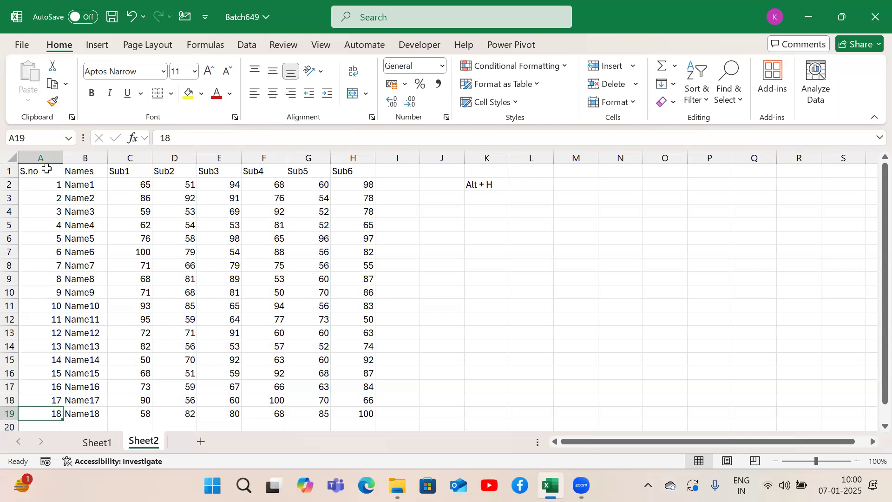
key(ctrl+Right)
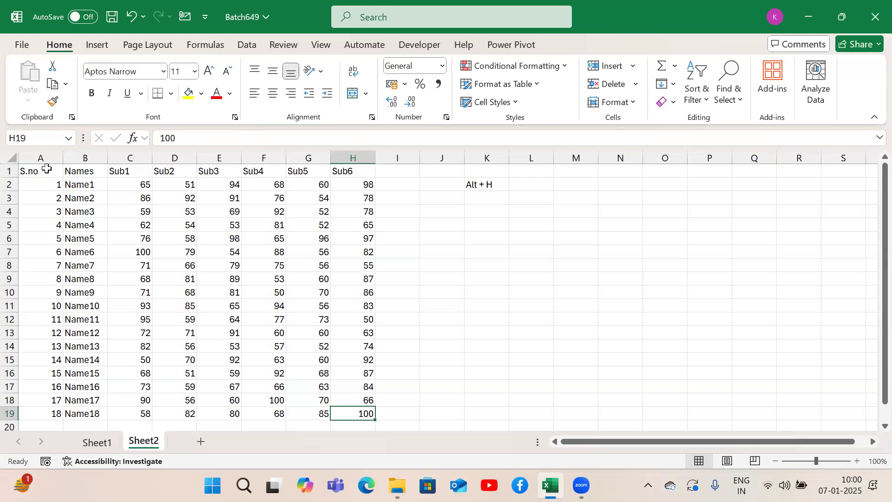
Step: Go from H19 back through H1 to A1, and extend the selection over the whole marks table A1:H19
key(ctrl+Up)
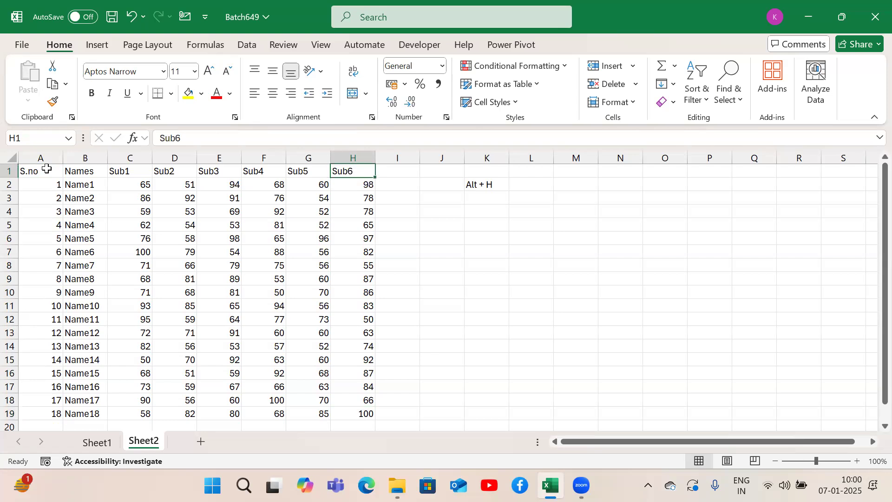
key(ctrl+Left)
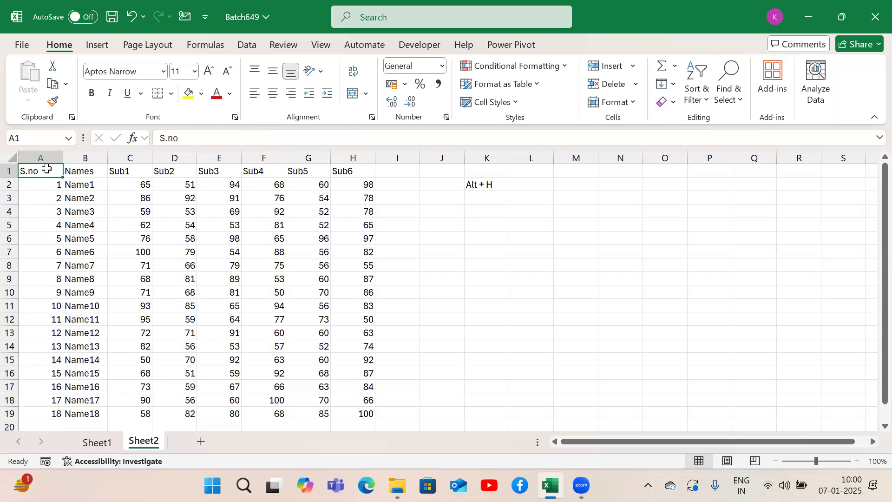
key(ctrl+shift+Down)
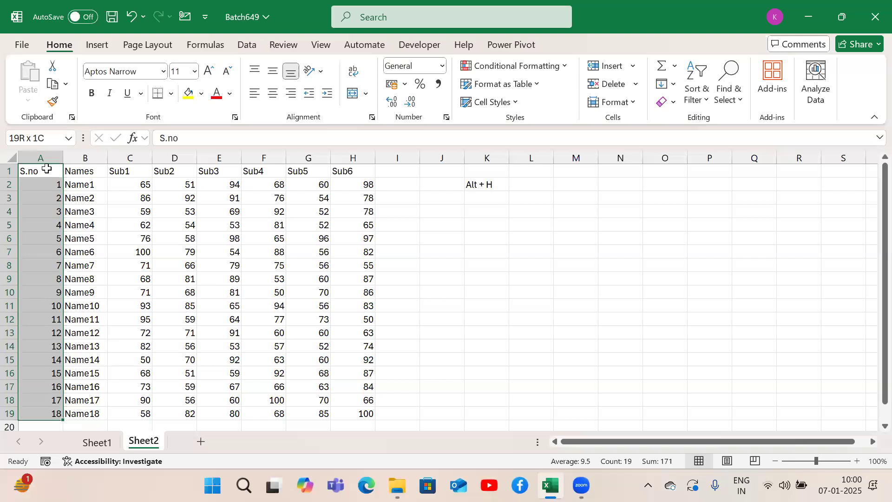
key(ctrl+shift+Right)
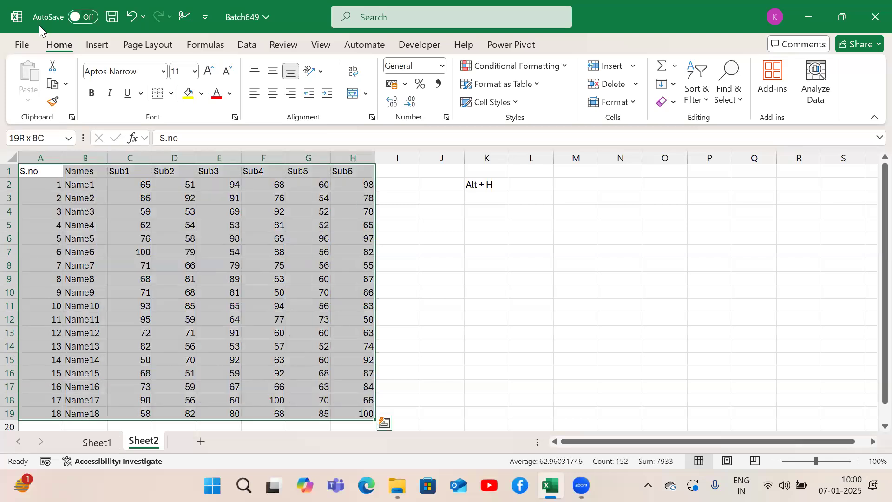
key(alt+Tab)
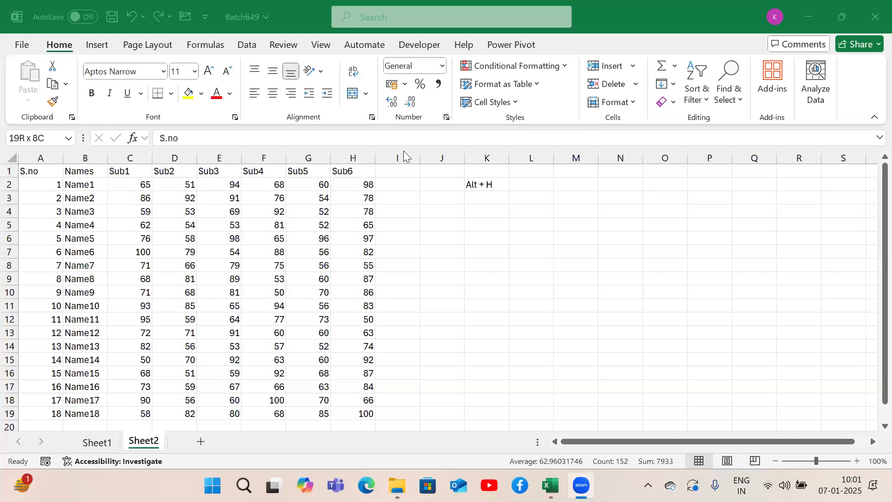
click(370, 203)
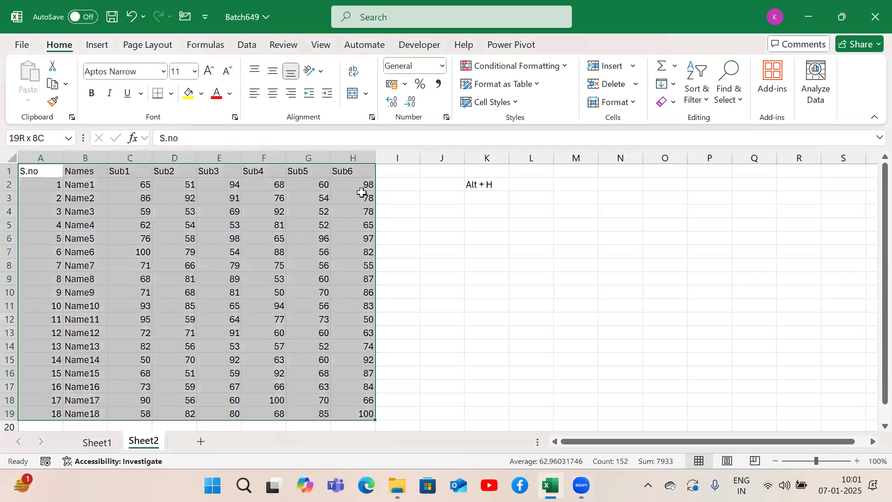
Step: Starting again from A1, select column A down to row 19 and extend the selection across to column H
click(361, 195)
click(55, 170)
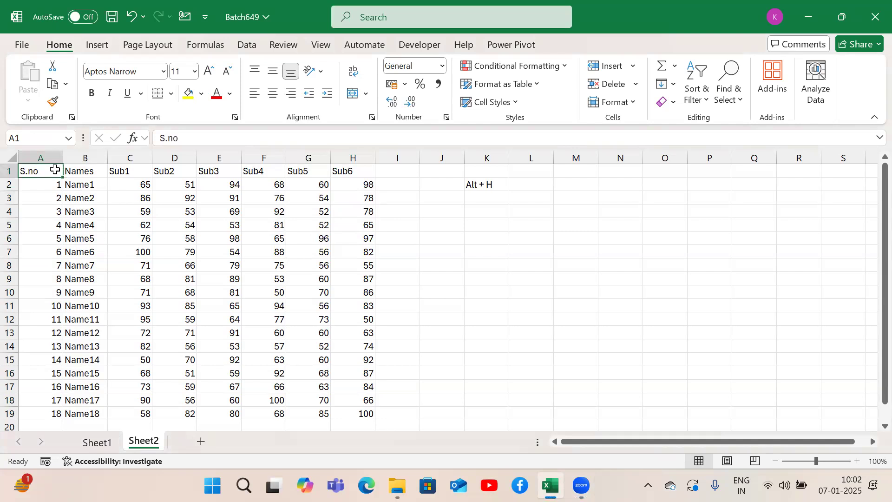
key(ctrl+shift+Down)
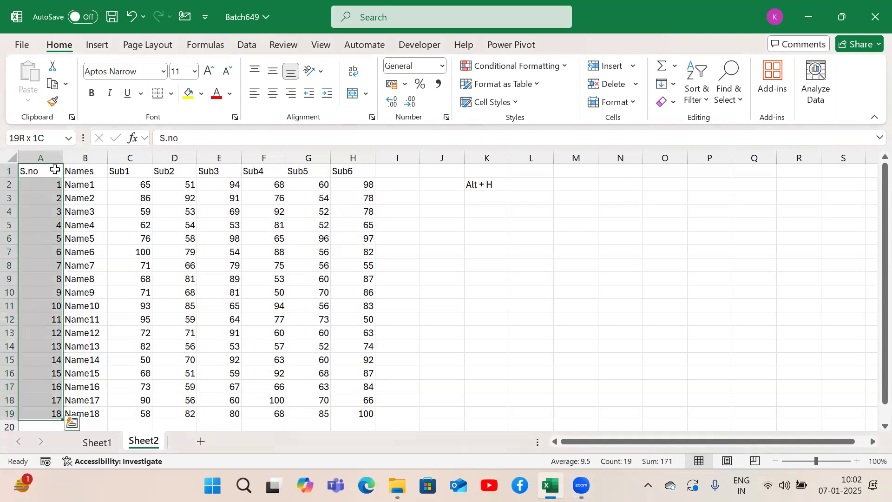
key(ctrl+shift+Right)
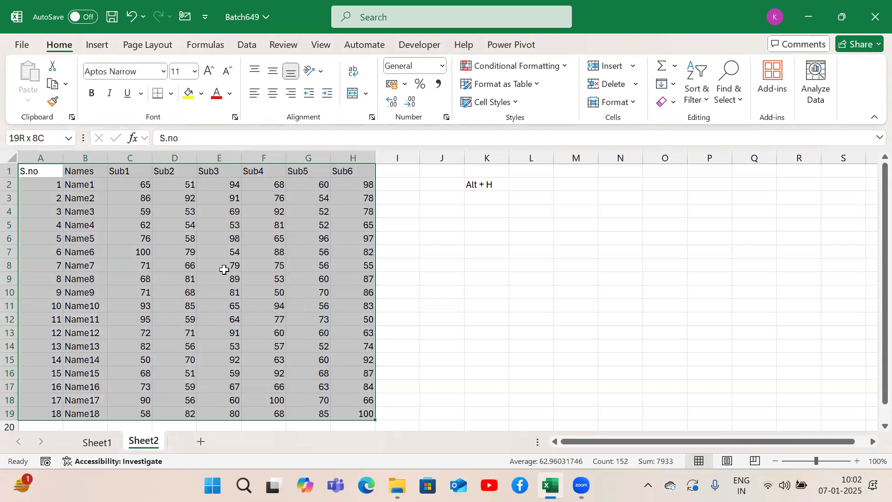
click(225, 268)
Step: Select the entire sheet starting from empty cell N8, and select only the marks table starting from D6
click(637, 261)
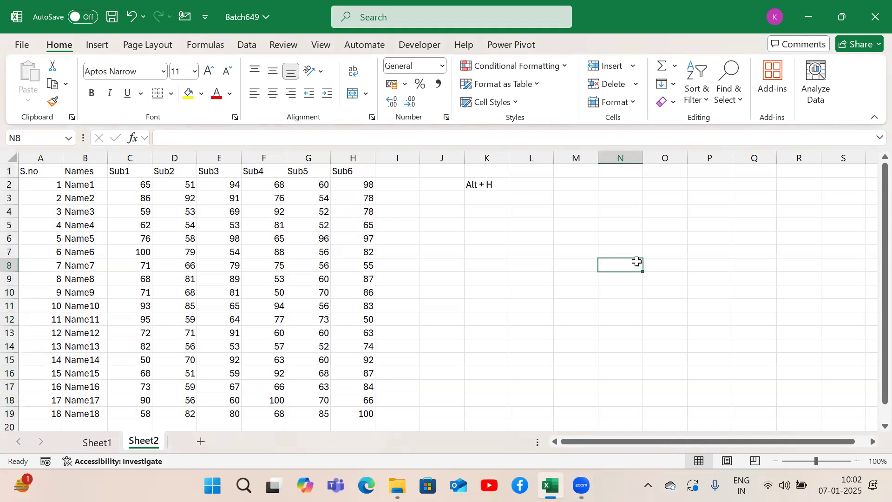
key(ctrl+a)
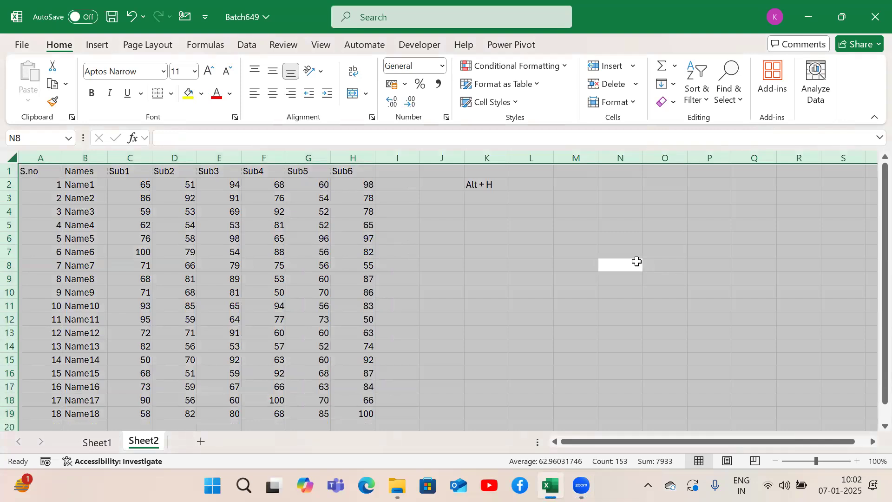
click(171, 263)
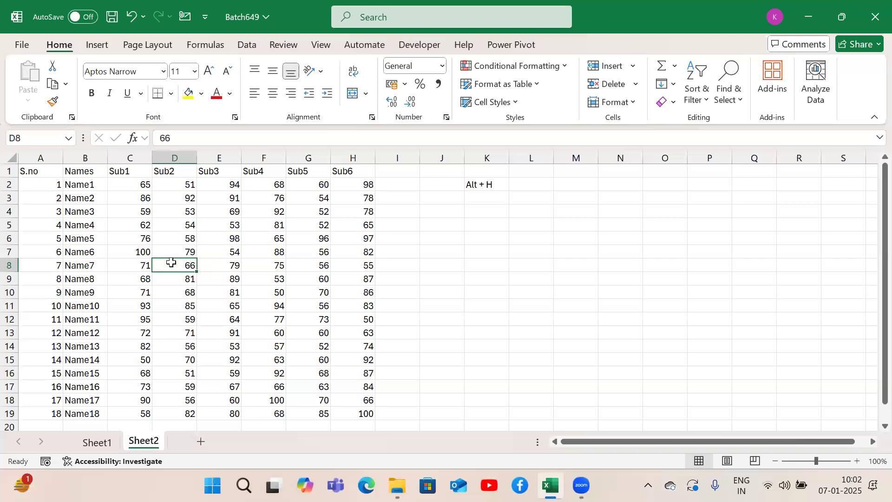
click(165, 239)
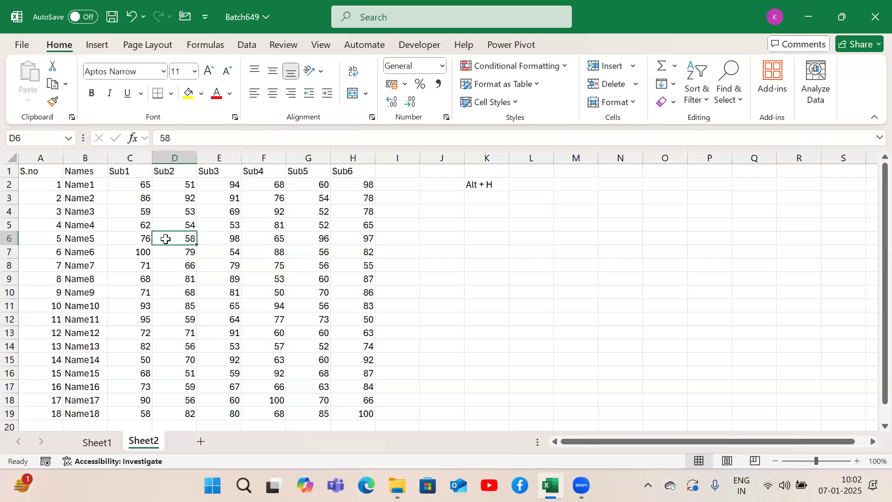
key(ctrl+a)
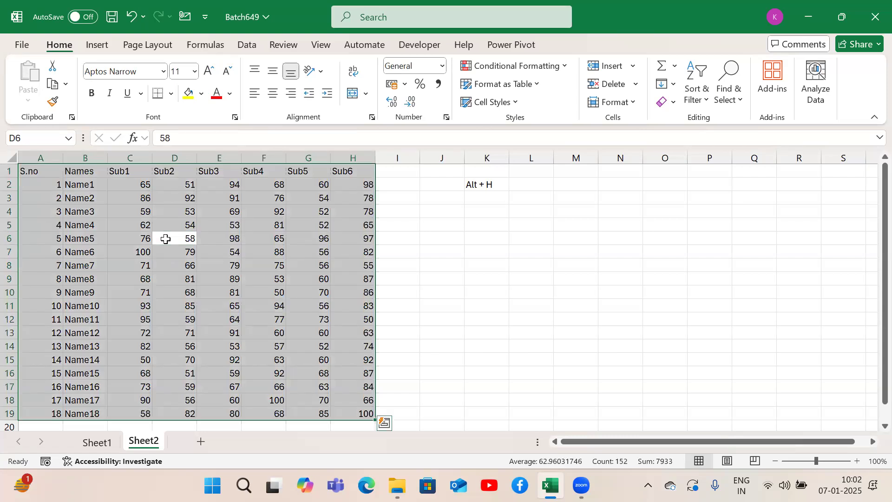
Step: Compare selecting the table by extending from A1 to H19 with selecting it all at once from D7
click(36, 171)
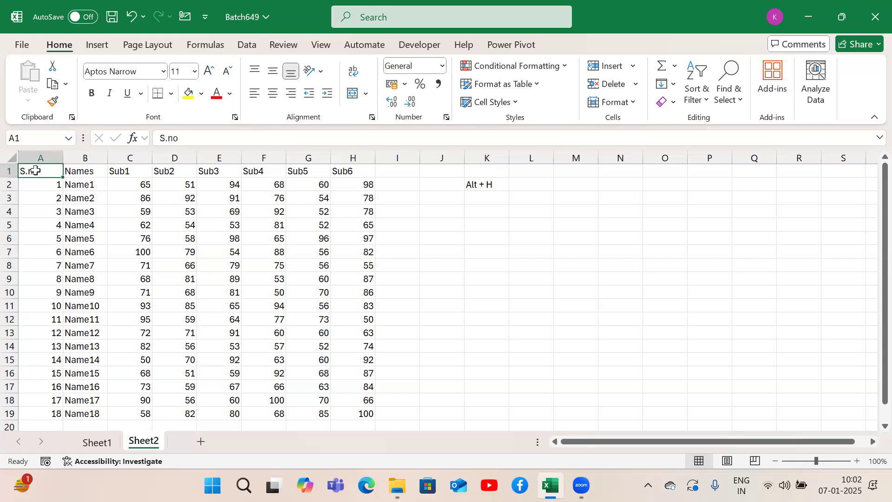
key(ctrl+shift+Down)
key(ctrl+shift+Right)
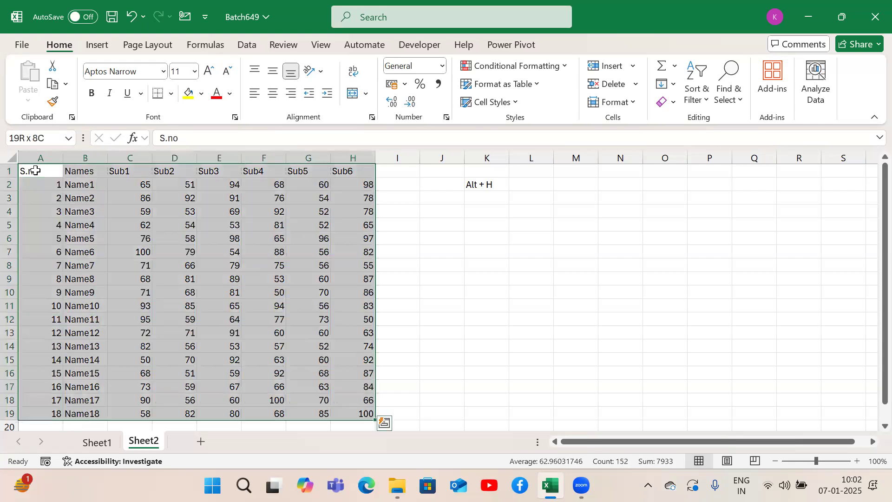
click(157, 246)
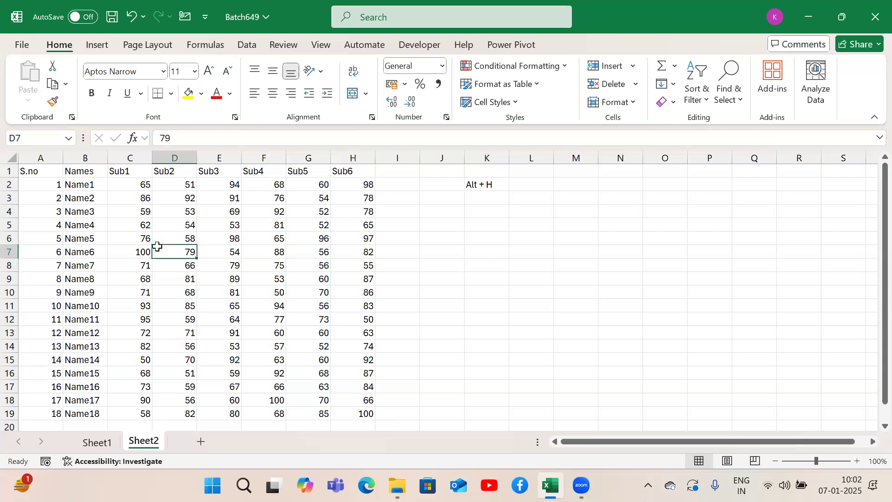
key(ctrl+a)
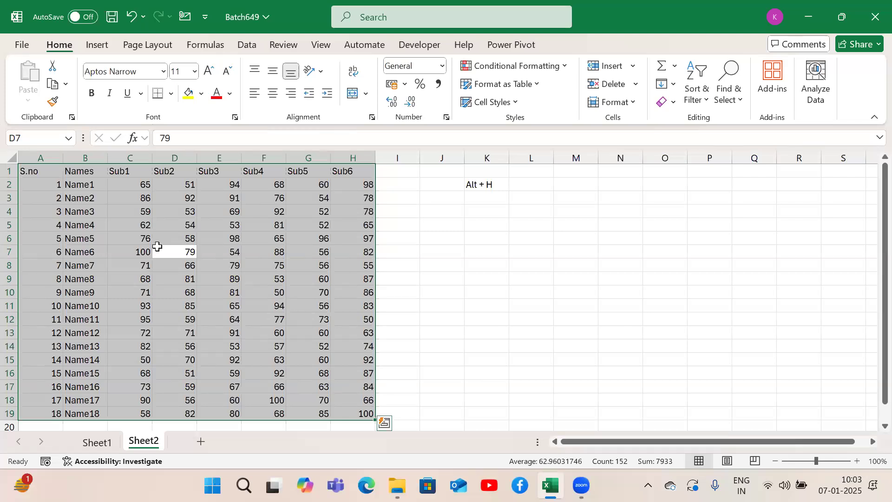
Step: Return to A1, select the header row A1:H1, and make it bold
key(Up)
key(ctrl+Up)
key(ctrl+Left)
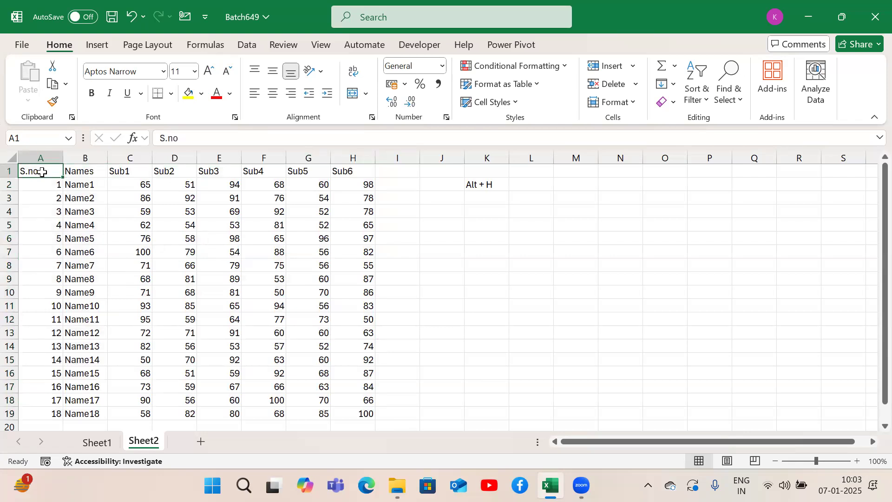
key(ctrl+shift+Right)
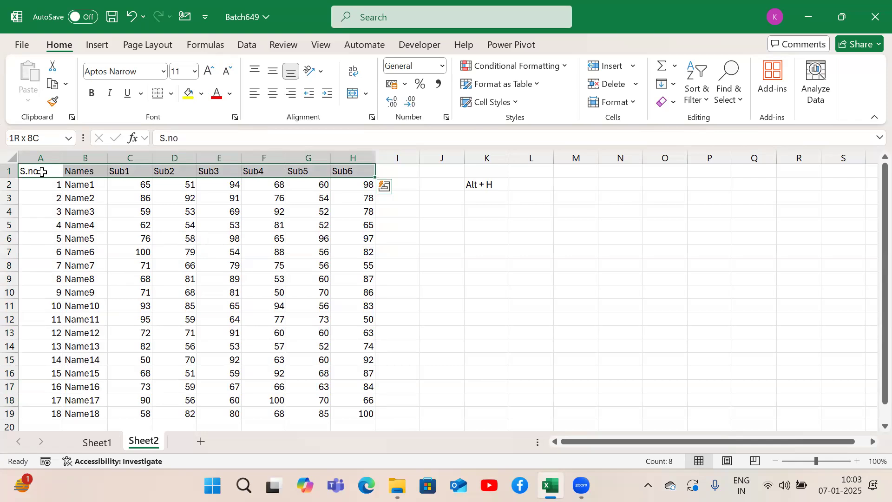
key(alt)
key(h)
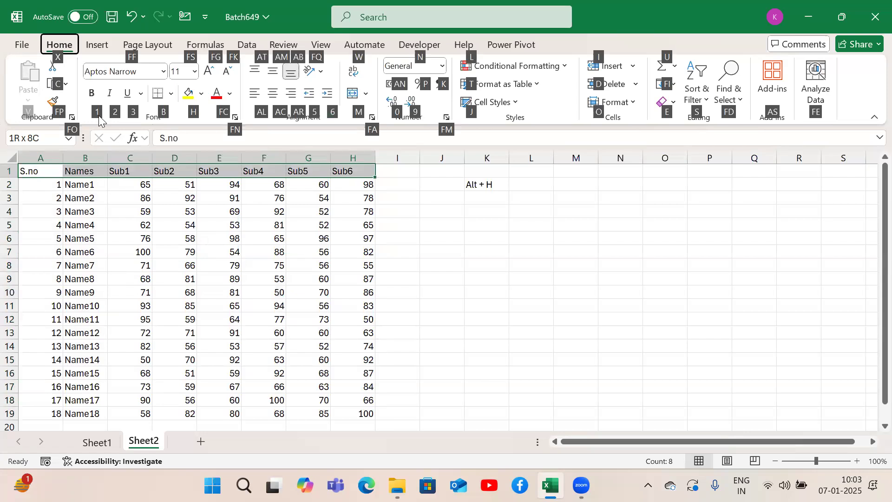
key(1)
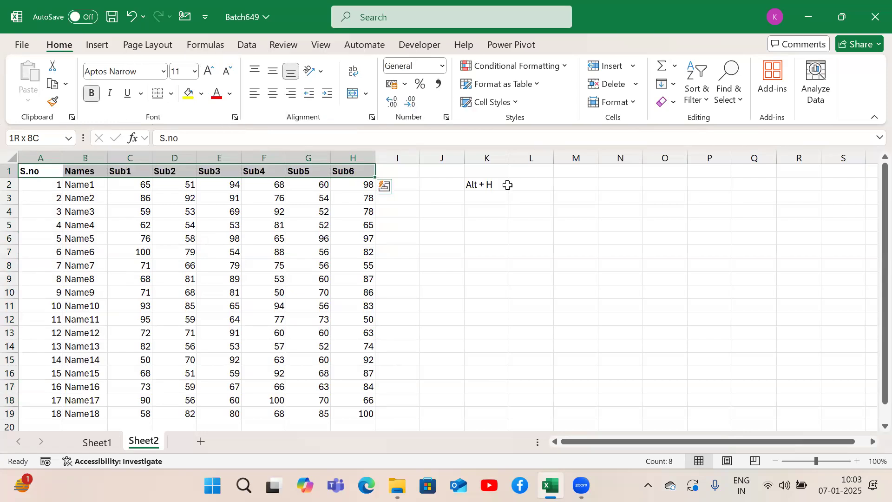
Step: Note the bold shortcut by entering 1 in K3 and "Bold" in L3
click(489, 202)
text(1)
key(Tab)
text(Bold)
key(Return)
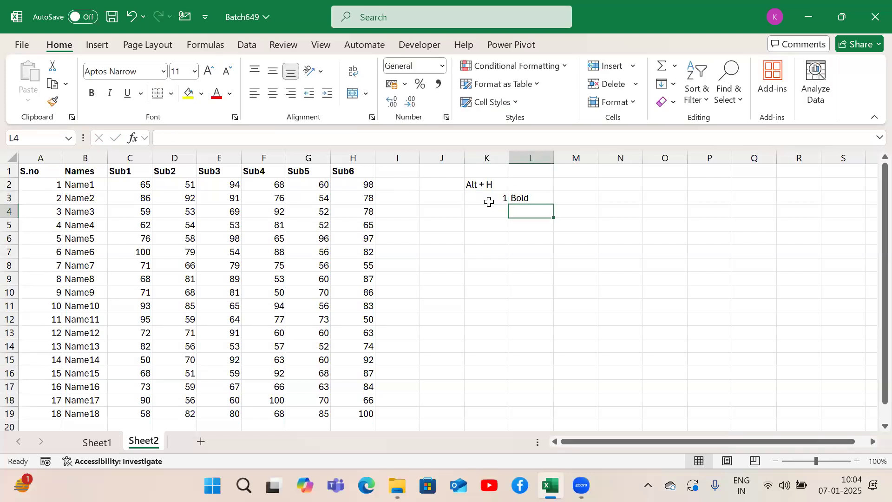
Step: Go back to A1, select the header row A1:H1, and make it italic
key(Up)
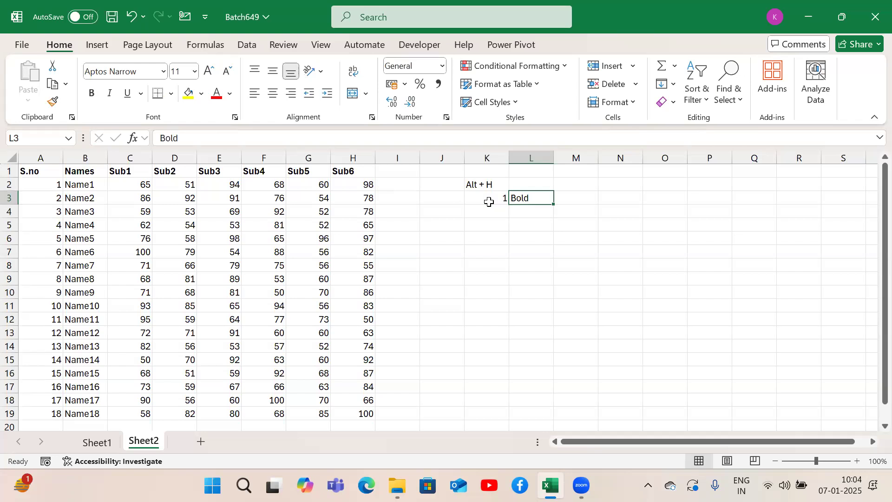
key(Left)
key(Left)
key(Left)
key(Up)
key(Up)
key(Left)
key(ctrl+Left)
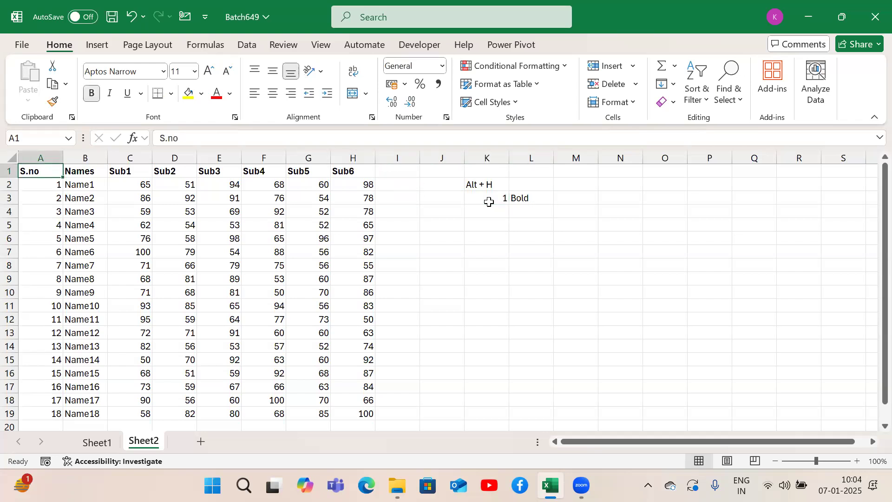
key(ctrl+shift+Right)
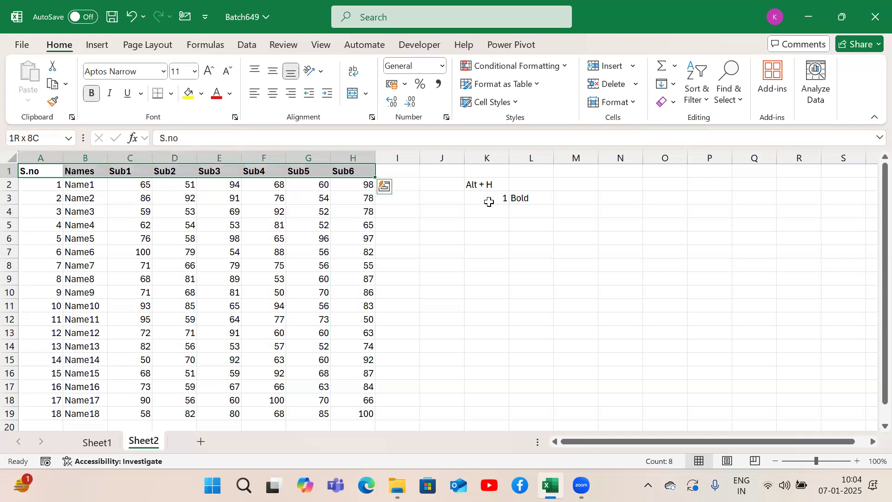
key(alt)
key(h)
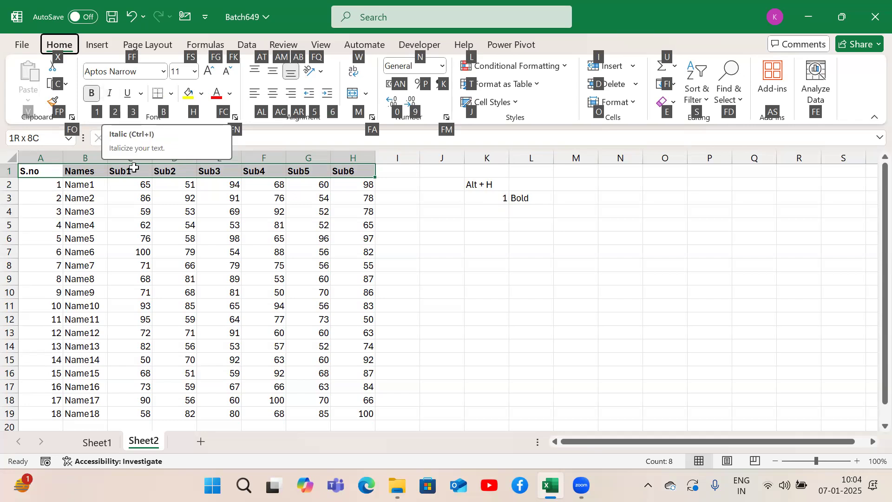
key(2)
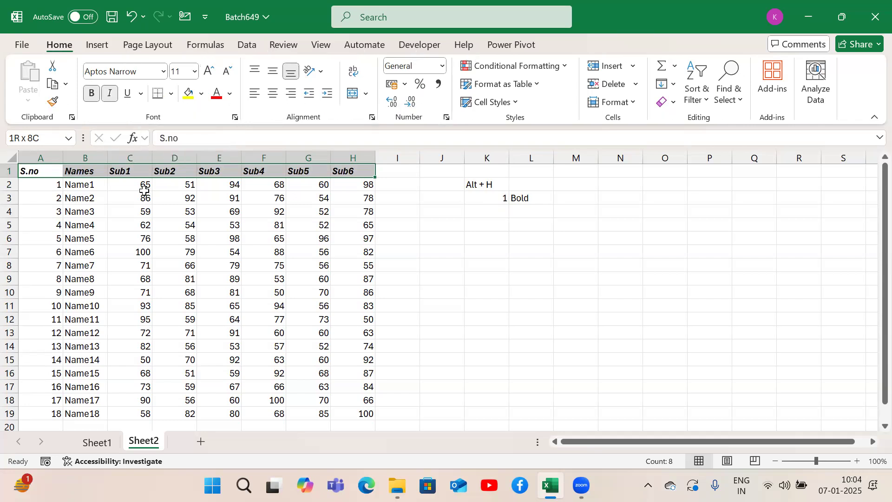
Step: Note the italic shortcut by entering 2 in K4 and "Italic" in L4
click(497, 209)
text(2)
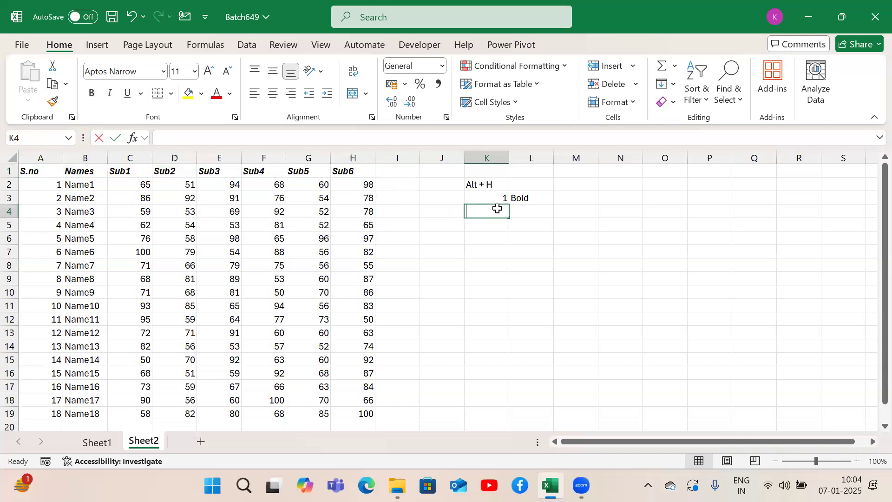
key(Tab)
text(Italic)
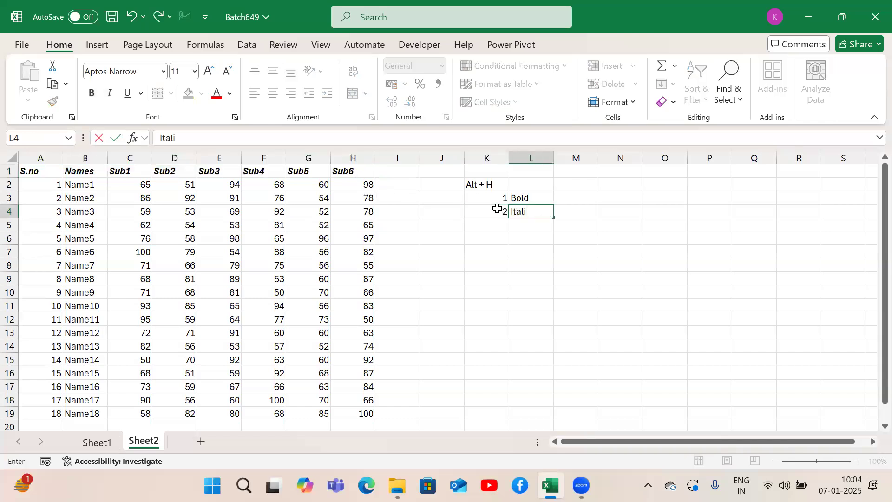
key(Return)
Step: Select the header row A1:H1 from A1 and apply a single underline to its text
key(Up)
key(Up)
key(Up)
key(Up)
key(ctrl+Left)
key(ctrl+Left)
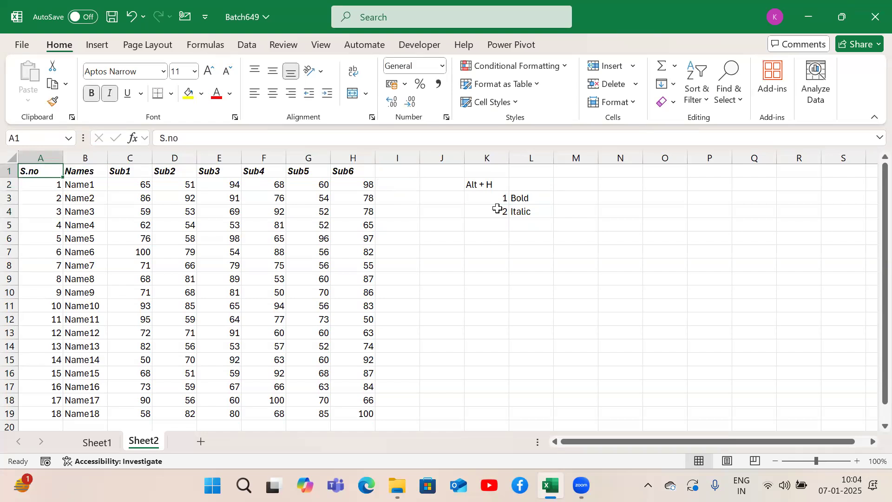
key(ctrl+shift+Right)
key(alt)
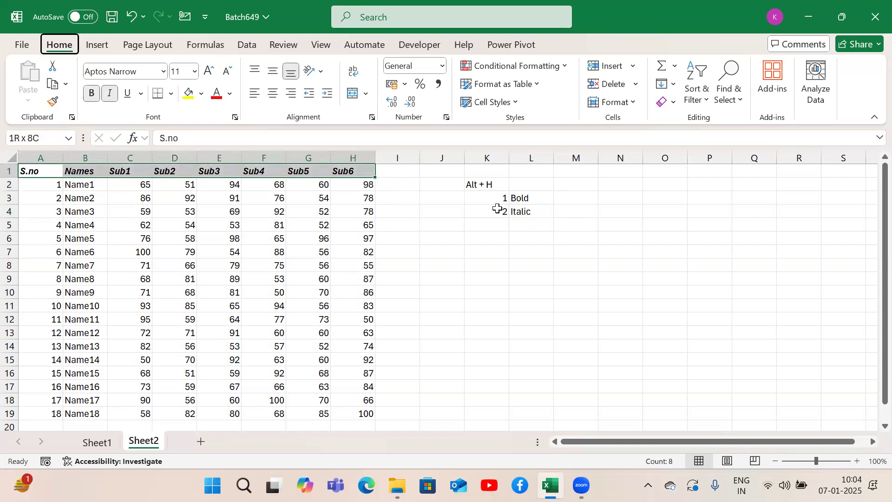
key(h)
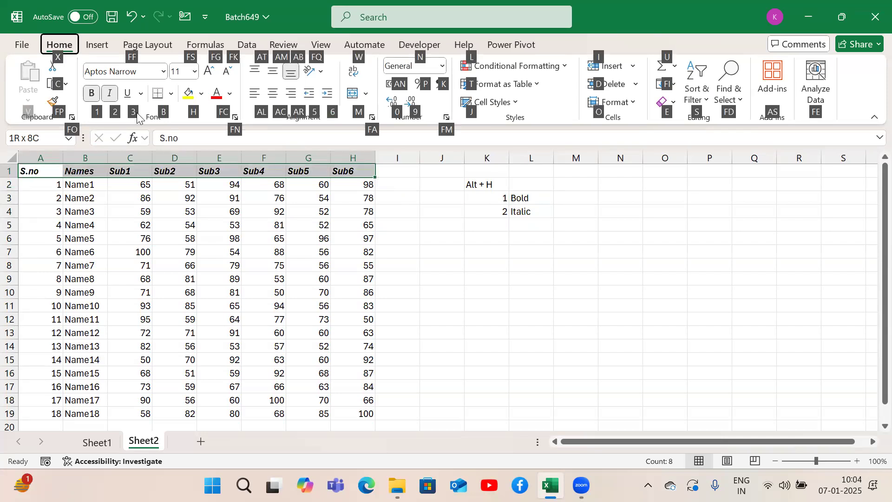
key(3)
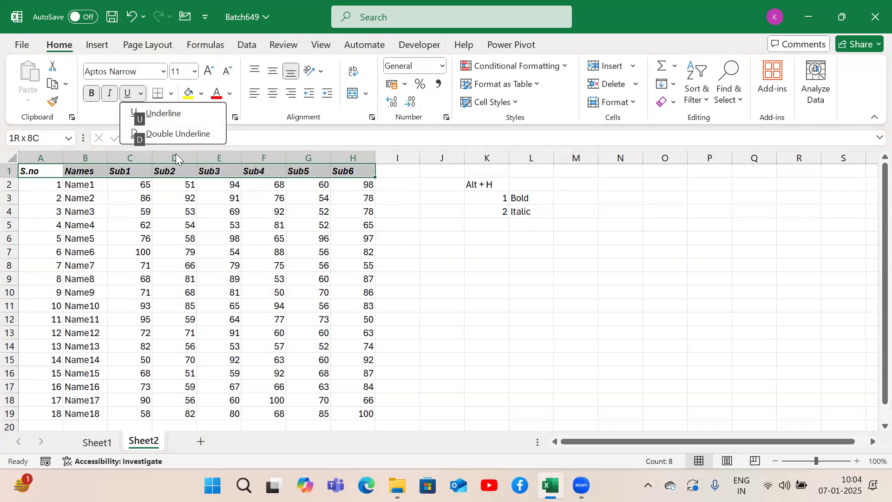
key(u)
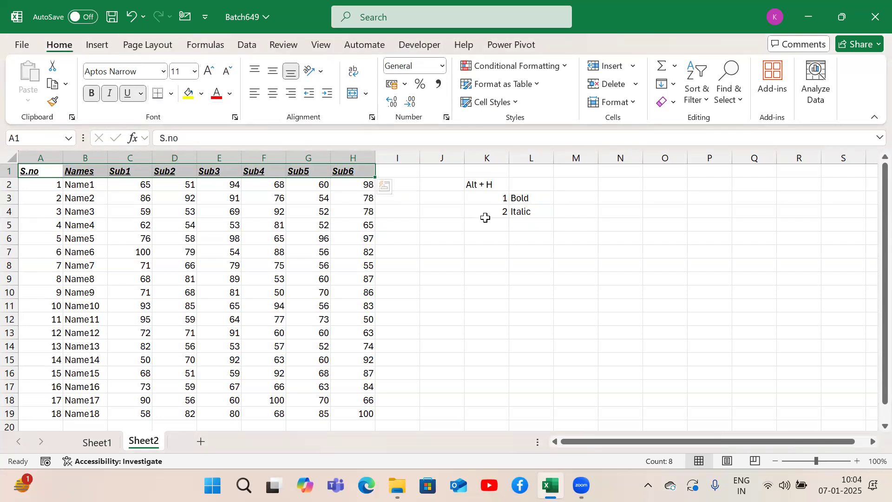
Step: Note the underline shortcut by entering 3 in K5 and "Underline" in L5
click(486, 222)
text(3)
key(Tab)
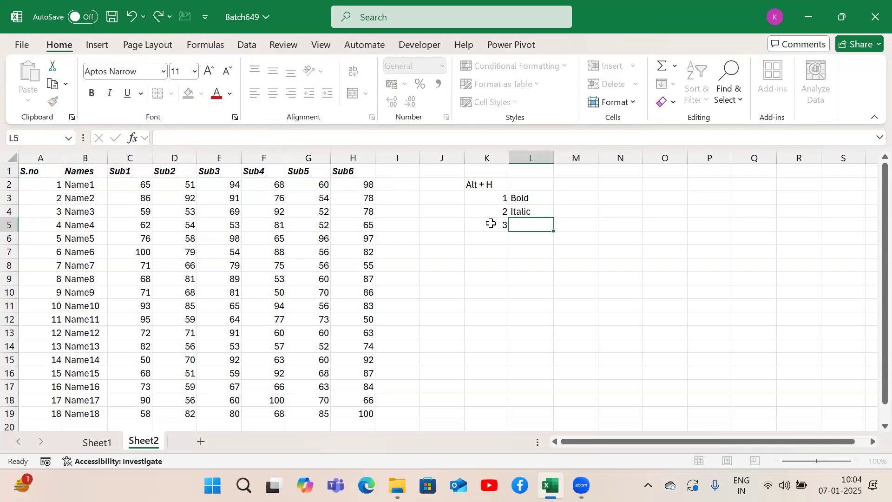
text(Underline)
key(Tab)
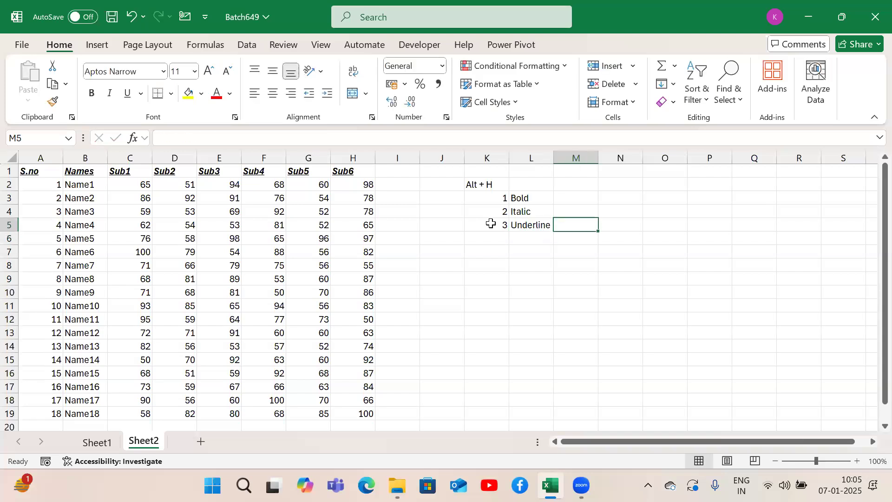
Step: Record the single underline option by entering "U" in M5 and "Single underline" in N5
text(U)
key(Tab)
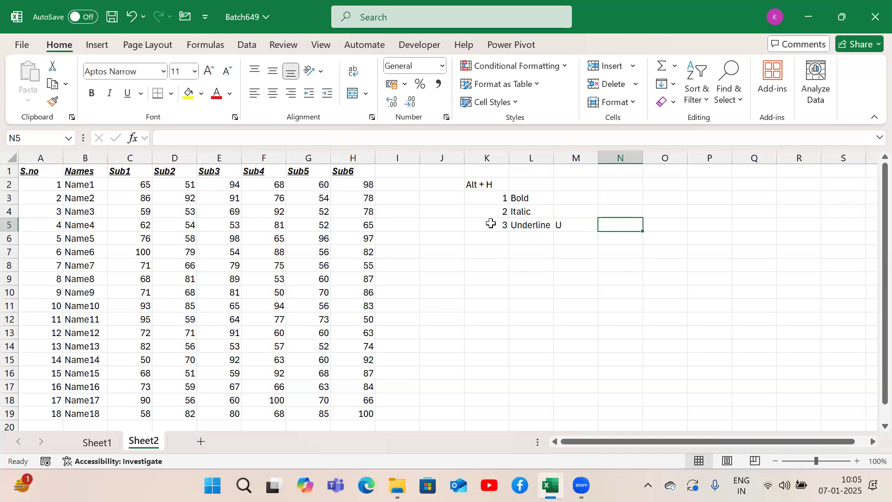
text(Singe)
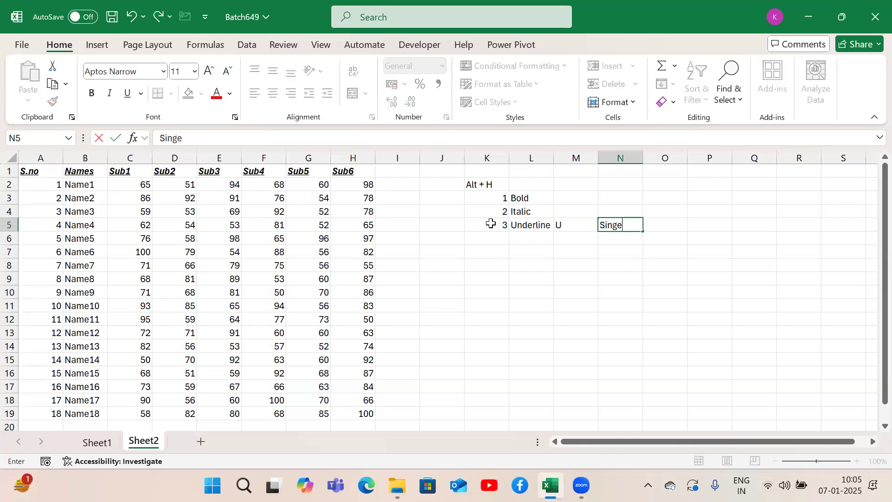
key(BackSpace)
text(le underline)
key(Return)
Step: Record the double underline option by entering "D" in M6 and "Double underline" in N6
key(Left)
text(D)
key(Tab)
text(Doub)
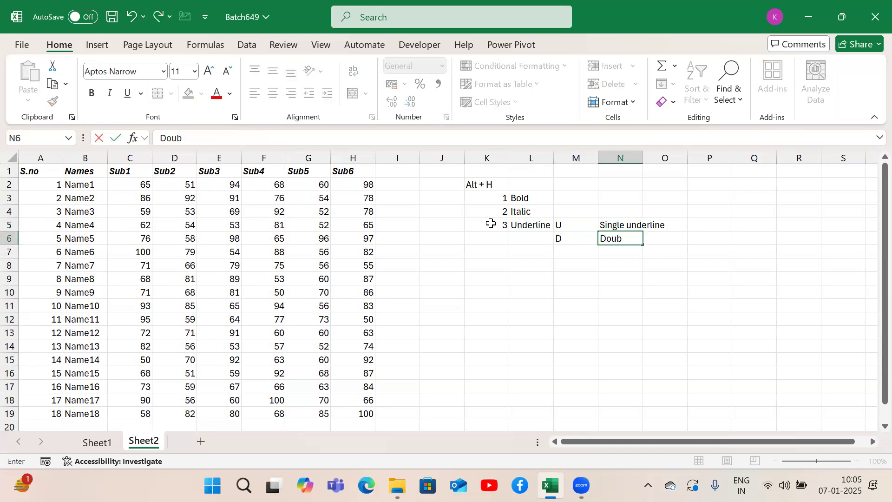
text(le underline)
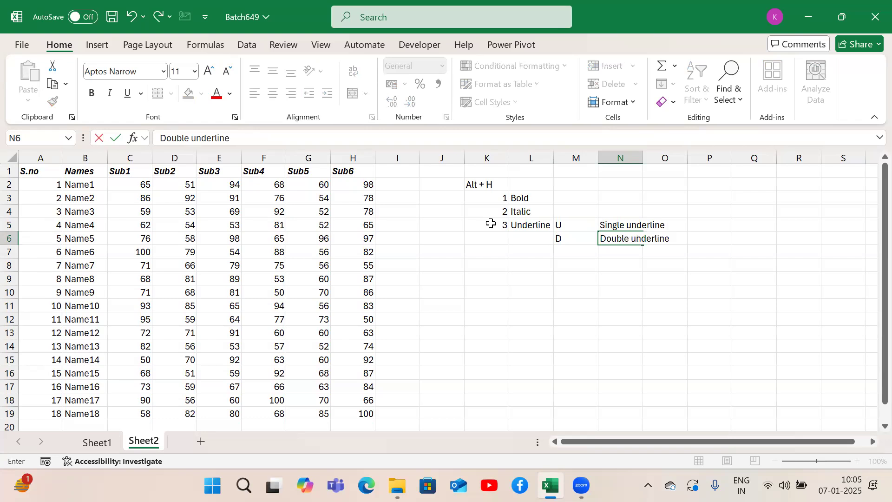
key(Return)
Step: Return to A1, select the header row A1:H1, and apply a double underline to its text
key(Left)
key(ctrl+Up)
key(ctrl+Up)
key(ctrl+Up)
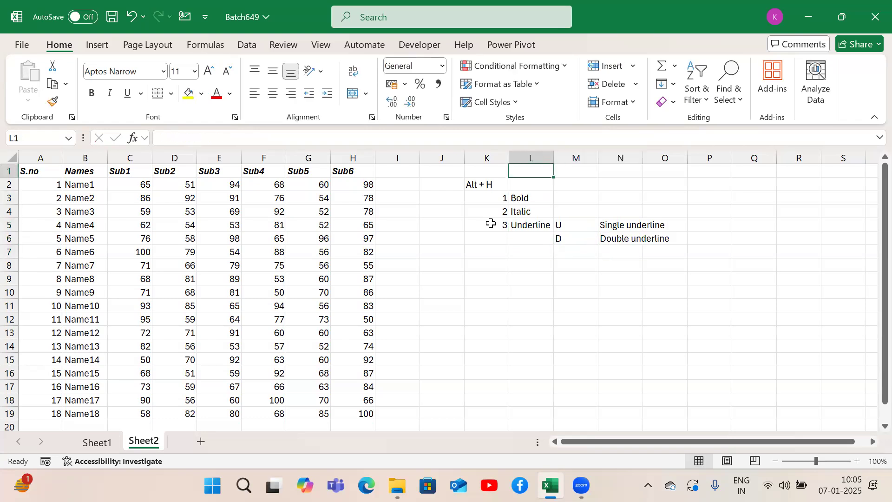
key(ctrl+Left)
key(ctrl+Left)
key(ctrl+shift+Right)
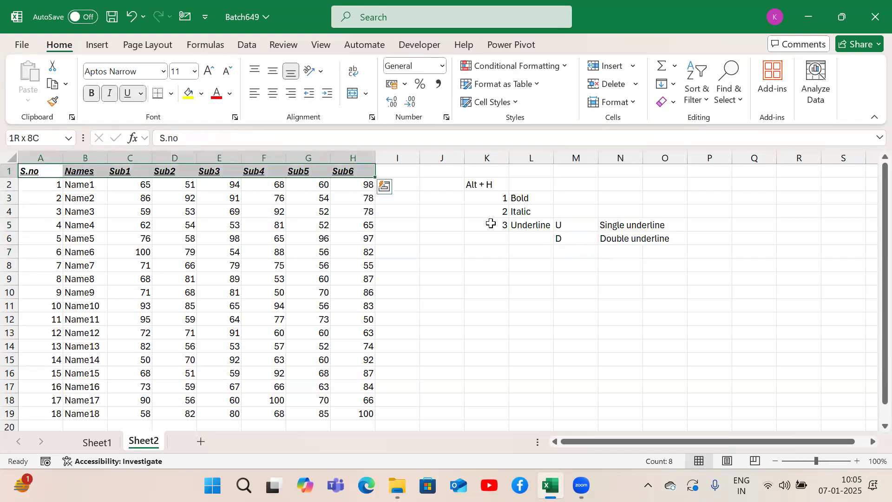
key(alt)
key(h)
key(3)
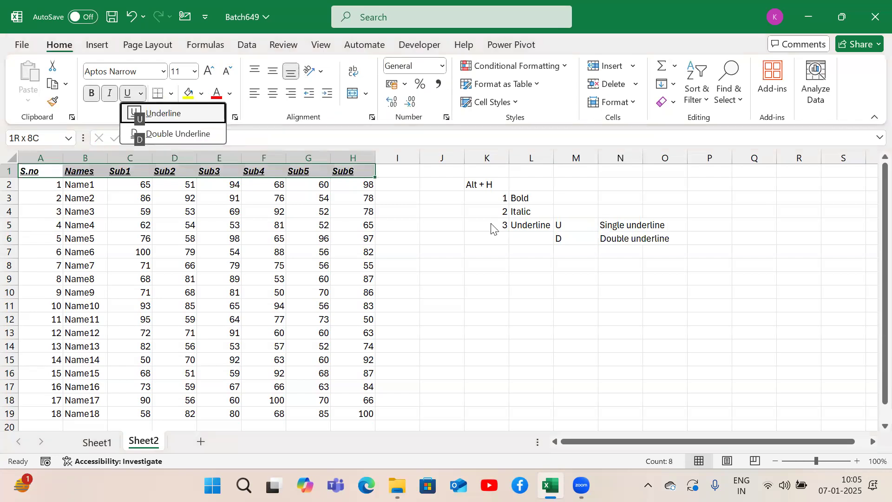
key(d)
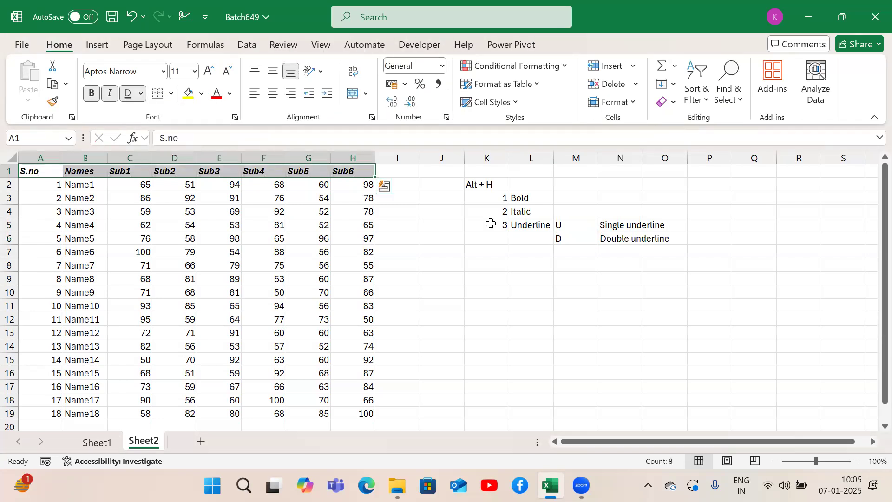
Step: Select the header row A1:H1 from A1 and fill it with the second-lightest green shade of the last theme color
click(519, 242)
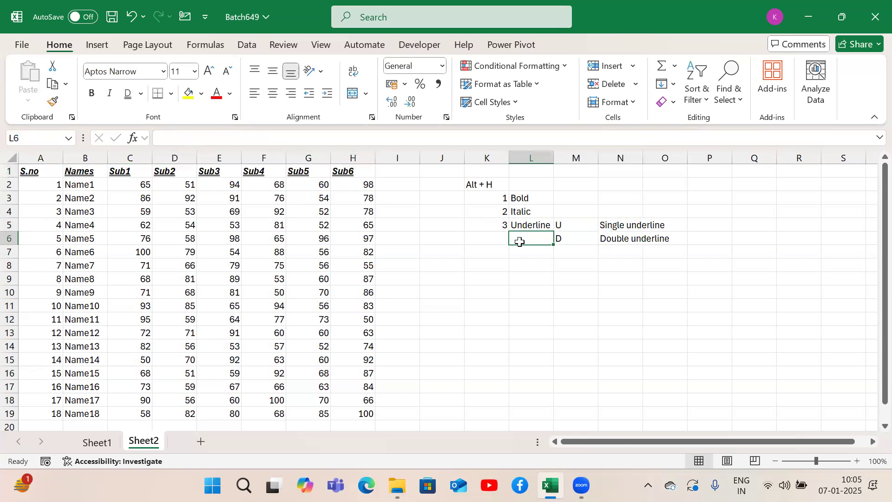
key(Left)
key(Up)
key(Up)
key(Up)
key(Up)
key(Up)
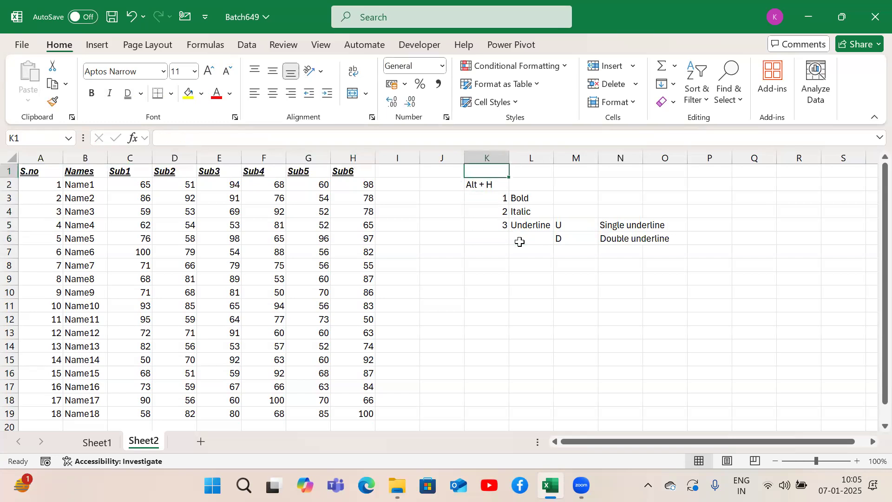
key(ctrl+Left)
key(ctrl+Left)
key(ctrl+shift+Right)
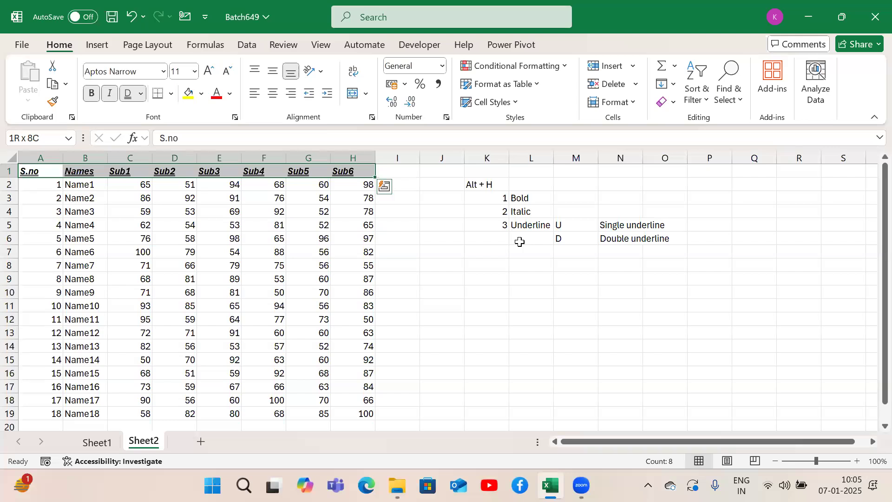
key(alt)
key(h)
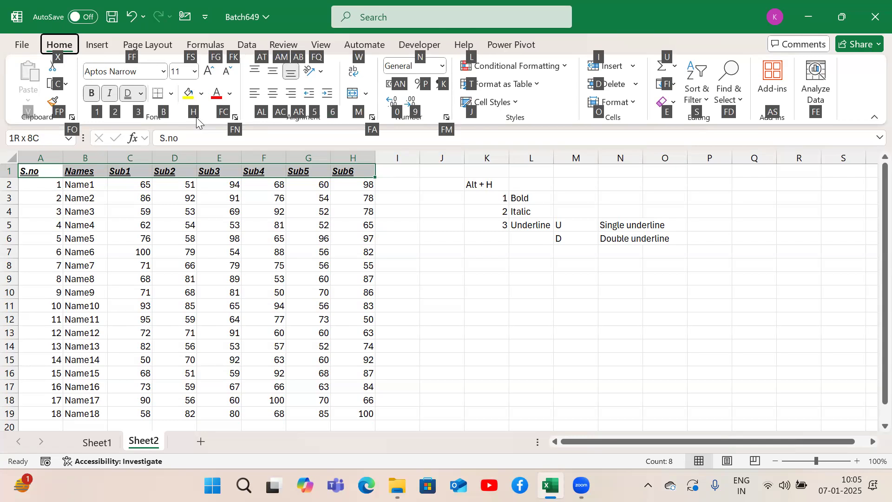
key(h)
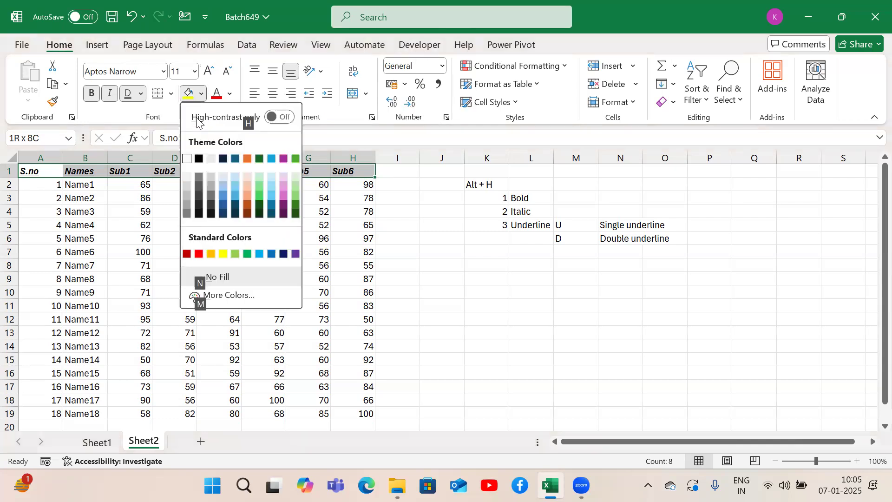
key(Down)
key(Down)
key(Right)
key(Right)
key(Down)
key(Right)
key(Right)
key(Right)
key(Down)
key(Down)
key(Right)
key(Right)
key(Right)
key(Right)
key(Right)
key(Left)
key(Up)
key(Up)
key(Up)
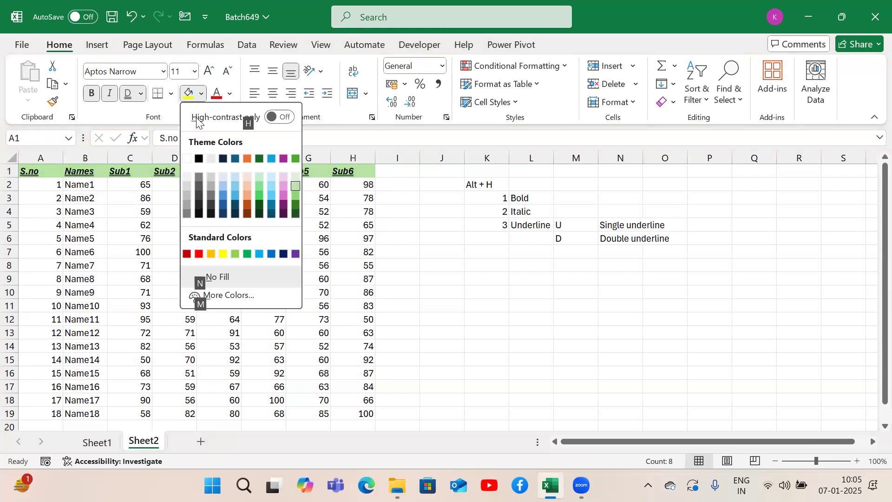
key(Return)
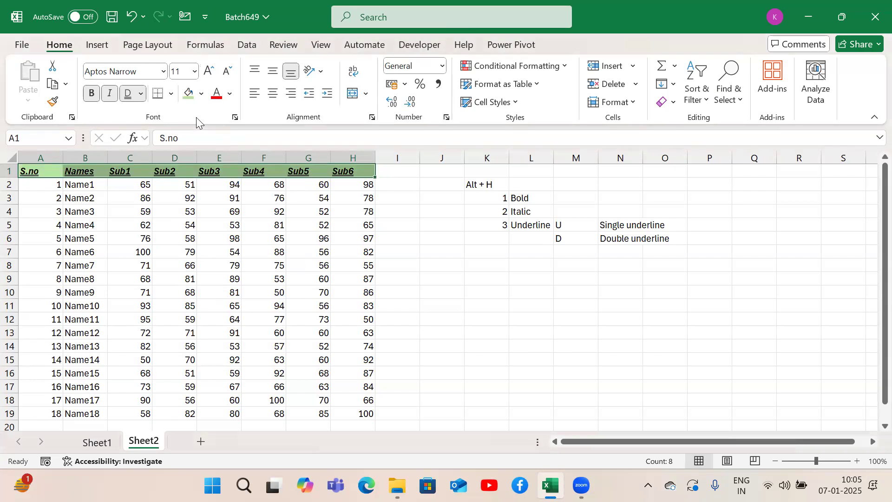
Step: Note the fill shortcut by entering "H" in K7 and "Background color" in L7
click(491, 250)
text(H)
key(Tab)
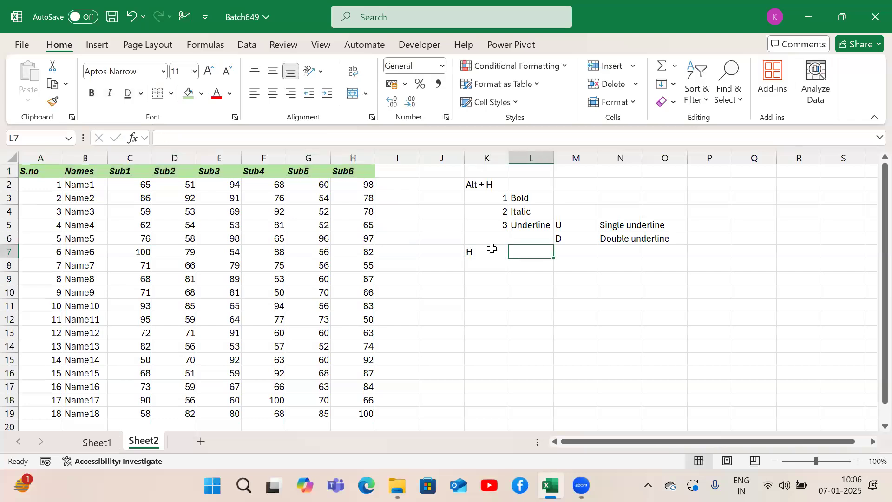
text(Background color)
key(Return)
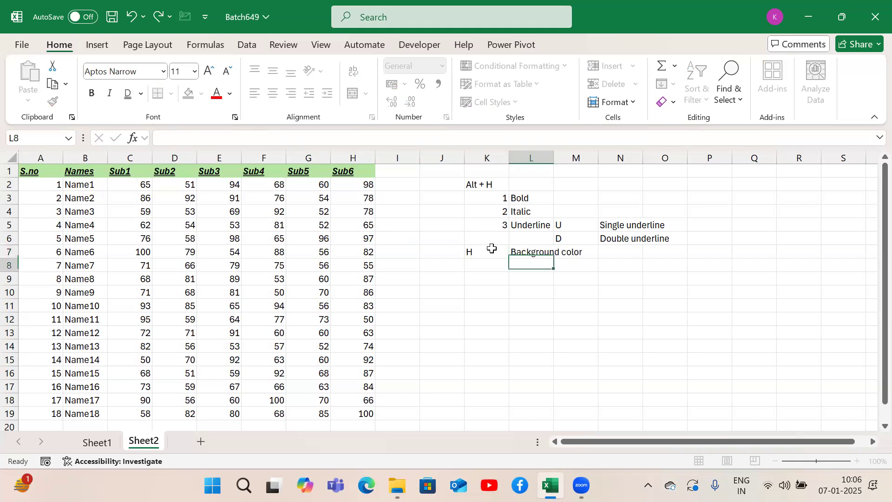
Step: Note the font color shortcut by entering "FC" in K8 and "Font color" in L8
key(Left)
text(FC)
key(Return)
key(Up)
key(Up)
key(Up)
key(Up)
key(Up)
key(Up)
key(Up)
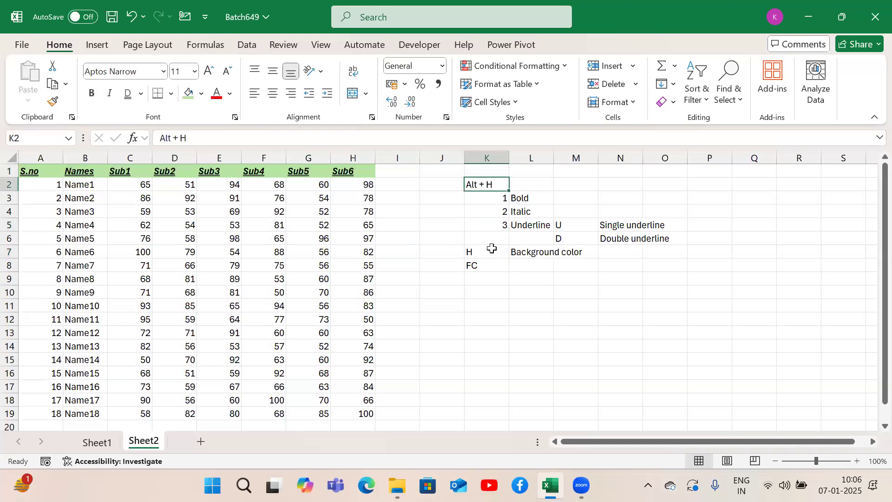
click(485, 264)
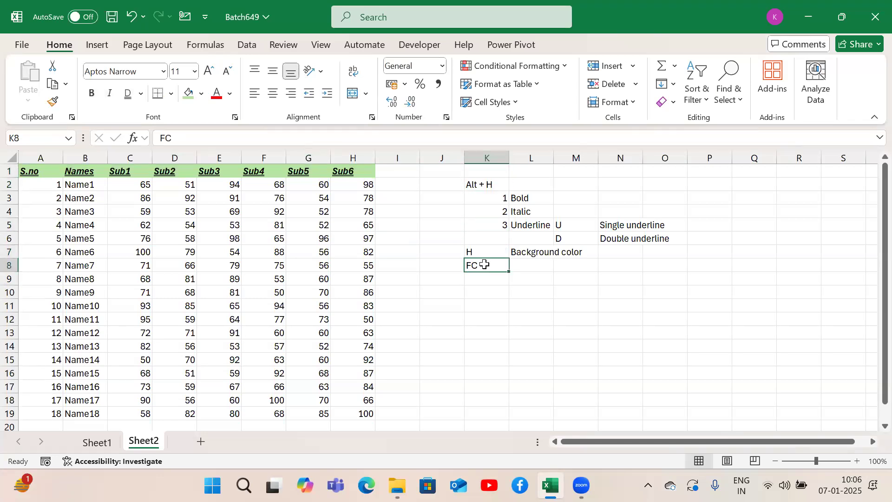
click(540, 272)
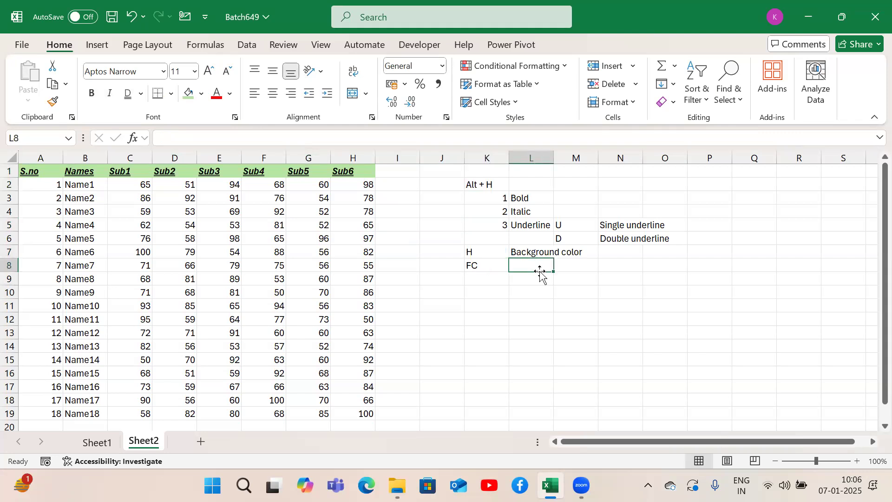
text(Font color)
key(Return)
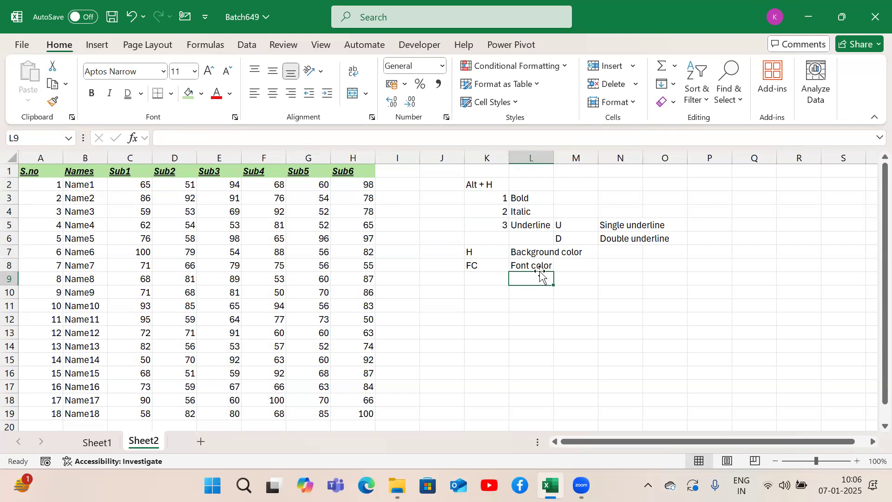
Step: Select the header row A1:H1 from A1 and set its font color to the darkest green shade of the last theme color
key(Left)
key(Left)
key(ctrl+Up)
key(ctrl+Left)
key(ctrl+Left)
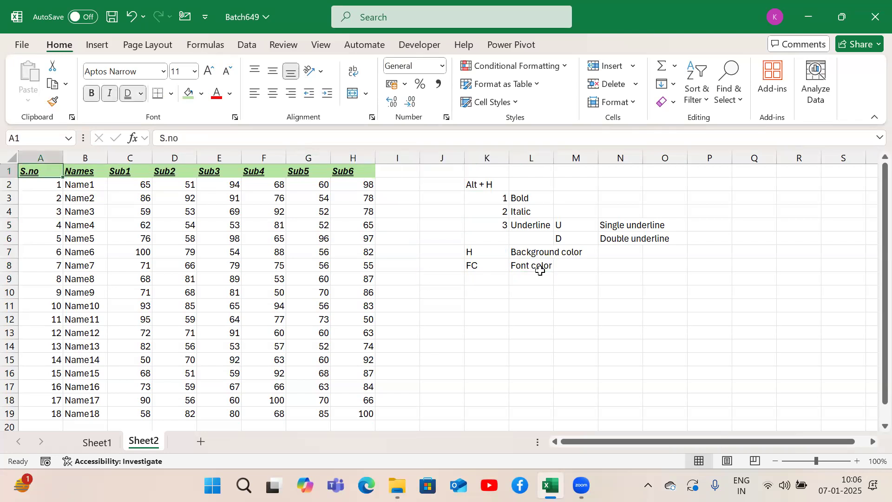
key(ctrl+shift+Right)
key(alt)
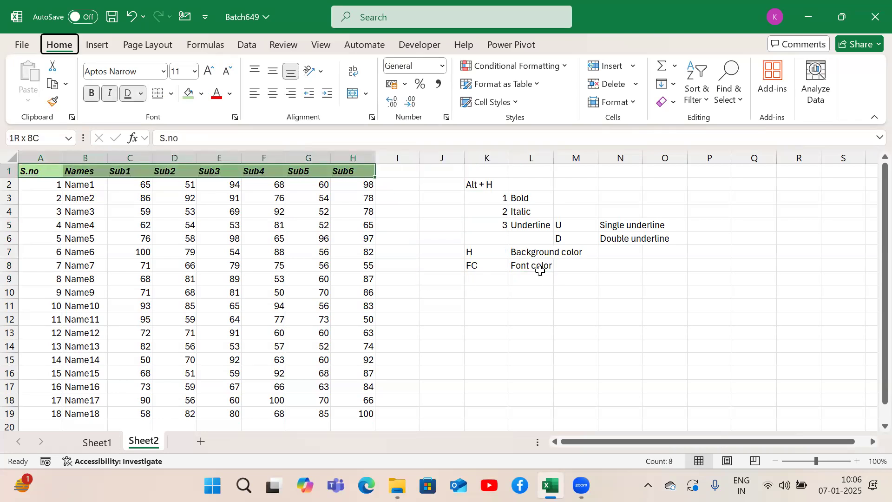
key(h)
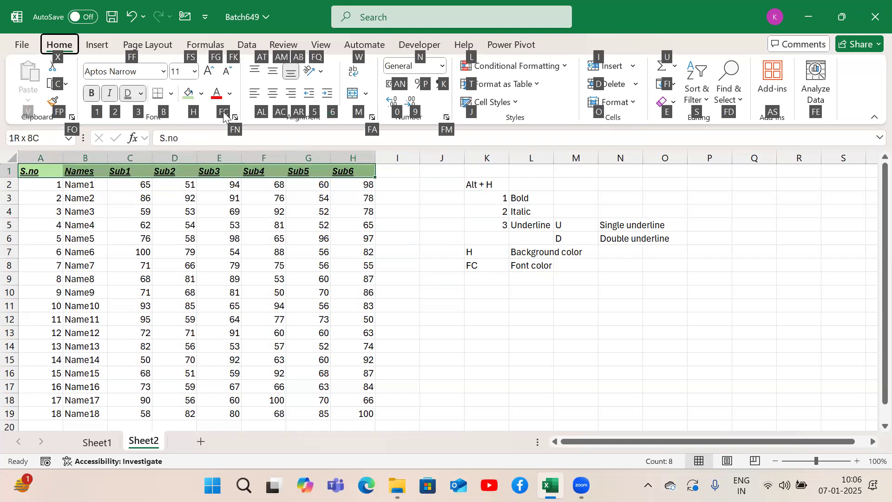
key(f)
key(c)
key(Down)
key(Down)
key(Down)
key(Right)
key(Right)
key(Right)
key(Right)
key(Down)
key(Down)
key(Down)
key(Right)
key(Right)
key(Right)
key(Right)
key(Right)
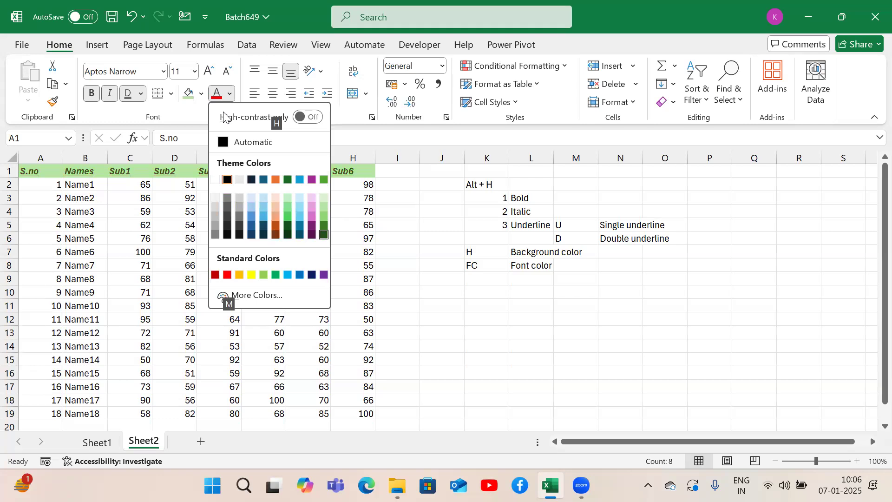
key(Return)
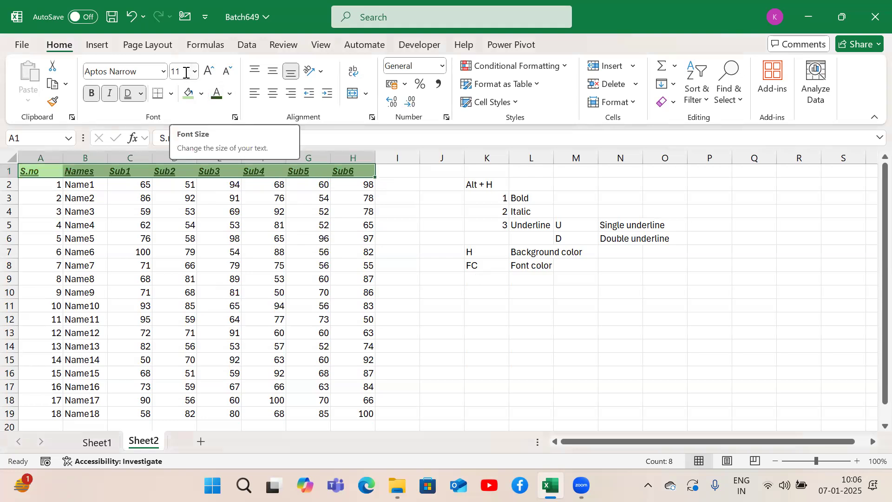
Step: Set the font size of the selected header row A1:H1 to 14
key(alt)
key(h)
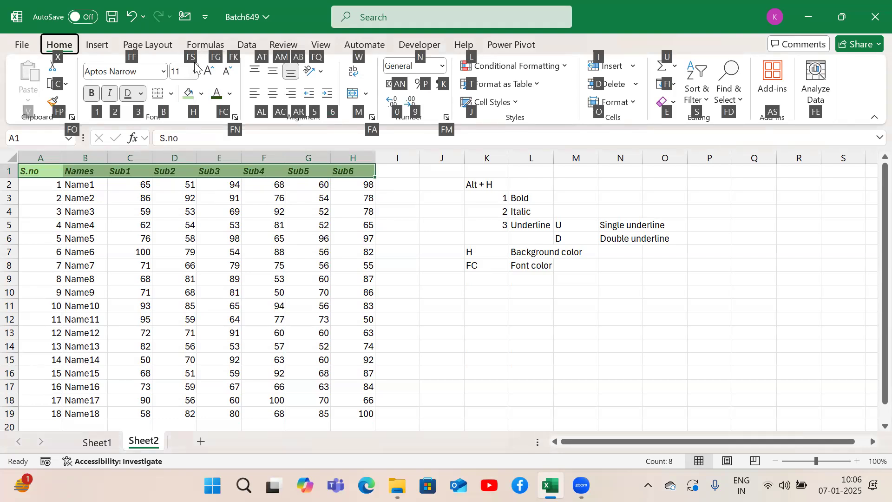
key(f)
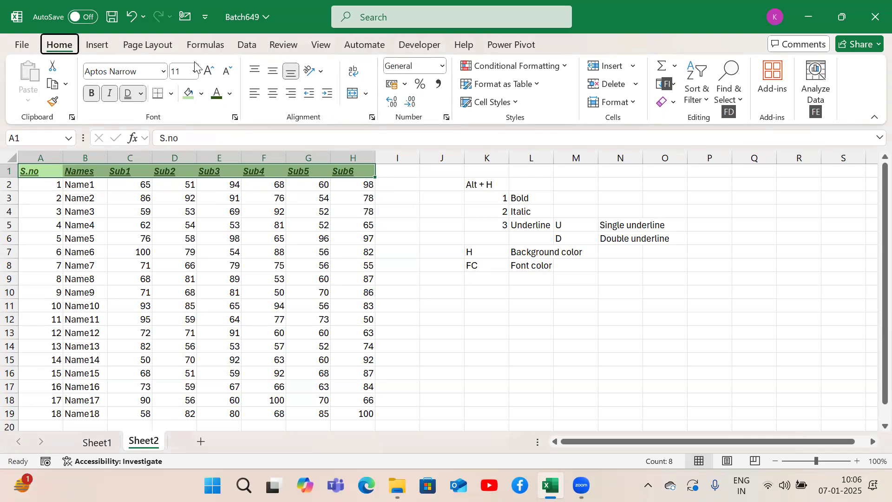
key(s)
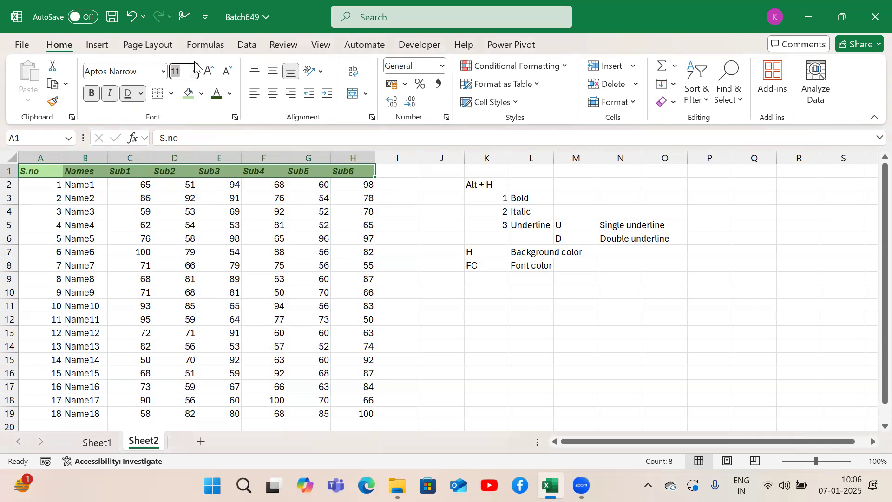
key(alt+Down)
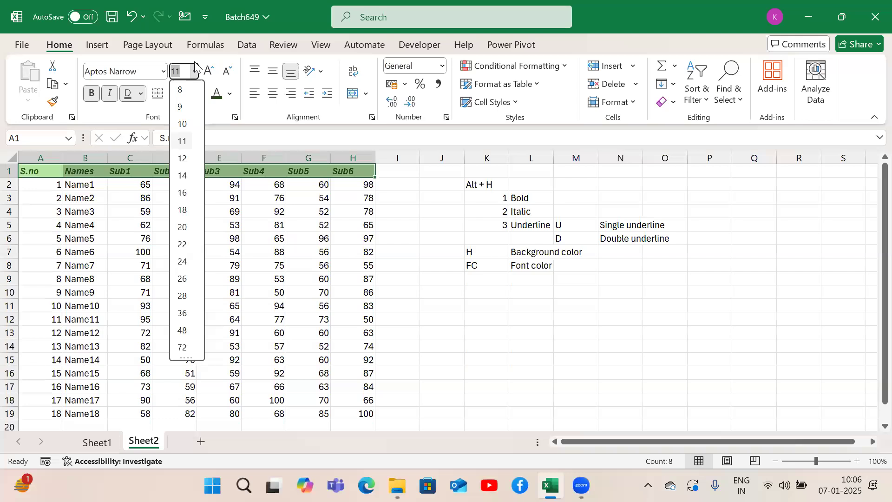
key(Down)
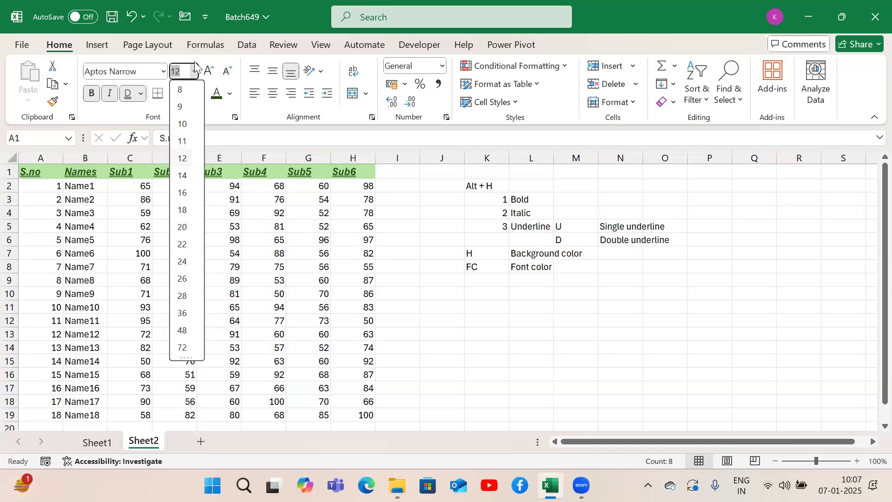
key(Down)
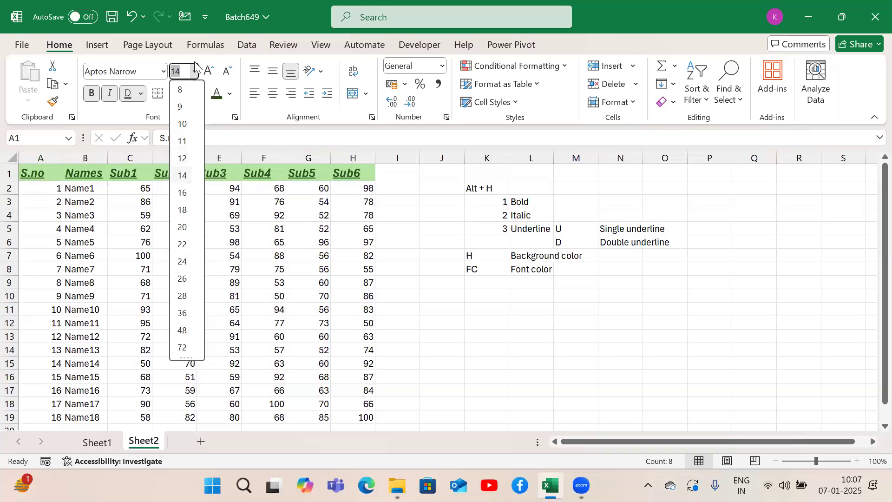
key(Return)
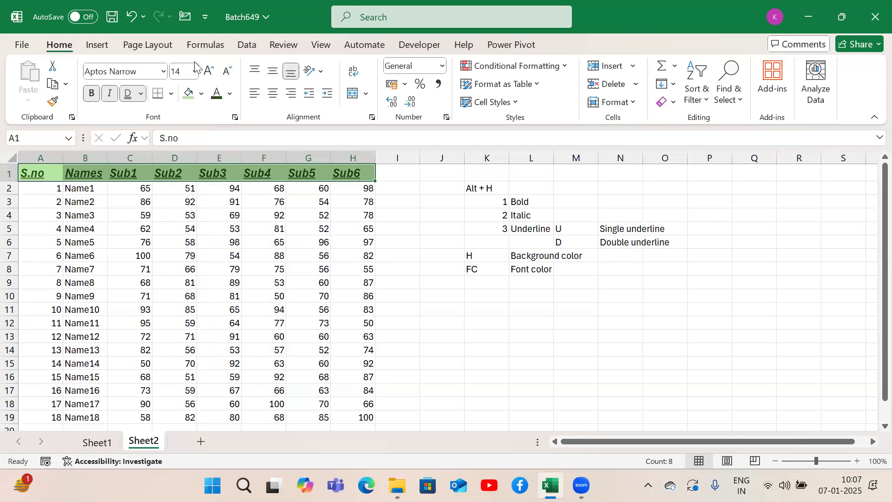
Step: Note the font size shortcut by entering "FS" in K9 and "Font Size" in L9
click(472, 280)
text(F)
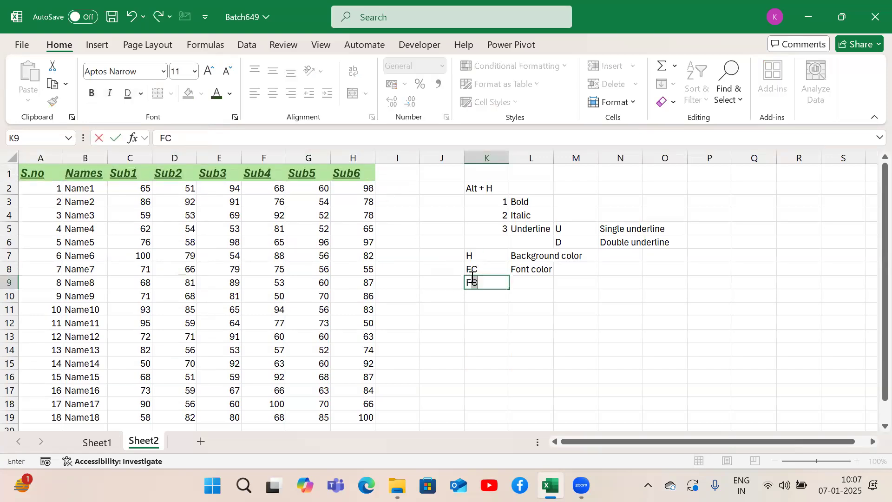
text(S)
key(Tab)
text(Font )
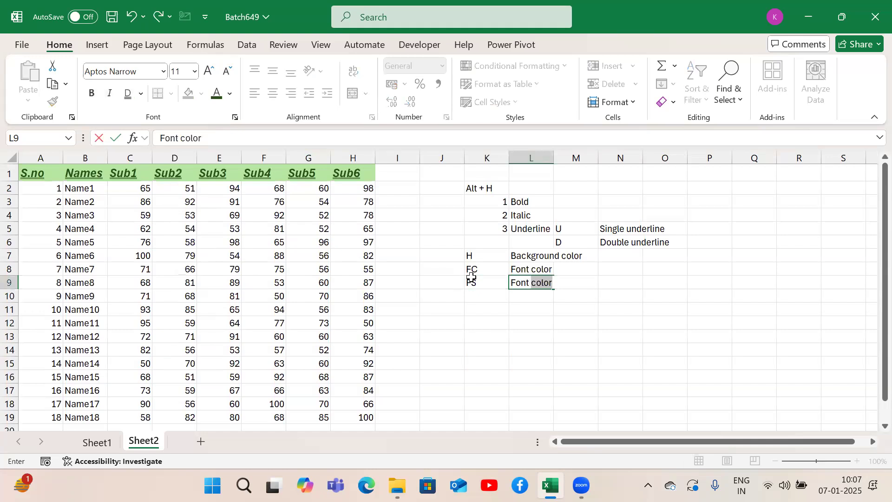
text(Size)
key(Return)
Step: Select the header row A1:H1 from A1 and increase its font size one step to 16
key(Up)
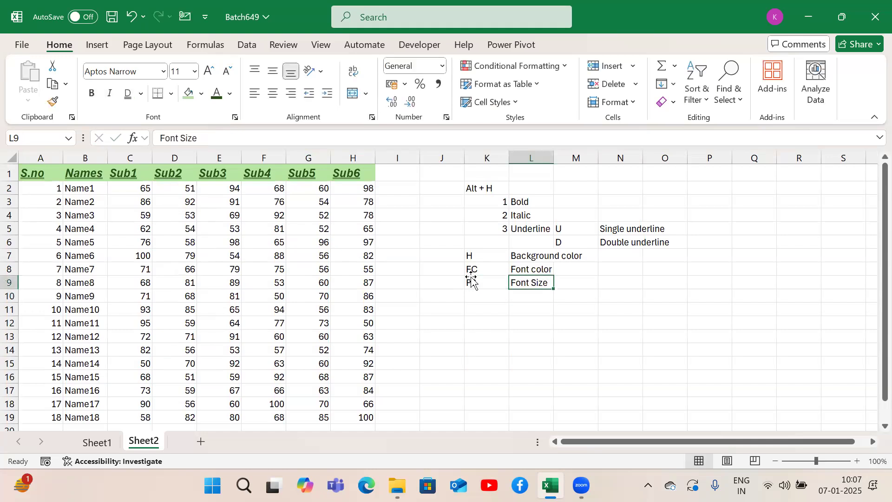
key(Left)
key(Left)
key(Left)
key(ctrl+Up)
key(ctrl+Left)
key(ctrl+Left)
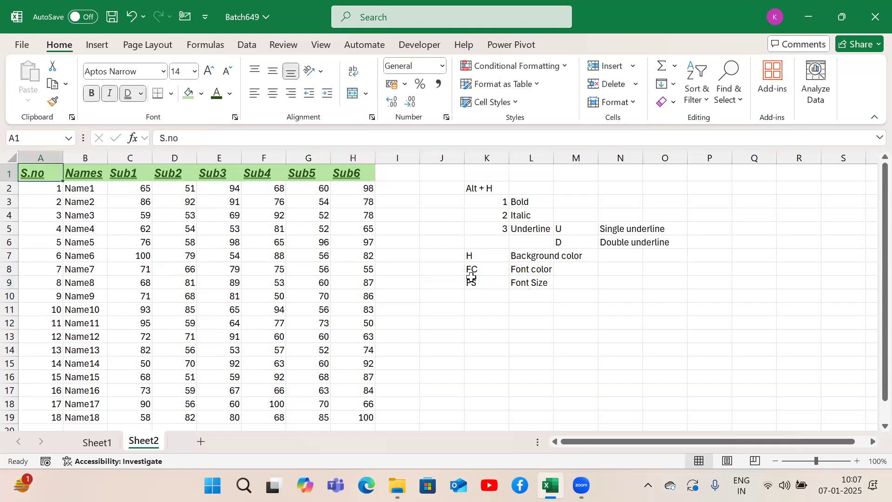
key(ctrl+shift+Right)
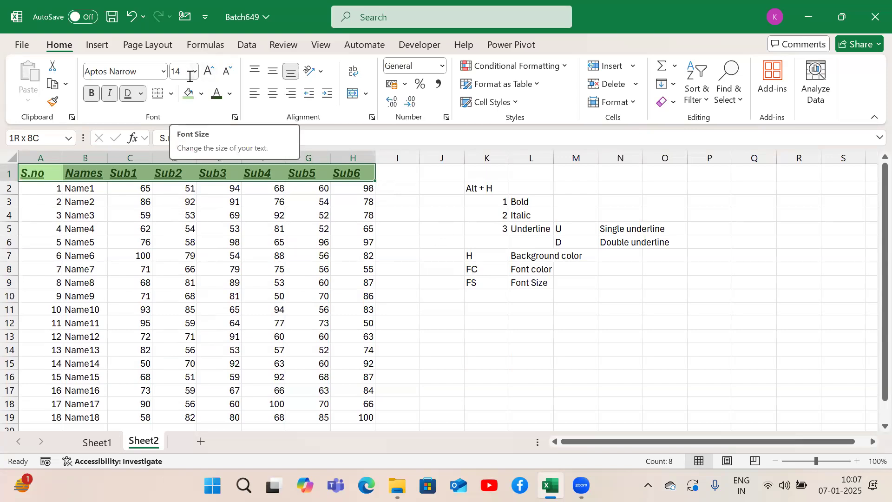
key(alt)
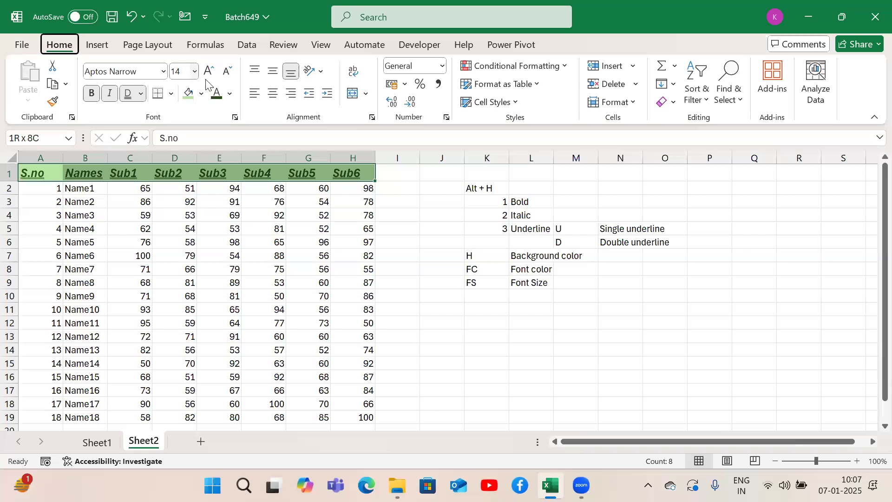
key(h)
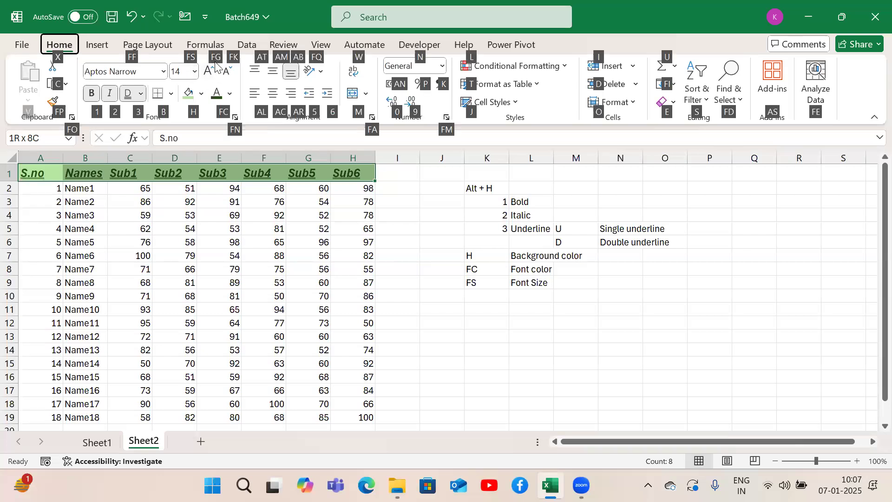
key(f)
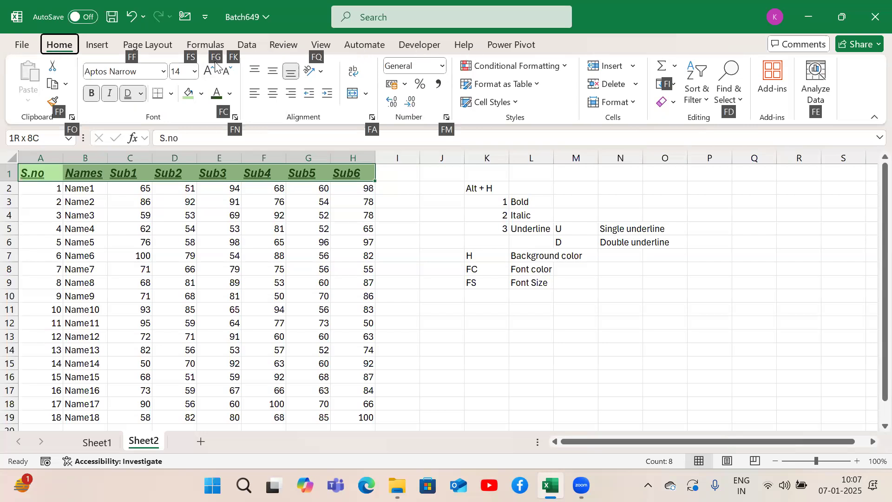
key(g)
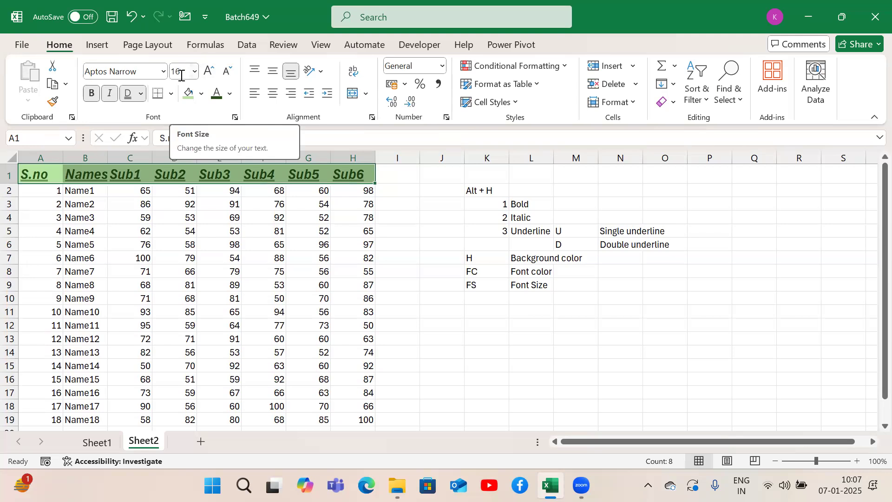
Step: Note the grow-font shortcut by entering "FG" in K10 and "Increase the font" in L10
click(495, 295)
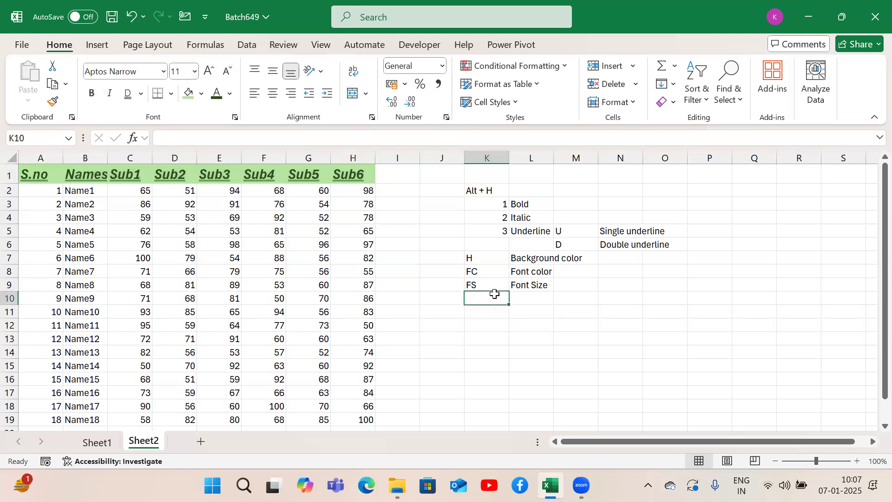
text(FG)
key(Tab)
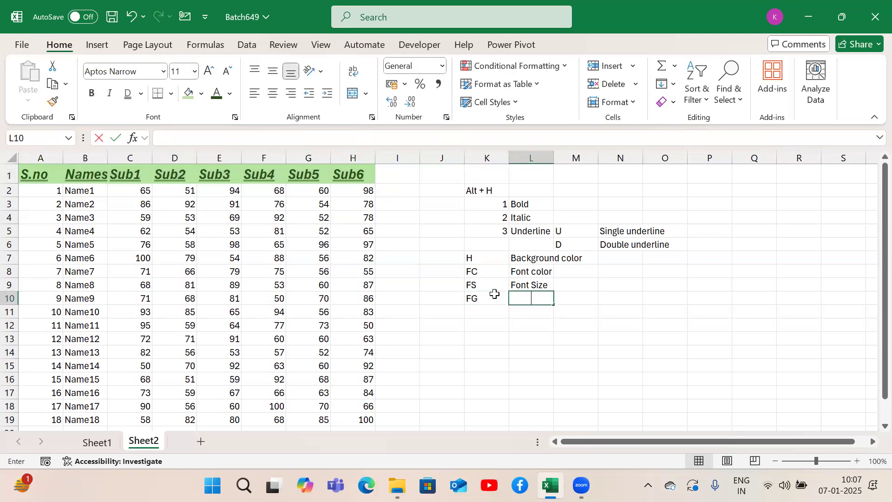
text(Incre)
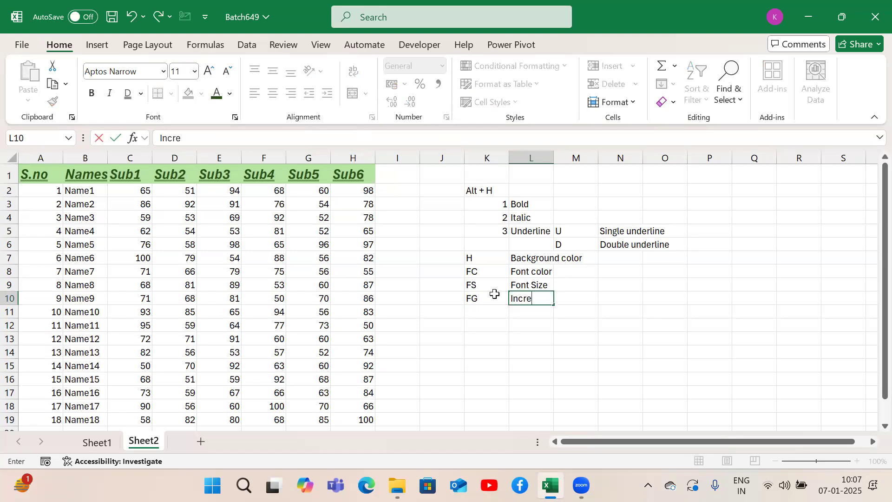
text(ase the font)
key(Return)
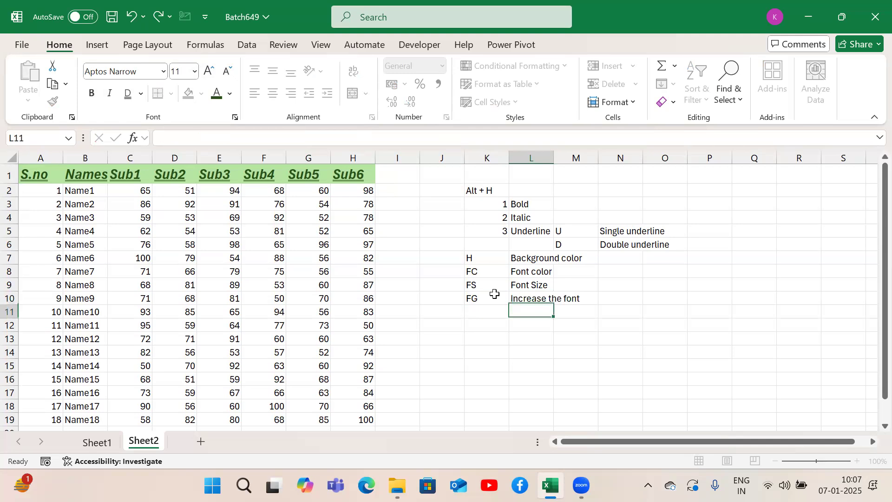
Step: Note the shrink-font shortcut by entering "FK" in K11 and "Decrease the font" in L11
key(Left)
text(FK)
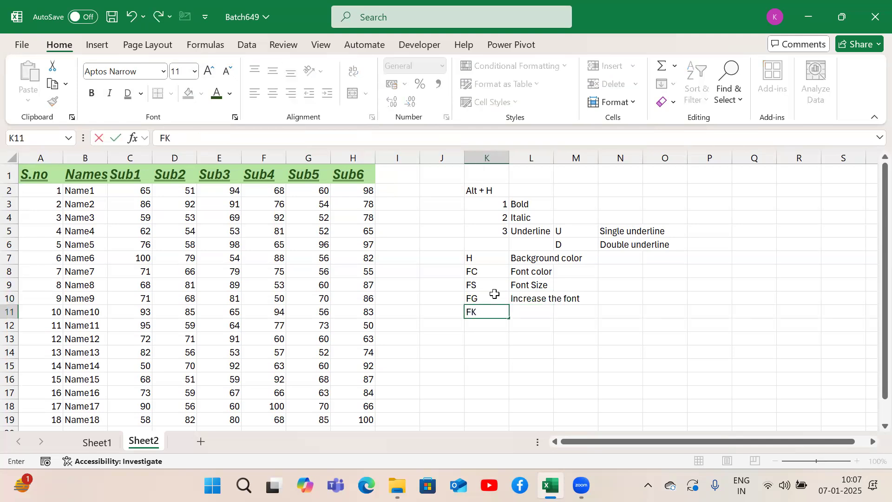
key(Tab)
text(Decrea)
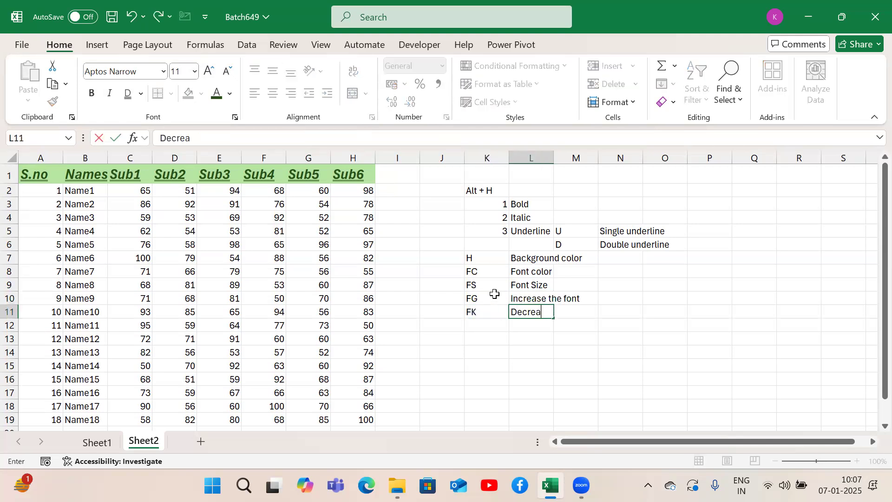
text(se the font)
key(Return)
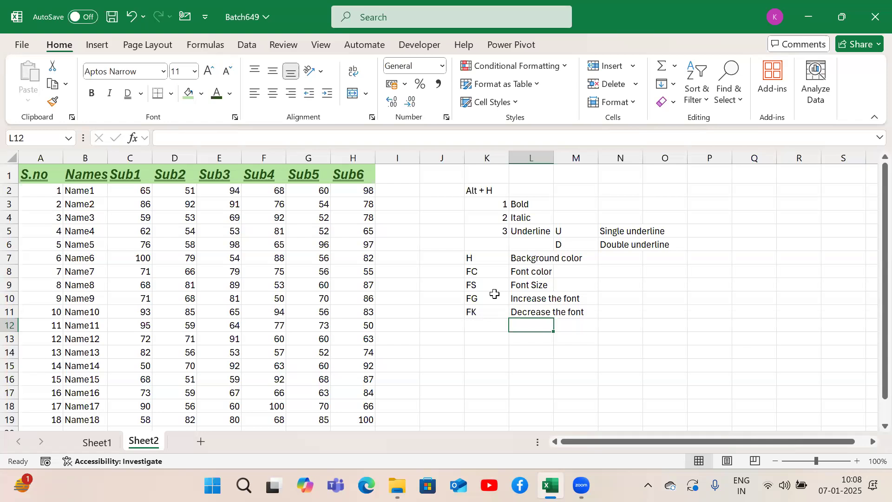
Step: Select the header row A1:H1 from A1 and decrease its font size one step to 14
key(Up)
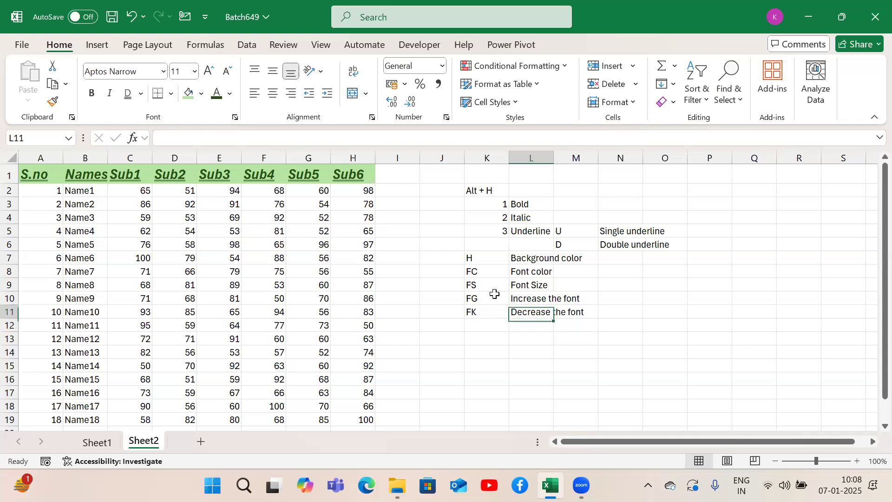
key(Left)
key(Left)
key(Left)
key(Left)
key(ctrl+Up)
key(ctrl+Left)
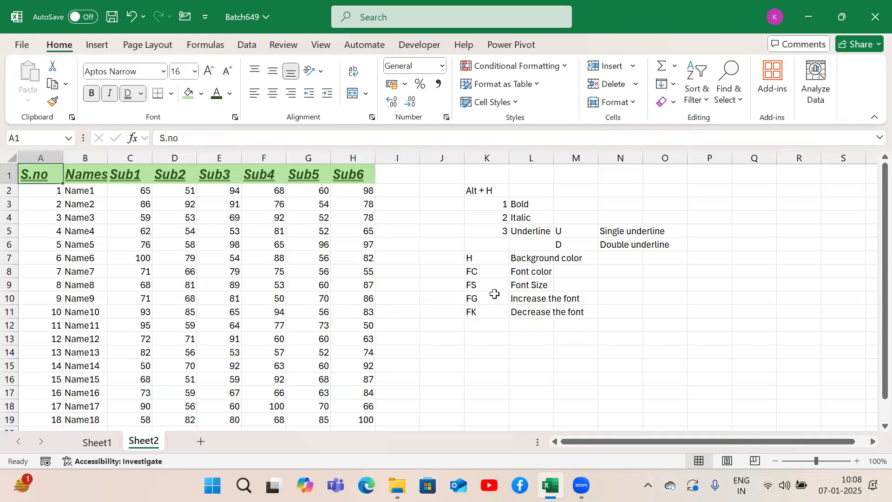
key(ctrl+shift+Right)
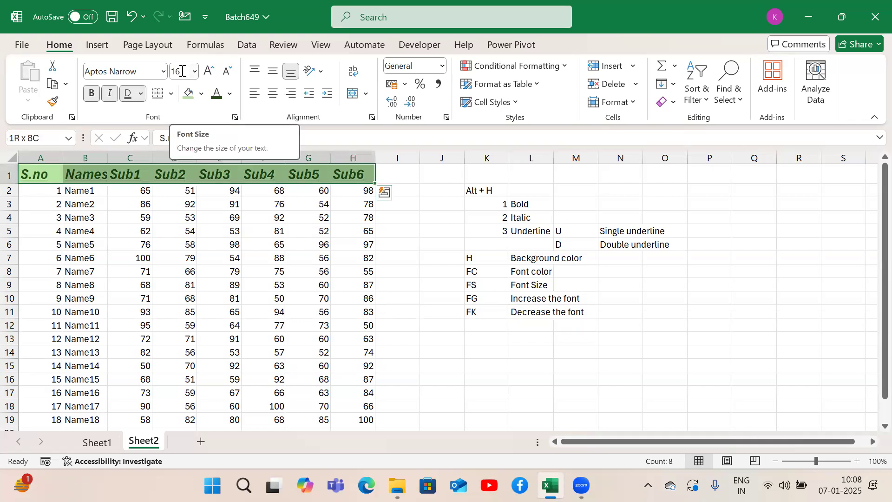
key(alt+h)
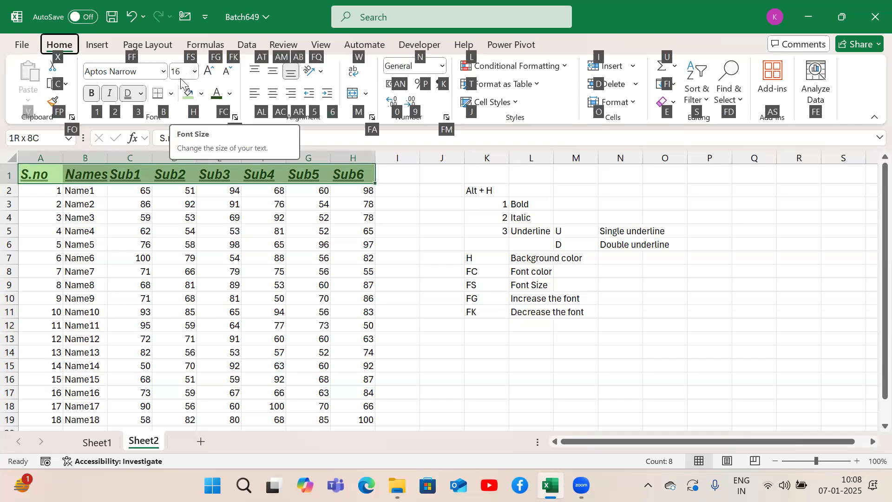
key(f)
key(k)
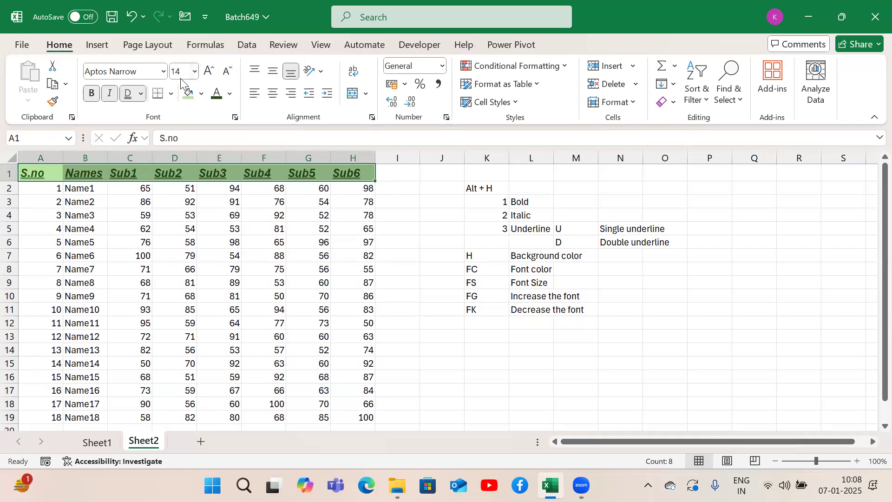
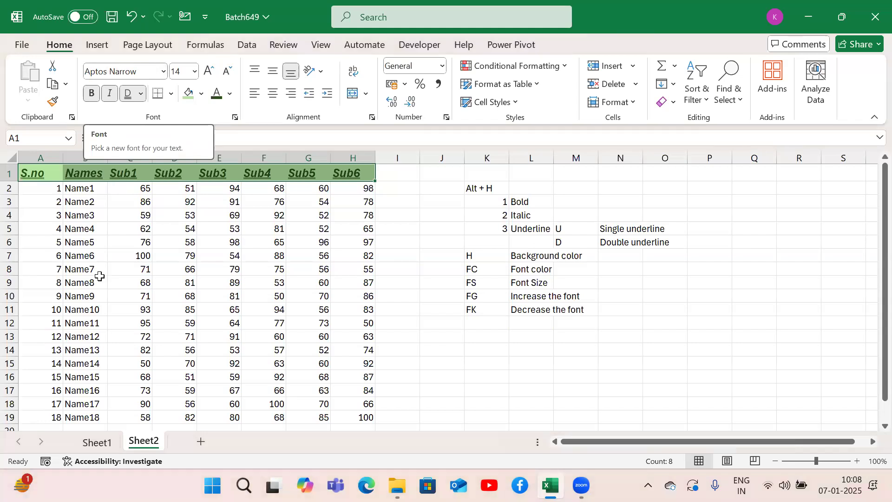
Step: Preview fonts from the beginning of the font list, such as Algerian, Aparajita and Arabic Typesetting, on the header row A1:H1
key(alt)
key(h)
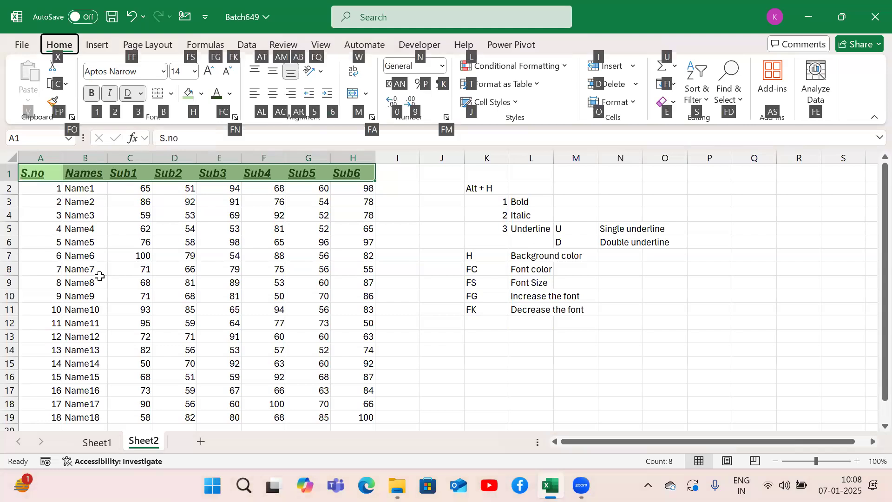
key(f)
key(f)
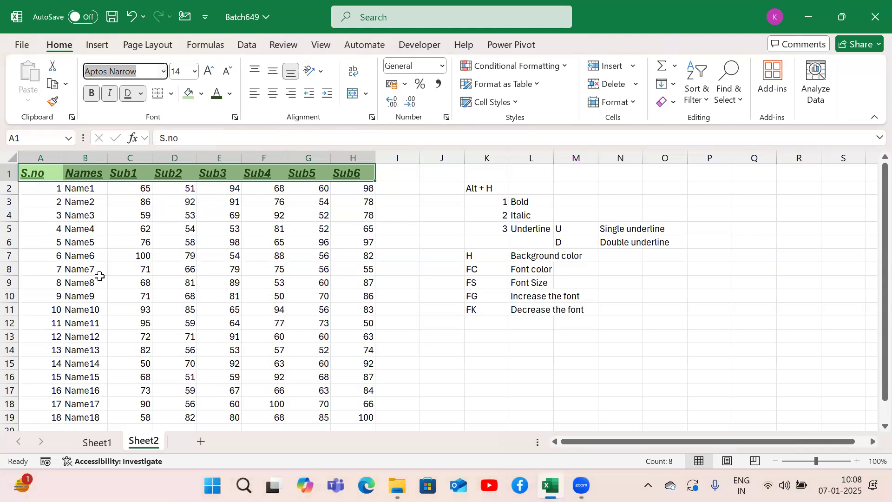
key(alt+Down)
key(Down)
key(Down)
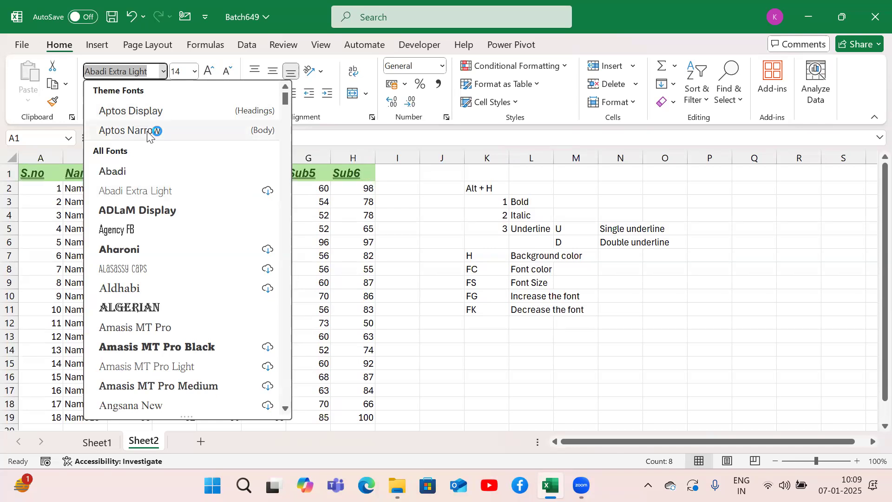
key(Down)
key(Down)
key(Down)
key(Down)
key(Down)
key(Down)
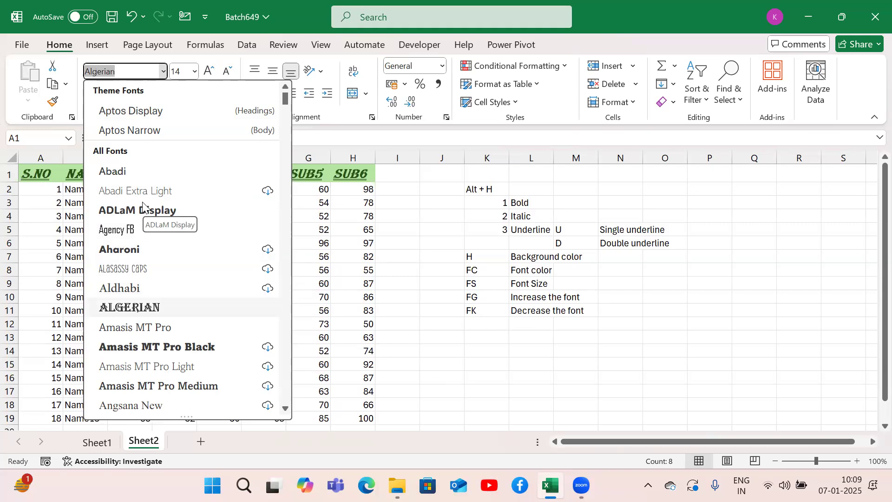
key(Down)
key(Down)
key(Down)
key(Down)
key(Down)
key(Down)
key(Down)
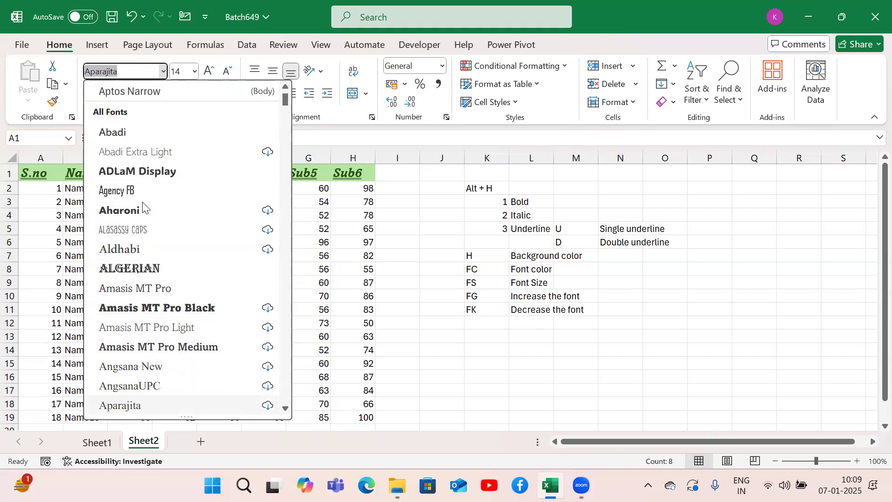
key(Down)
key(Up)
key(Up)
key(Up)
key(Up)
key(Up)
key(Up)
key(Up)
key(Up)
key(Down)
key(Down)
key(Down)
key(Down)
key(Down)
key(Down)
key(Down)
key(Down)
key(Down)
key(Down)
key(Down)
key(Down)
key(Down)
key(Down)
key(Down)
key(Down)
key(Down)
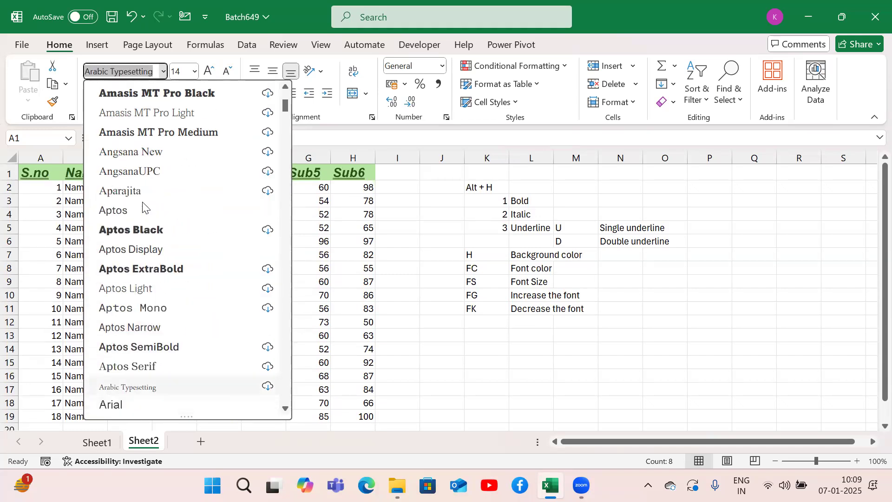
Step: Preview the fonts at the end of the list, including Wingdings, Wingdings 2 and Yu Mincho Light, on the header row without applying one
key(End)
key(Up)
key(Up)
key(Up)
key(Up)
key(Up)
key(Up)
key(Up)
key(Up)
key(Up)
key(Up)
key(Up)
key(Up)
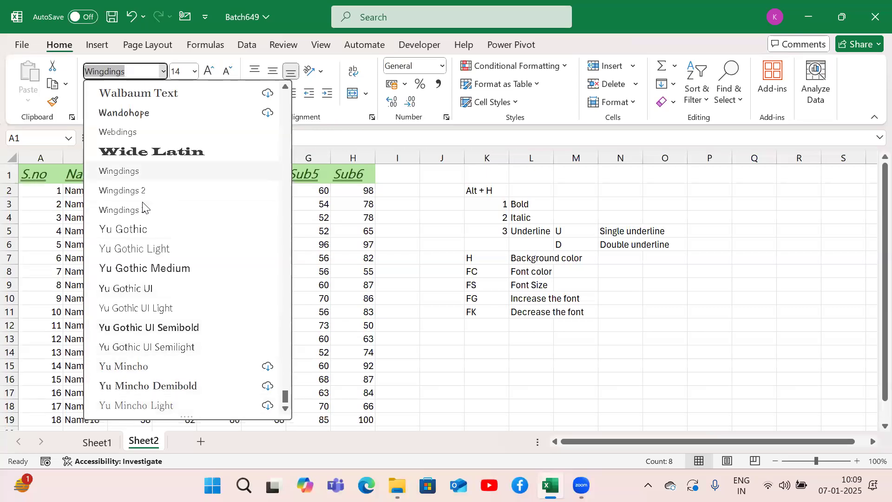
key(Down)
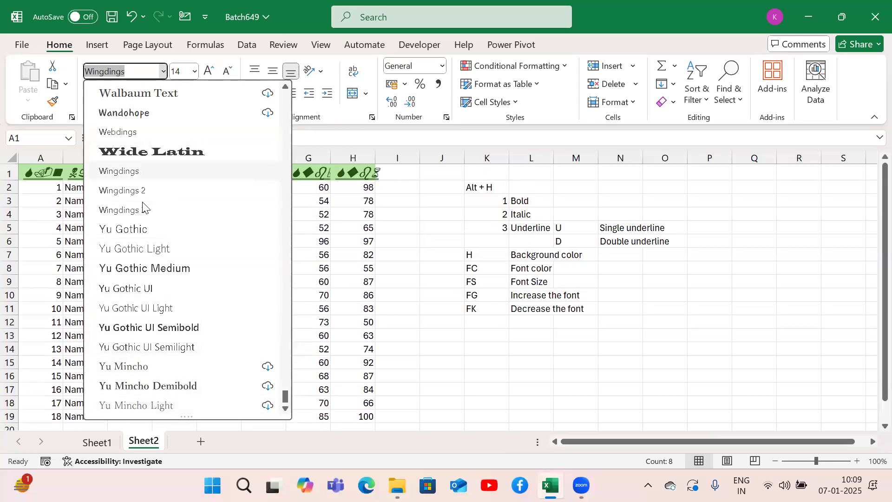
key(Down)
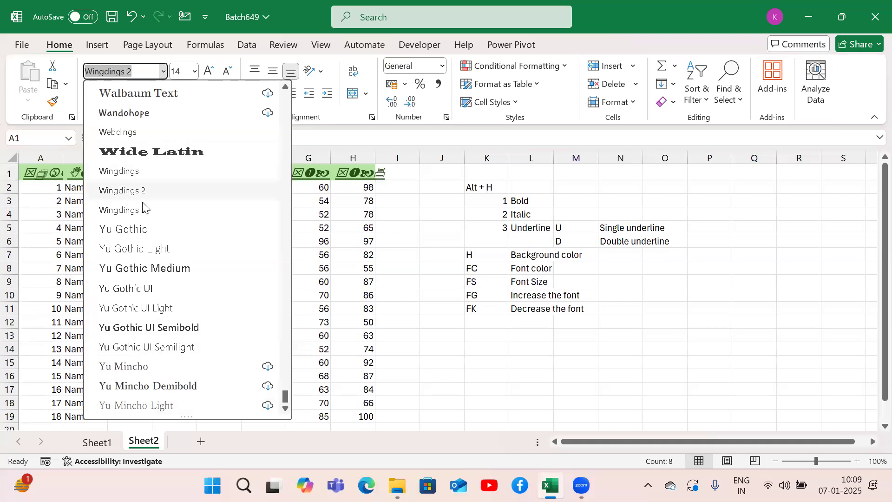
key(Down)
key(Down)
key(Down)
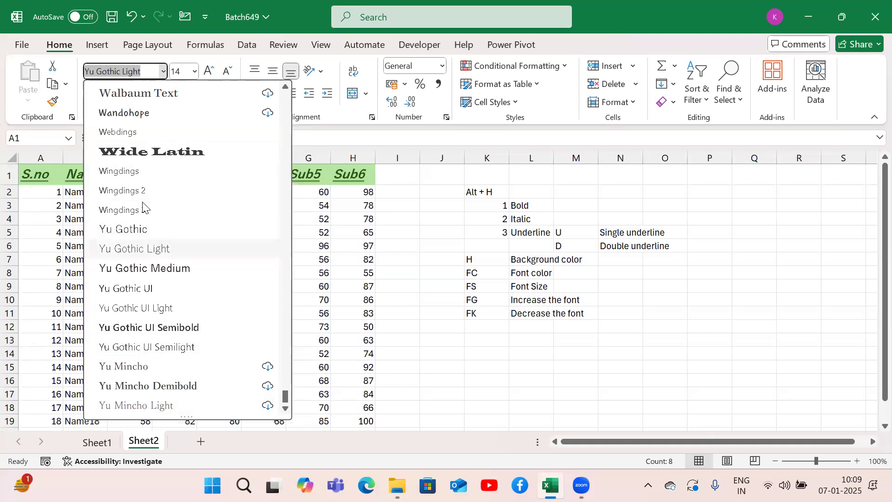
key(Down)
key(Down)
key(Down)
key(Down)
key(Down)
key(Down)
key(Down)
key(Down)
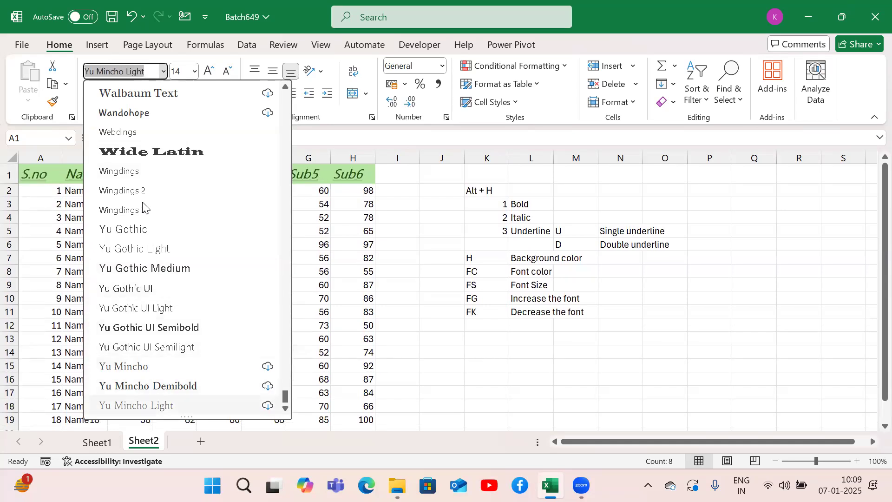
key(Escape)
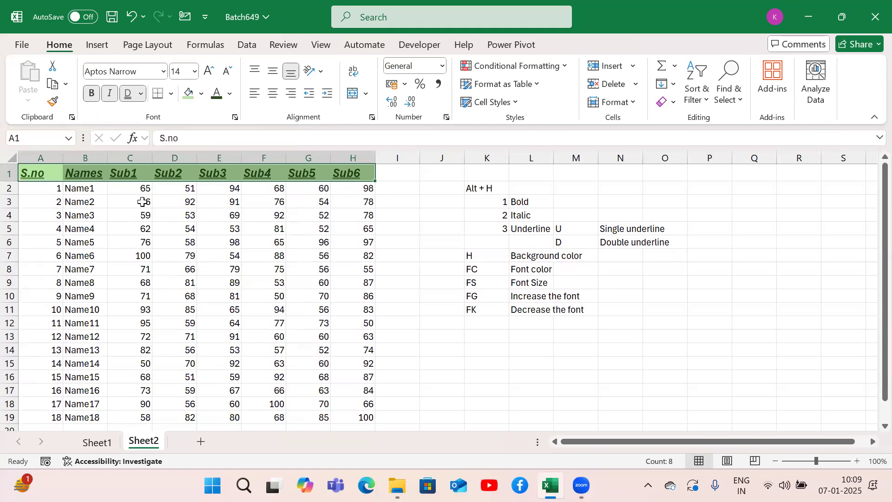
Step: Note the font-name shortcut by entering "FF" in K12 and "Font Face" in L12
click(487, 324)
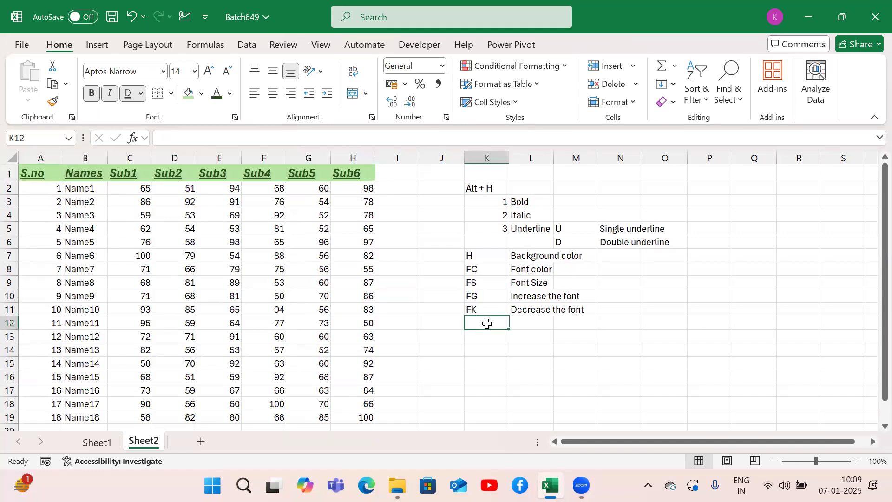
text(FF)
key(Tab)
text(Font Face)
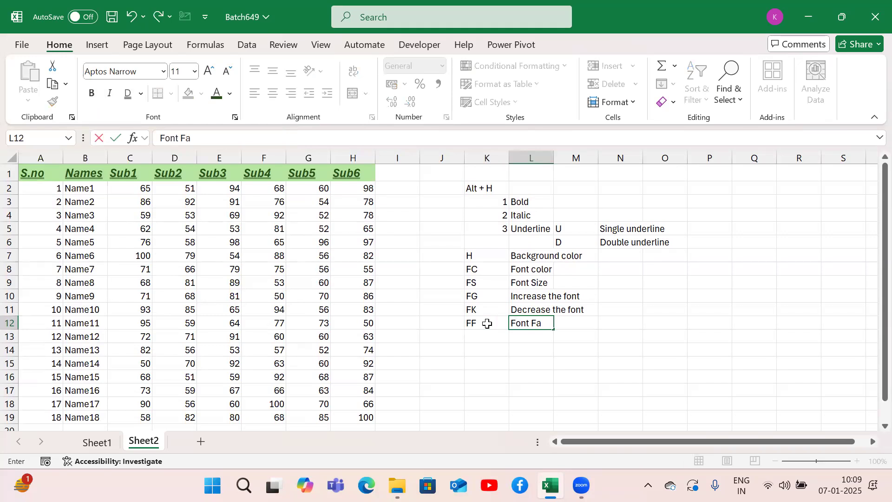
key(Return)
key(Left)
key(Left)
key(Left)
key(Left)
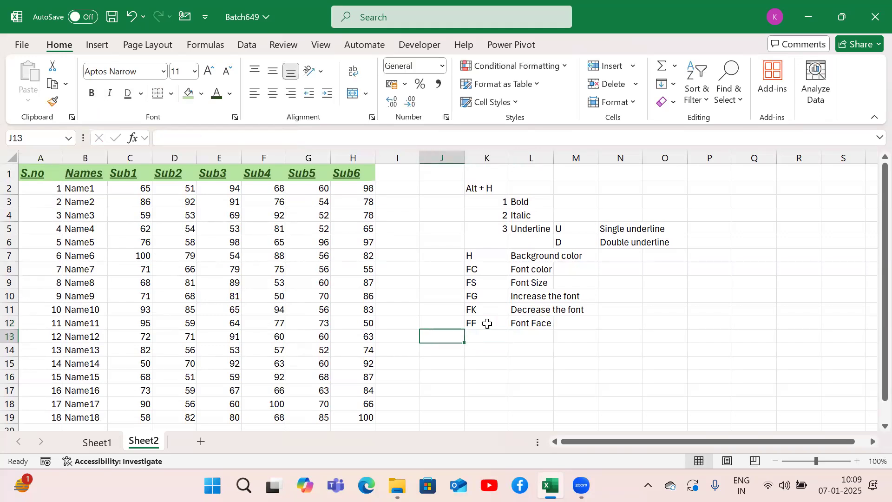
Step: Select the whole marks table A1:H19 and apply All Borders to it
key(ctrl+Home)
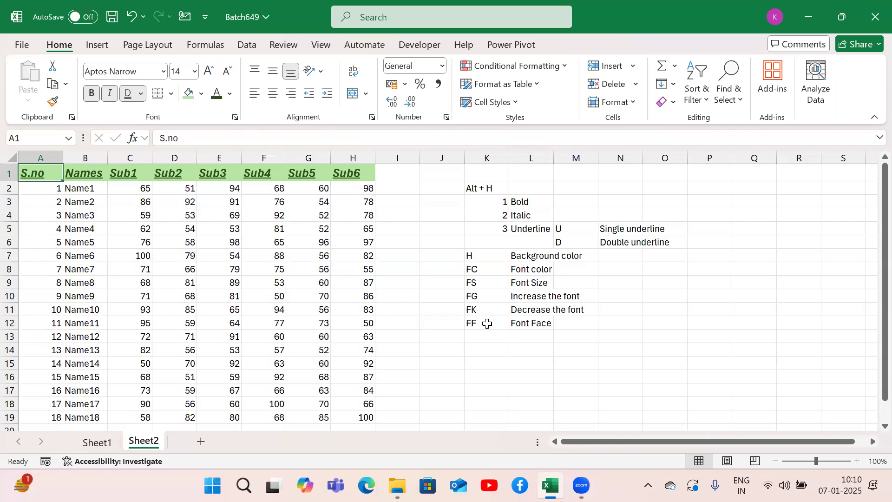
click(192, 267)
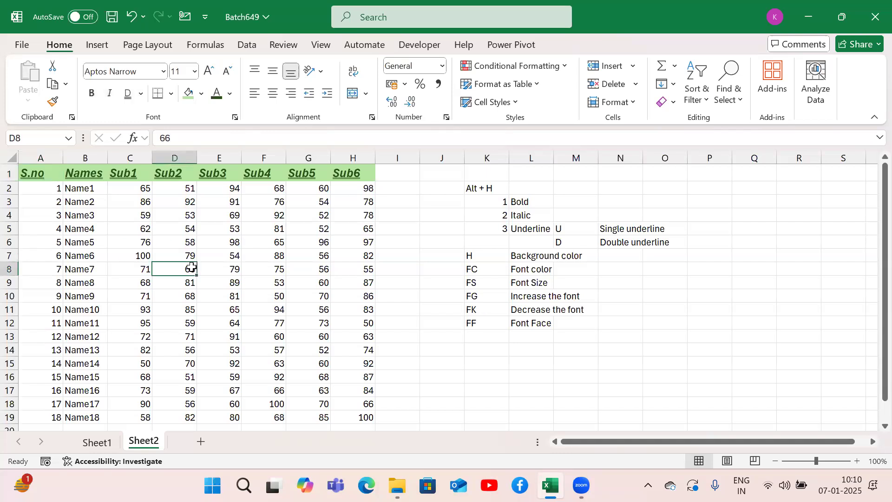
key(ctrl+a)
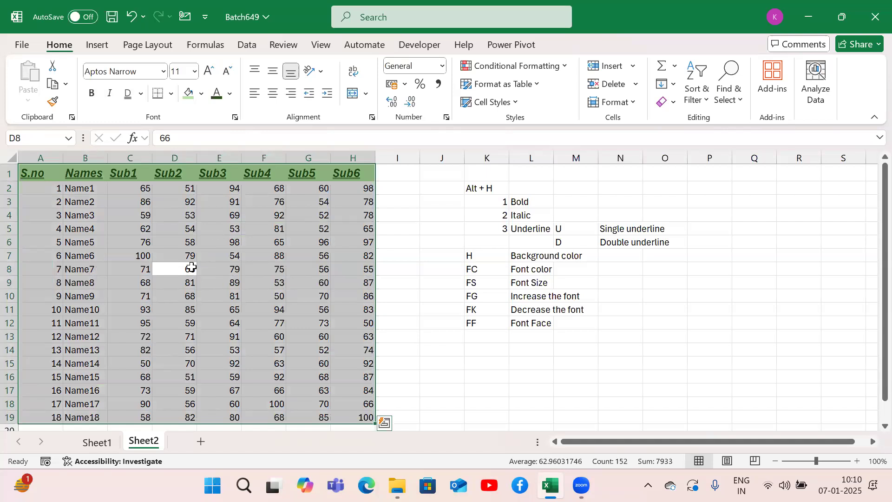
key(alt)
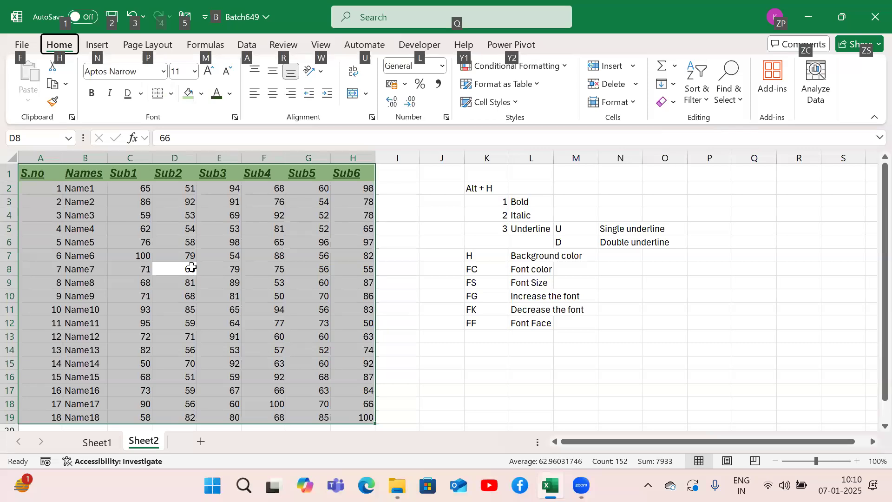
key(h)
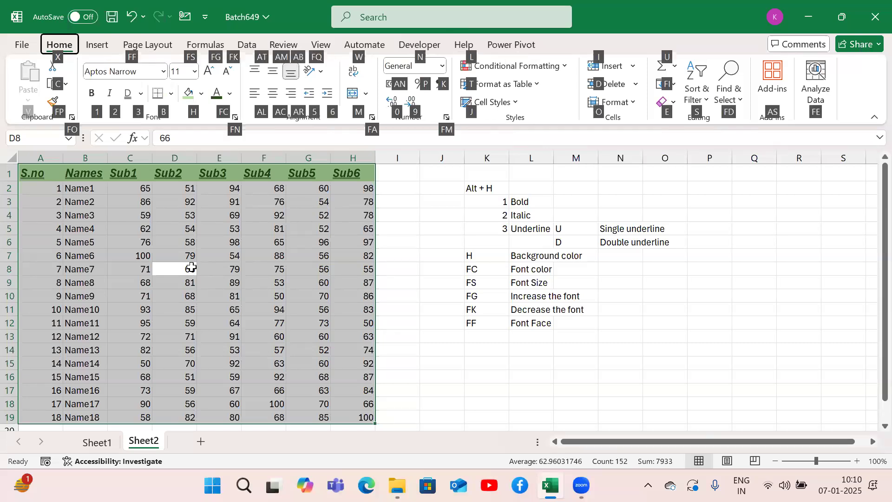
key(b)
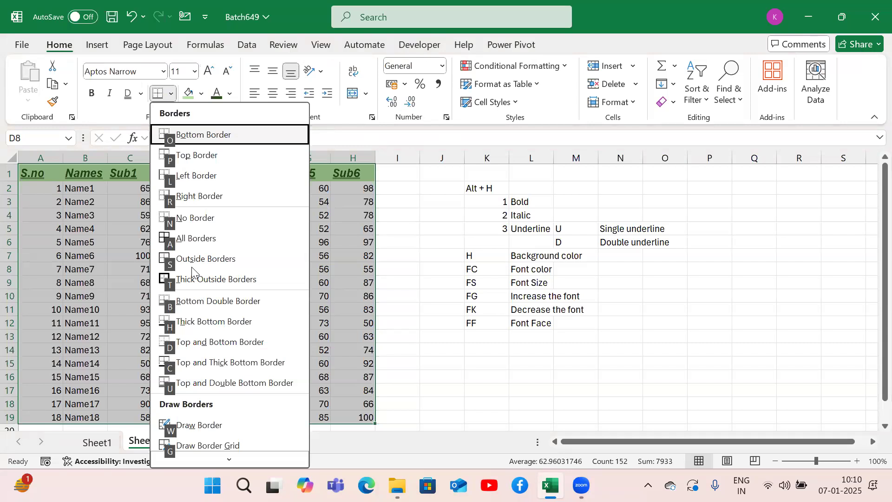
key(a)
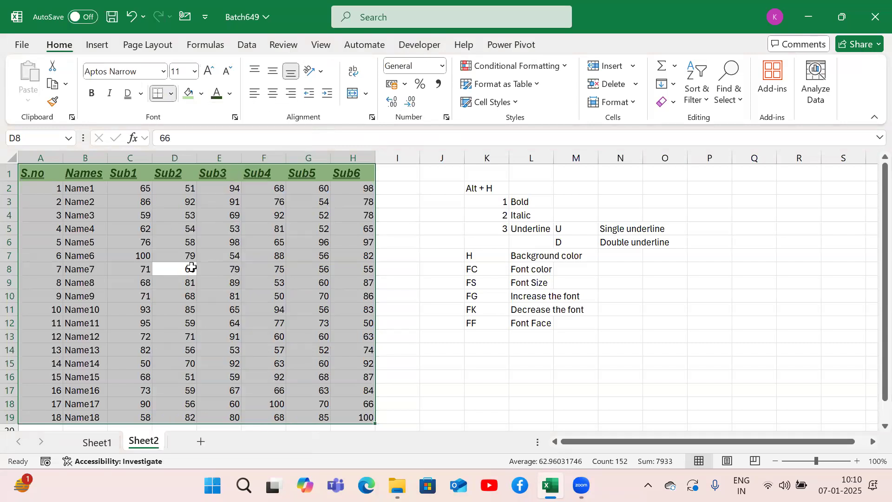
Step: Note the borders shortcut in row 13 by entering "B", "Borders", "A" and "All Borders" in K13 to N13
click(483, 336)
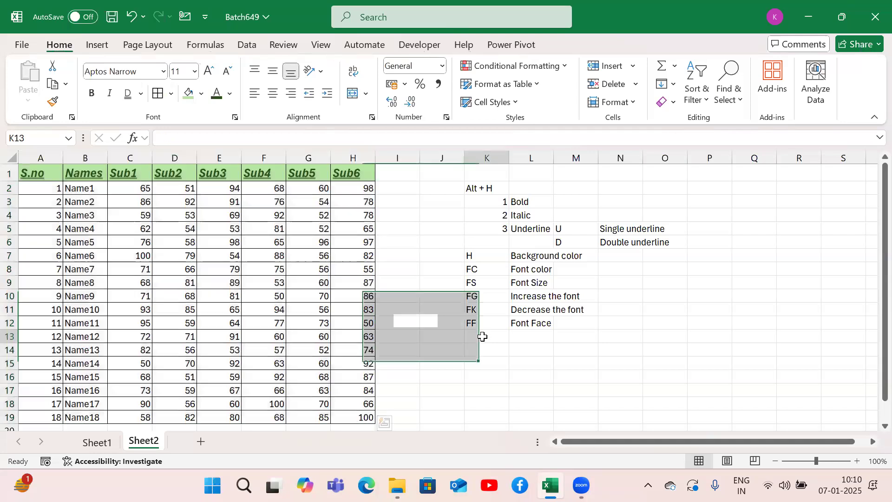
text(B)
key(Tab)
text(Borders)
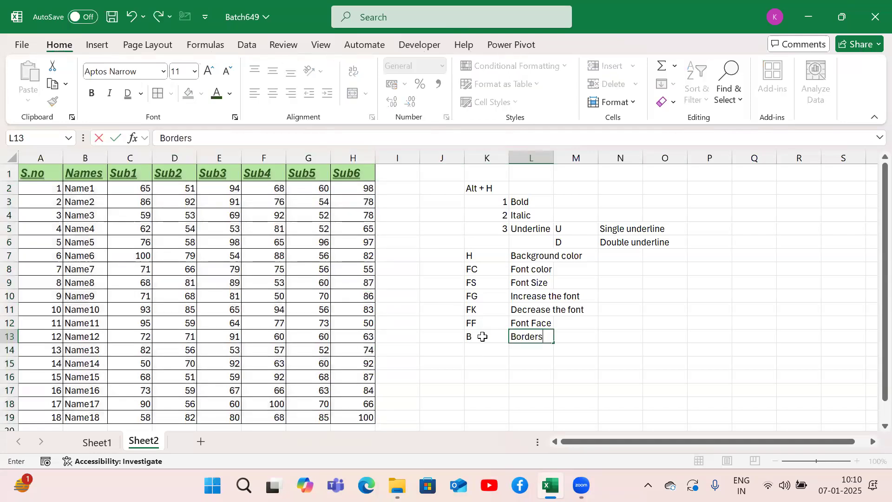
key(Tab)
text(A)
key(Tab)
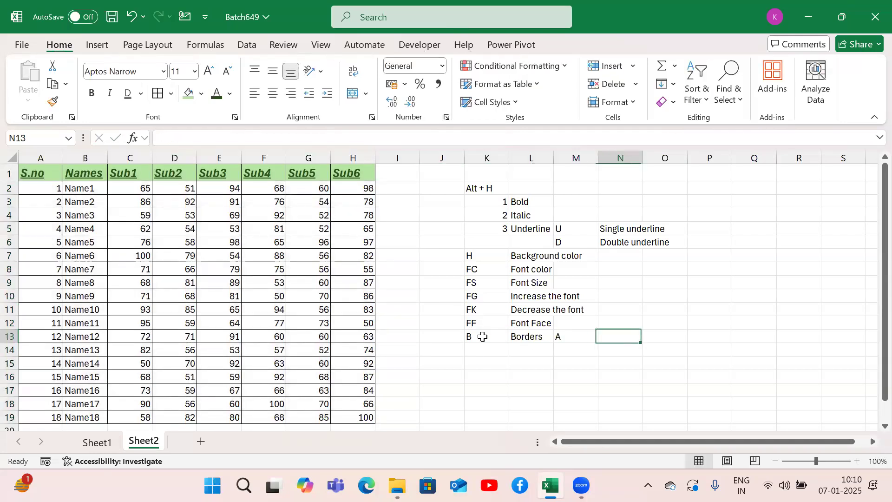
text(All Borders)
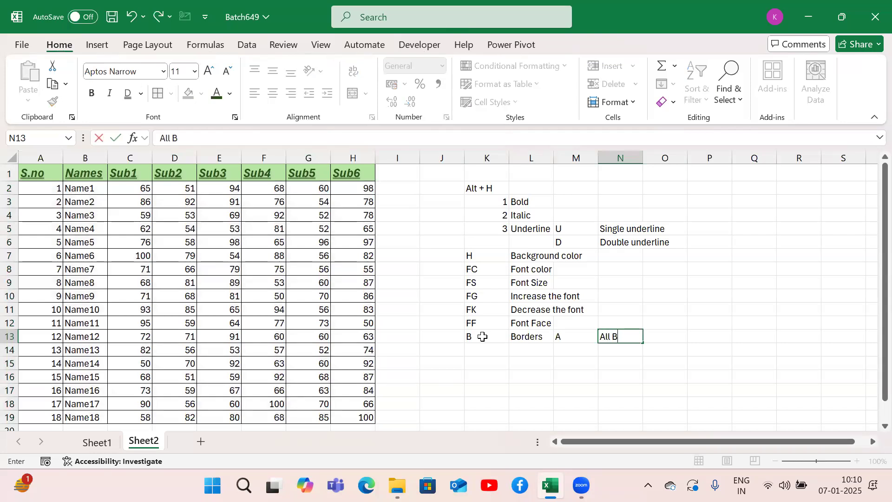
key(Down)
key(Left)
key(Left)
key(Left)
key(Left)
key(Left)
key(Left)
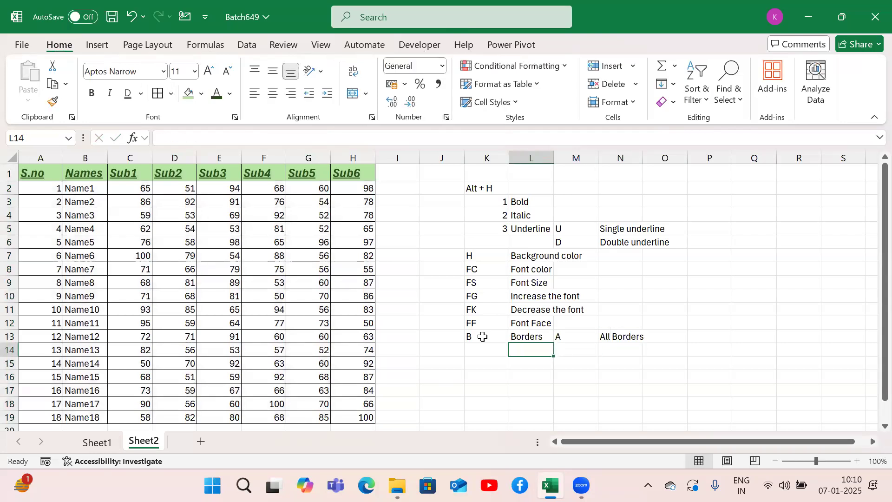
key(ctrl+Up)
key(ctrl+Left)
key(ctrl+shift+Right)
key(ctrl+shift+Left)
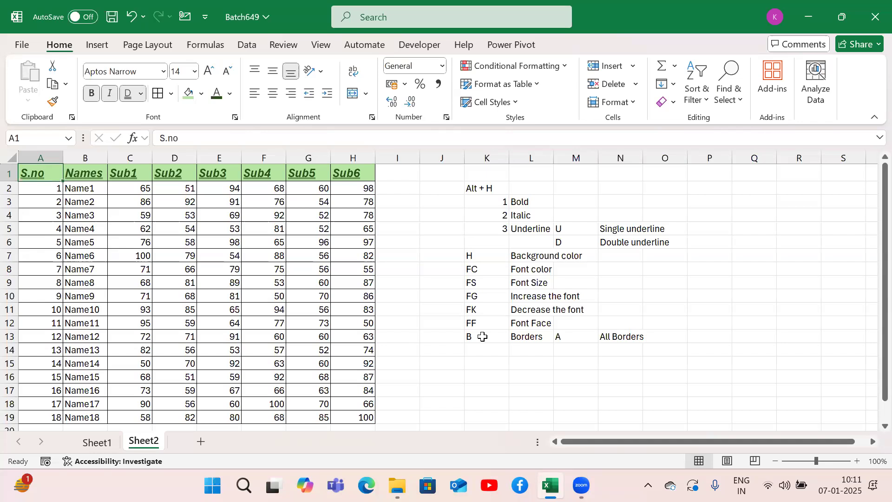
click(251, 291)
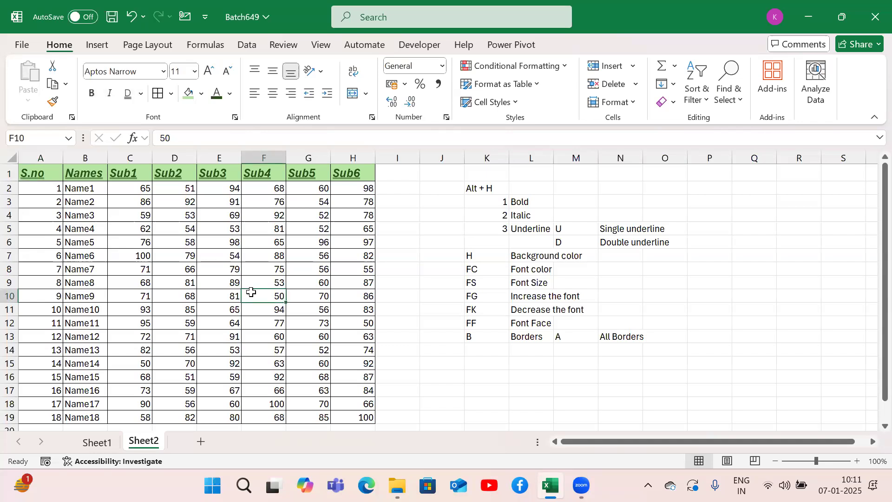
key(ctrl+Home)
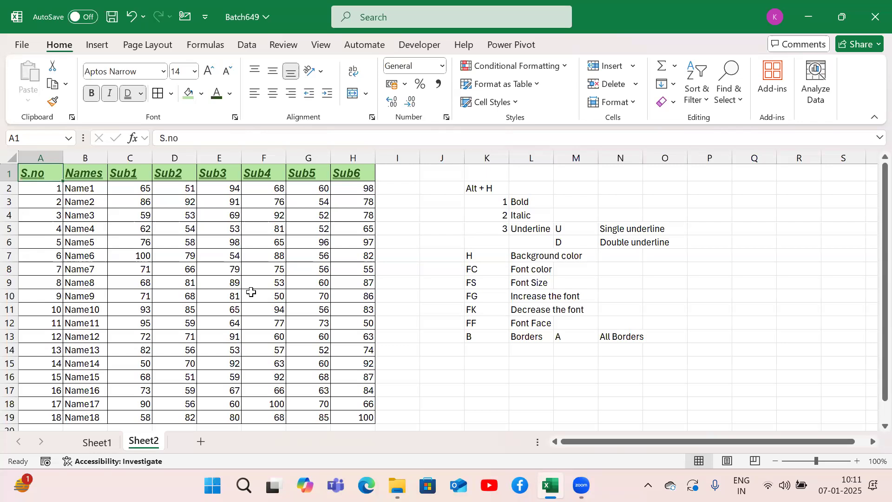
click(498, 199)
drag(496, 217, 497, 223)
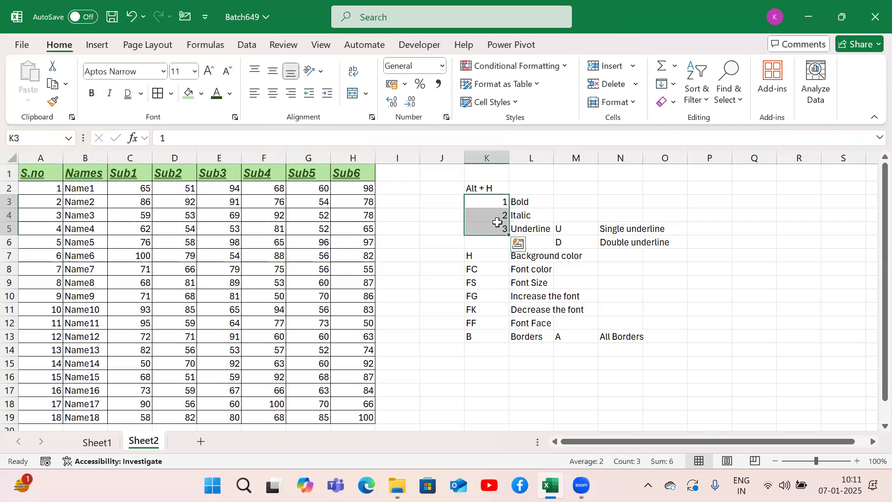
drag(489, 258, 489, 343)
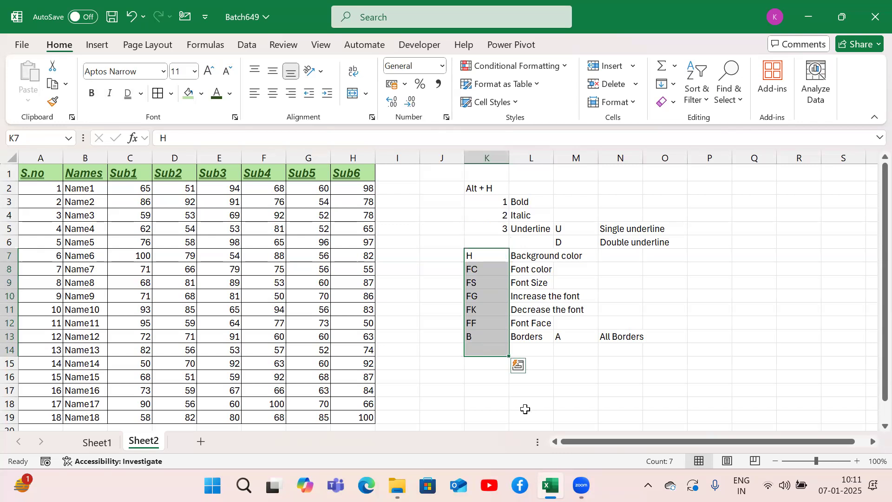
Step: Enter the sample text "Abc" in K18 and the sample number 123 in L18
click(493, 401)
text(Abc)
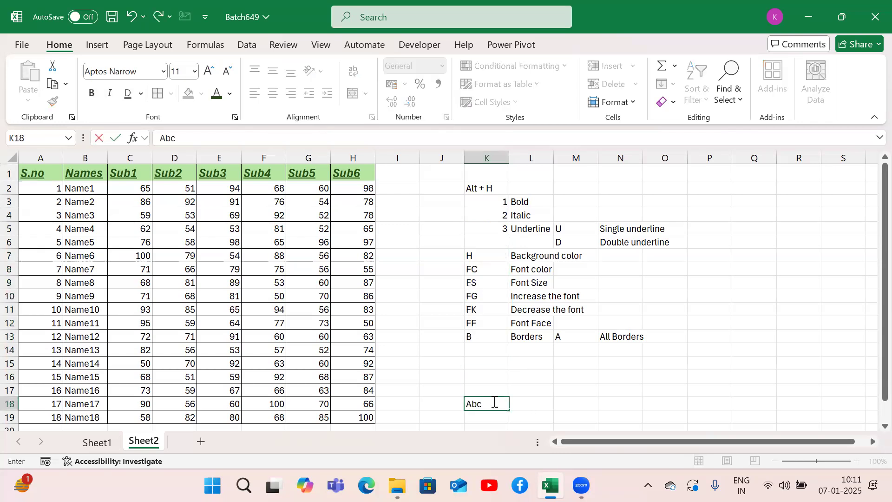
key(Return)
key(Up)
key(Right)
text(123)
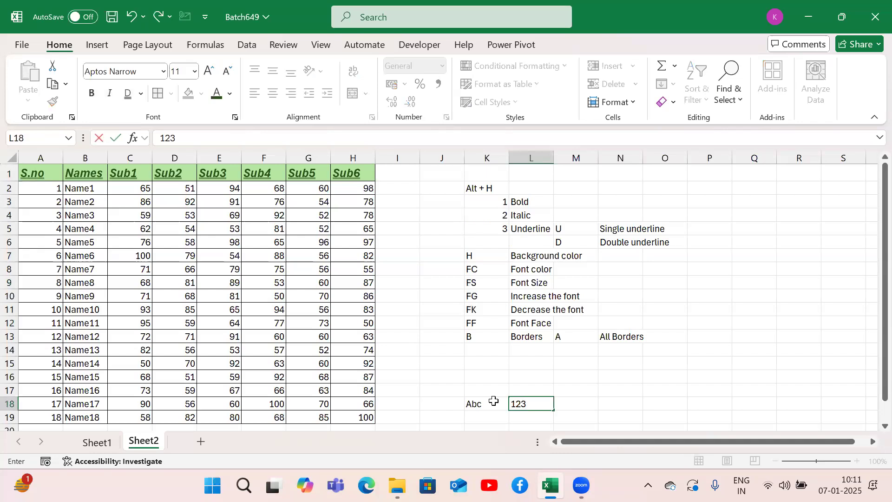
key(Right)
key(Up)
key(Left)
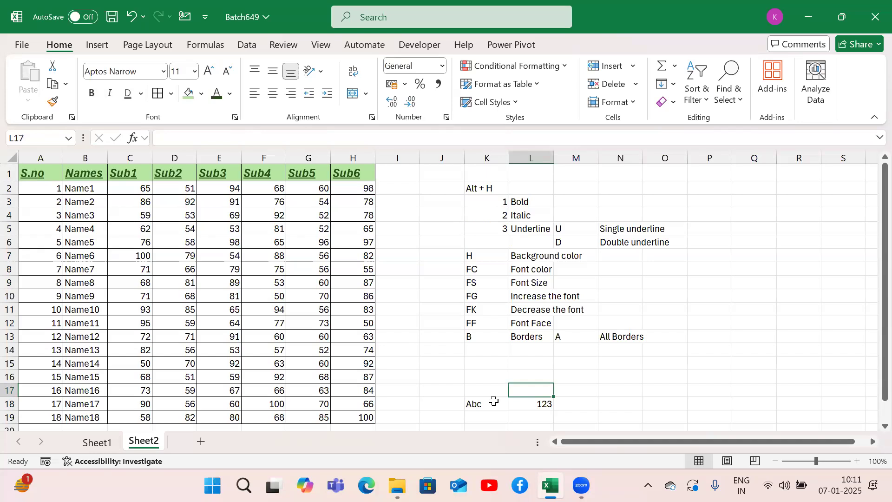
Step: Select the whole marks table A1:H19 and left-align its contents
click(206, 287)
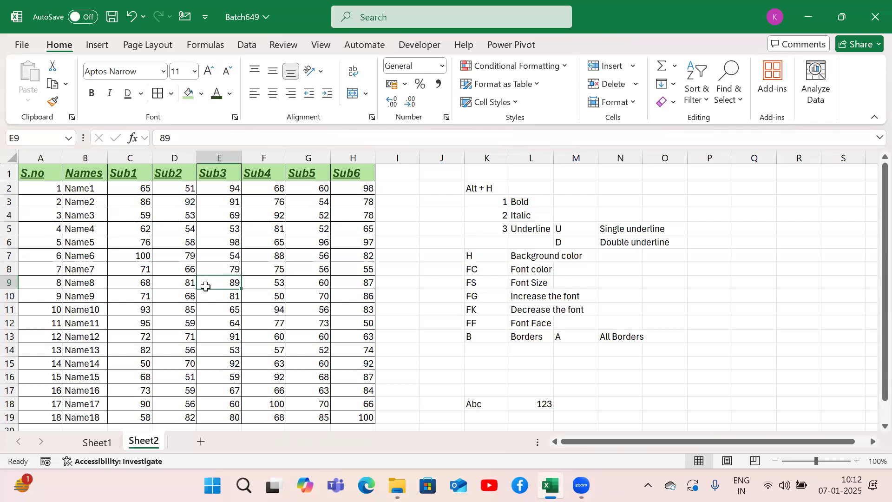
key(Left)
key(Left)
key(ctrl+Up)
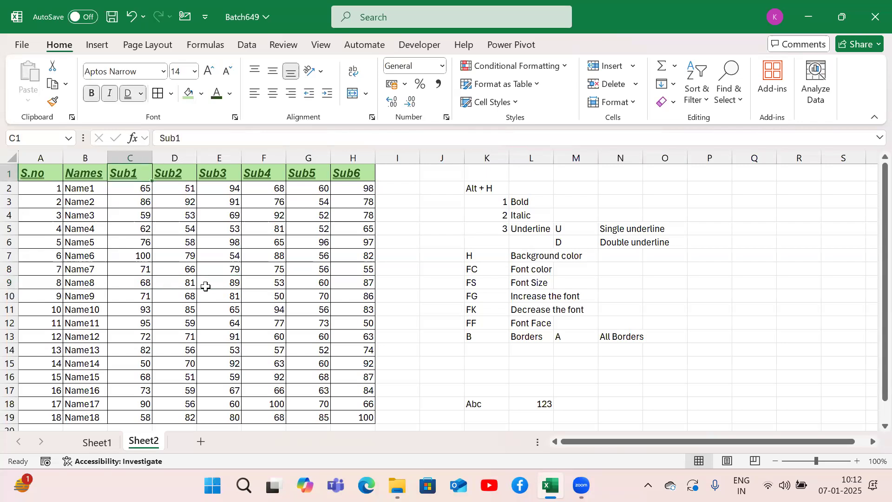
key(ctrl+Left)
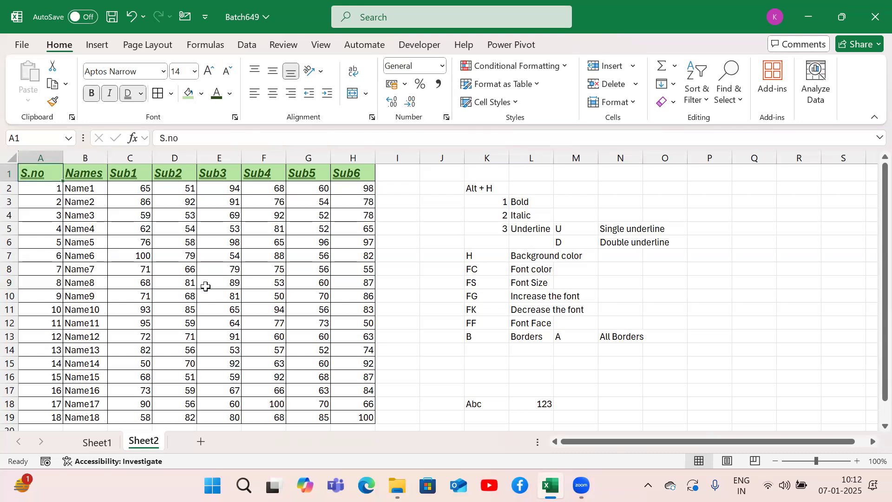
key(ctrl+a)
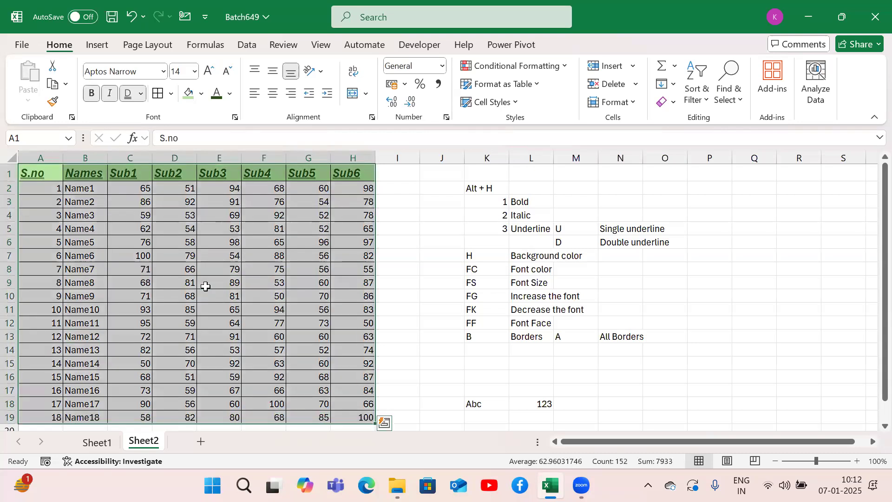
key(alt)
key(h)
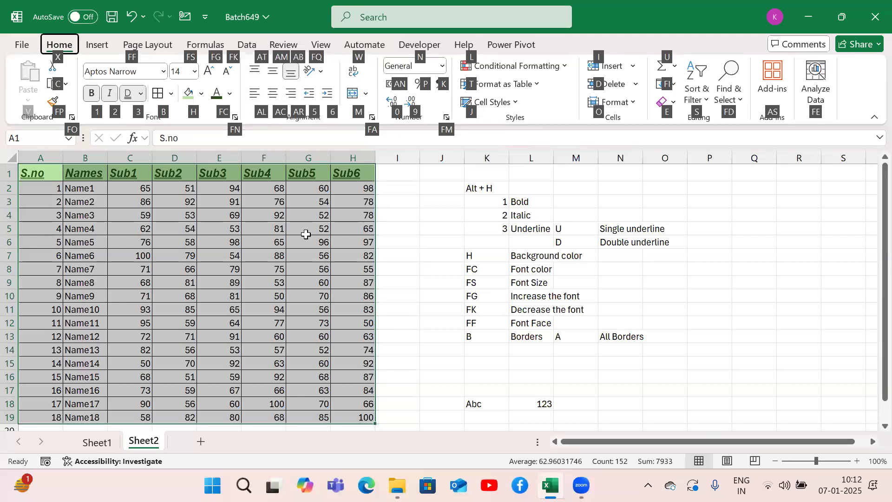
key(a)
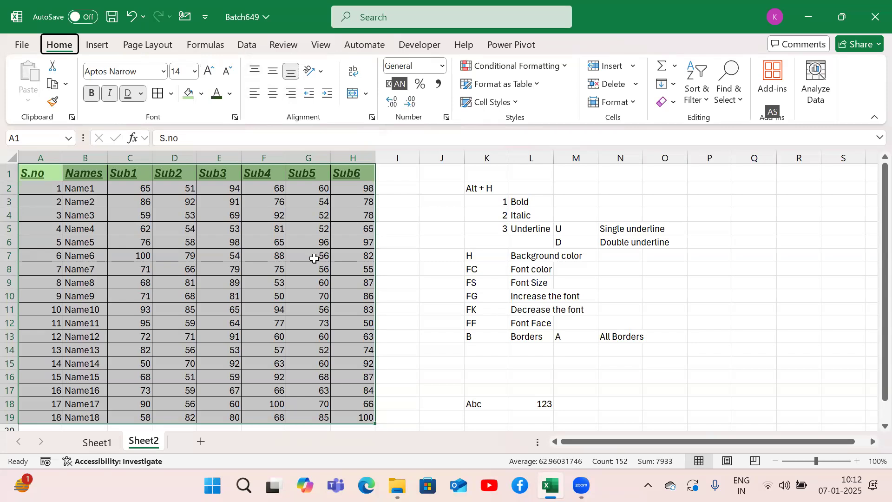
key(l)
Step: Note the left-alignment shortcut by entering "AL" in K14 and "Align left" in L14
click(486, 356)
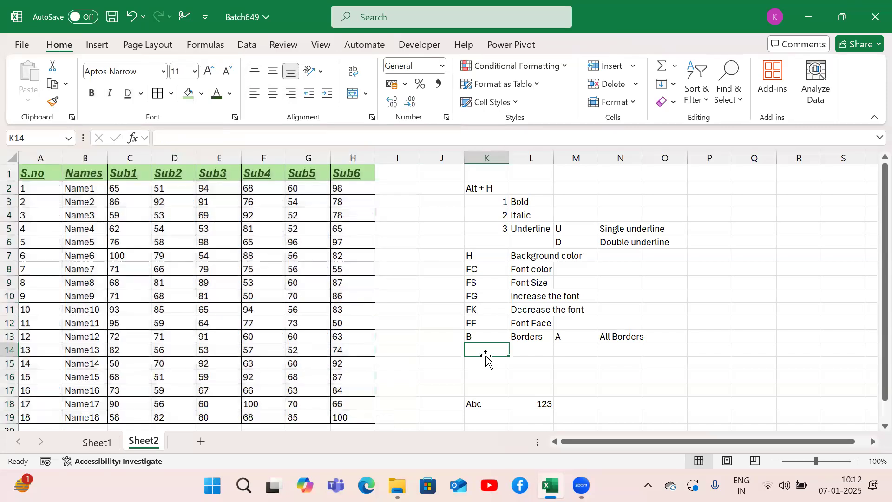
text(Alt + H)
key(Tab)
key(Left)
key(Delete)
text(ALt)
key(BackSpace)
key(BackSpace)
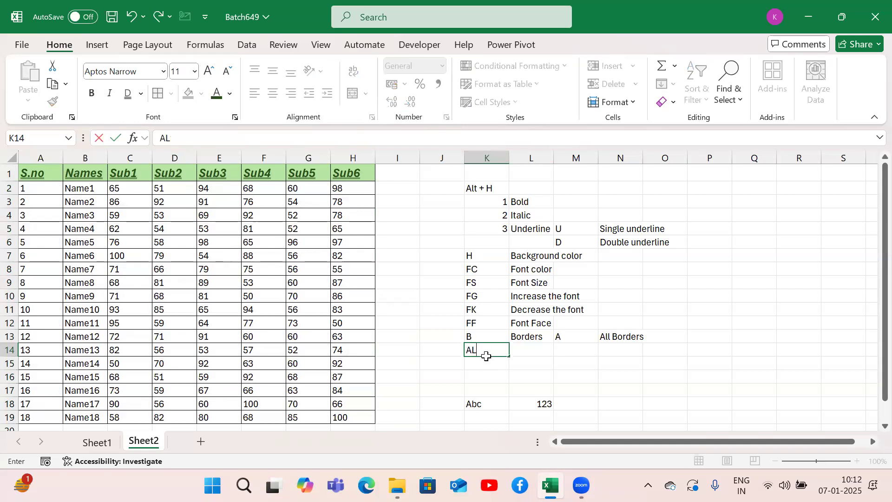
key(Tab)
text(Align left)
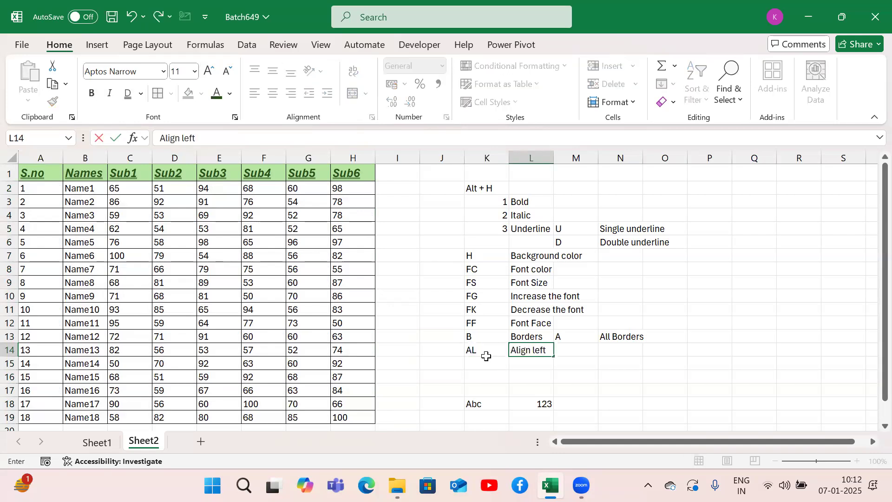
key(Return)
Step: Note the center-alignment shortcut by entering "AC" in K15 and "Align center" in L15
text(AC)
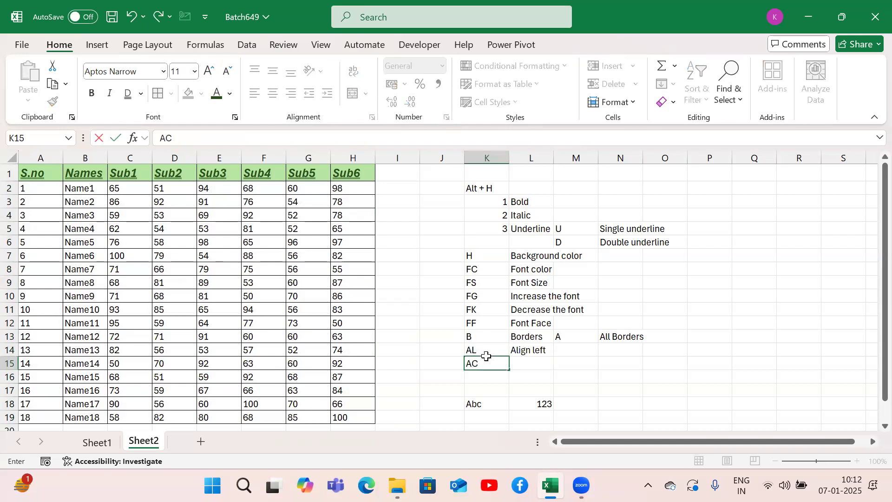
key(Tab)
text(Align center)
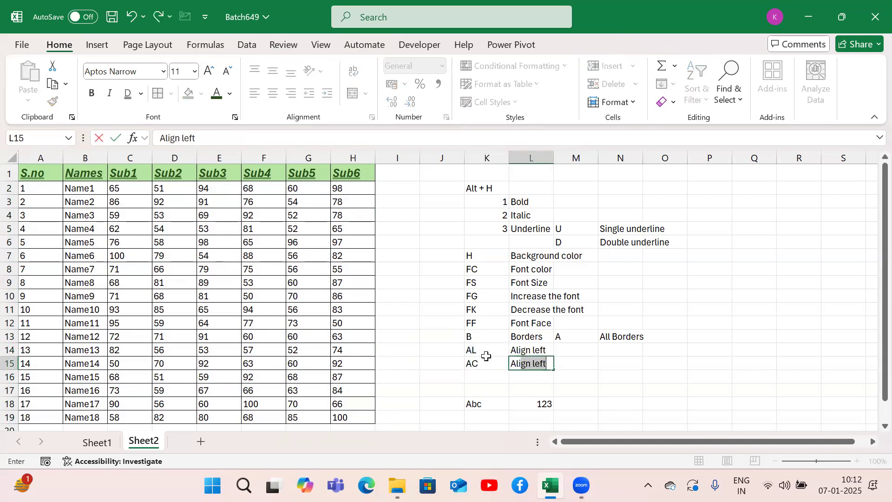
key(Return)
Step: Note the right-alignment shortcut by entering "AR" in K16 and "Align right" in L16
text(AR)
key(Tab)
text(Align right)
key(Return)
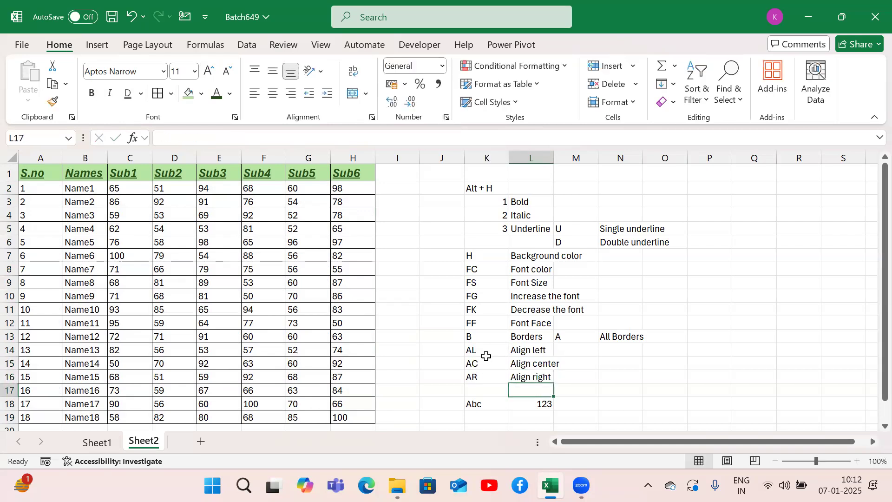
Step: Select the whole marks table from A1 and center its contents horizontally
key(Left)
key(Left)
key(Left)
key(Left)
key(ctrl+Home)
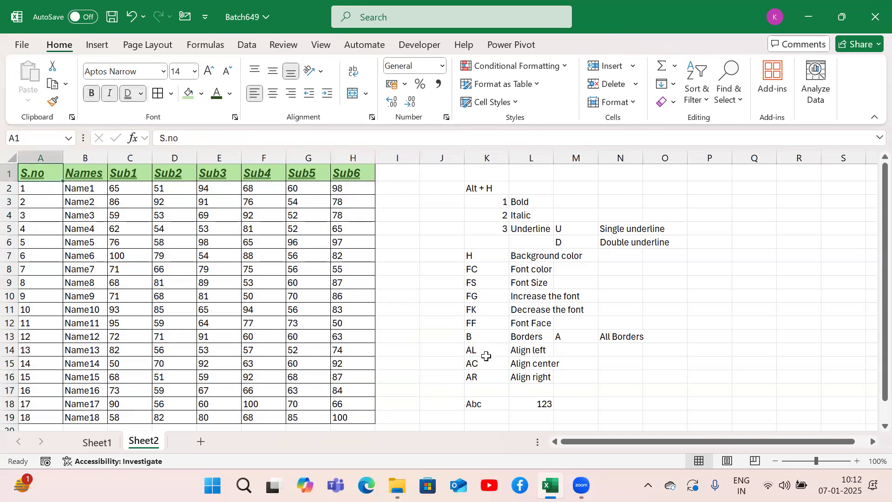
key(ctrl+a)
key(alt)
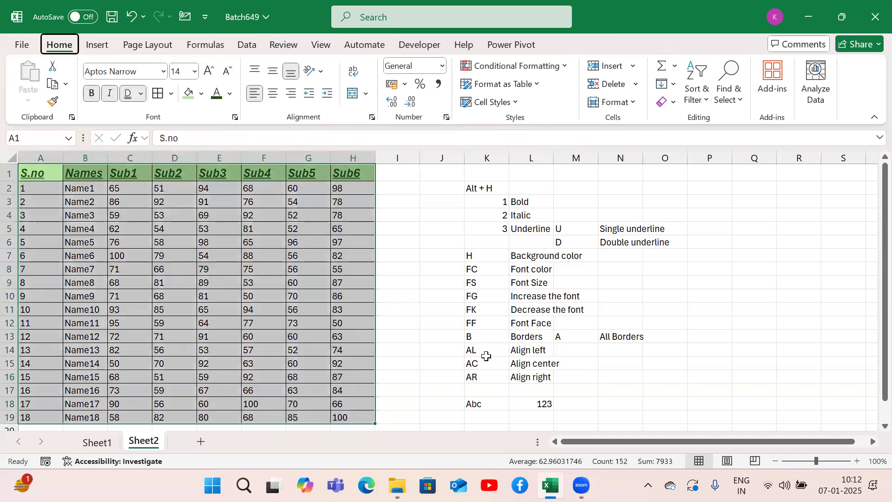
key(h)
key(a)
key(c)
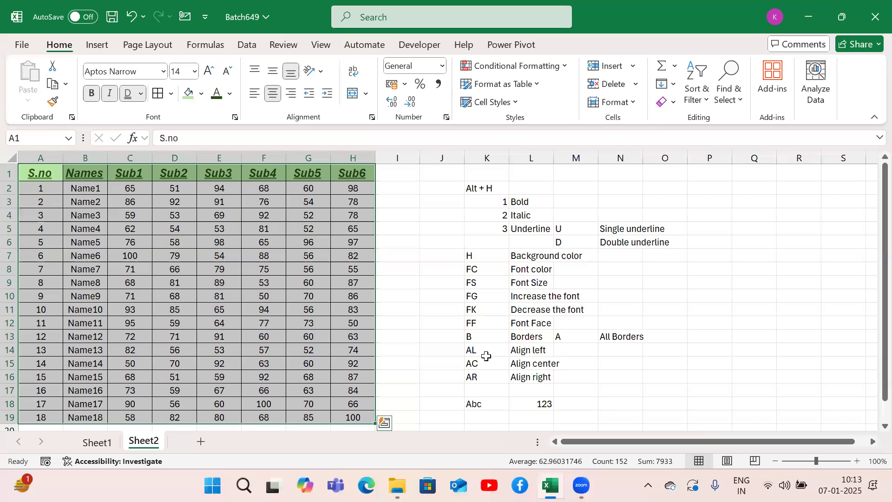
Step: Right-align the contents of the selected marks table
key(alt)
key(h)
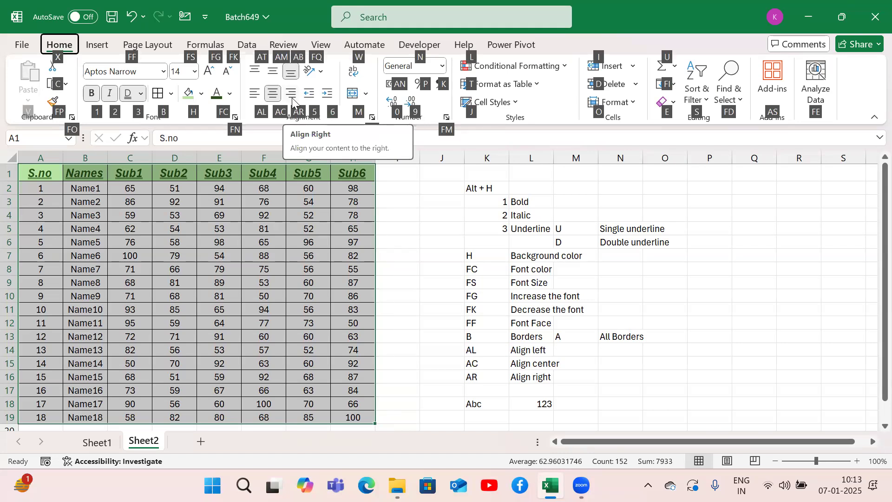
key(a)
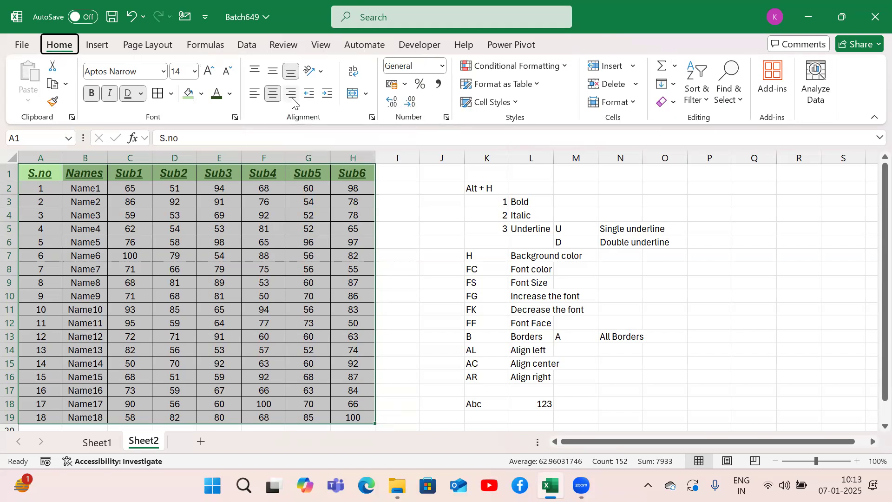
key(r)
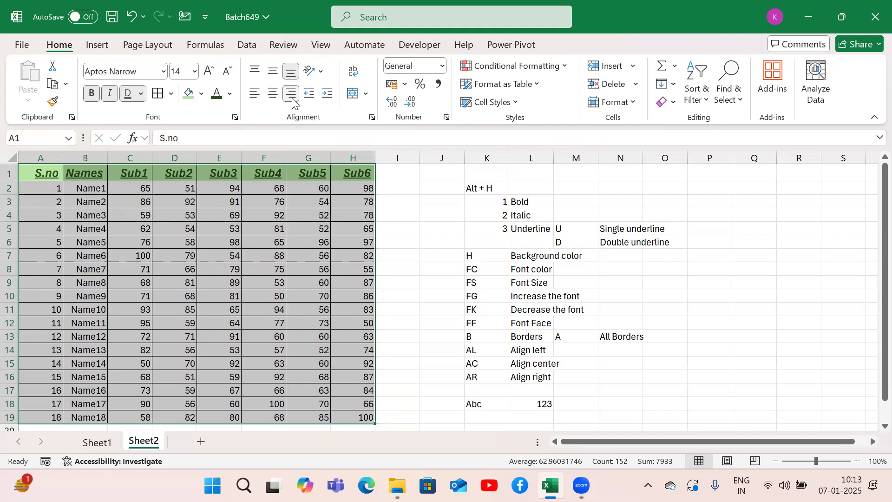
Step: Switch the selected marks table to left alignment
key(alt)
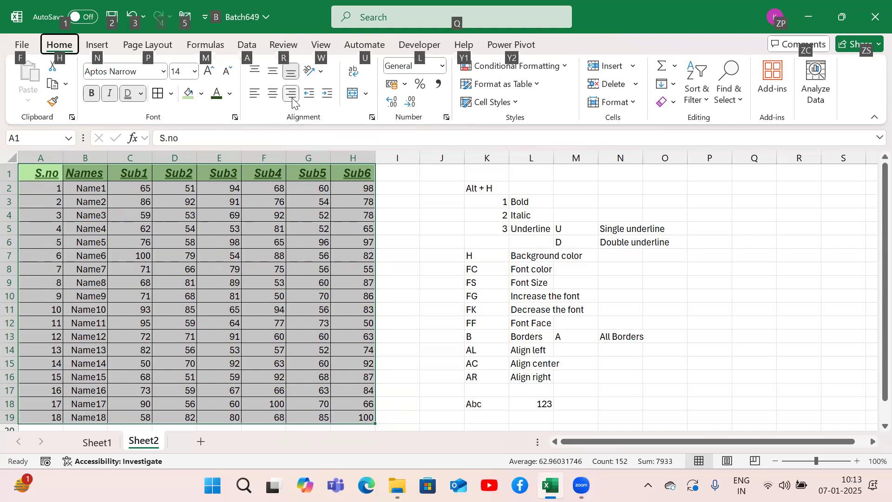
key(h)
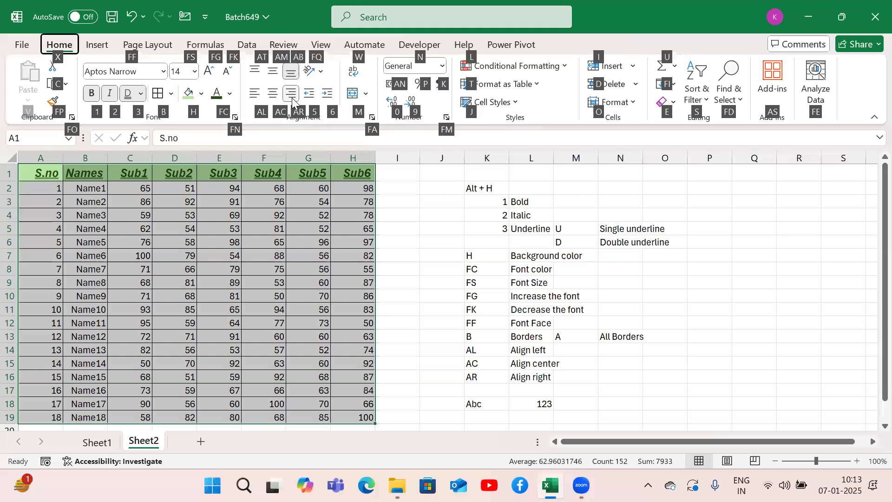
key(a)
key(l)
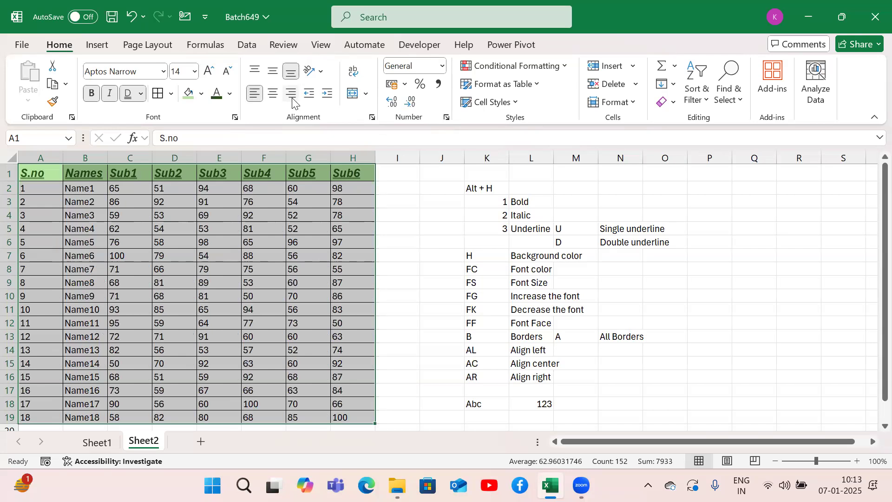
Step: Apply center alignment to the selected marks table
key(alt)
key(h)
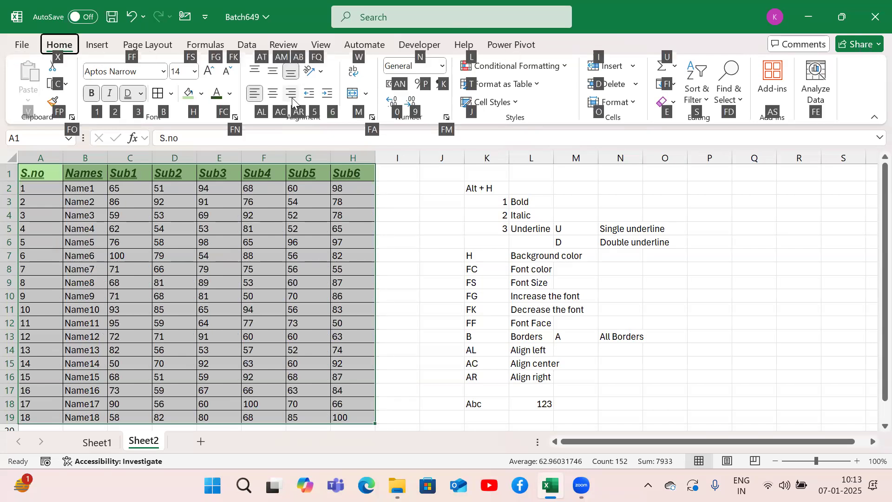
key(a)
key(c)
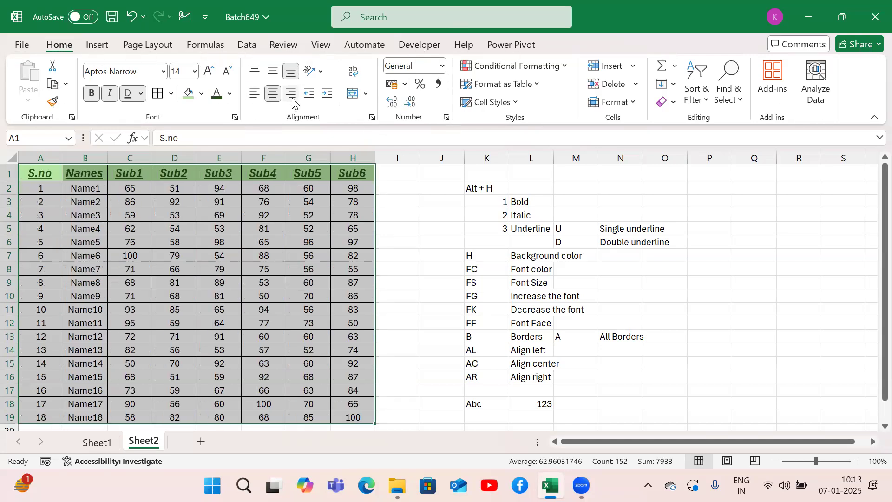
Step: Apply right alignment to the selected marks table
key(alt)
key(h)
key(a)
key(r)
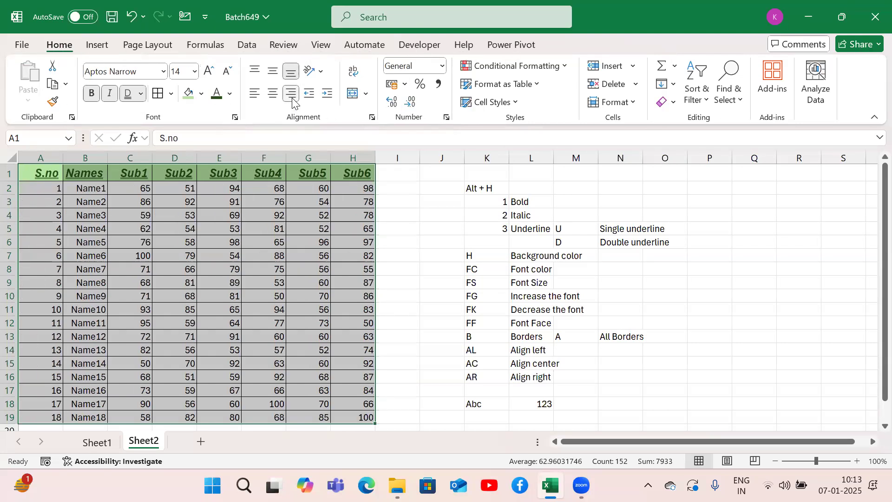
Step: Set the selected marks table back to horizontally centered alignment
key(alt)
key(h)
key(a)
key(c)
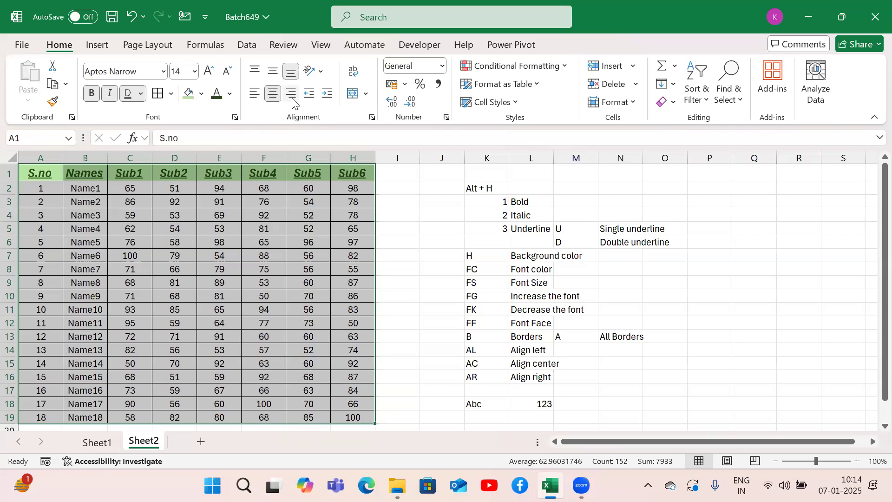
Step: Select the whole marks table from A2 and apply Top Align to it
click(46, 186)
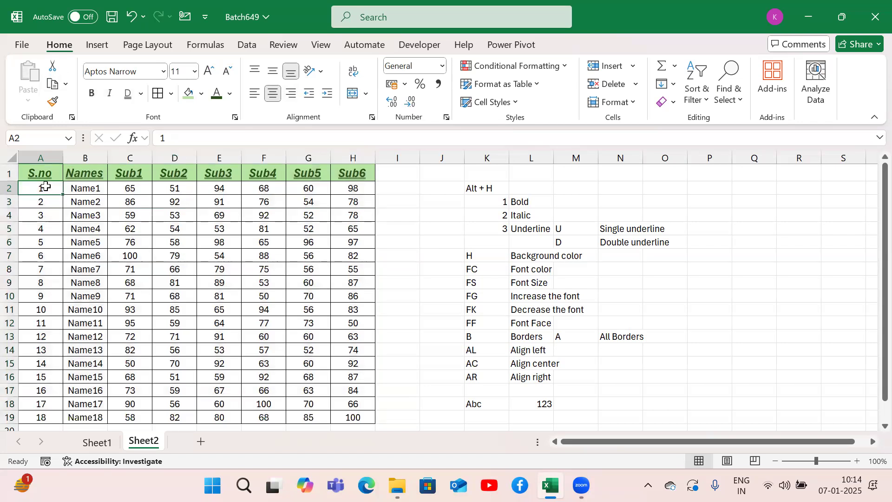
key(ctrl+a)
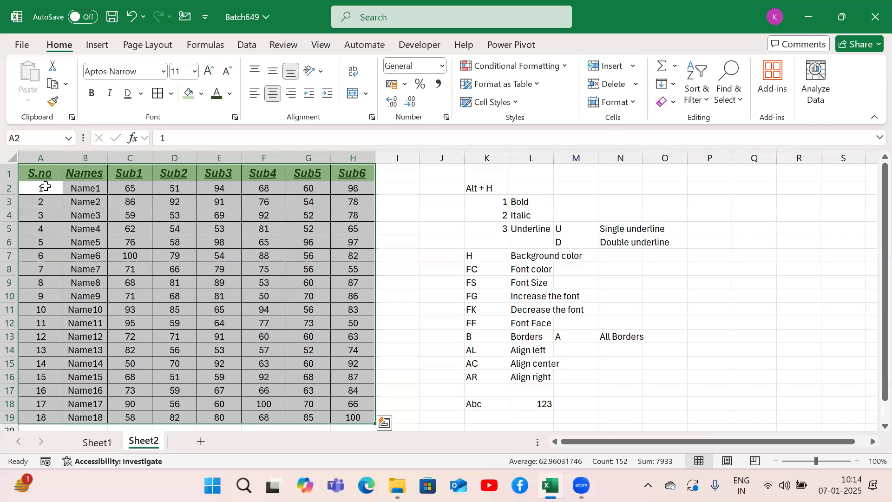
key(alt)
key(h)
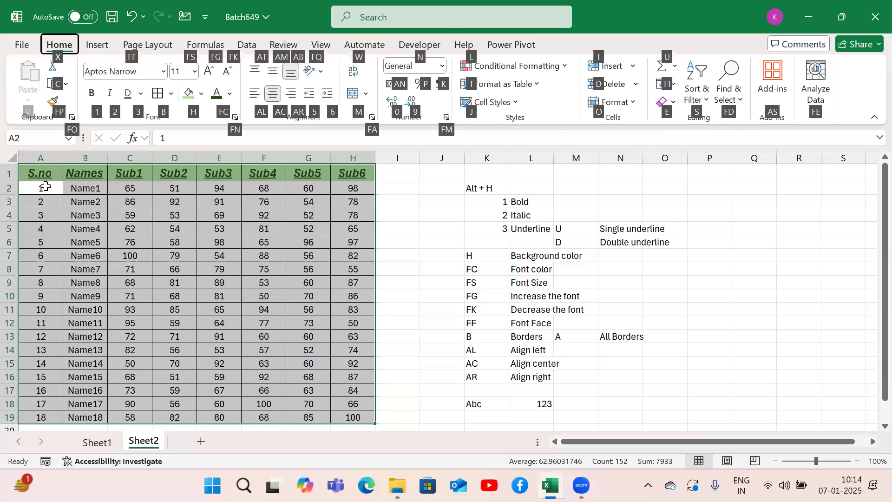
click(254, 72)
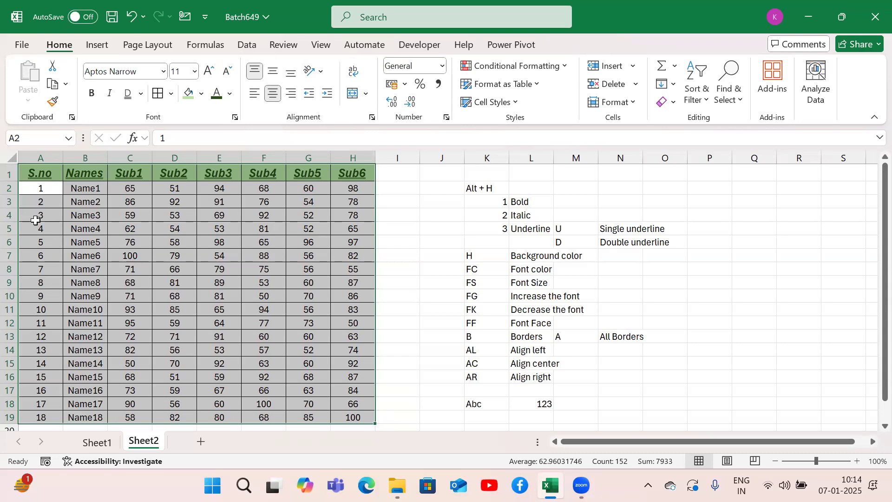
Step: Reselect the whole marks table and apply bottom vertical alignment to it
key(ctrl+q)
click(55, 226)
key(ctrl+a)
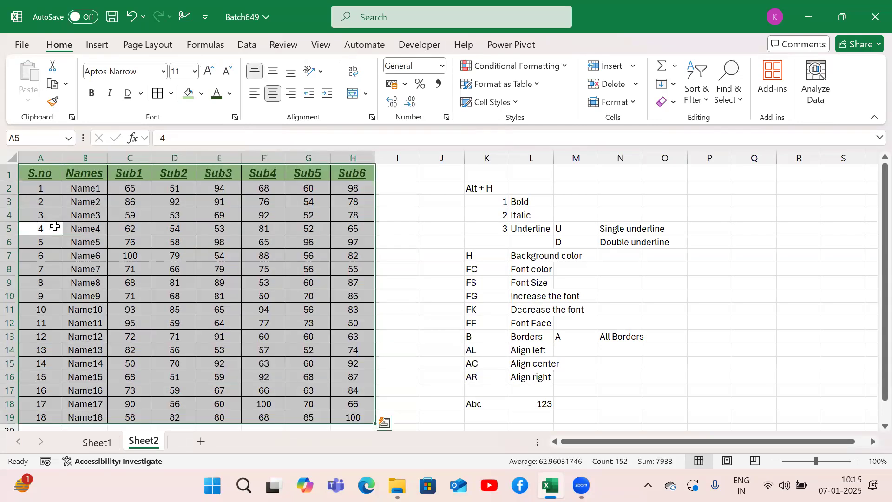
key(alt+h)
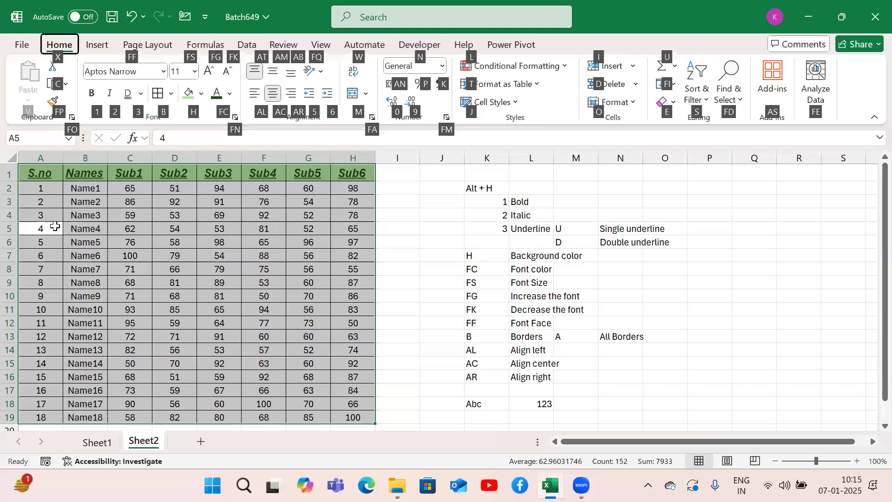
key(a)
key(b)
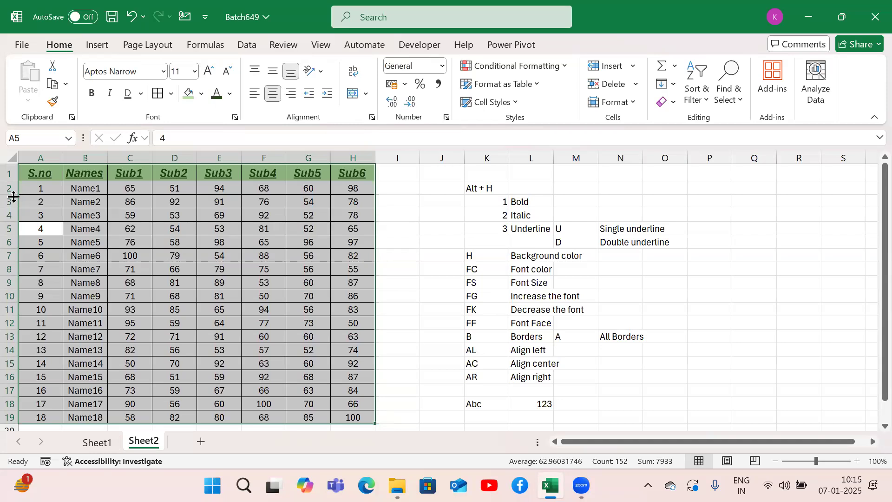
Step: Make row 2 more than four times as tall and apply Top Align to the whole marks table
drag(14, 196, 16, 243)
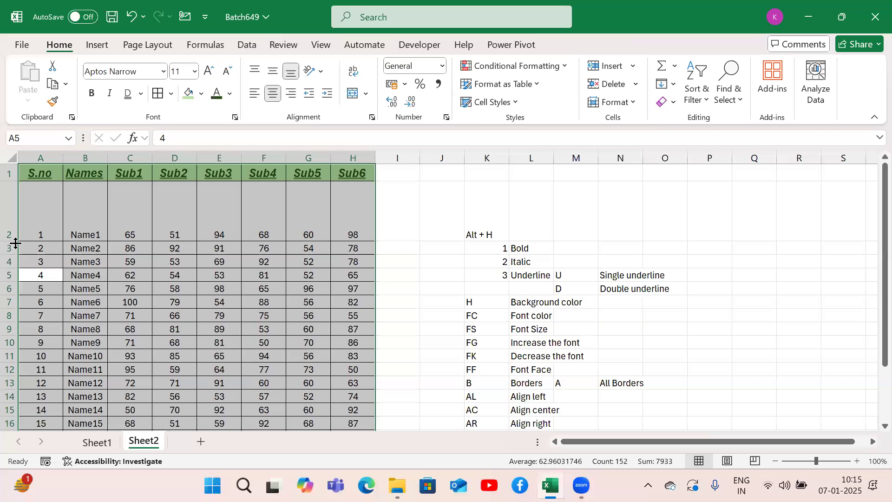
click(101, 247)
key(ctrl+a)
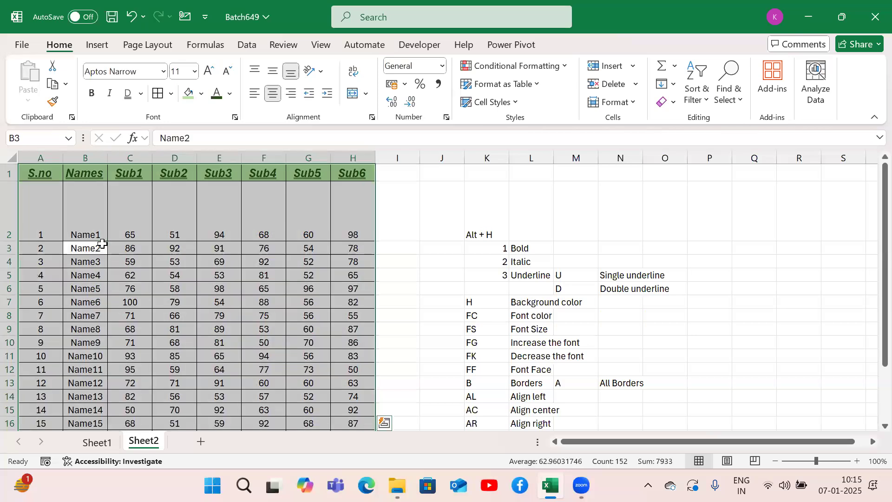
key(alt+h)
key(a)
key(t)
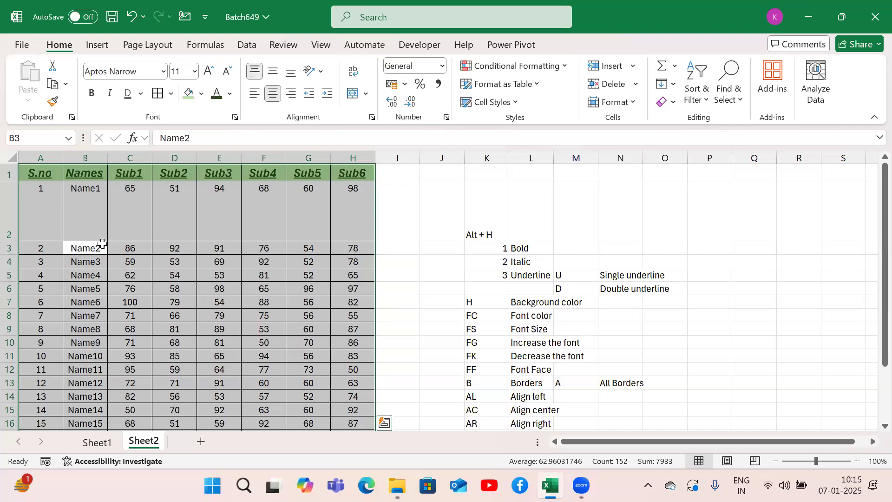
Step: Apply Middle Align to the selected marks table
key(alt+h)
key(a)
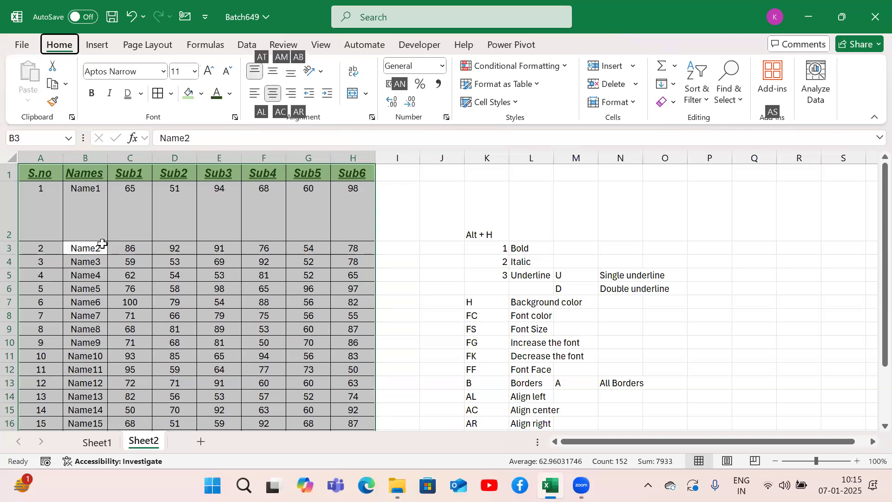
key(m)
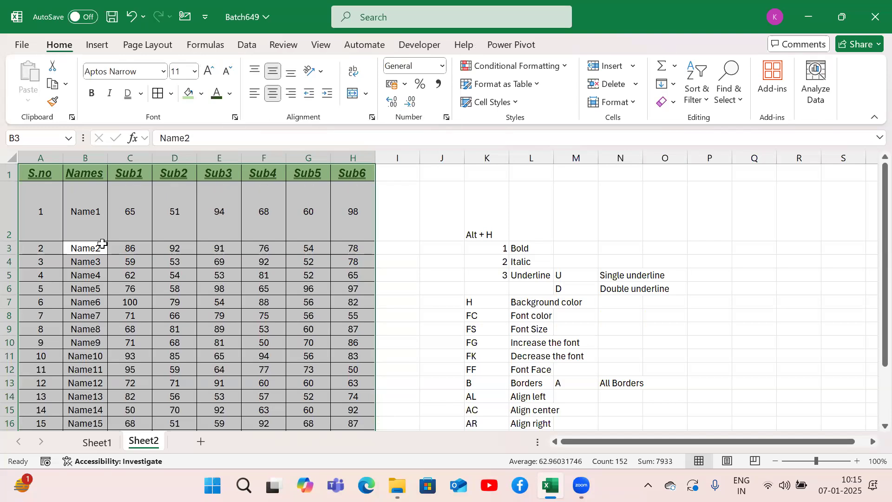
Step: Apply Bottom Align to the selected marks table and shrink row 2 back to about a single line's height
key(alt+h)
key(a)
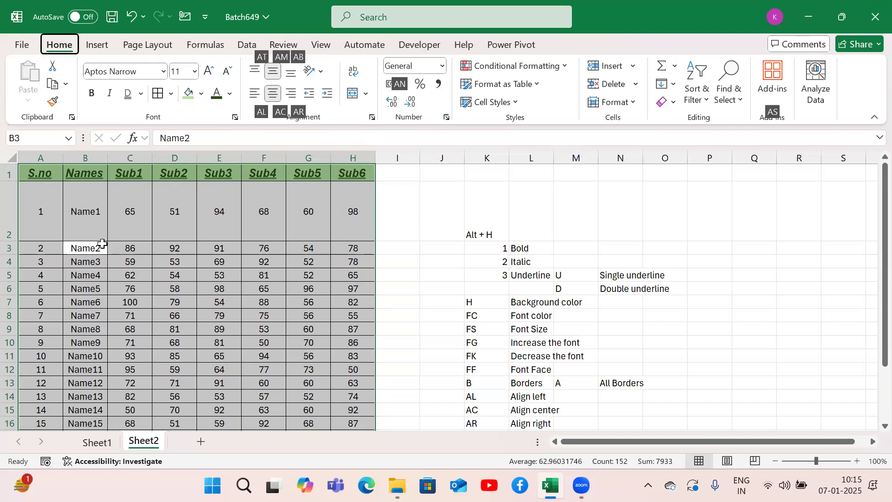
key(b)
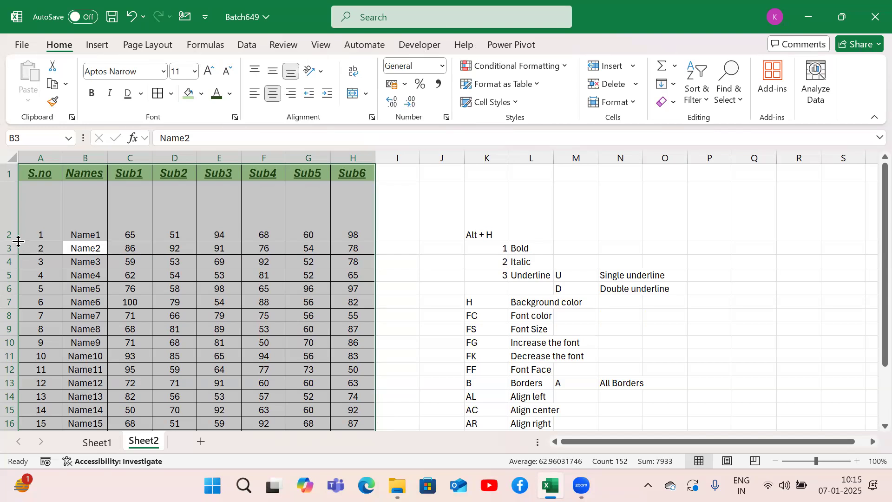
drag(19, 241, 22, 195)
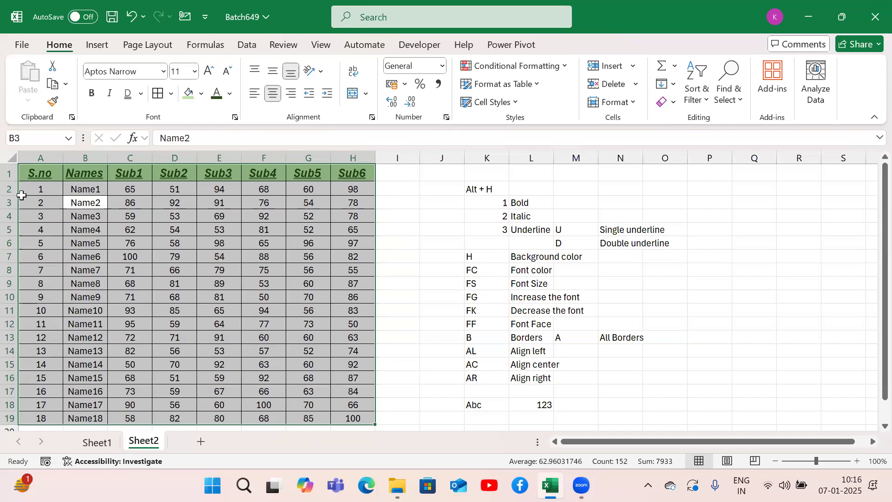
Step: With row 2 temporarily made tall again, cycle the marks table through Top, Middle and Bottom Align and restore the row height
drag(21, 195, 18, 240)
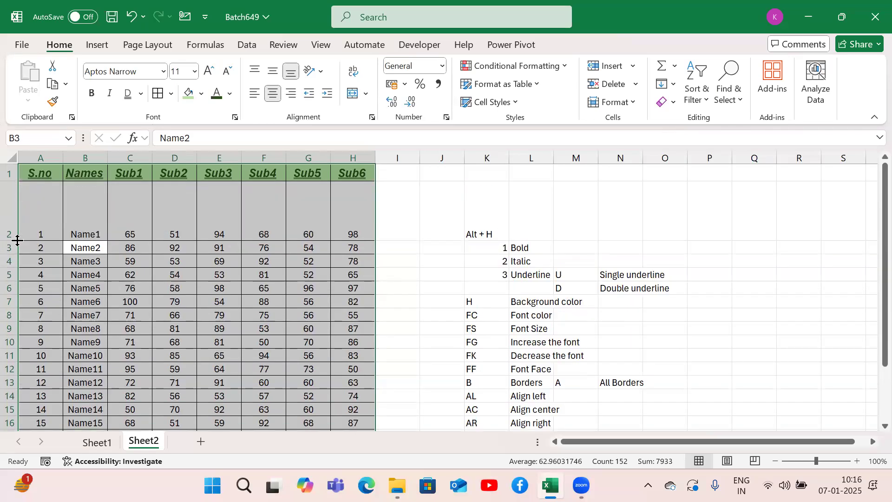
key(alt+h)
key(a)
key(t)
key(alt+h)
key(m)
key(alt+h)
key(a)
key(b)
click(454, 365)
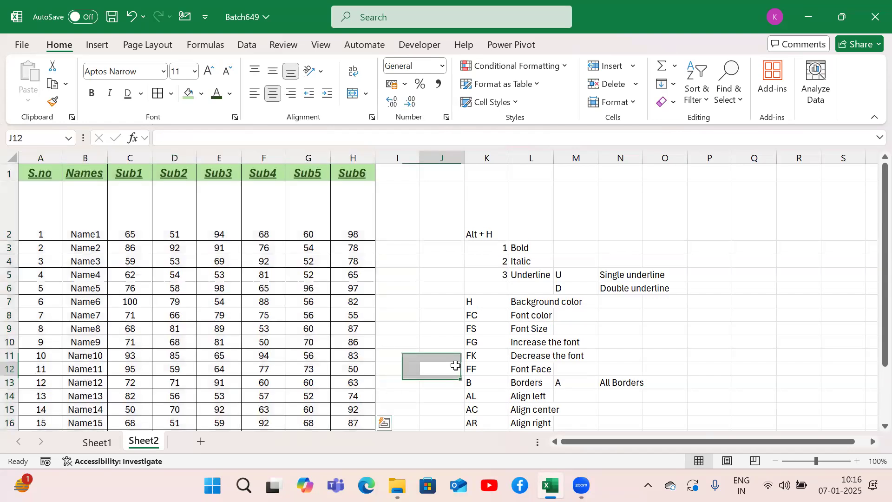
drag(10, 241, 11, 197)
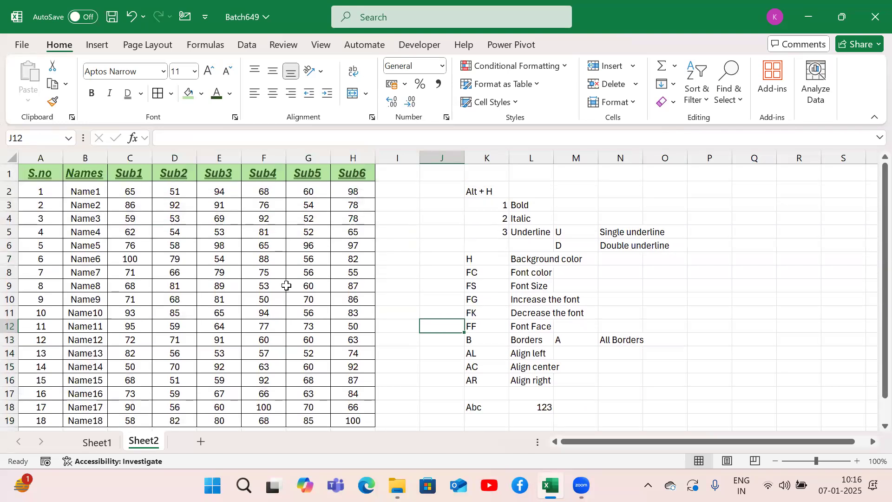
Step: Clear the sample entries Abc and 123 from cells K18 and L18 below the shortcut notes
click(489, 336)
key(Down)
key(Down)
key(Down)
key(Down)
key(Down)
key(Down)
key(Down)
key(Down)
key(Down)
key(Down)
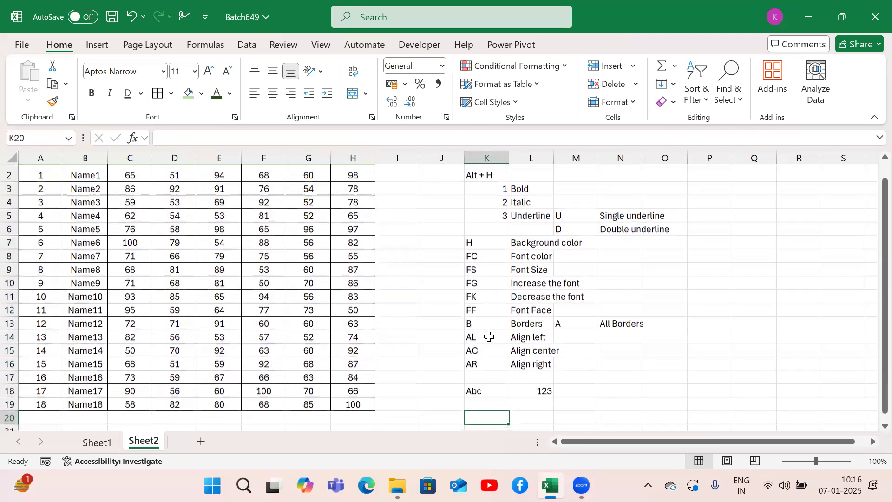
key(Up)
key(Up)
key(Up)
key(Up)
key(Up)
key(shift+Right)
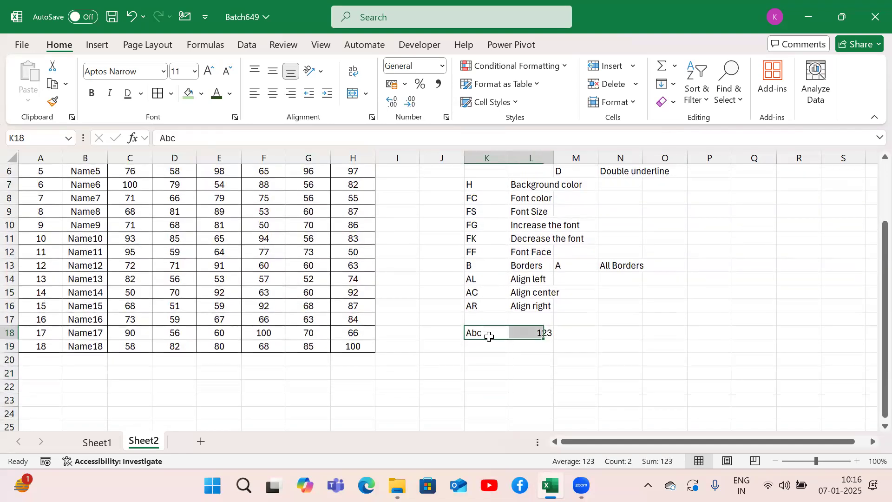
key(Delete)
Step: Add the shortcut note "At" with the description "Align top" in K17 and L17
key(Up)
text(At)
key(Right)
key(Left)
key(Right)
text(Align top)
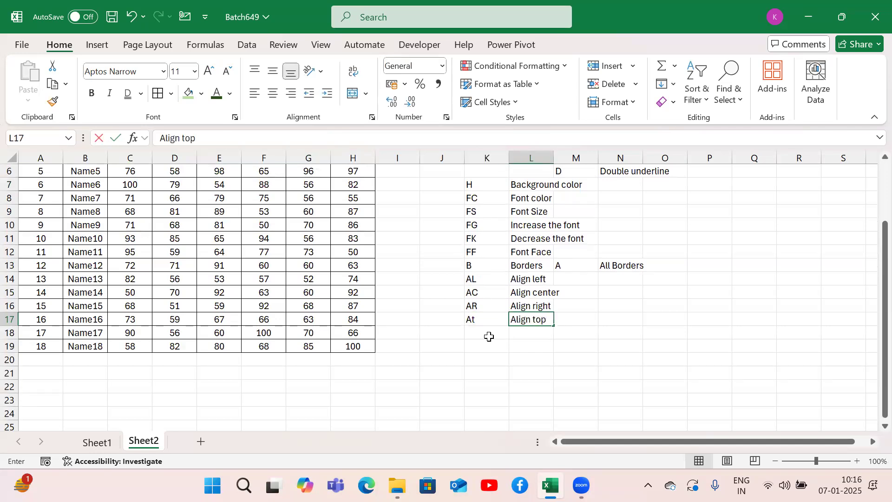
Step: Add the shortcut note "AM" with the description "Align middle" in K18 and L18
click(489, 337)
text(A)
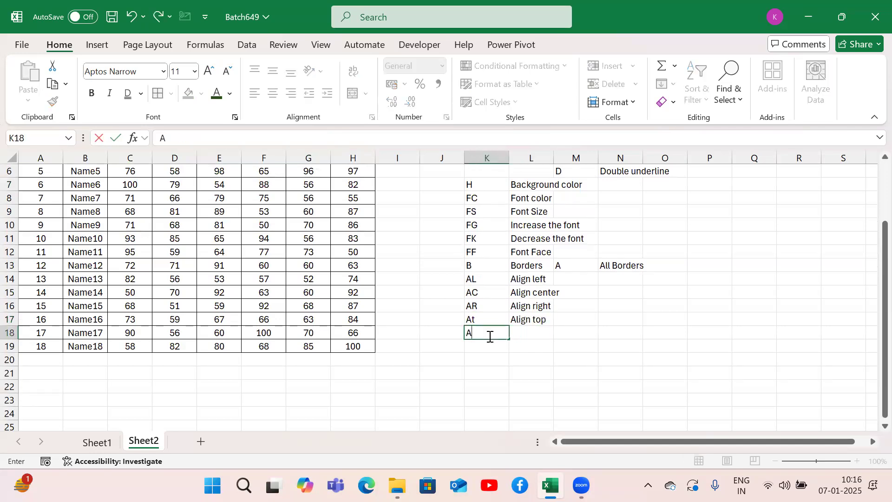
text(M)
key(Right)
text(Align middle)
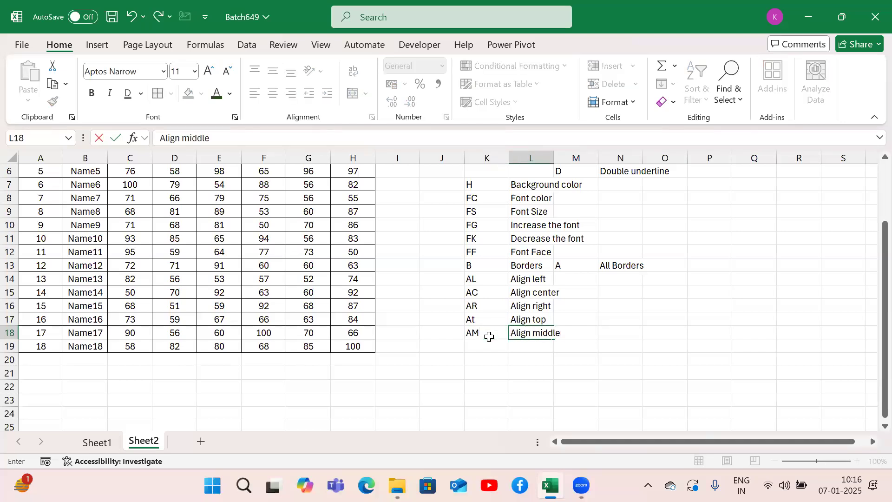
key(Return)
Step: Add the shortcut note "AB" with the description "Align bottom" in K19 and L19
text(A)
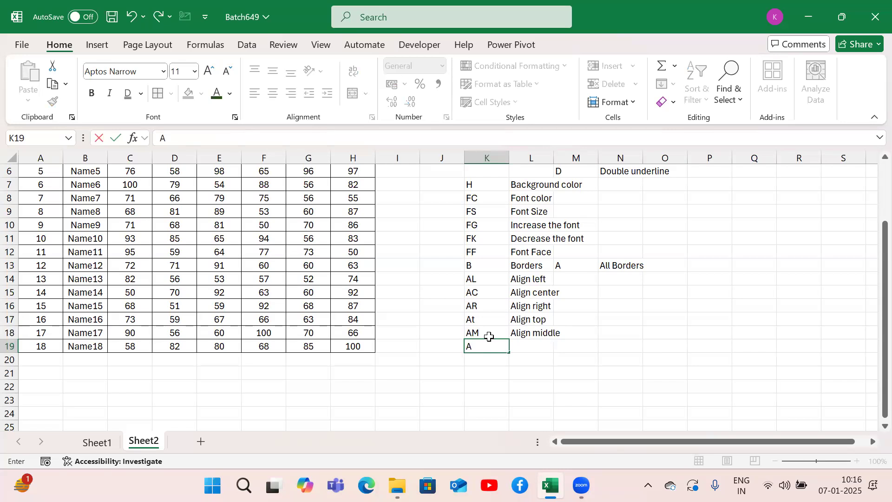
text(B)
key(Tab)
text(Align bottom)
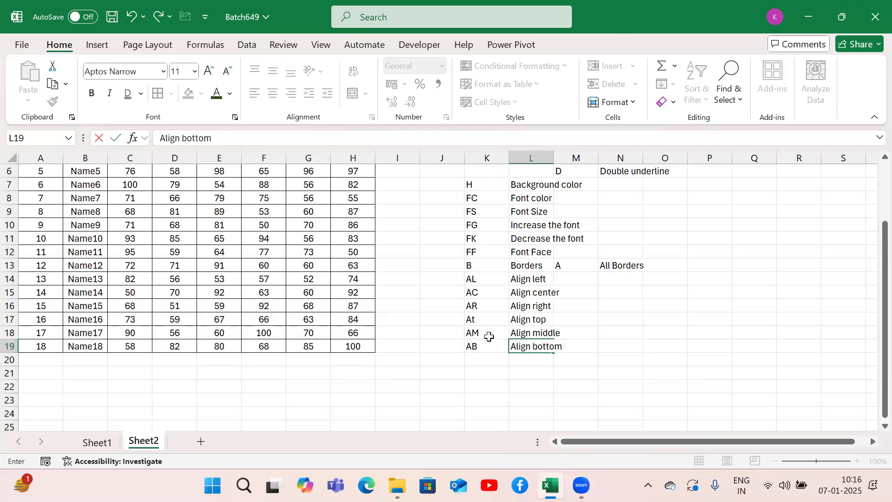
key(Return)
Step: Select the marks table's header row A1:H1 and set its text orientation to Angle Counterclockwise
key(Left)
key(Left)
key(Left)
key(Up)
key(ctrl+Up)
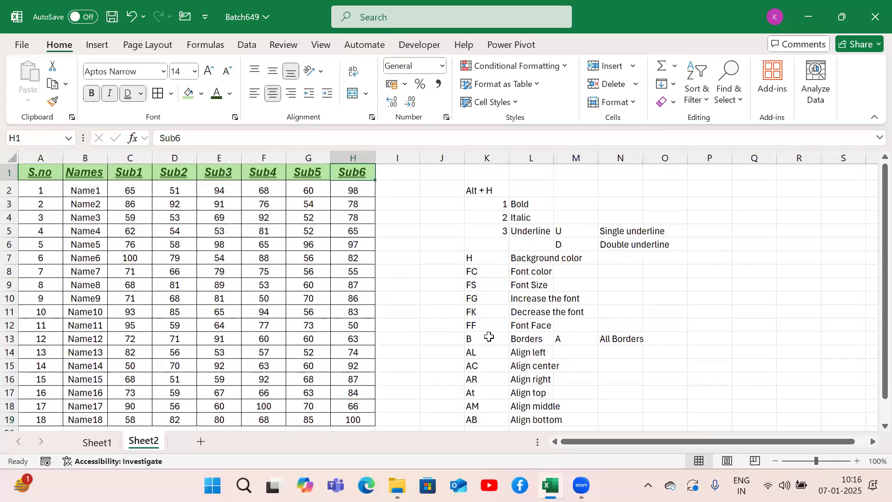
key(ctrl+Left)
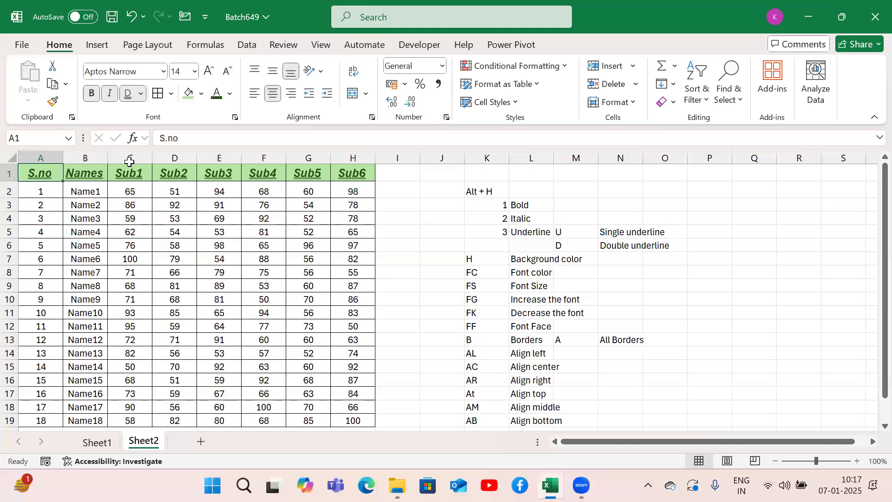
key(ctrl+shift+Right)
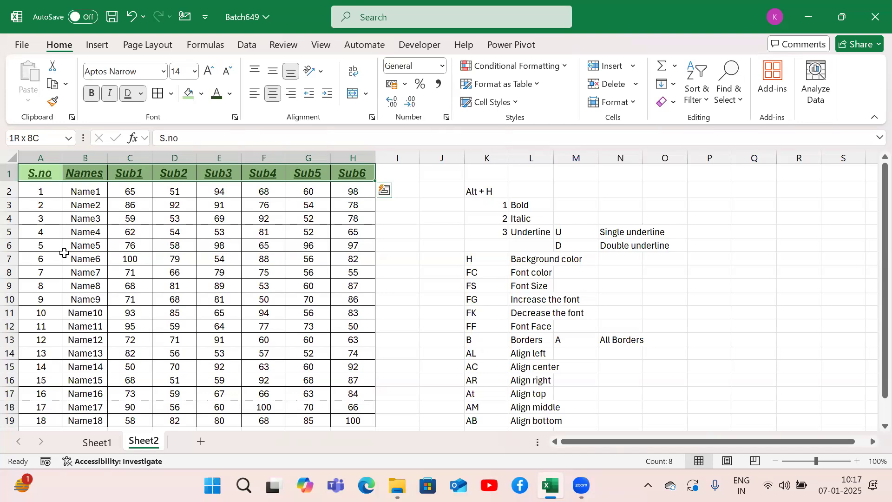
key(alt)
key(h)
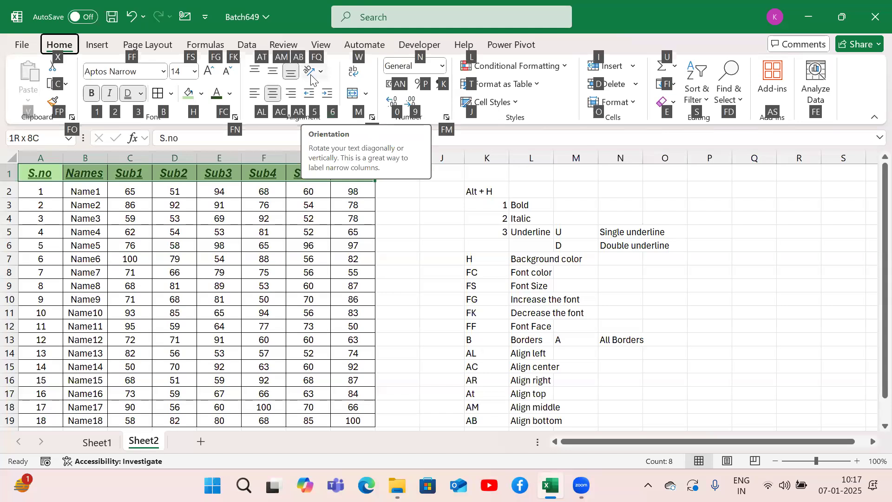
key(f)
key(q)
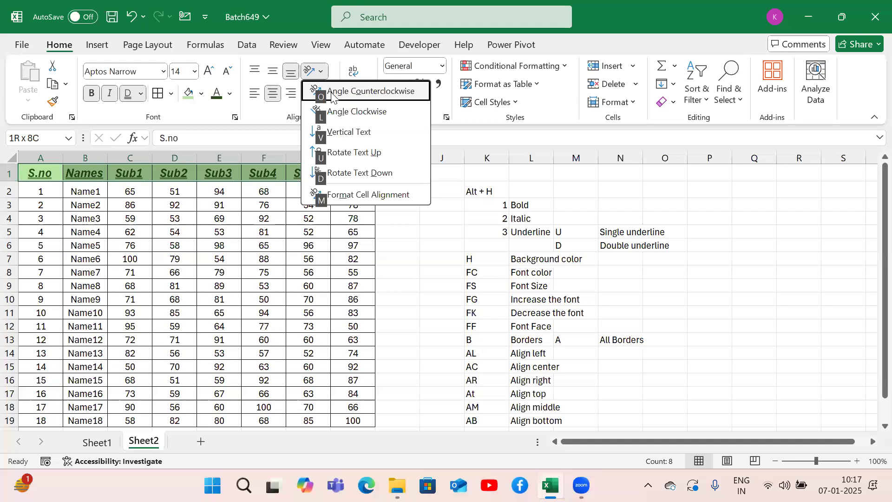
click(366, 93)
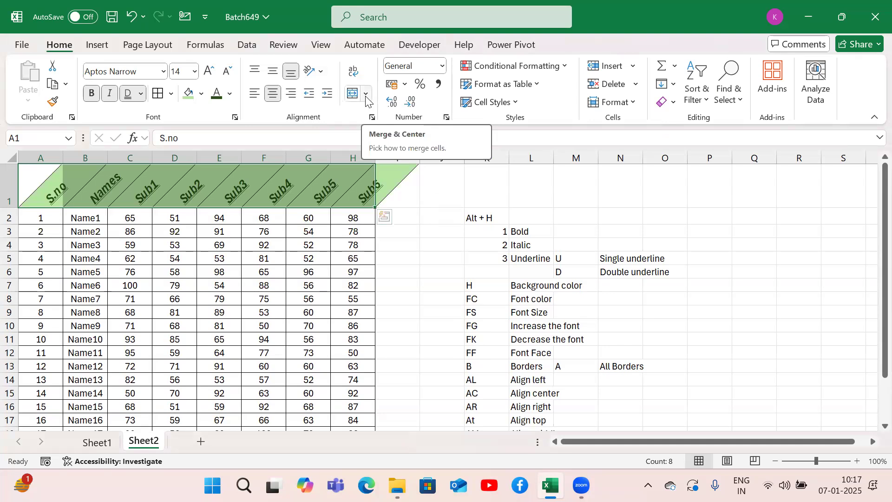
Step: Change the selected header row's text orientation to Angle Clockwise
key(alt)
key(h)
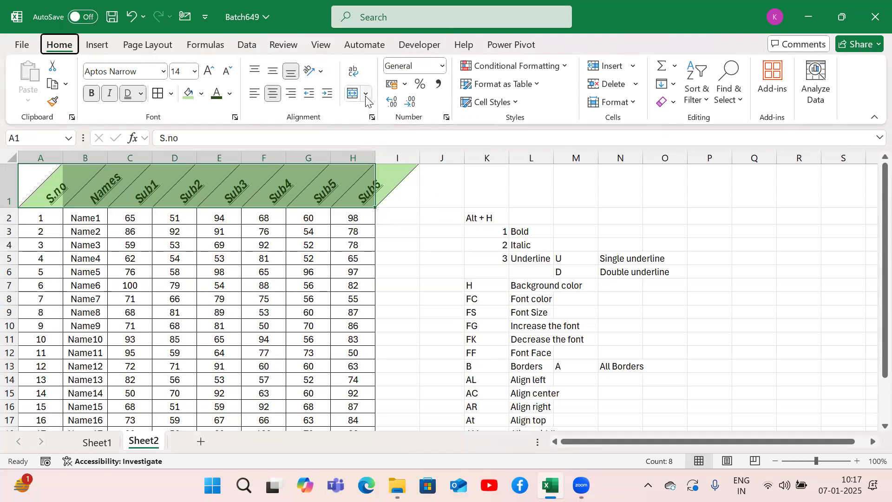
key(f)
key(q)
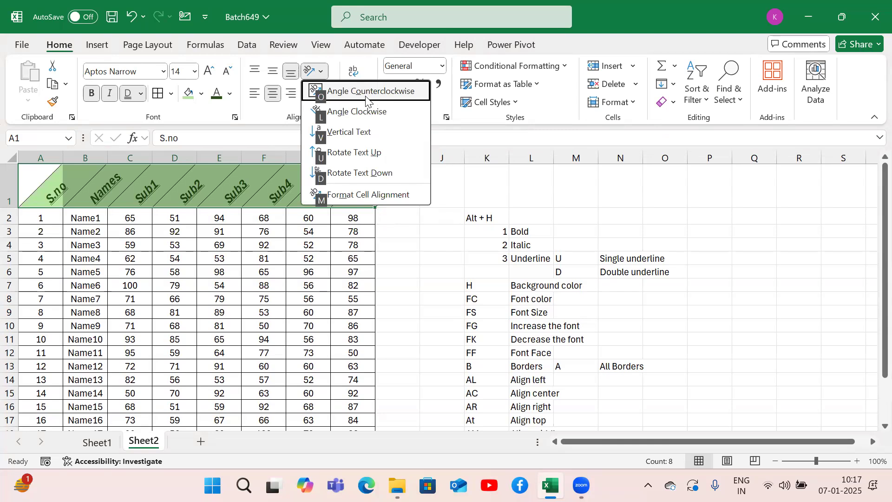
key(l)
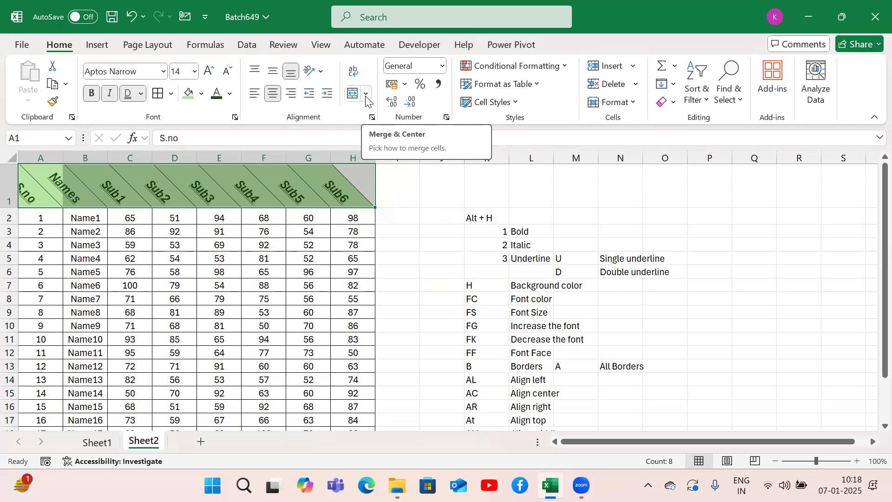
Step: Change the selected header row's text orientation to Vertical Text
key(alt)
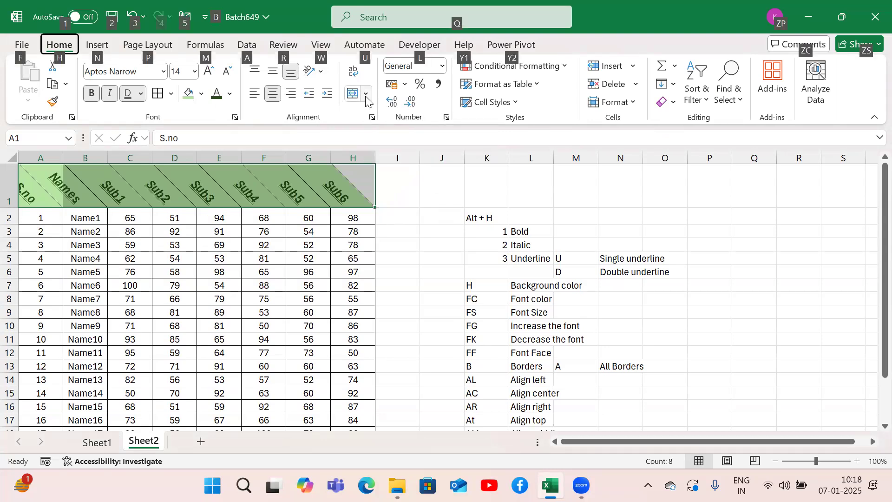
key(h)
key(f)
key(q)
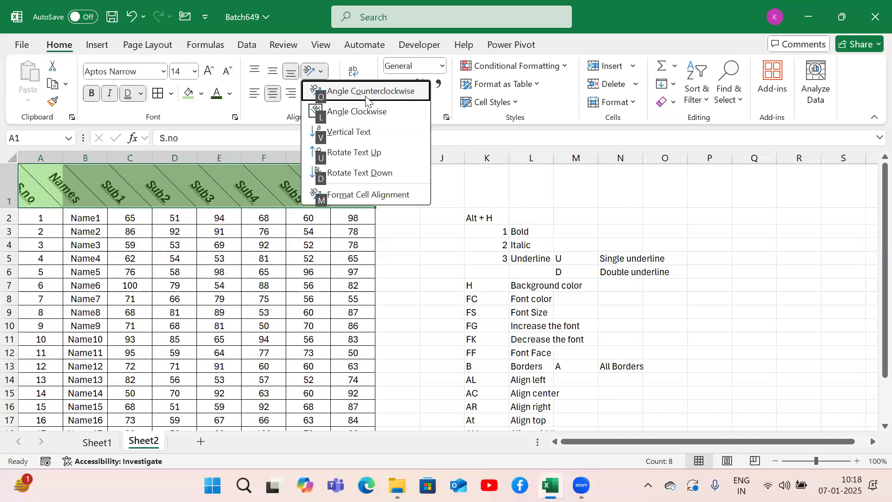
click(321, 136)
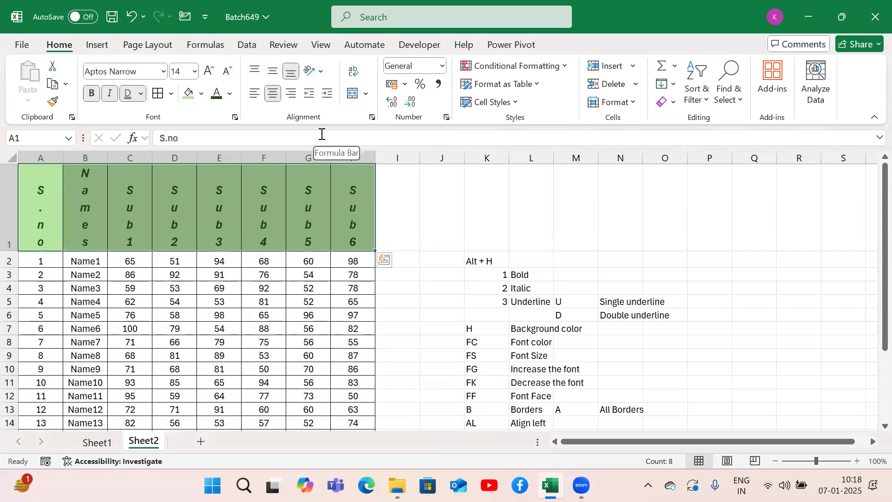
Step: Set the header row's text orientation to 90 degrees through the Format Cell Alignment settings
key(alt)
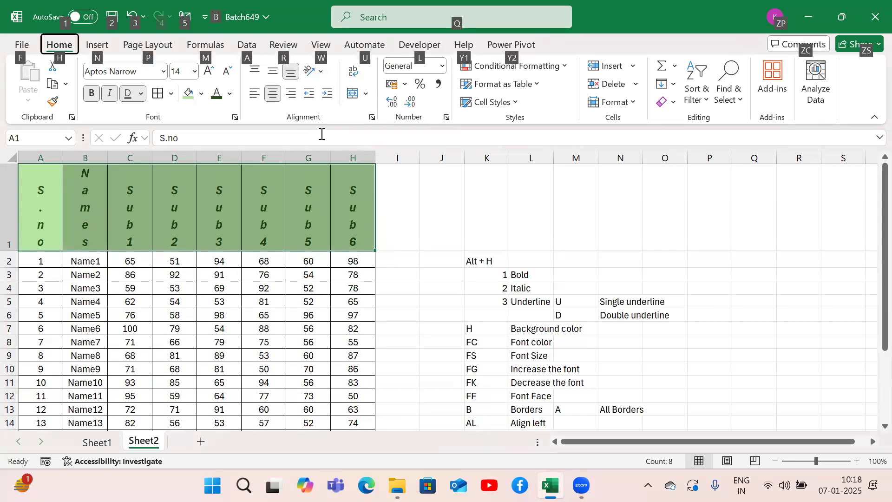
key(h)
key(f)
key(q)
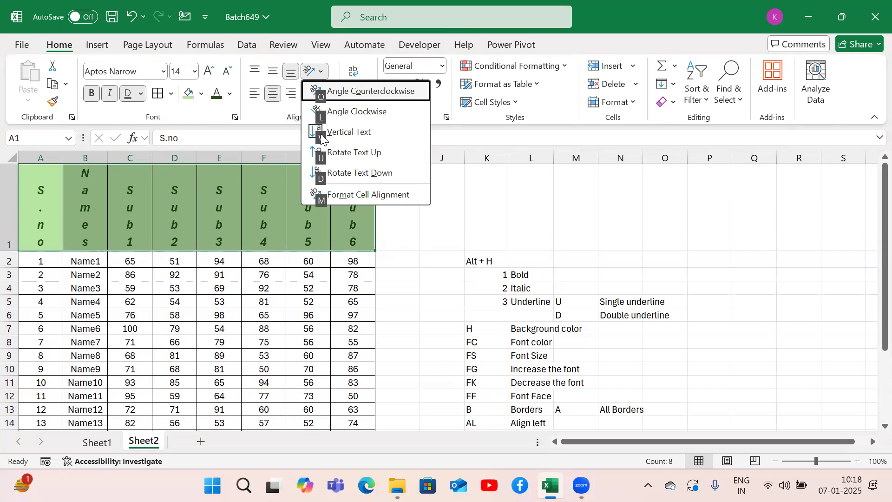
key(m)
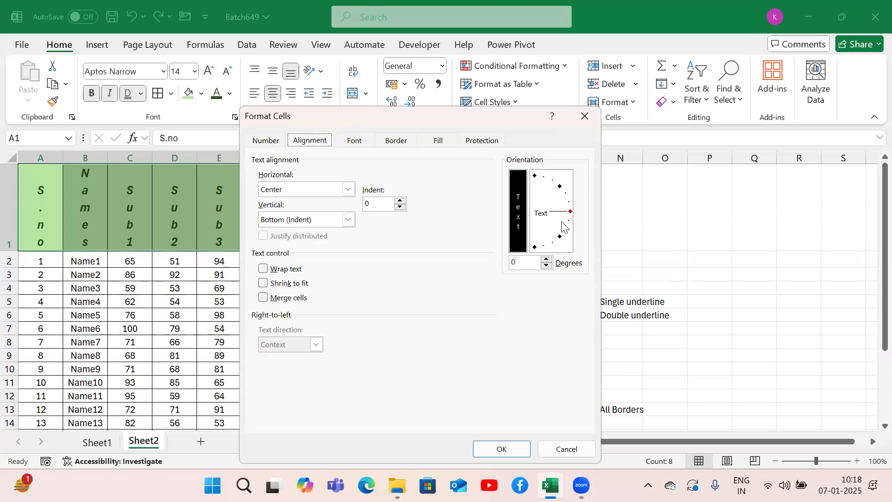
click(519, 265)
key(BackSpace)
text(90)
key(Return)
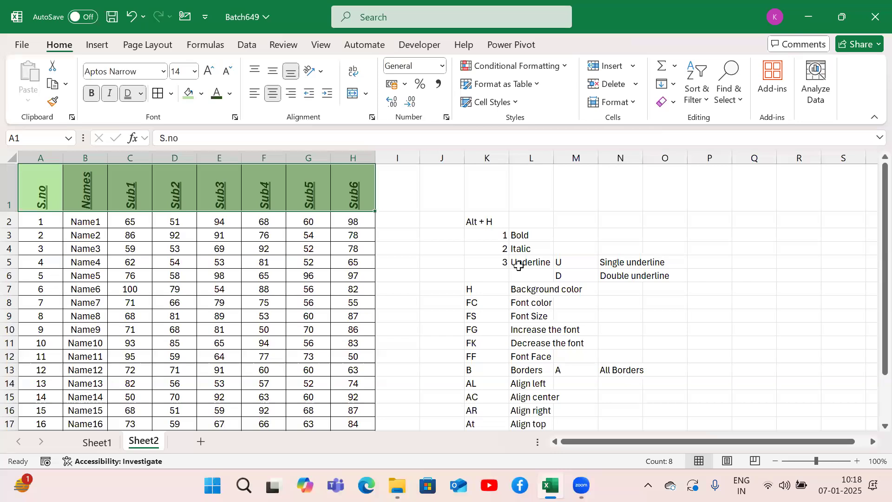
Step: Return the header row's text to horizontal by resetting the orientation angle in the Format Cell Alignment settings
click(315, 71)
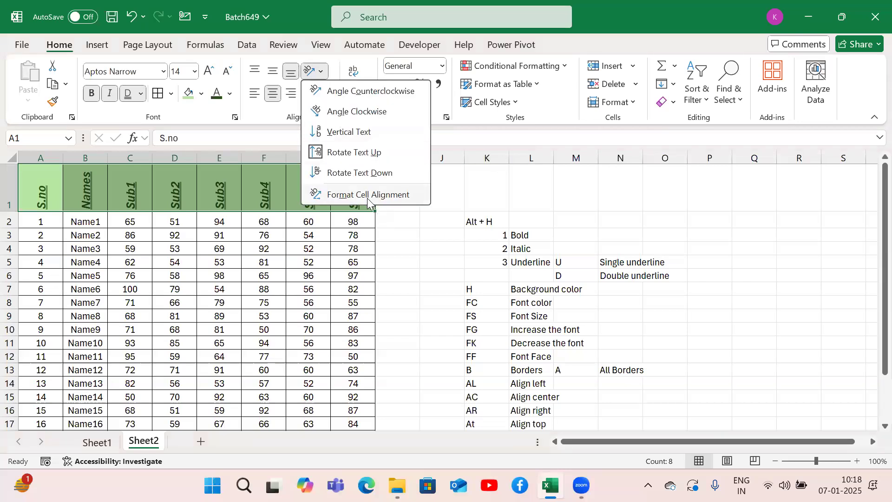
click(368, 198)
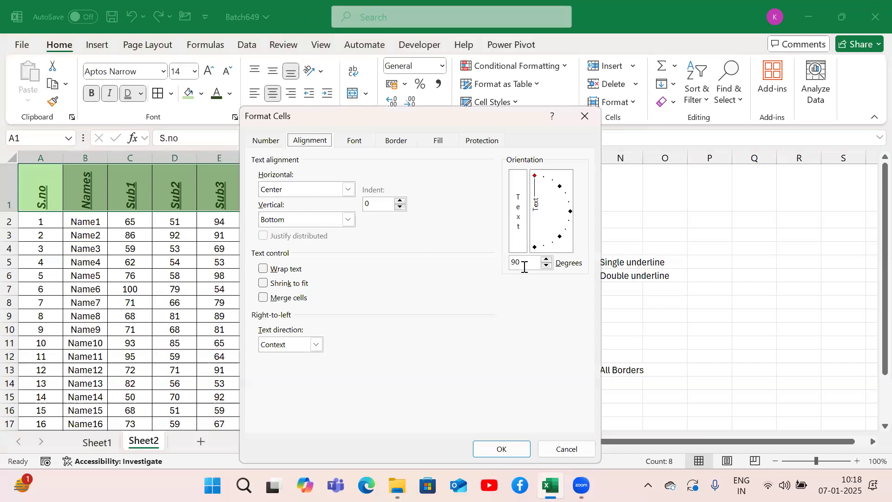
click(518, 263)
key(BackSpace)
click(505, 453)
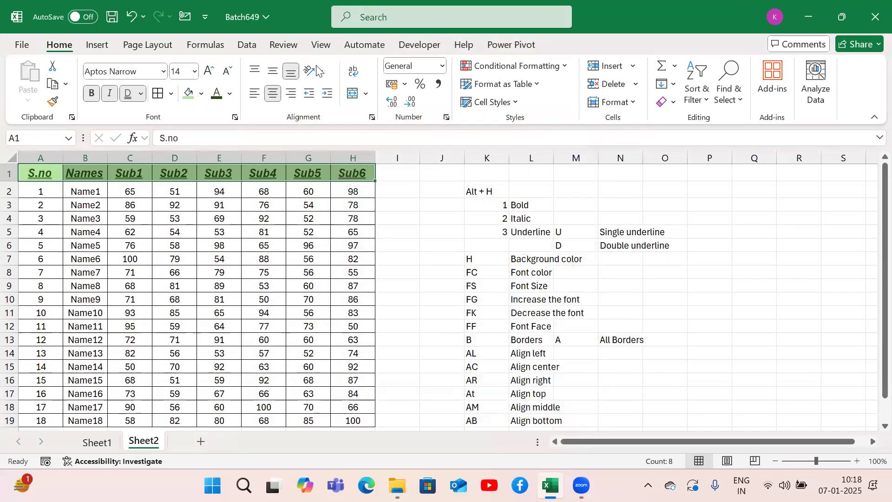
Step: Set the selected header row's text orientation to 45 degrees through the Format Cell Alignment settings
click(320, 72)
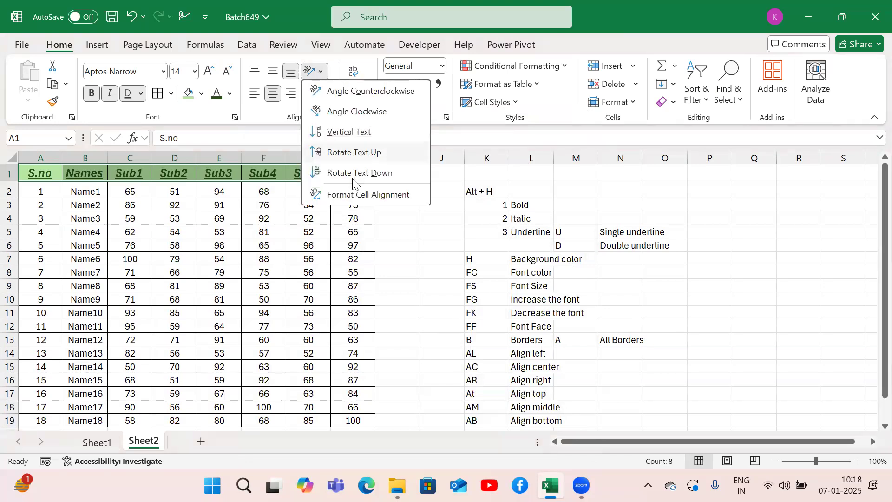
click(344, 195)
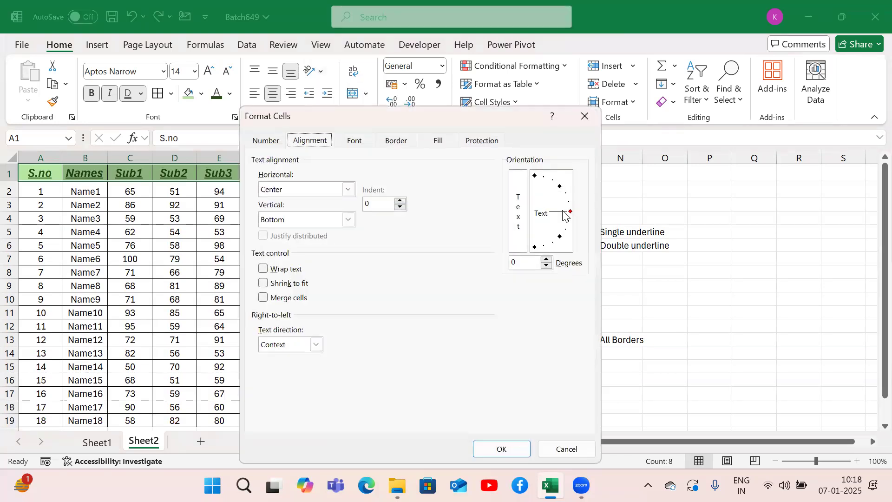
click(561, 188)
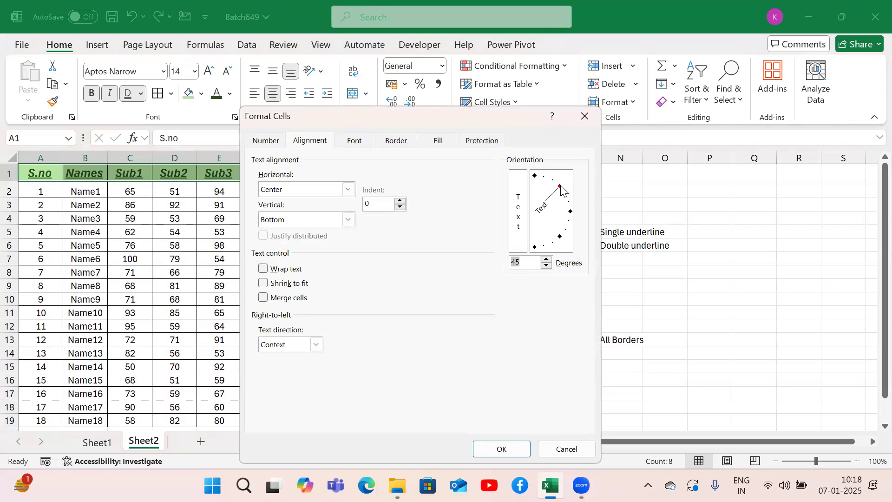
click(500, 449)
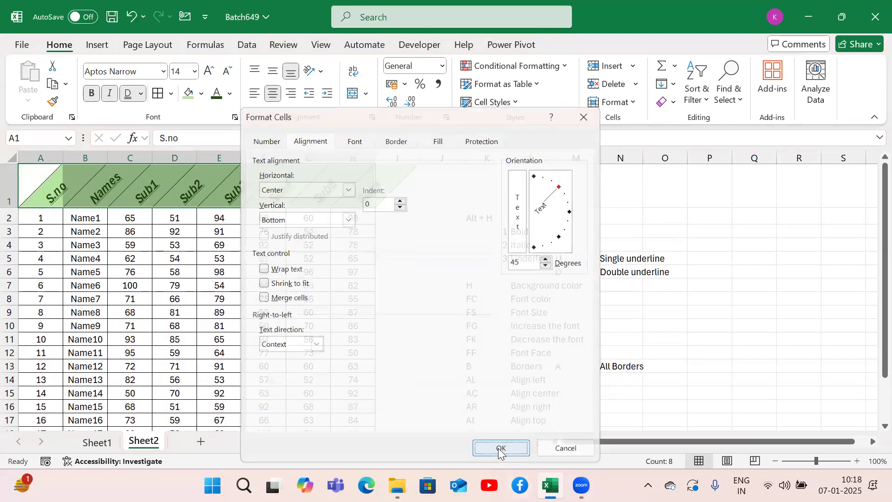
Step: Reset the header row's text orientation to 0 degrees through the Format Cell Alignment settings
click(320, 71)
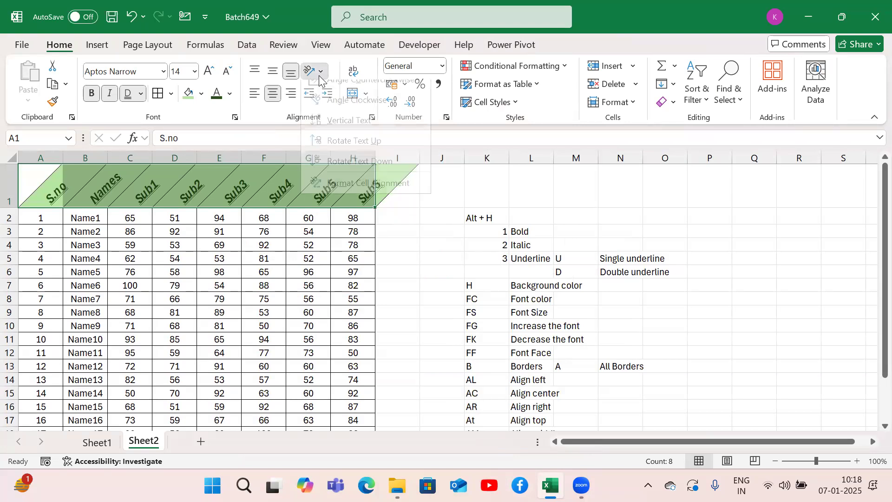
click(344, 193)
double_click(531, 261)
key(BackSpace)
text(0)
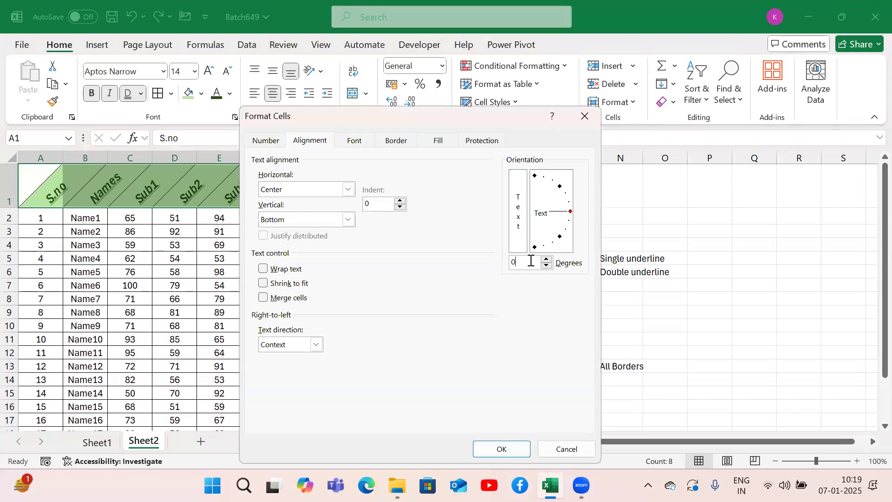
key(Return)
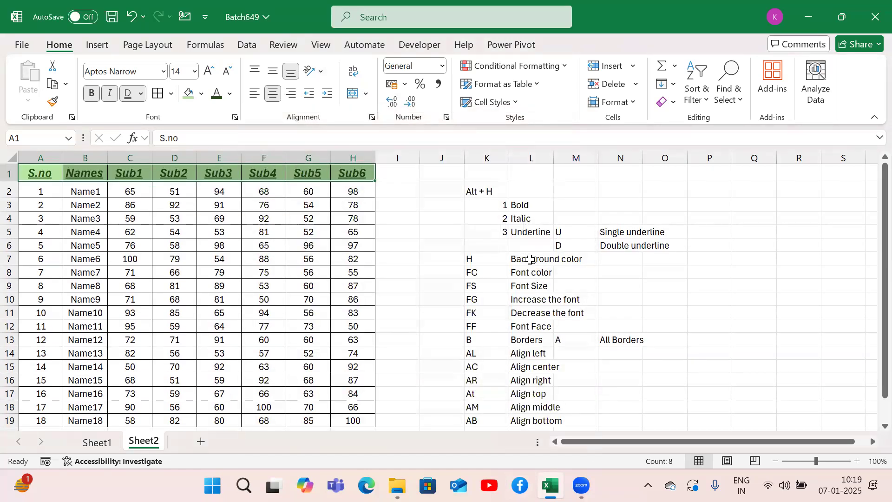
Step: Review the header row's Format Cell Alignment settings and close them without changing anything
click(321, 72)
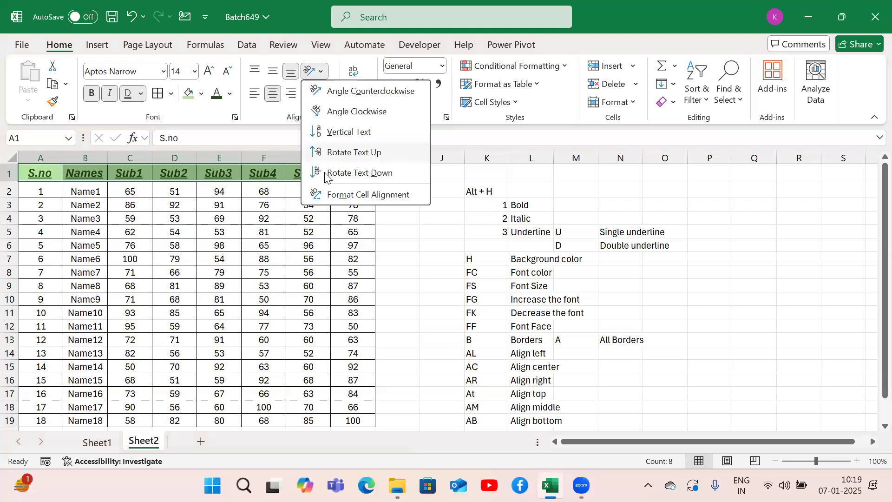
click(333, 194)
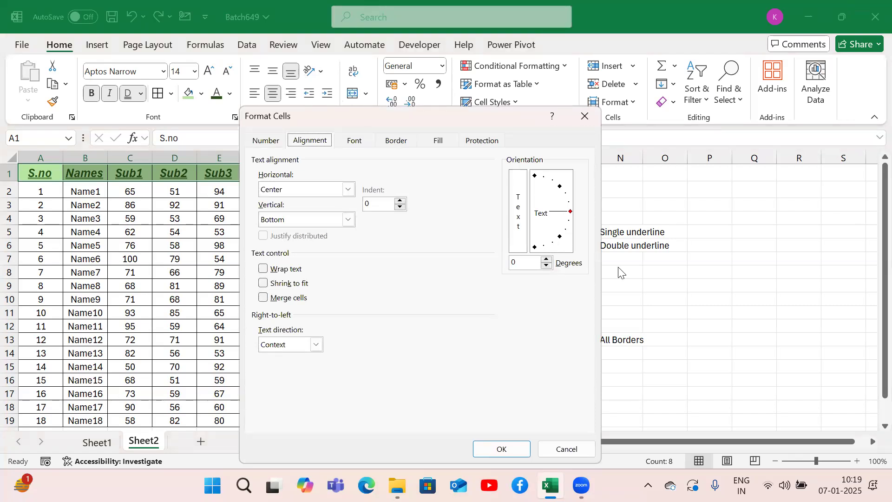
click(513, 447)
Step: Add the shortcut FQ in K20 with the description "Orientation" in L20 beneath the alignment shortcuts
click(507, 340)
key(Left)
key(Right)
key(ctrl+Down)
key(Down)
scroll(508, 340, down, 1)
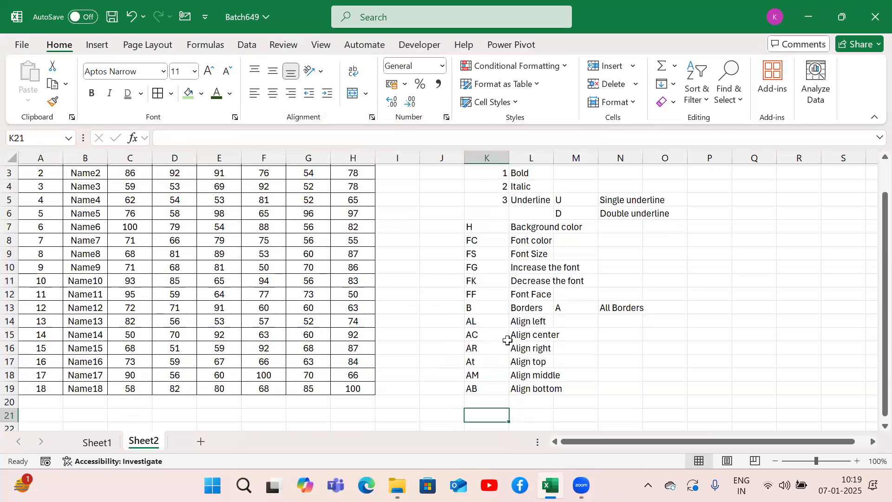
text(FQ)
key(Tab)
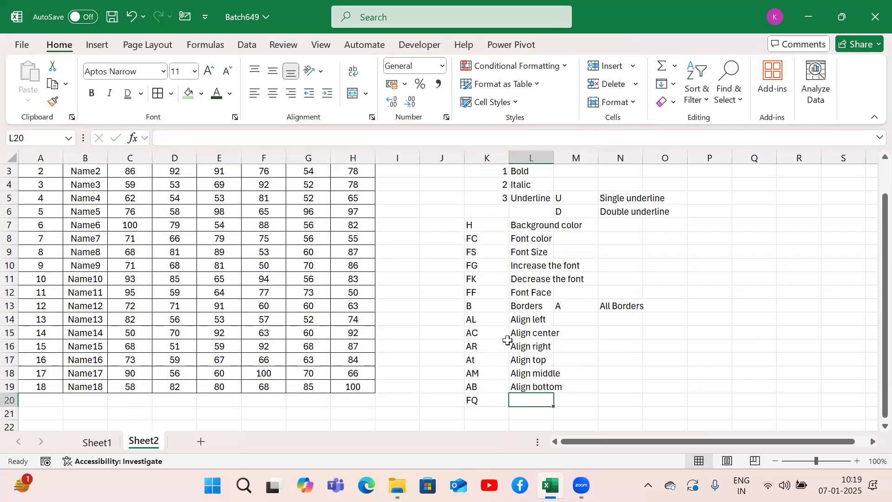
text(T)
key(BackSpace)
text(Orientation)
key(Return)
Step: Return to cell A1 of the marks table and save the workbook
key(Left)
key(Left)
key(Left)
key(Left)
key(ctrl+Up)
key(ctrl+Up)
key(ctrl+Left)
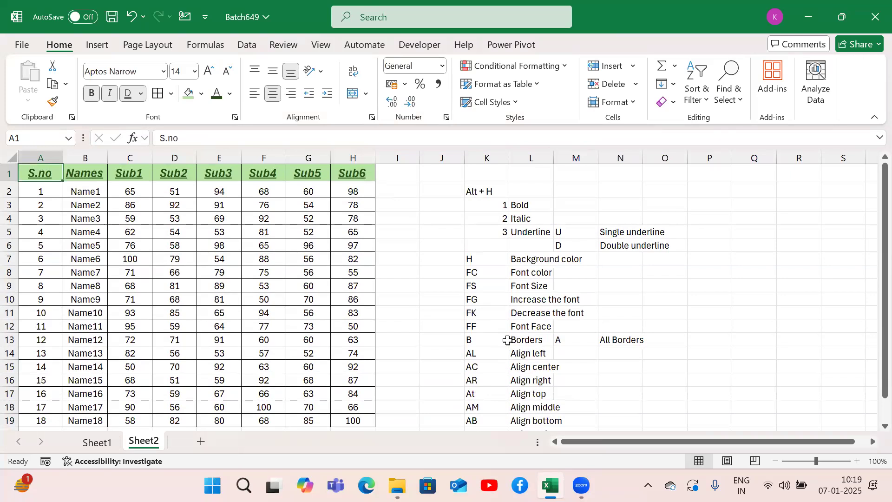
key(ctrl+s)
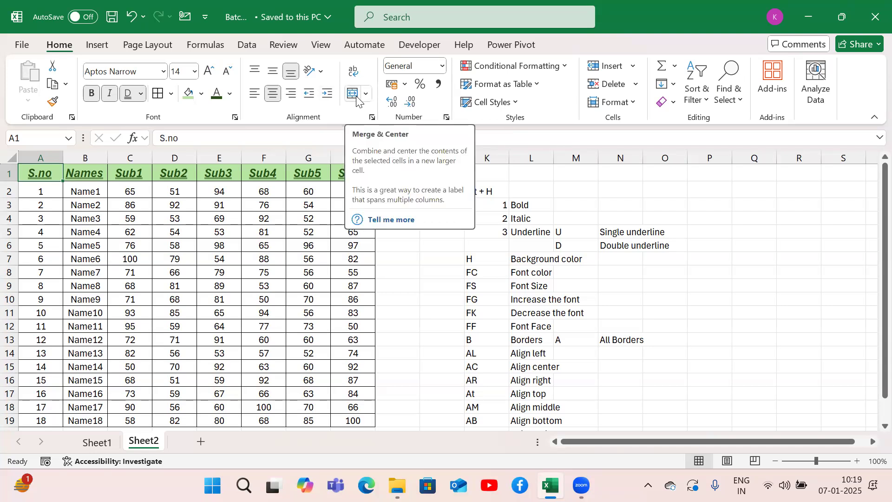
Step: Add a new worksheet and apply Merge & Center to the range C4:E7 on it
click(201, 443)
click(130, 216)
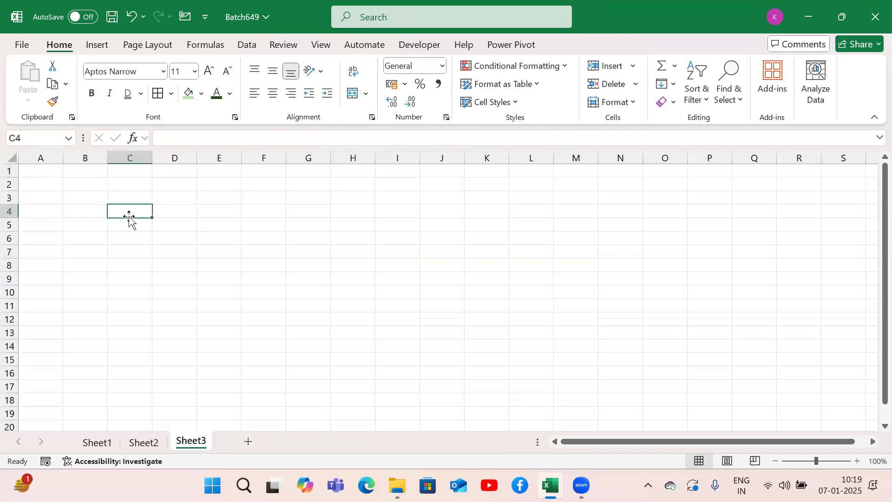
key(shift+Right)
key(shift+Right)
key(shift+Down)
key(shift+Down)
key(shift+Down)
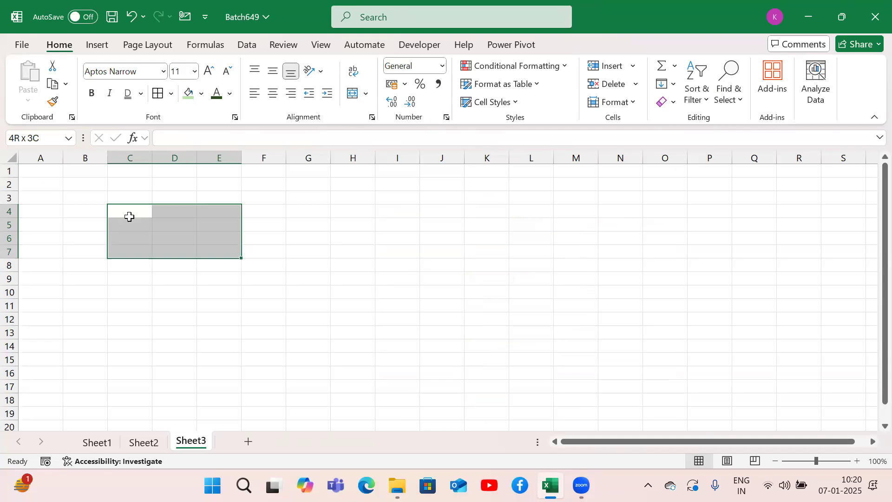
key(alt+h)
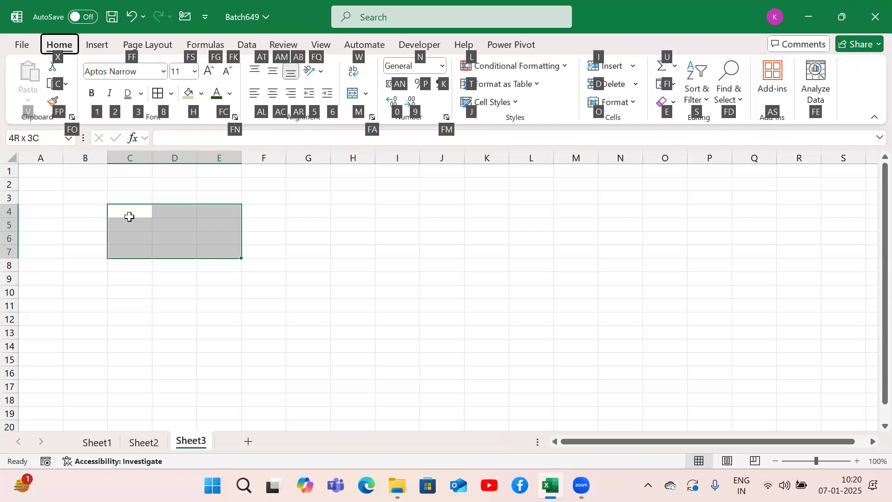
key(m)
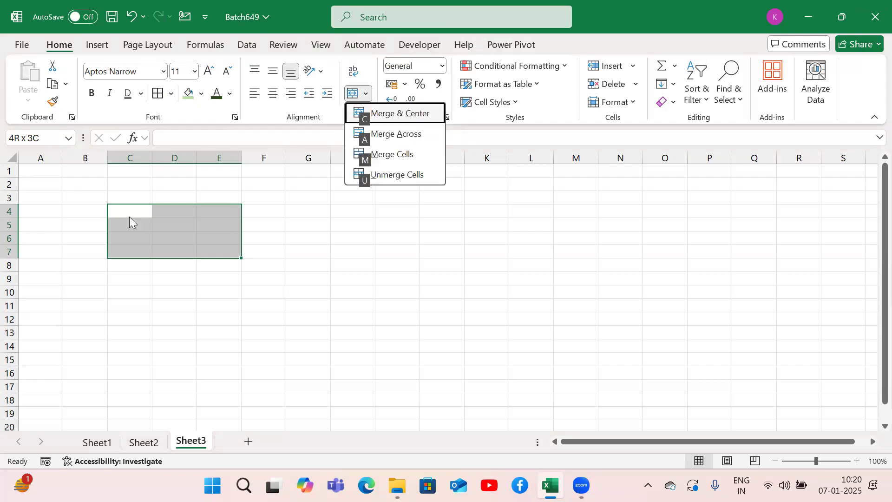
key(c)
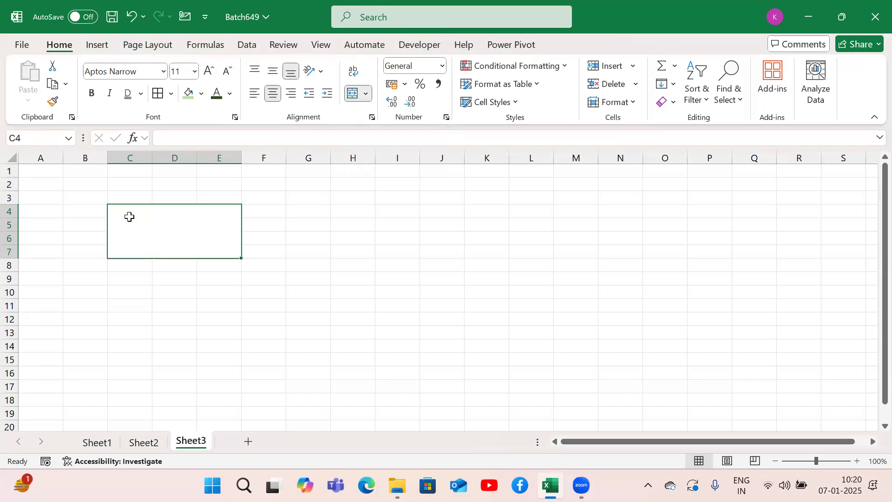
Step: Label the merged block with "Merge & center" in D3 and its shortcut "Alt + H + M + C" in D2
key(Up)
key(Right)
text(Merge & center)
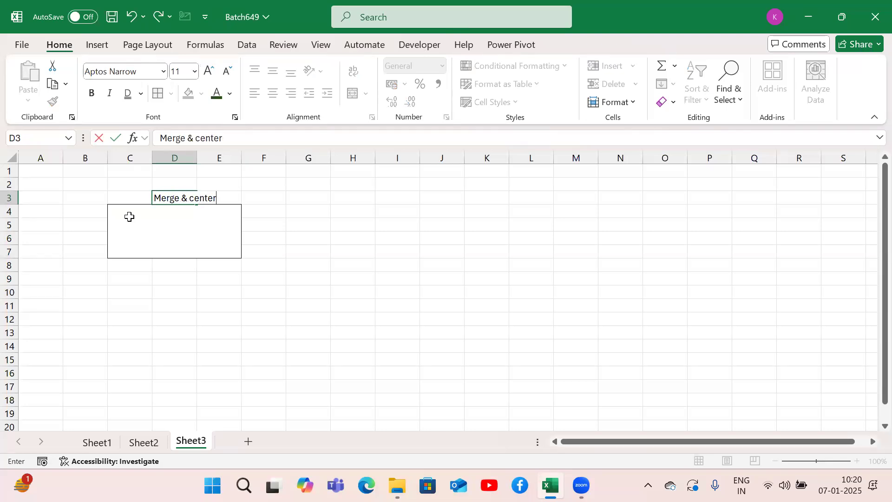
key(Up)
text(Alt +)
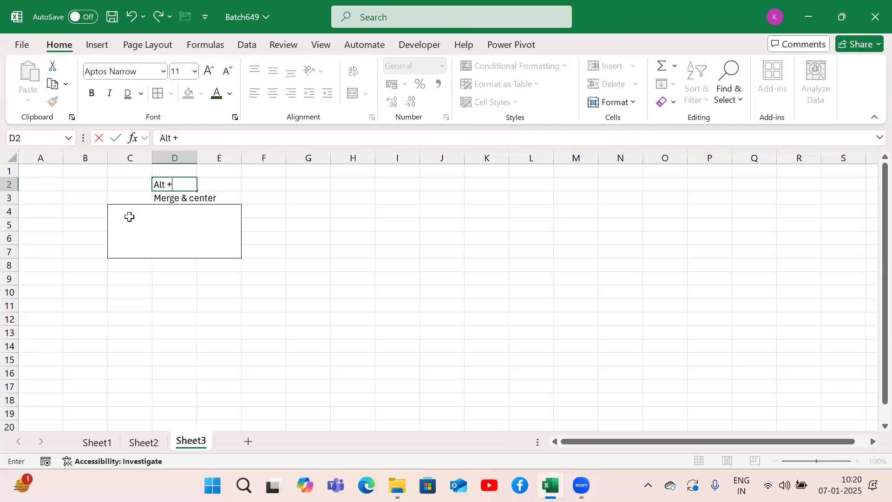
text( H + M + C)
key(Return)
Step: Enter "Excel" in the merged cell C4:E7 and reselect that cell
click(129, 216)
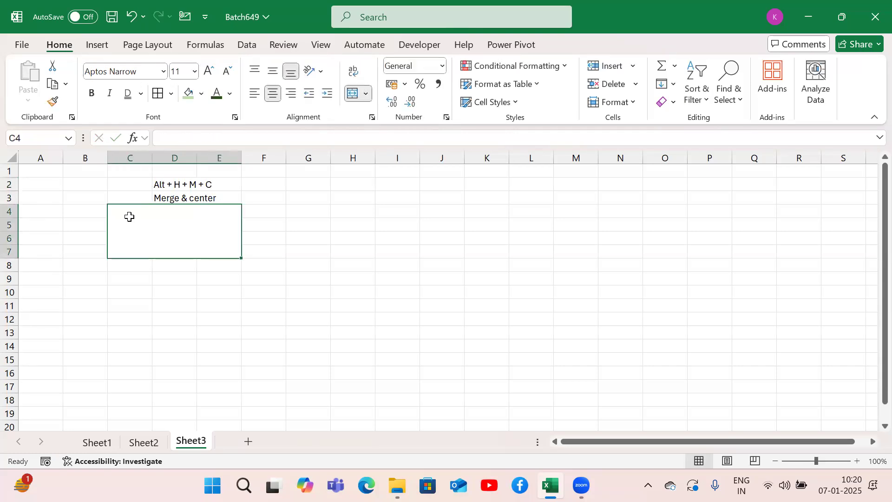
text(Excel)
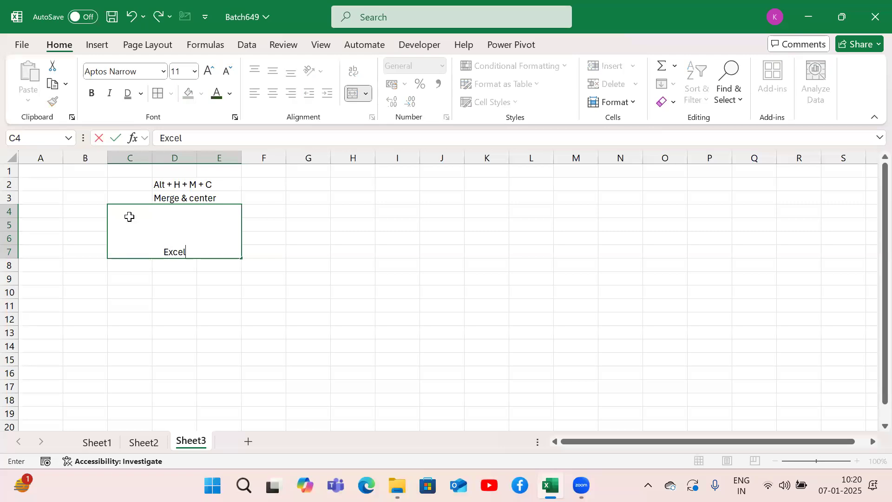
key(Return)
click(129, 216)
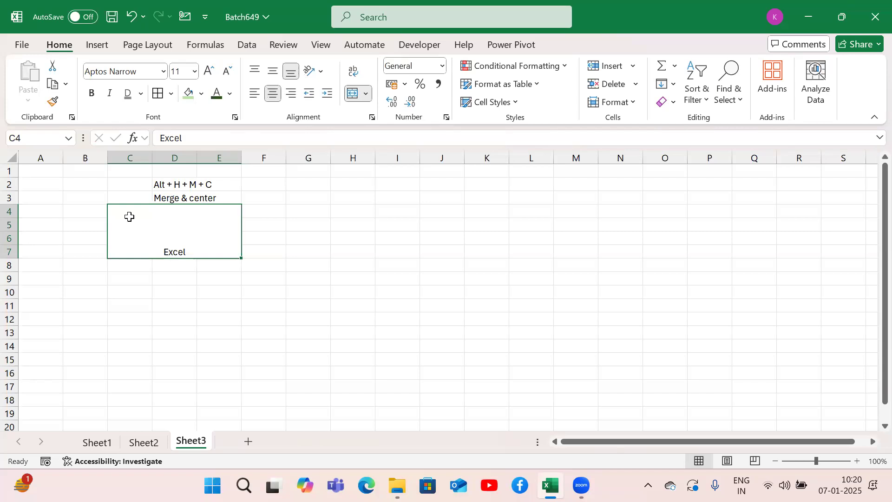
Step: Apply Merge Across to the range G4:I7
key(Right)
key(Right)
key(Right)
key(Up)
key(Up)
key(Up)
key(Left)
key(shift+Right)
key(shift+Right)
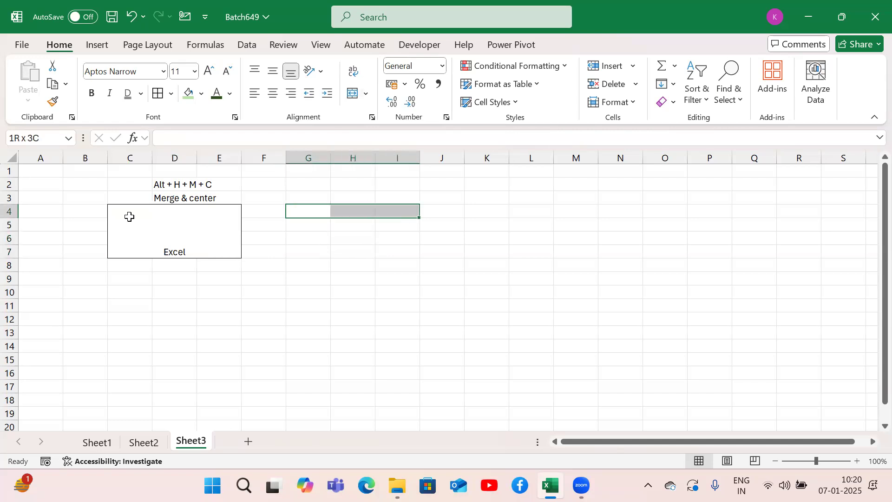
key(shift+Down)
key(shift+Down)
key(shift+Down)
key(alt)
key(h)
key(m)
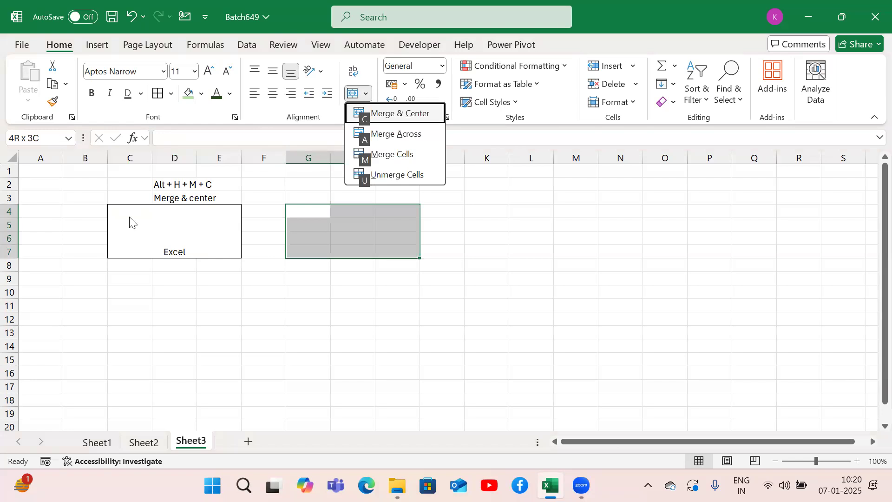
key(a)
Step: Apply All Borders to the rows merged across in G4:I7
key(alt)
key(h)
key(b)
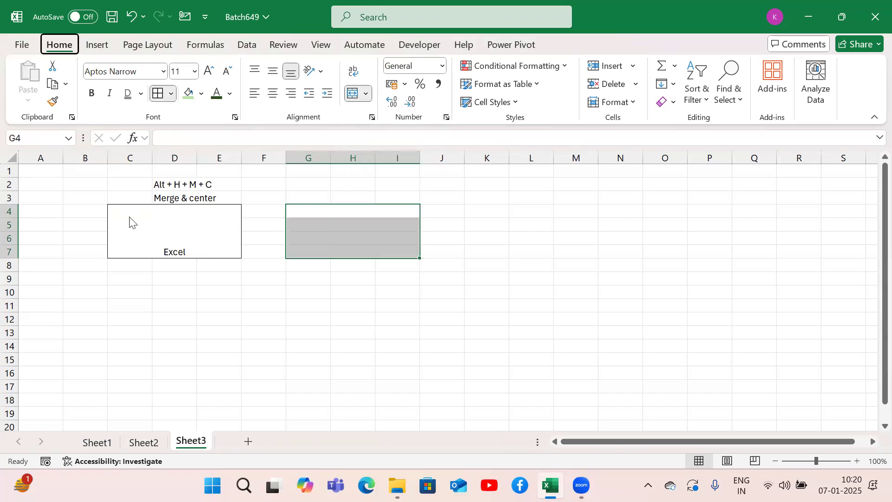
key(a)
Step: Label the G4:I7 block with "Merge Across" in H3 and its shortcut "Alt + H + M + A" in H2
key(Up)
key(Up)
key(Down)
key(Right)
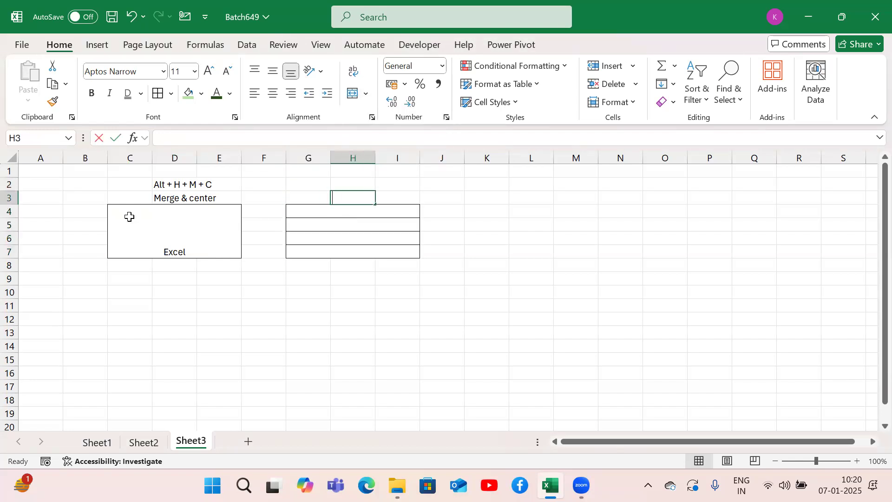
text(Merge Across)
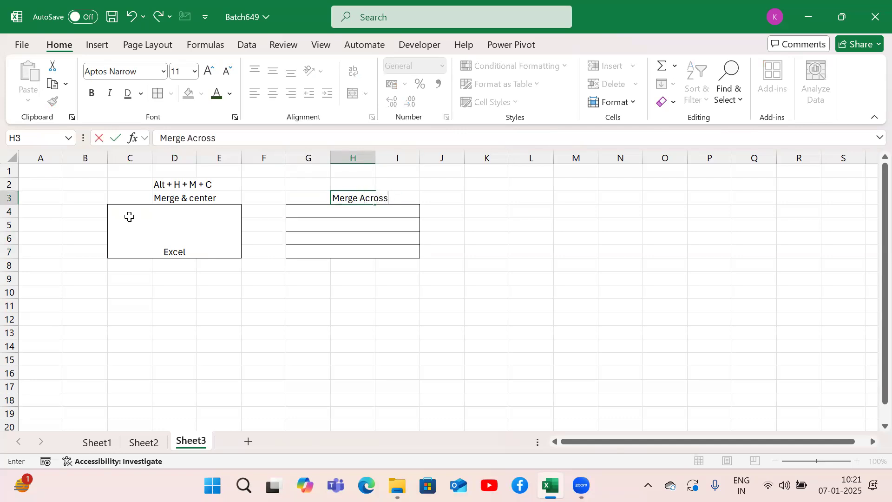
key(Return)
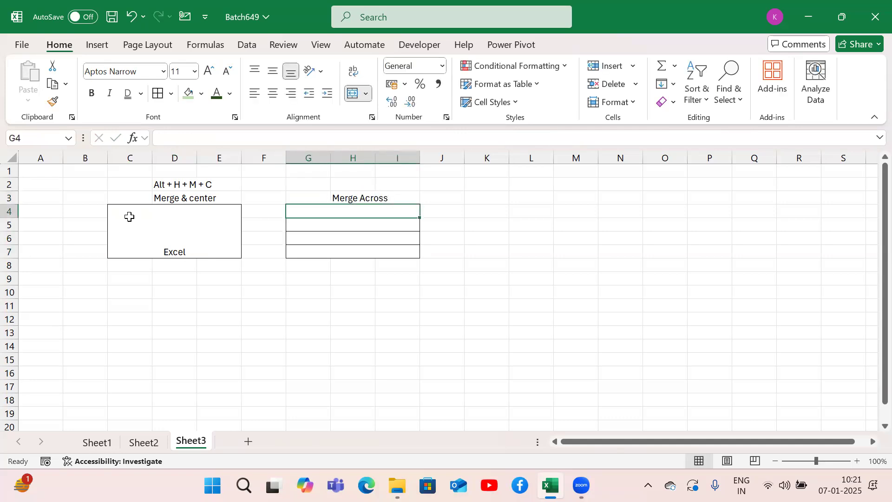
key(Up)
key(Up)
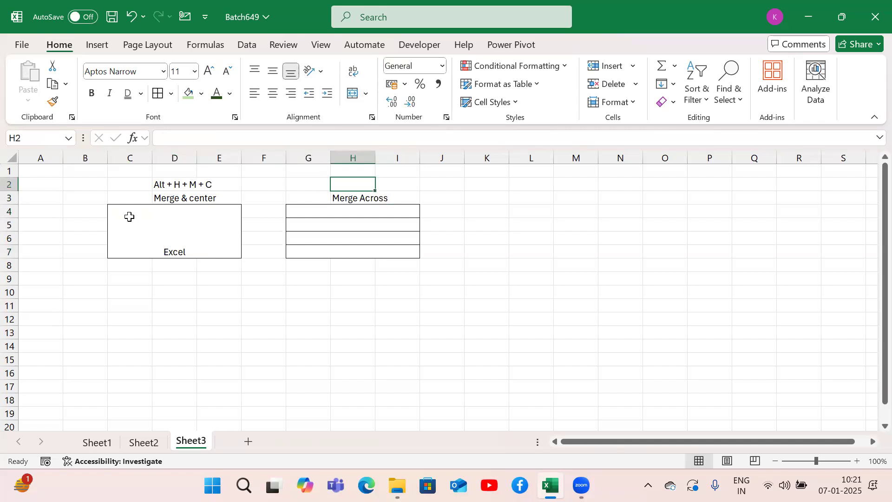
text(Alt +)
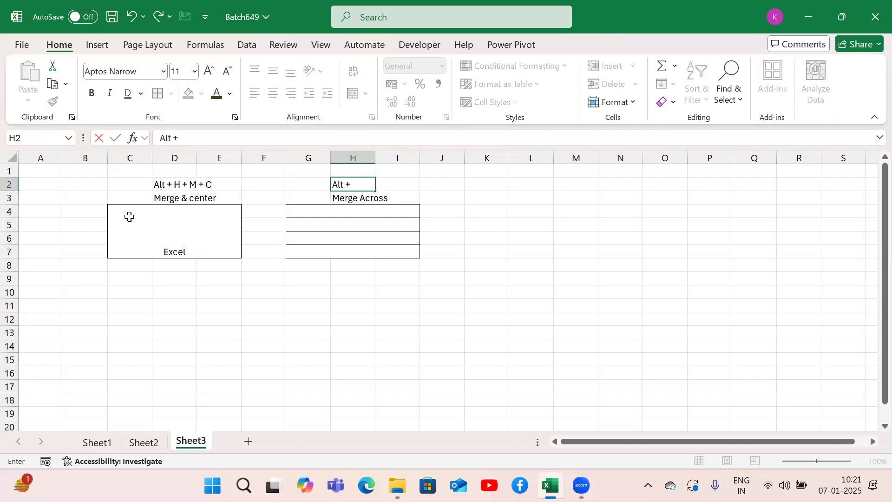
text( H + M + A)
key(Return)
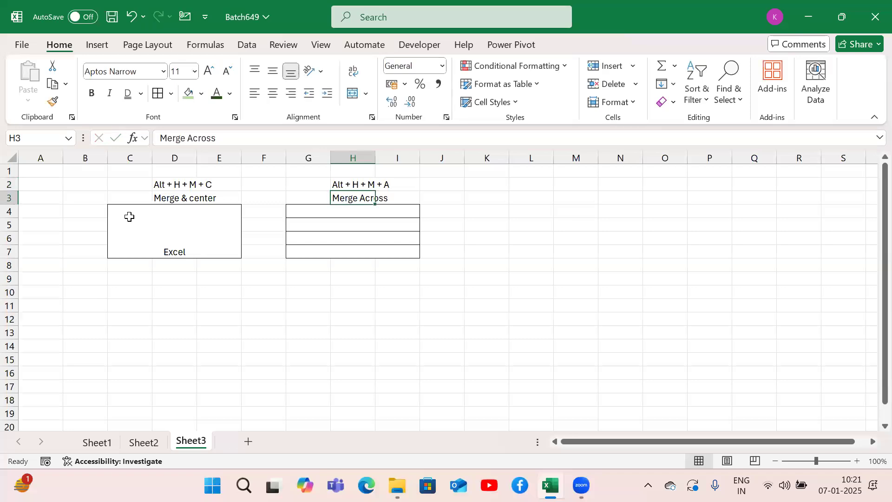
Step: Merge the range K4:M7 with Merge Cells and apply All Borders to the merged cell
key(Down)
key(Right)
key(Right)
key(shift+Right)
key(shift+Right)
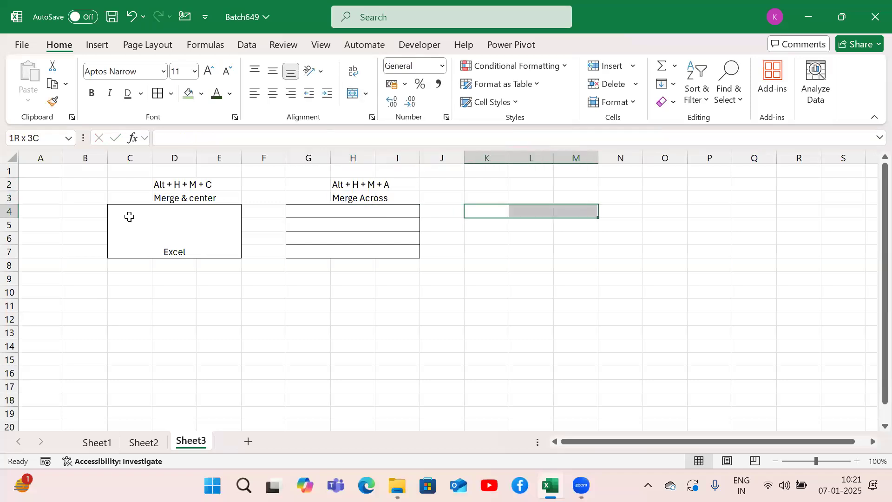
key(shift+Down)
key(shift+Down)
key(shift+Down)
key(alt+h)
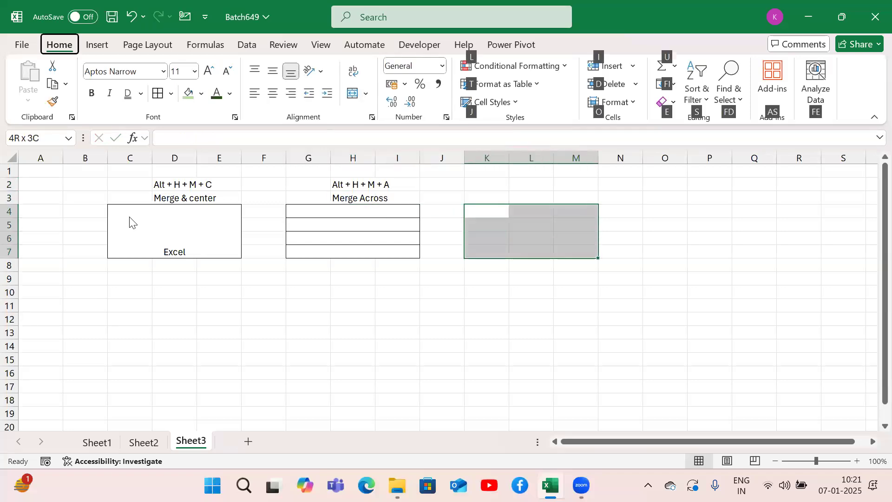
key(m)
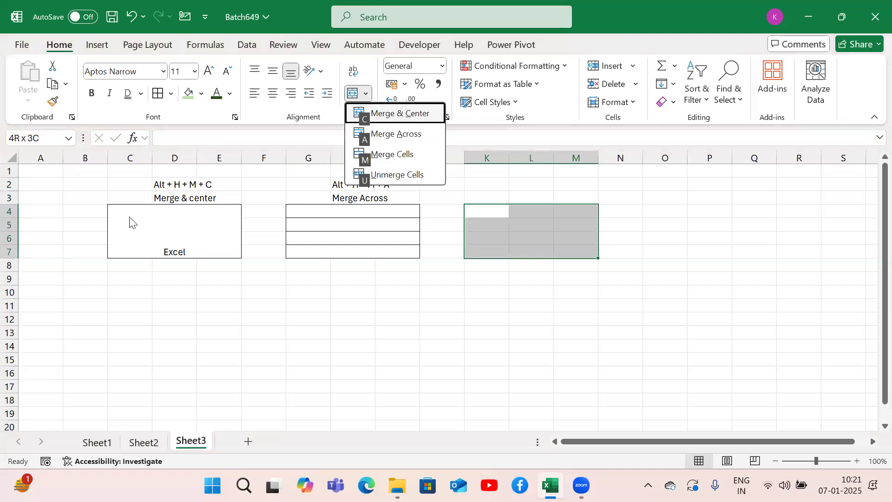
key(m)
key(alt+h)
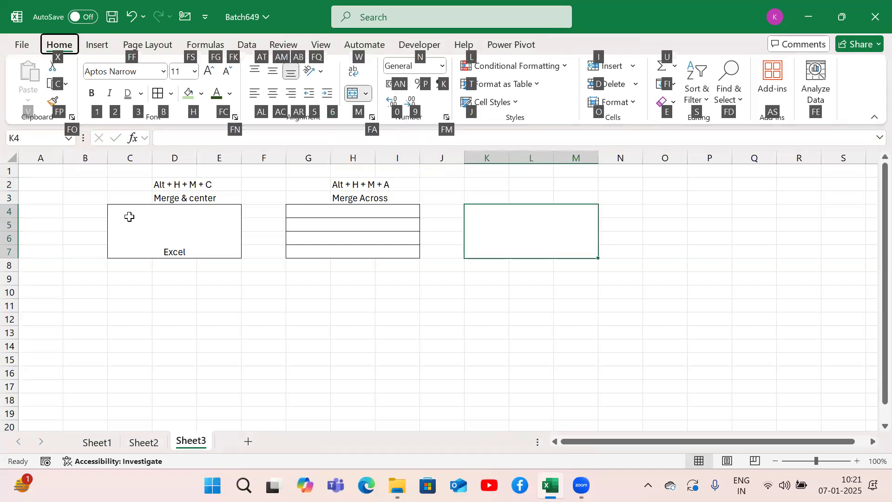
key(Escape)
Step: Label the K4:M7 block with "Merge cells" in L3 and its shortcut "Alt + H + M + M" in L2
key(Up)
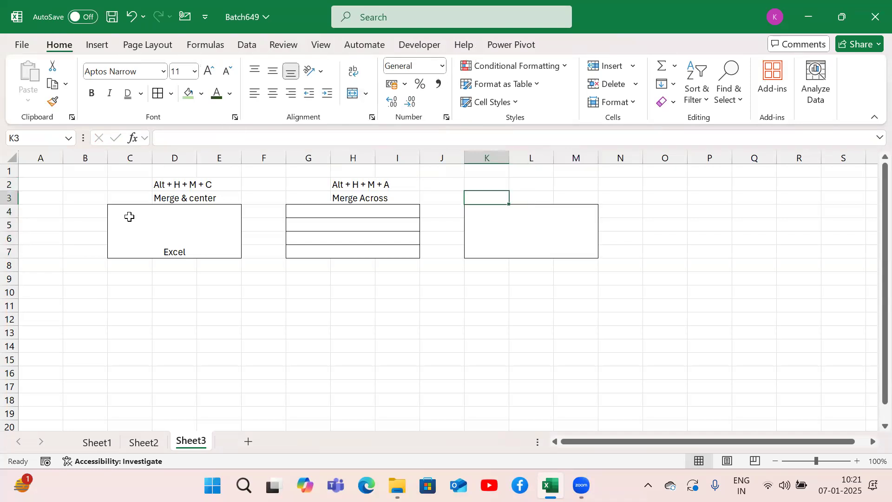
key(Right)
text(Merge)
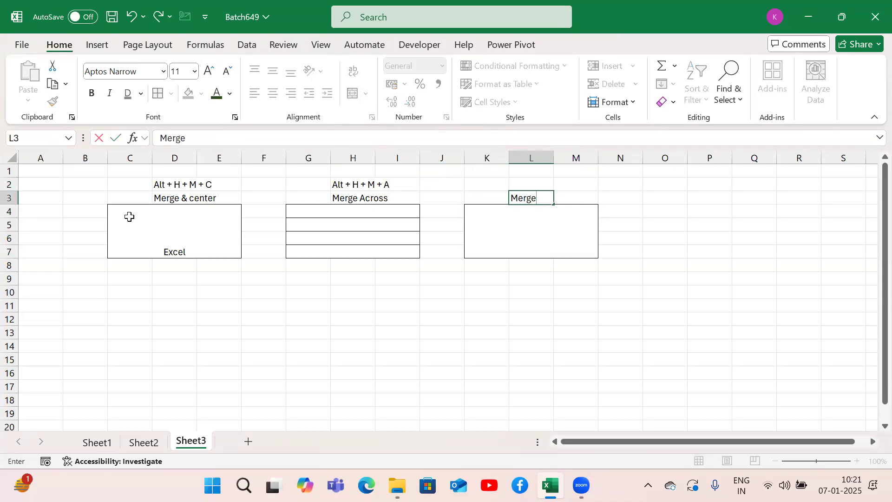
text( cells)
key(ctrl+Return)
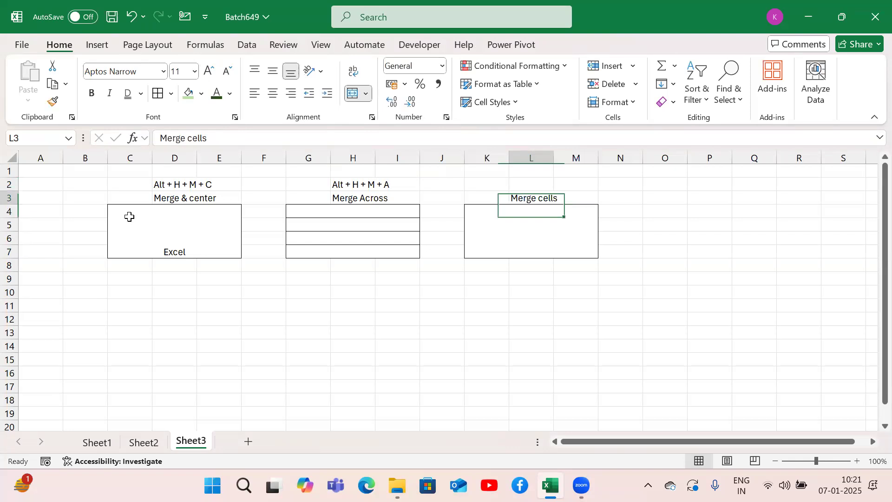
key(Up)
text(Alt +)
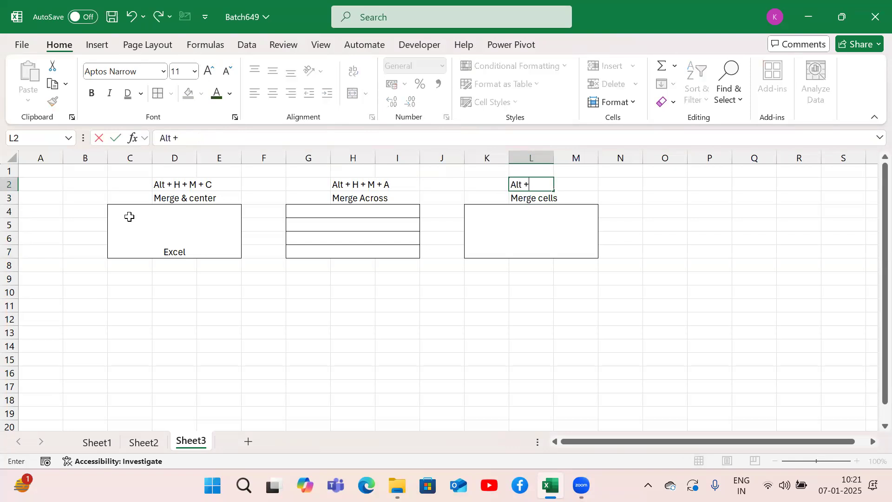
text( H + M + M)
key(Return)
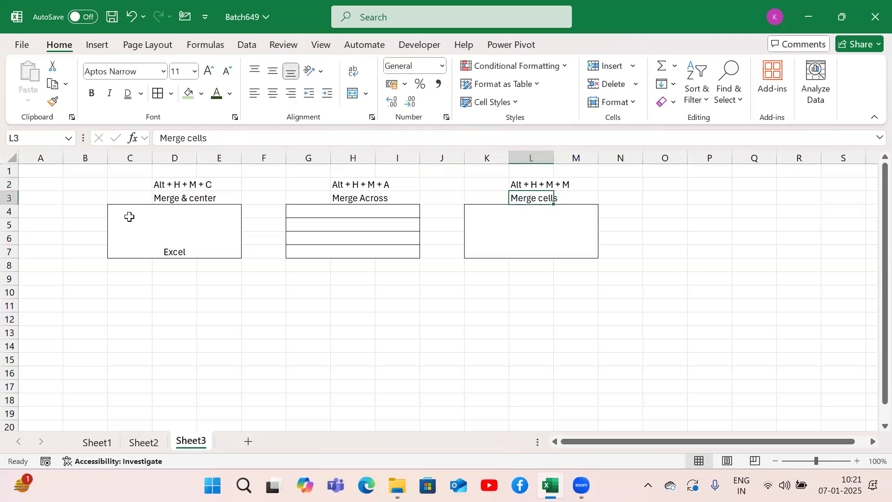
Step: Enter "Excel" in the merged cell K4:M7
key(Down)
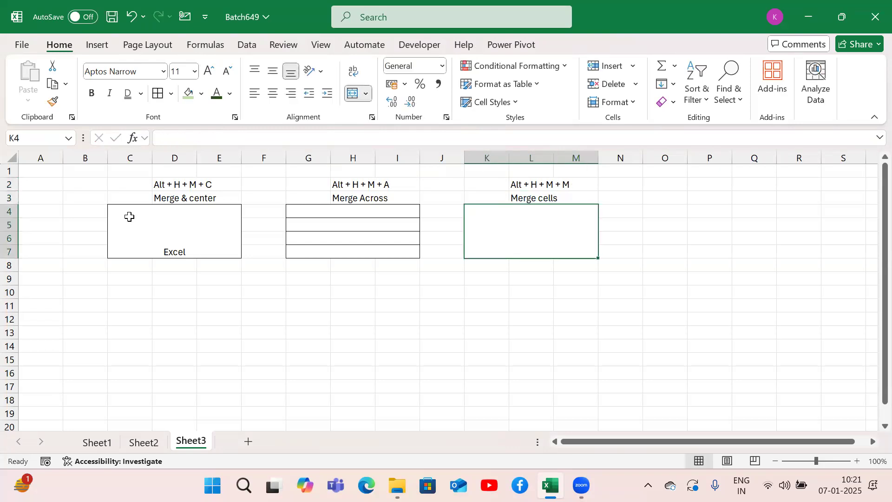
text(Excel)
key(Return)
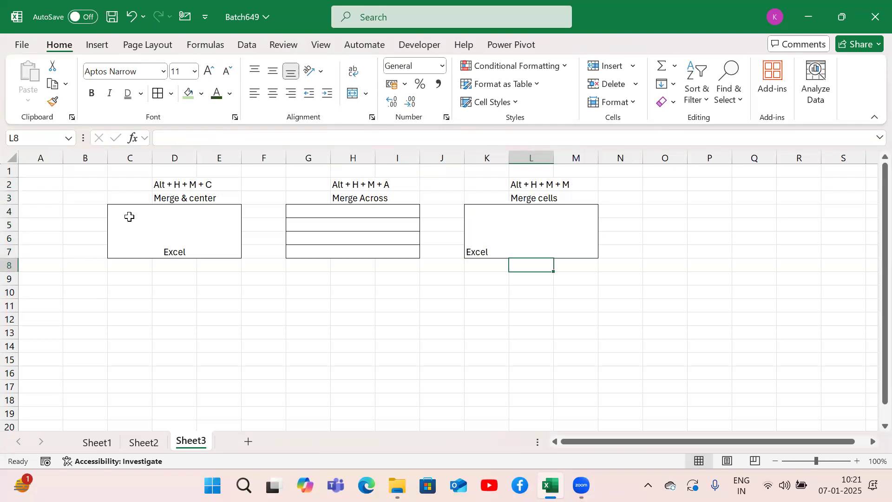
click(175, 237)
click(546, 232)
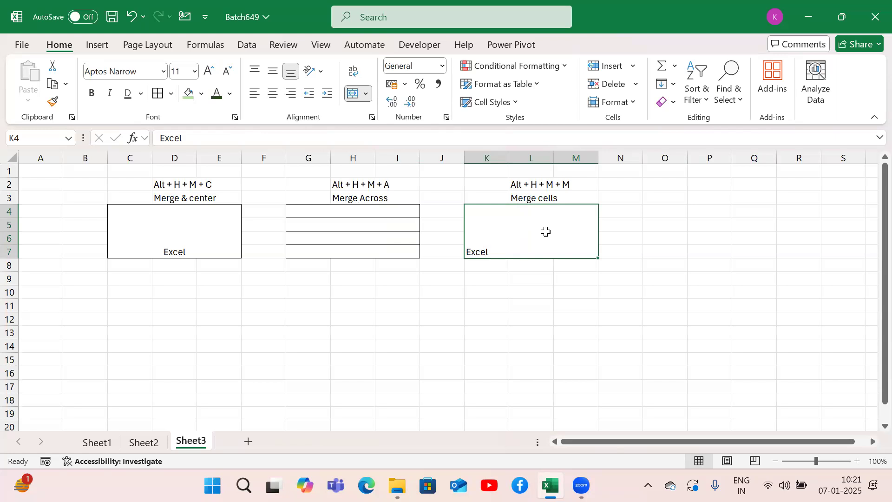
click(223, 251)
key(ctrl+Right)
click(205, 67)
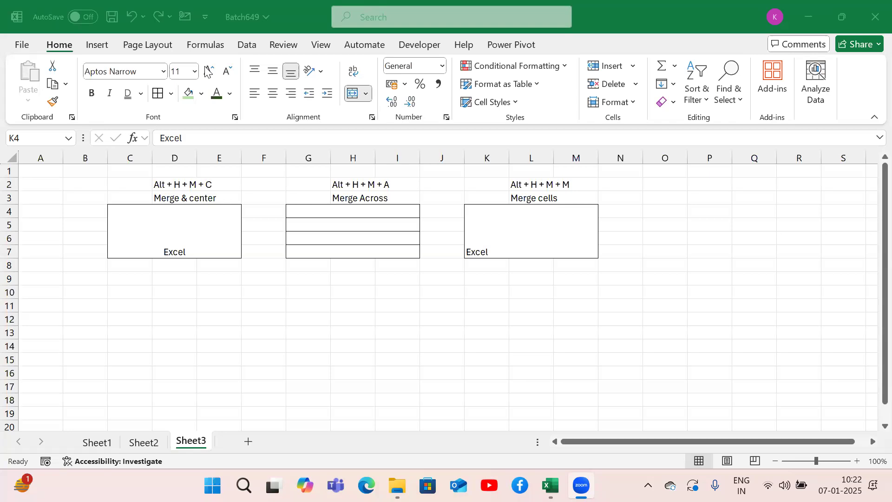
click(504, 241)
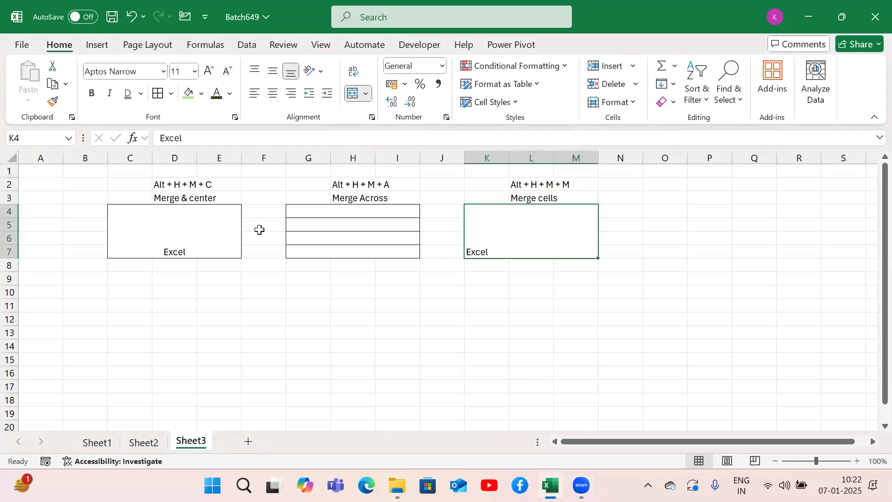
Step: Top-align the text in the merged cell C4:E7
click(183, 217)
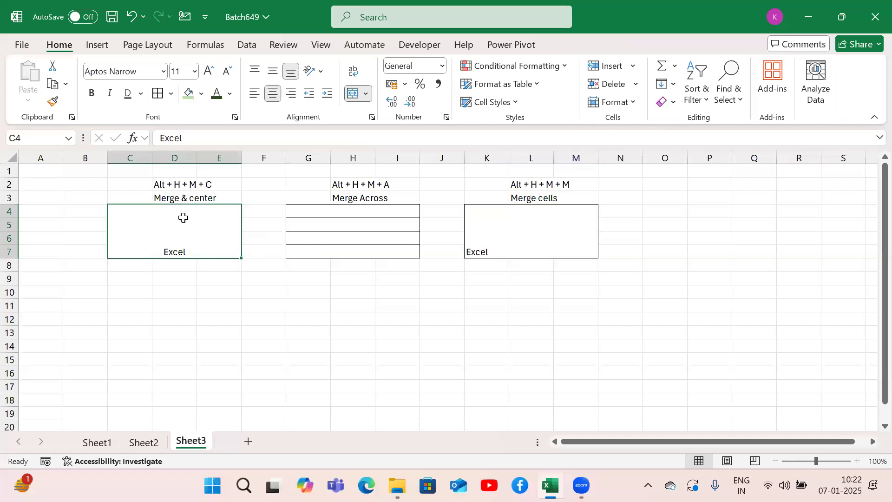
key(alt)
key(h)
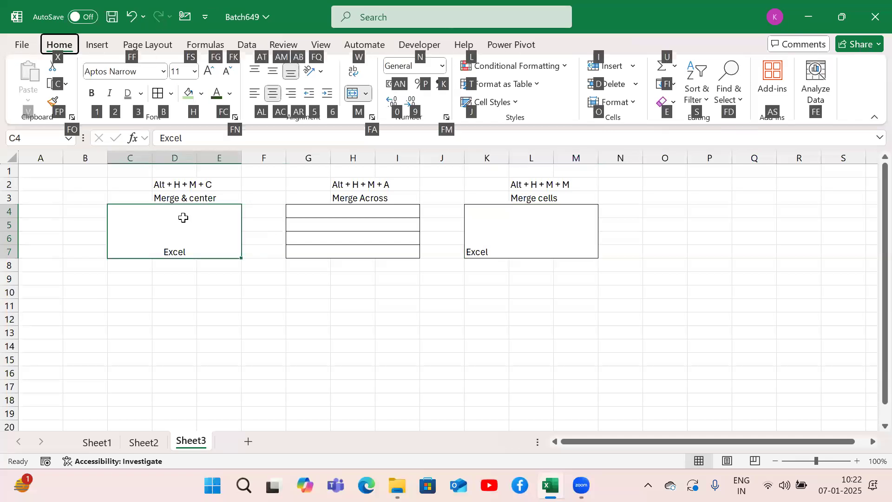
key(a)
key(t)
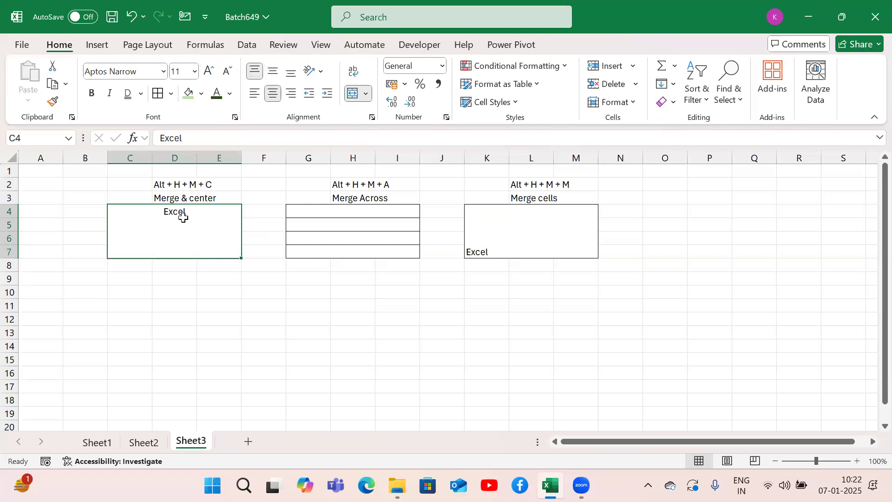
text(a)
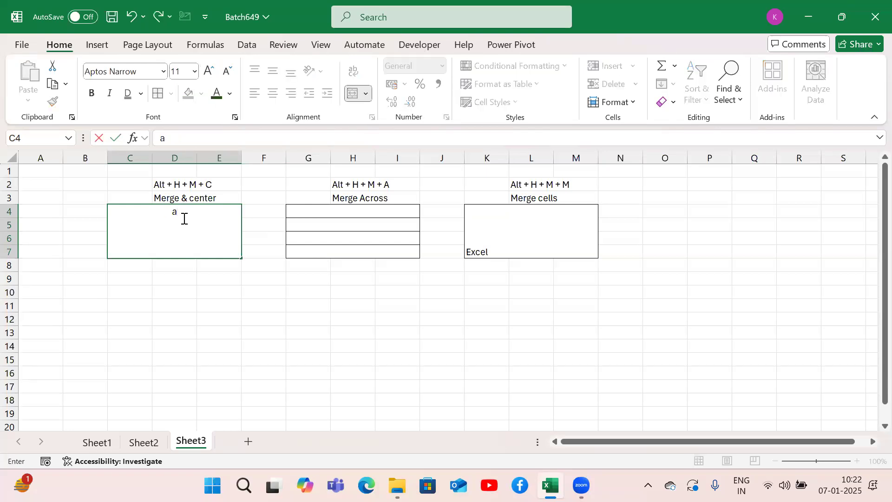
key(Escape)
Step: Middle-align the text vertically in the merged cell C4:E7
key(alt)
key(h)
key(a)
key(m)
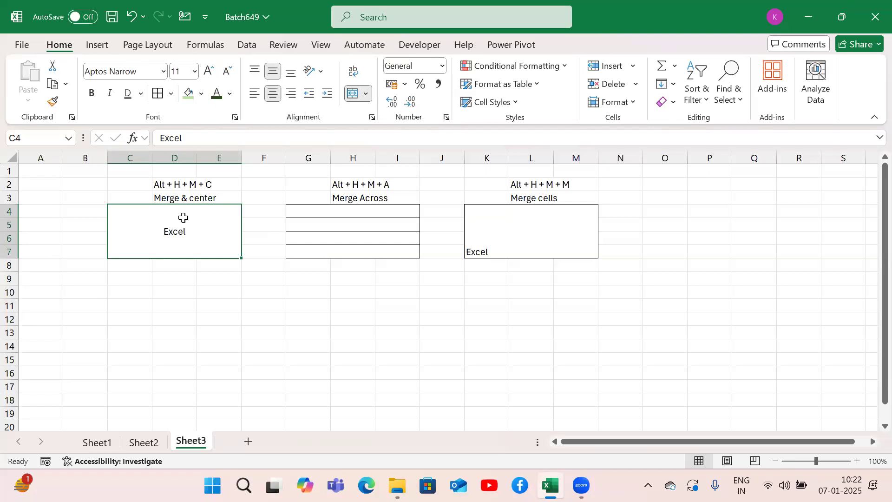
Step: Enter the alignment codes "AL", "AM/AC" and "AR" in D13, E13 and F13
key(Down)
key(Down)
key(Down)
key(Down)
key(Down)
key(Down)
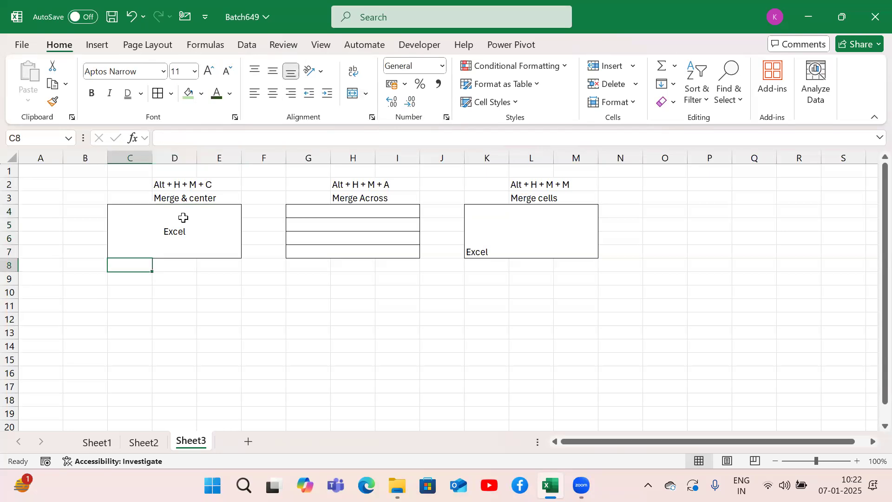
key(Right)
text(AL)
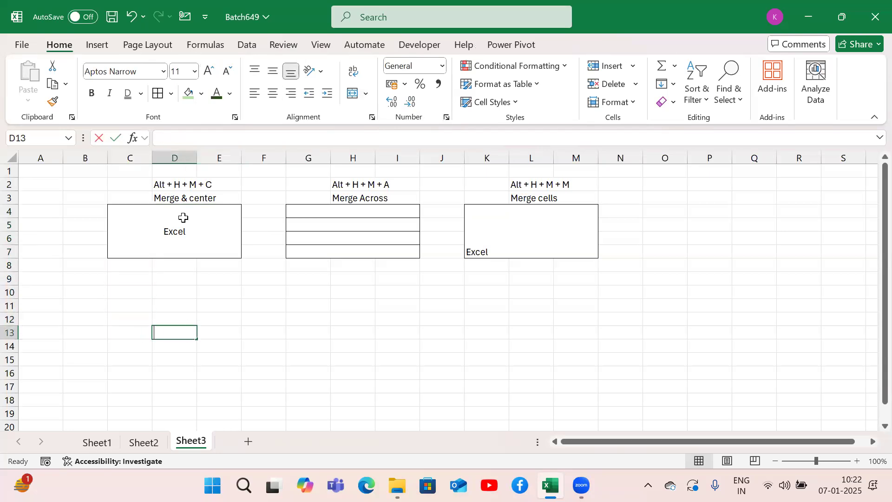
key(Right)
text(AM/AC)
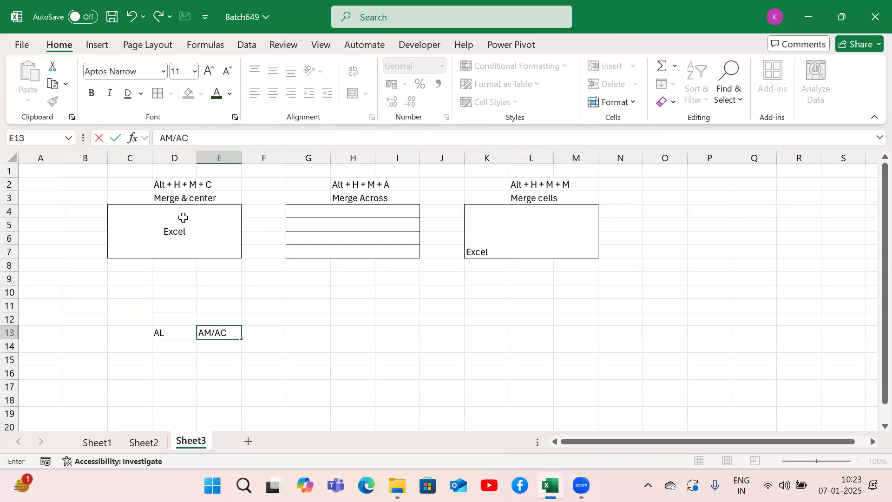
key(Right)
text(AR)
key(Return)
Step: Add the vertical alignment codes "AB" in E14 and "AT" in E12
text(AB)
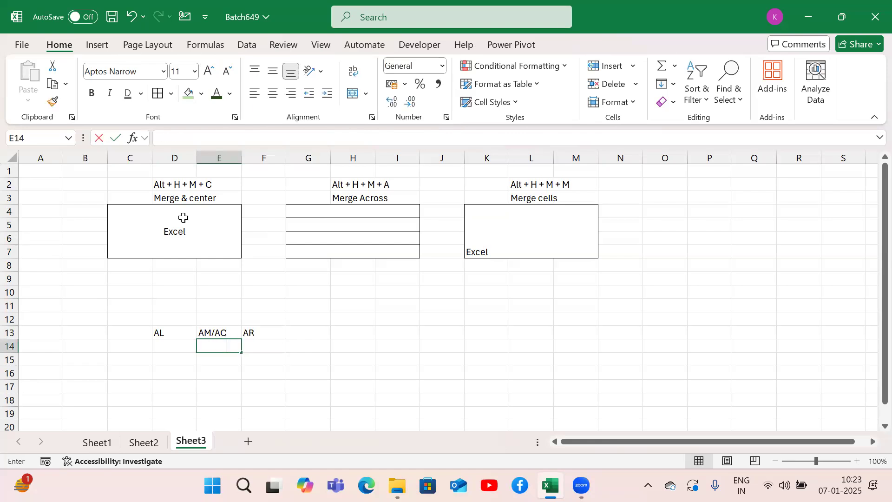
key(Up)
key(Up)
text(AT)
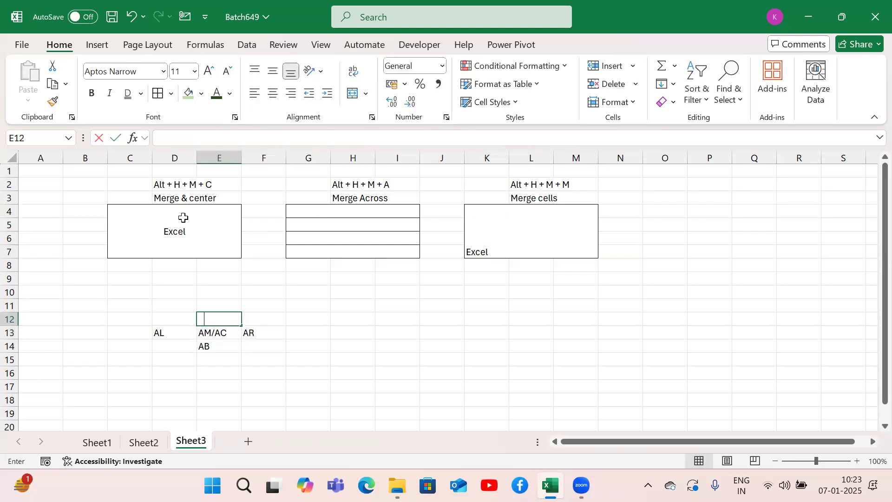
key(Up)
Step: Apply All Borders to the alignment code grid D12:F14
key(Down)
key(Left)
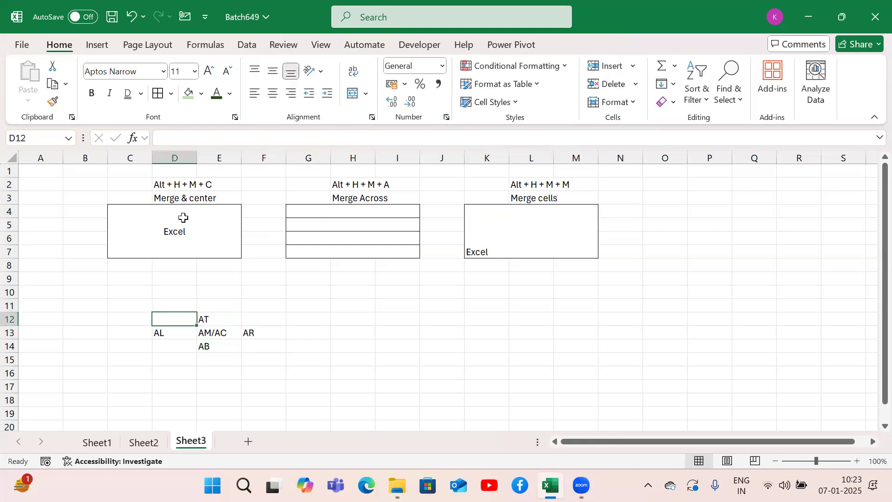
key(shift+Right)
key(shift+Right)
key(shift+Down)
key(shift+Down)
key(alt+h)
key(b)
key(a)
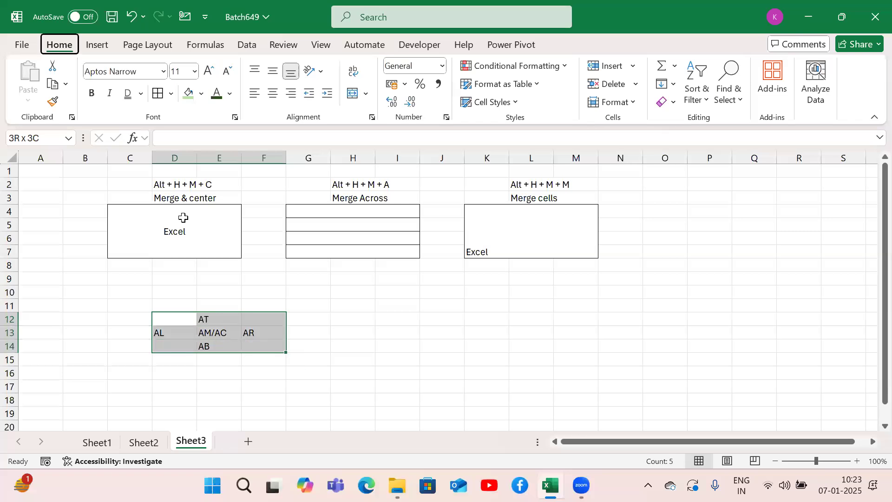
key(Down)
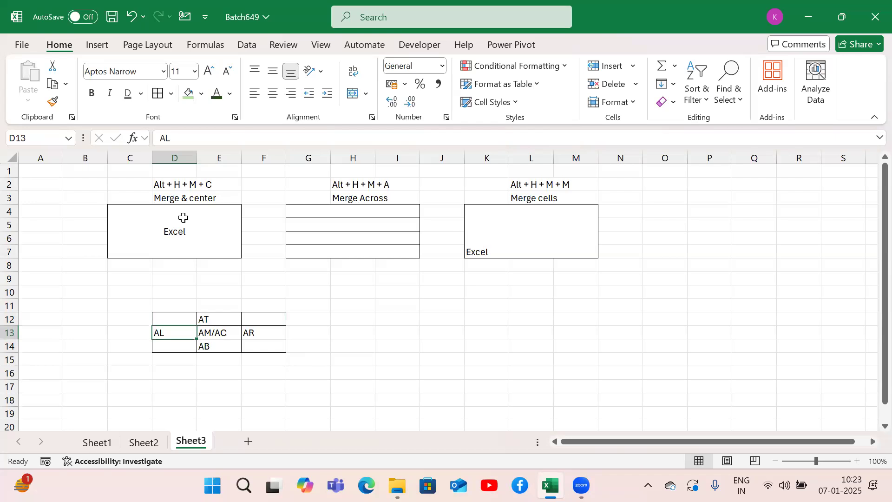
Step: Unmerge the merged cell K4:M7
click(517, 214)
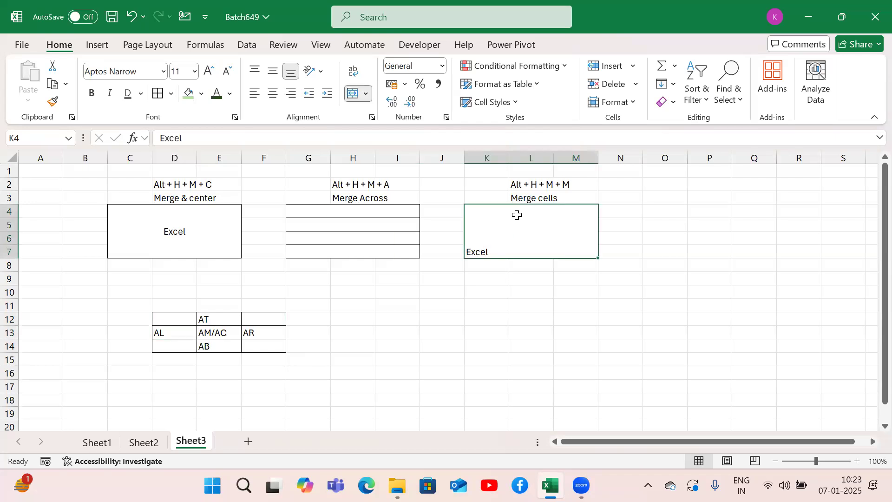
key(alt)
key(h)
key(m)
key(u)
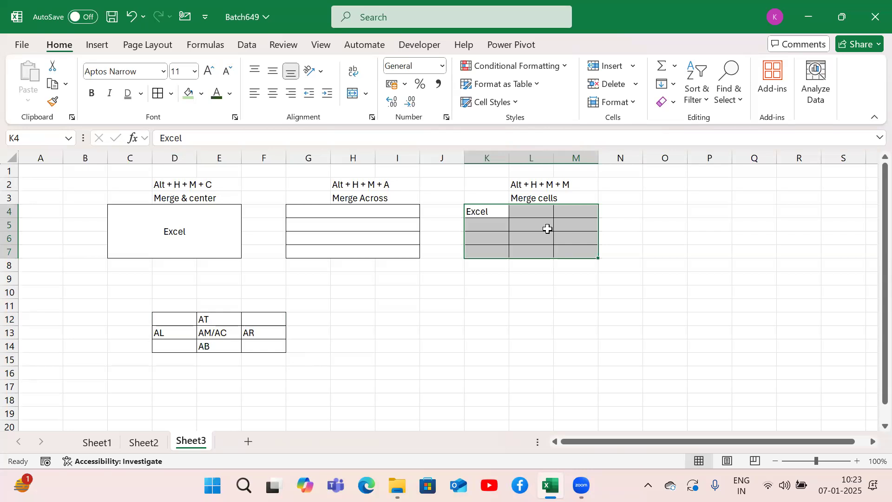
Step: Apply Merge & Center to the range K4:M7
key(alt+h)
key(m)
key(c)
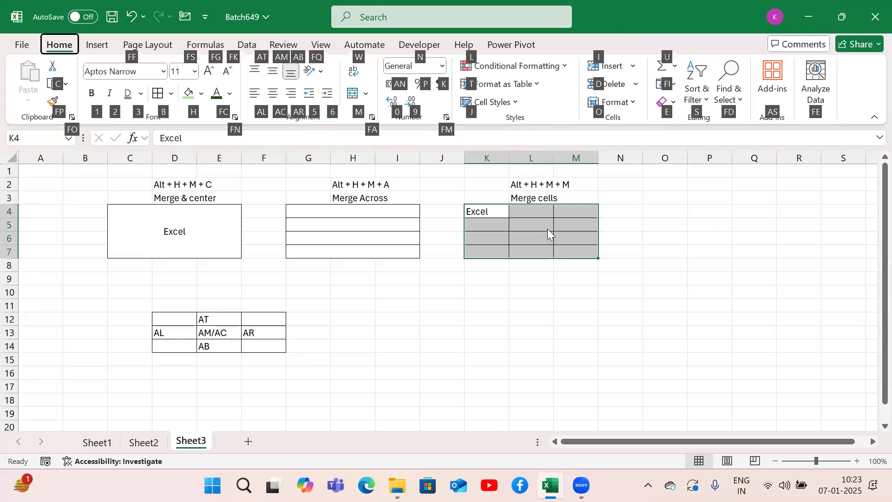
key(alt+h)
key(m)
key(Escape)
key(alt+h)
key(m)
key(u)
key(alt+h)
key(m)
key(c)
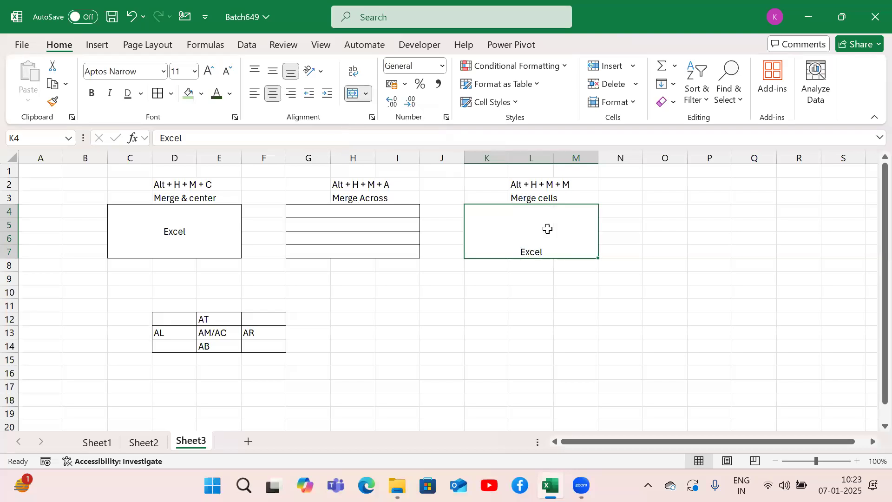
Step: Left-align the text in the merged cell K4:M7
key(alt+h)
key(a)
key(l)
Step: Note the unmerge shortcut "Alt + H + M + U" in E10
key(Down)
key(Down)
key(Down)
key(Down)
key(Down)
key(Down)
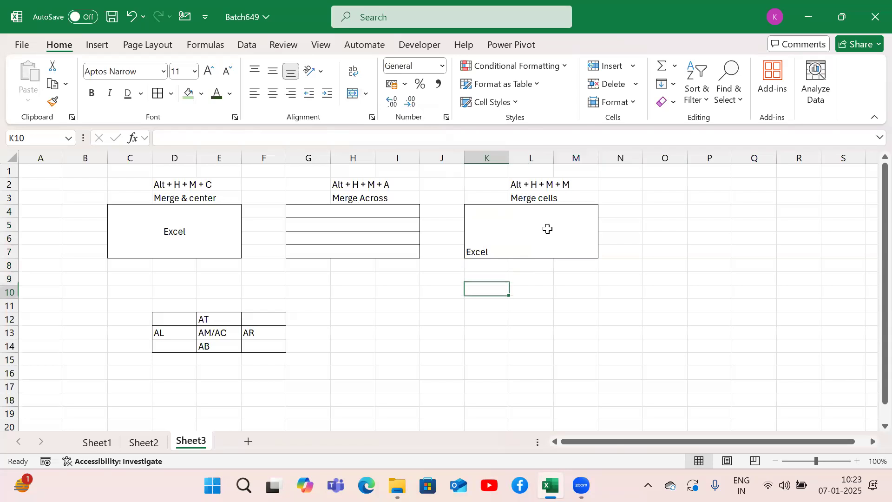
key(Left)
key(Left)
key(Up)
key(Up)
key(Up)
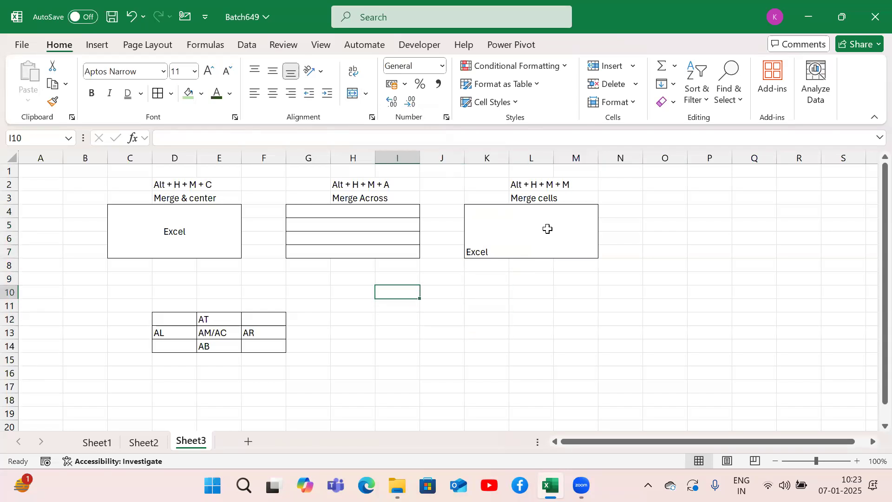
key(Left)
key(Left)
key(Left)
key(Left)
key(Left)
key(Right)
key(Down)
key(Up)
text(Alt)
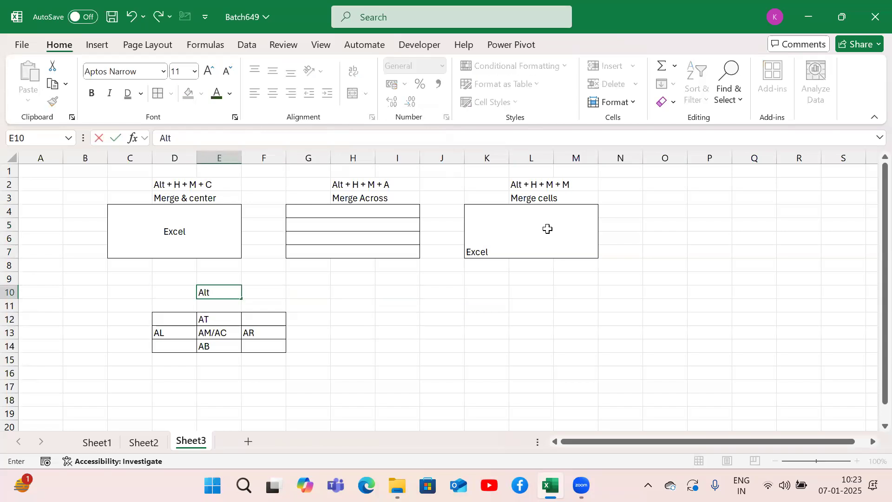
text( + H + M + U)
key(Return)
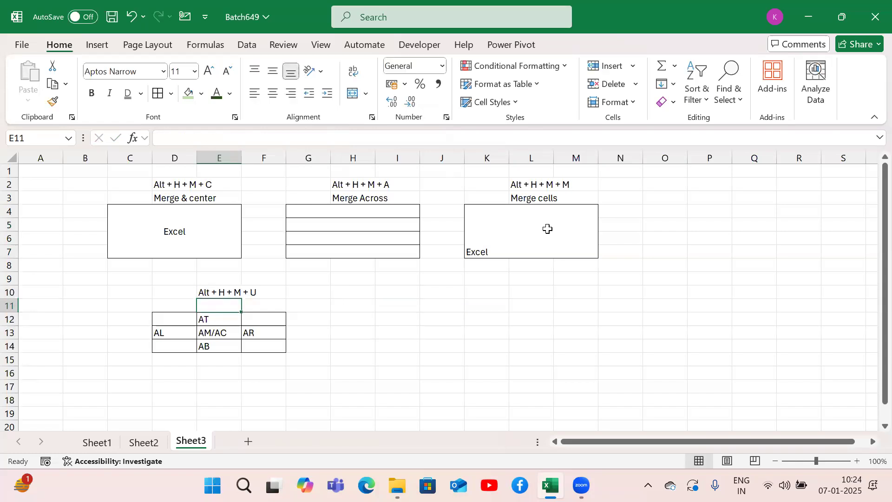
Step: Add a new worksheet and merge the range D4:F7 into a single cell
click(255, 440)
click(160, 222)
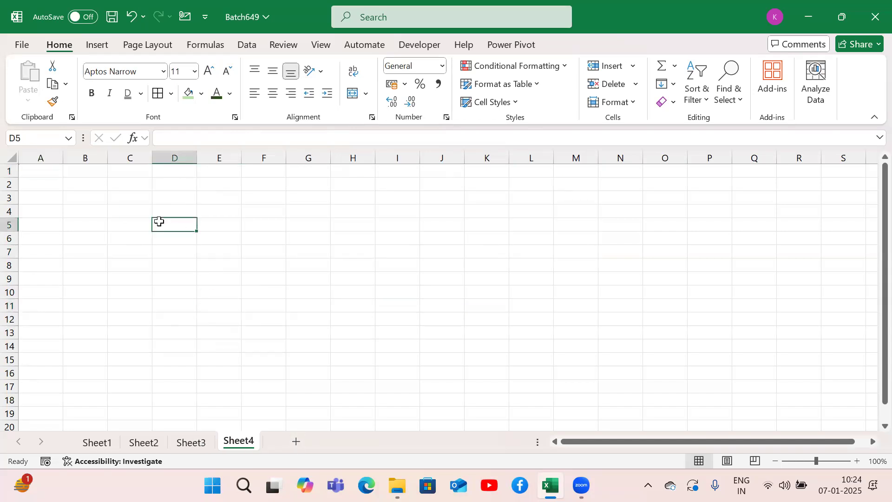
key(Up)
key(Left)
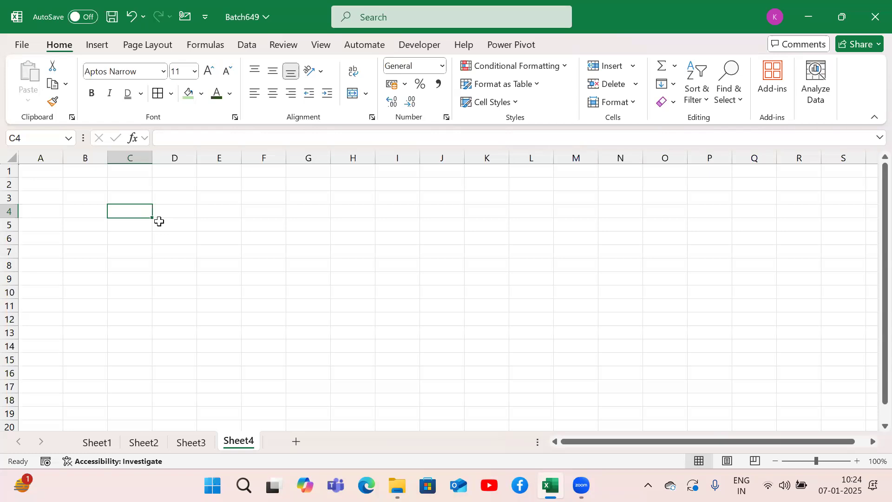
key(Right)
key(shift+Right)
key(shift+Right)
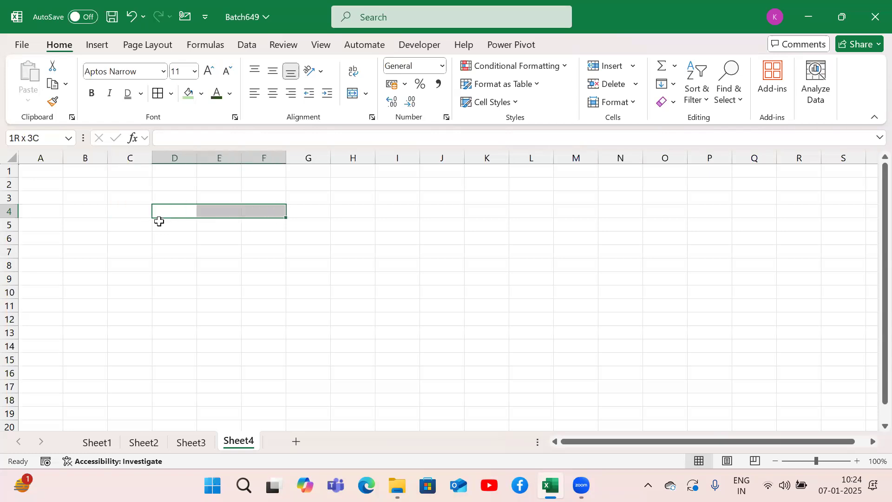
key(shift+Down)
key(shift+Down)
key(shift+Down)
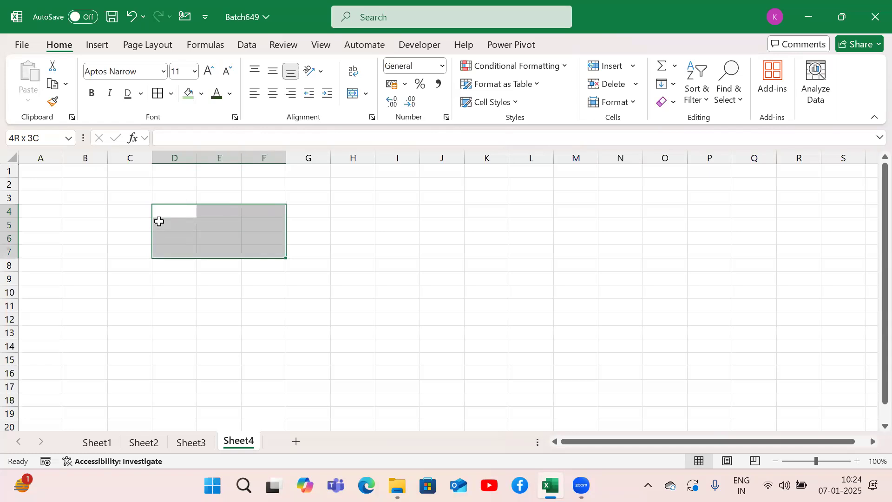
key(alt)
key(h)
key(m)
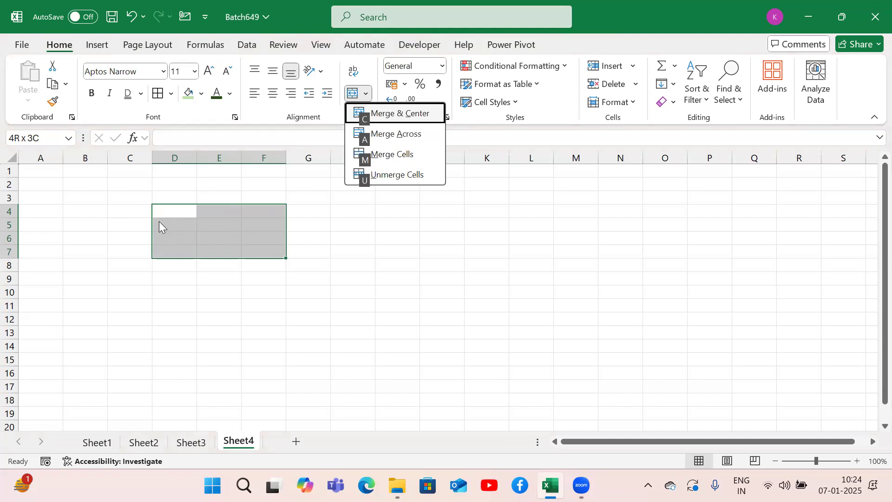
key(c)
Step: Apply Merge Across to the range G4:I7
key(Right)
key(Right)
key(shift+Left)
key(shift+Right)
key(Left)
key(shift+Right)
key(shift+Right)
key(shift+Down)
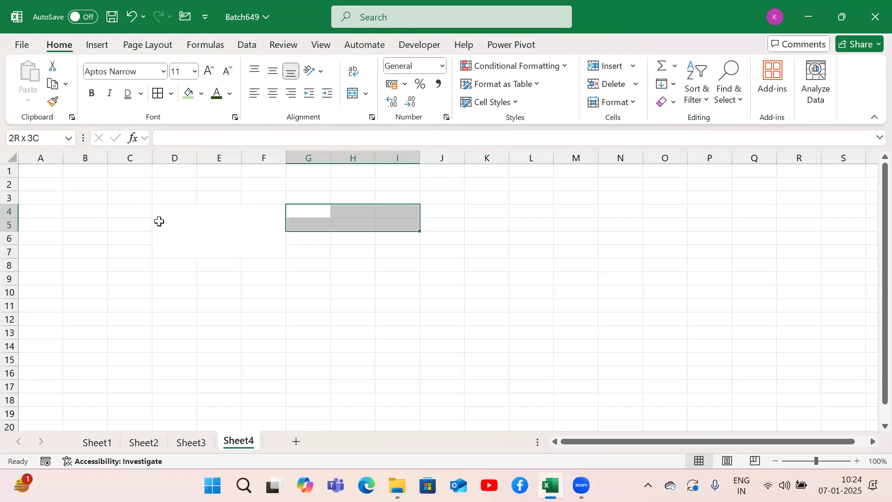
key(shift+Down)
key(shift+Down)
key(alt+h)
key(m)
key(a)
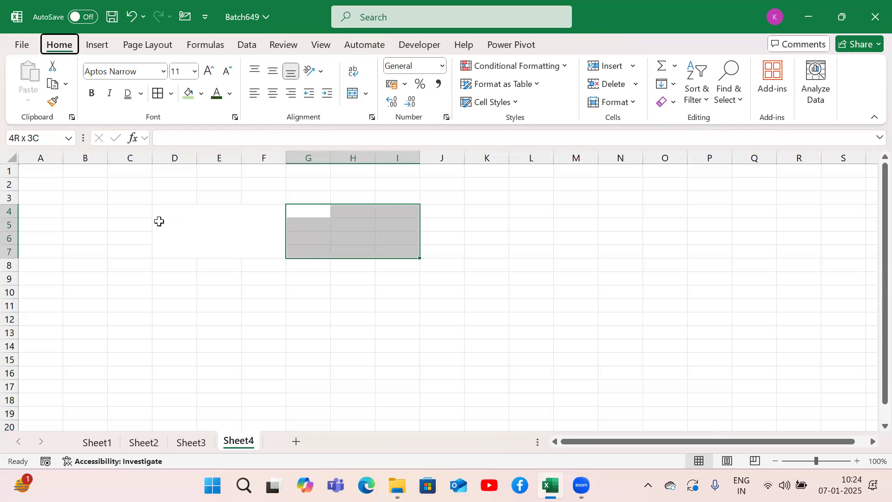
Step: Apply Merge Across to the range D8:F16 below the large merged cell
key(Down)
key(Down)
key(Down)
key(Down)
key(Down)
key(Left)
key(Left)
key(Left)
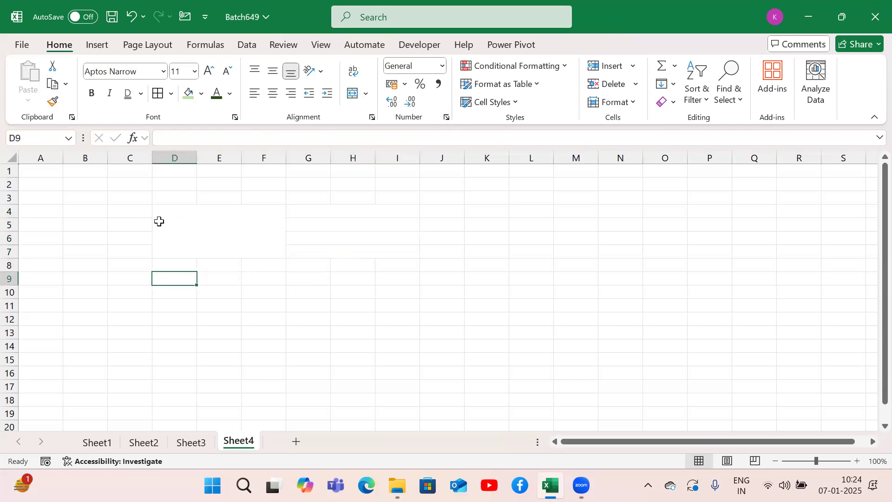
key(Up)
key(shift+Right)
key(shift+Right)
key(shift+Down)
key(shift+Down)
key(shift+Down)
key(shift+Down)
key(shift+Down)
key(shift+Down)
key(shift+Down)
key(shift+Down)
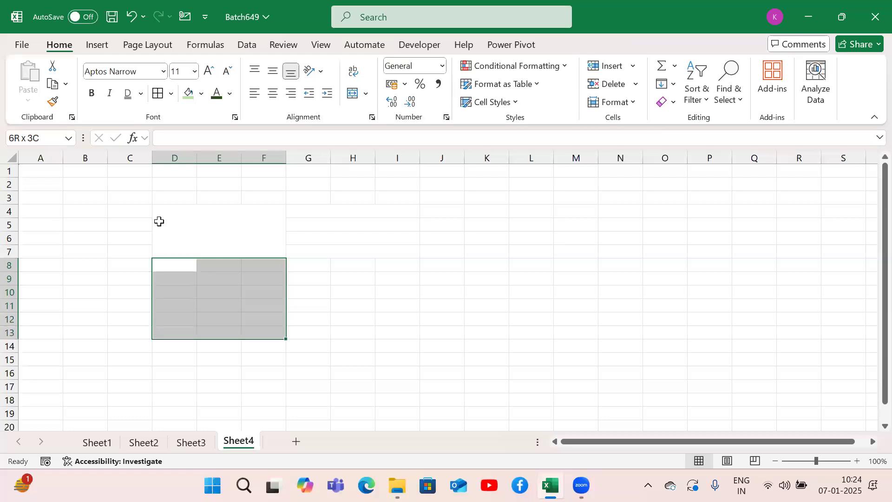
key(alt+h)
key(m)
key(a)
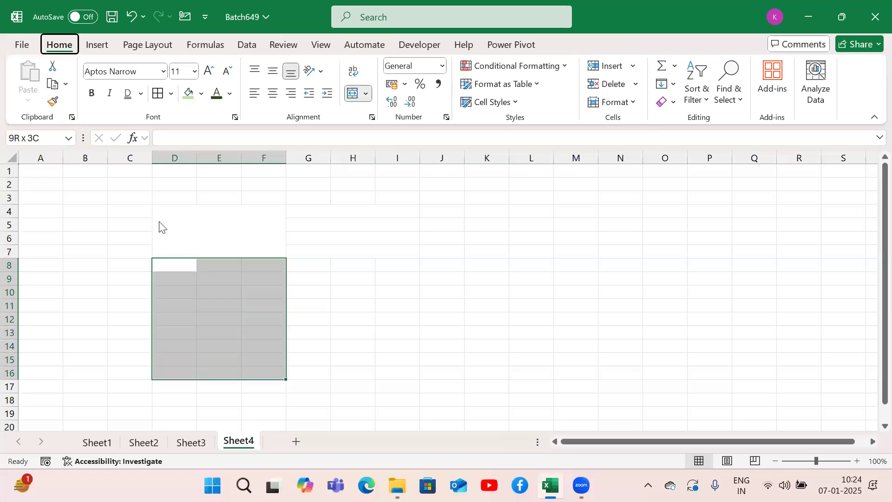
Step: Merge the range D17:I18 into one wide cell at the foot of the layout
key(Down)
key(Down)
key(Down)
key(Down)
key(Down)
key(Down)
key(Down)
key(Down)
key(Down)
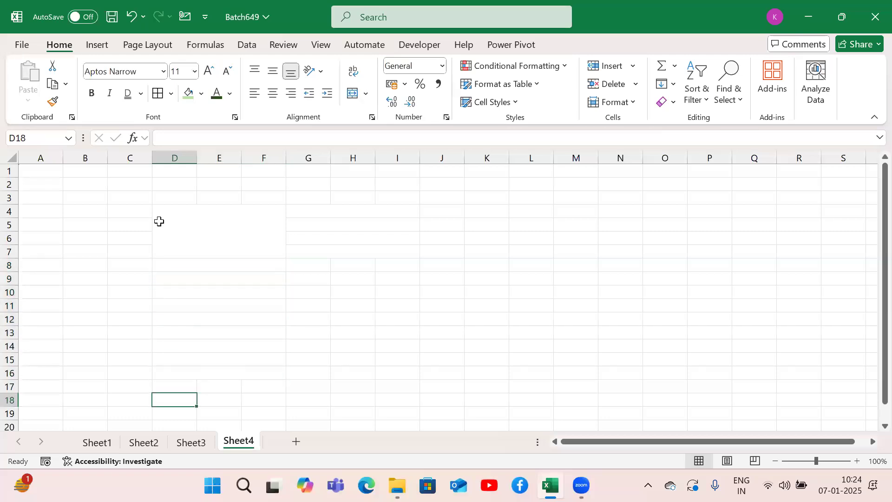
key(shift+Right)
key(shift+Right)
key(shift+Right)
key(shift+Right)
key(shift+Right)
key(shift+Down)
key(shift+Down)
key(shift+Up)
key(alt+h)
key(m)
key(c)
Step: Apply all borders to the whole layout range D4:I18
key(Up)
key(Up)
key(Up)
key(Up)
key(Up)
key(Up)
key(Up)
key(Up)
key(Up)
key(Up)
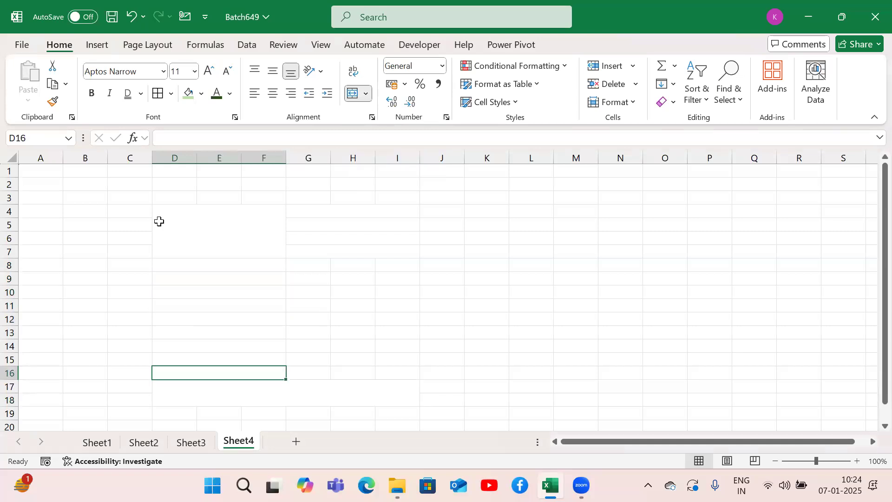
key(shift+Down)
key(shift+Down)
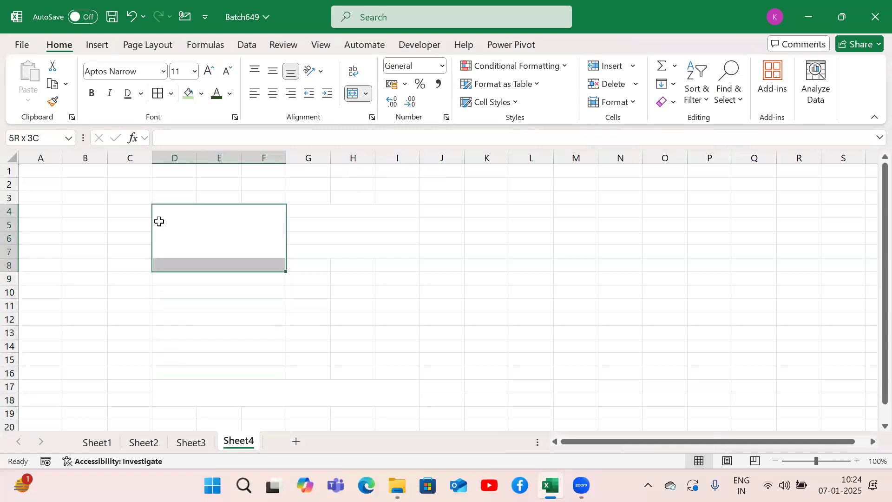
key(shift+Right)
key(shift+Right)
key(shift+Right)
key(shift+Down)
key(shift+Down)
key(shift+Down)
key(shift+Down)
key(shift+Down)
key(shift+Down)
key(shift+Down)
key(shift+Down)
key(shift+Down)
key(shift+Up)
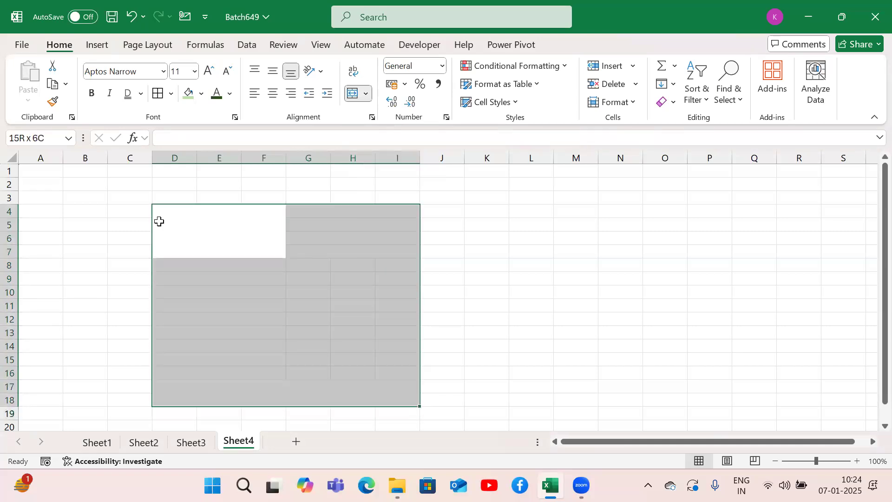
key(alt)
key(h)
key(b)
key(a)
Step: Enter "Excel" in the merged cell D4:F7 and align the text to the top of the cell
click(159, 221)
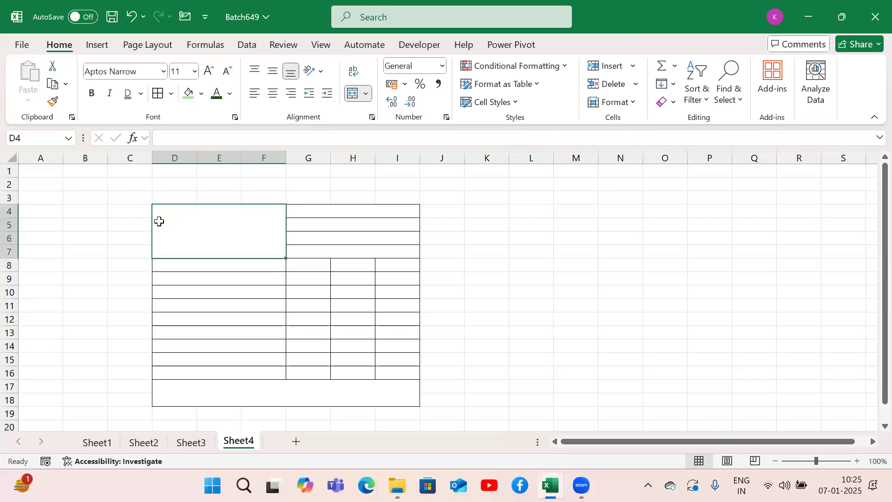
text(Excel)
key(Return)
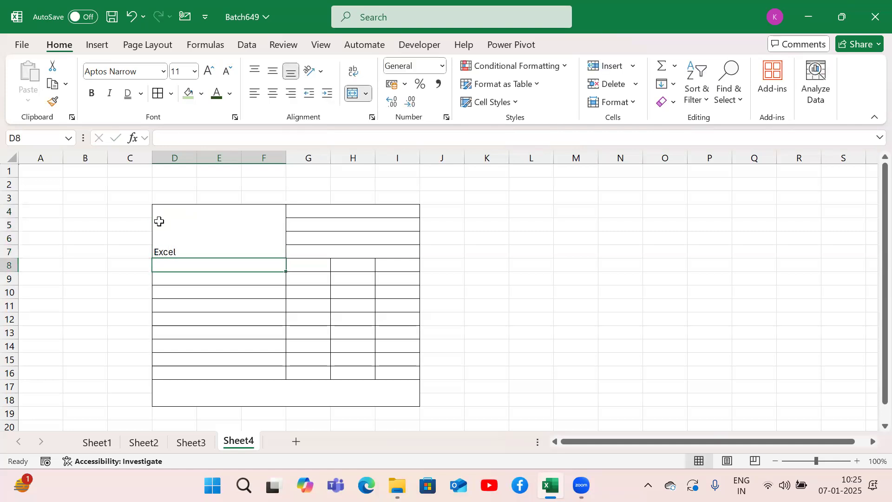
click(158, 221)
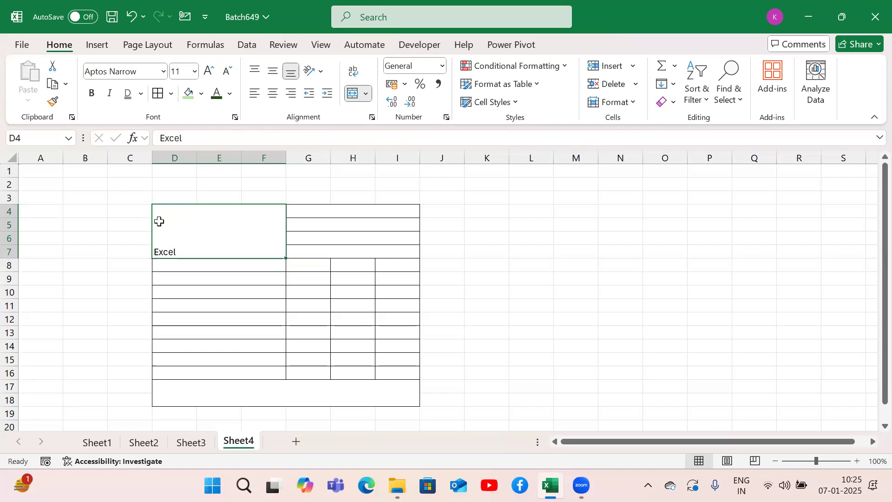
key(alt)
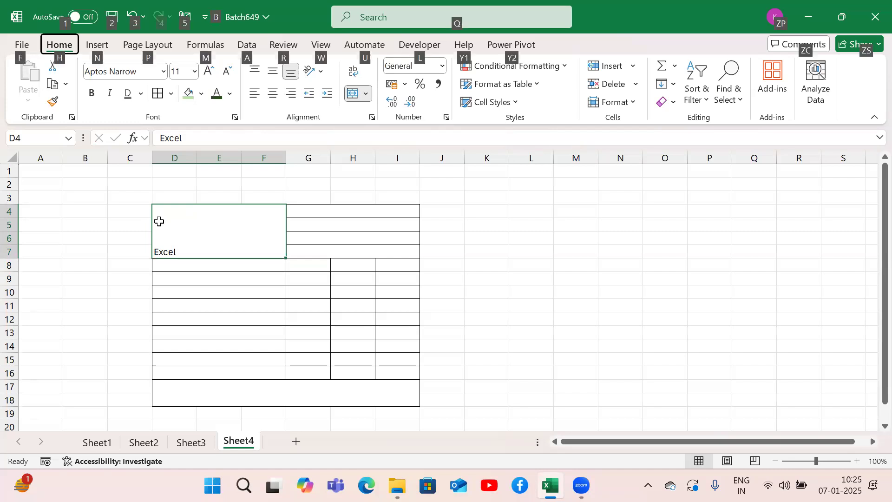
key(h)
key(a)
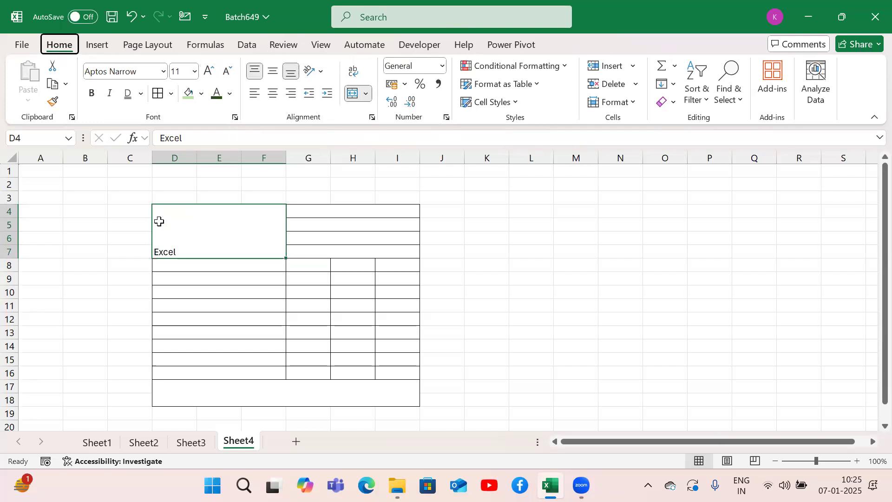
key(t)
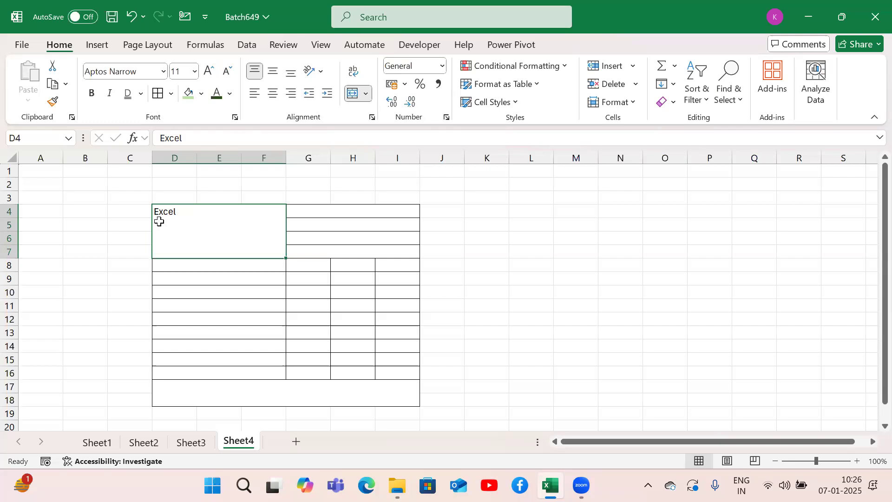
key(Return)
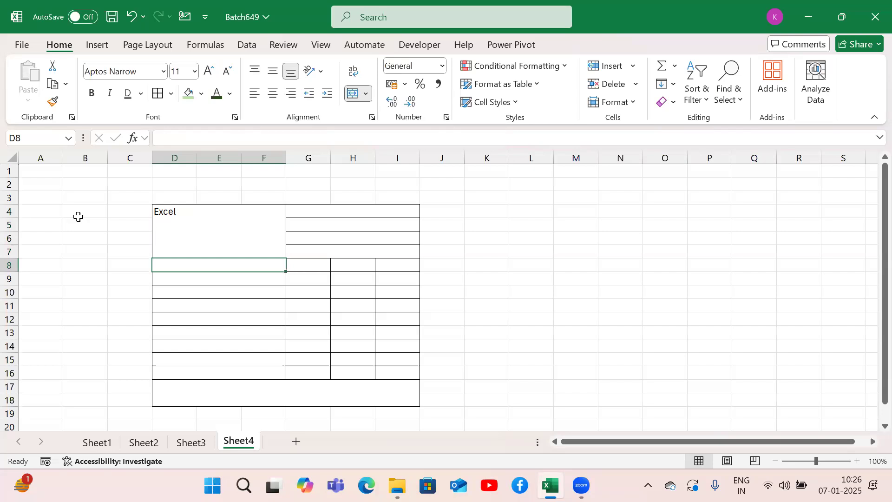
double_click(199, 229)
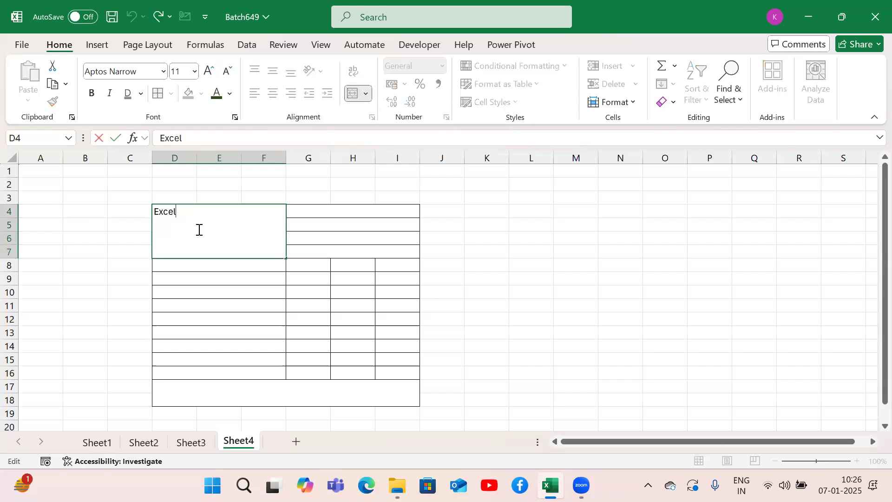
key(Return)
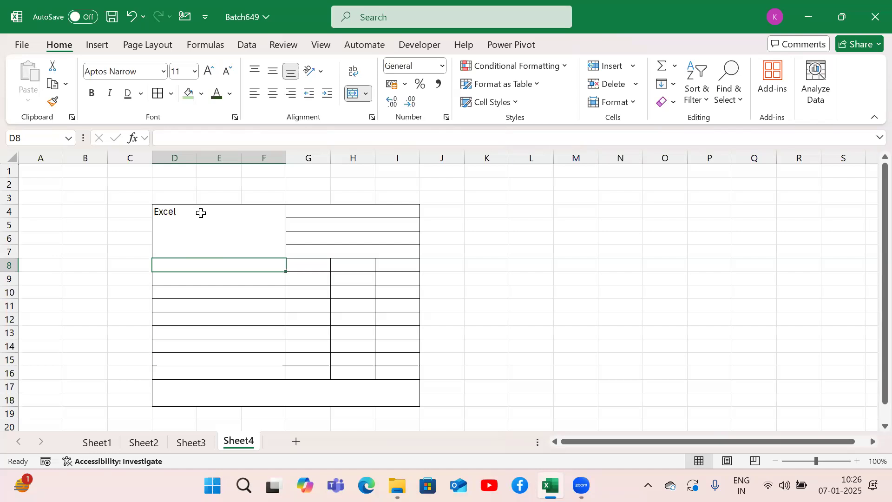
Step: Add the lines "Microsoft Corporation." and "USA." under "Excel" within the merged cell D4:F7
double_click(201, 212)
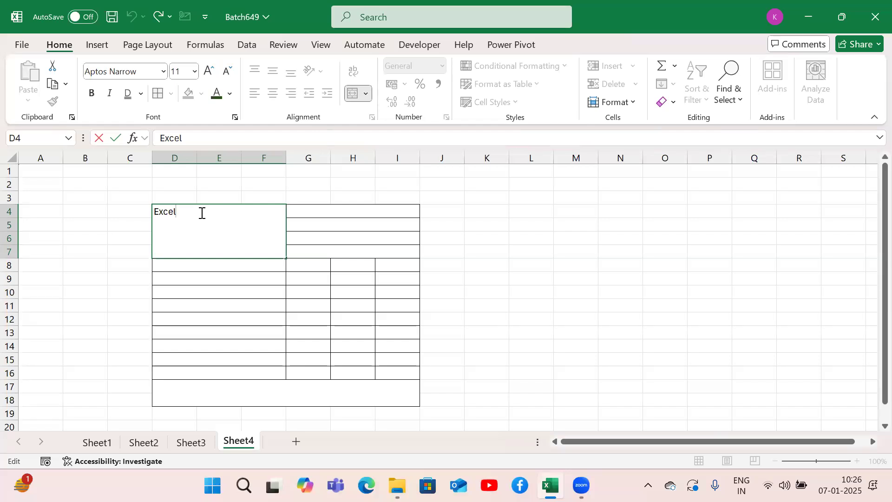
key(alt+Return)
text(Microsoft)
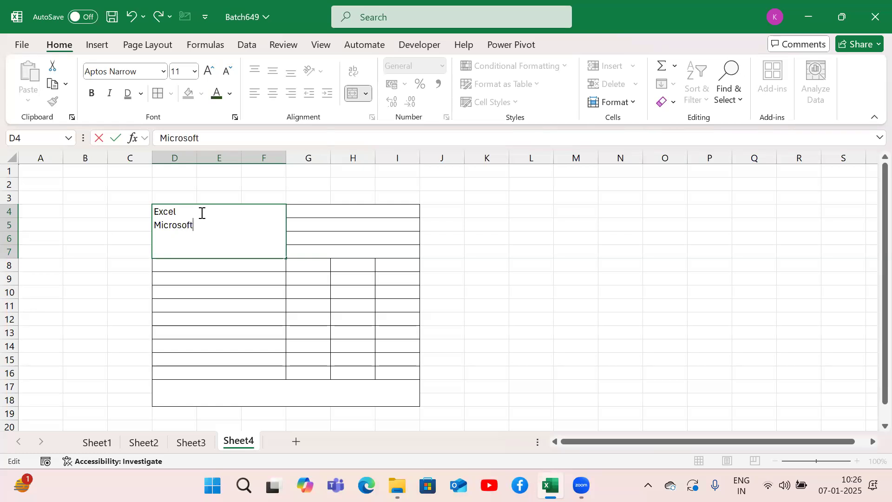
text( Corporation.)
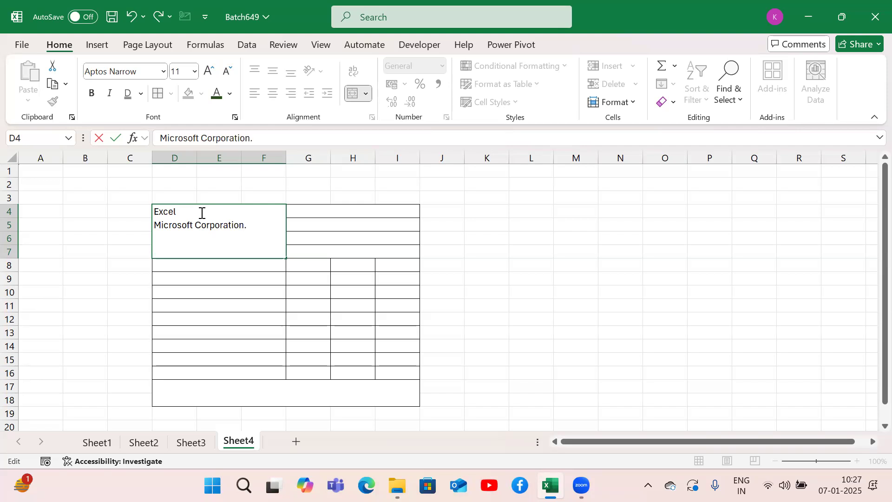
key(alt+Return)
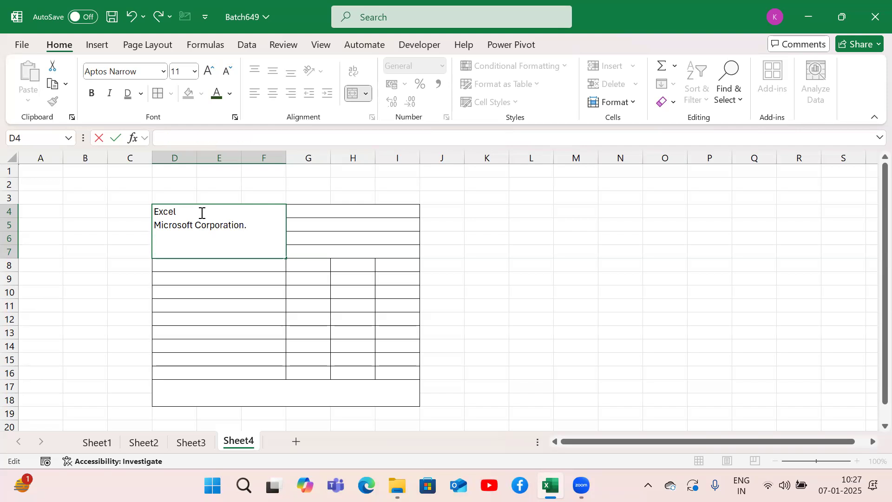
text(USA.)
key(Return)
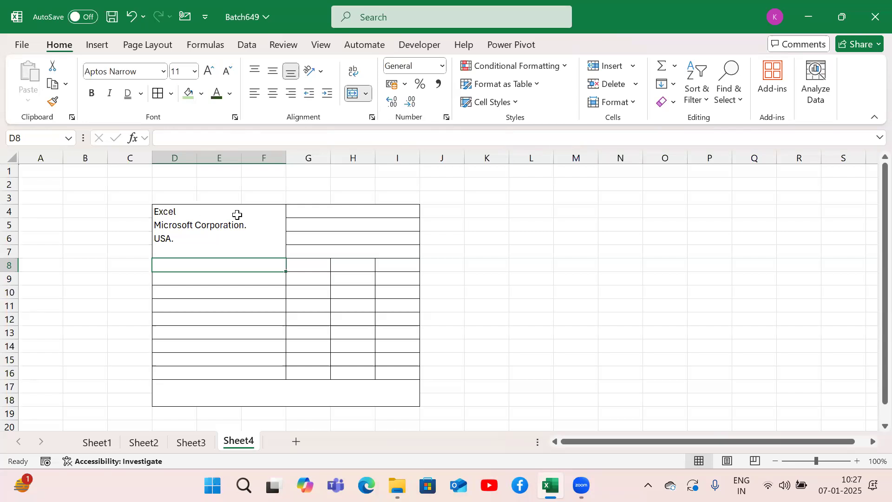
Step: Enter "Date : 07-01-2025" in the merged cell G4:I4, inserting the current date
click(300, 213)
text(Date)
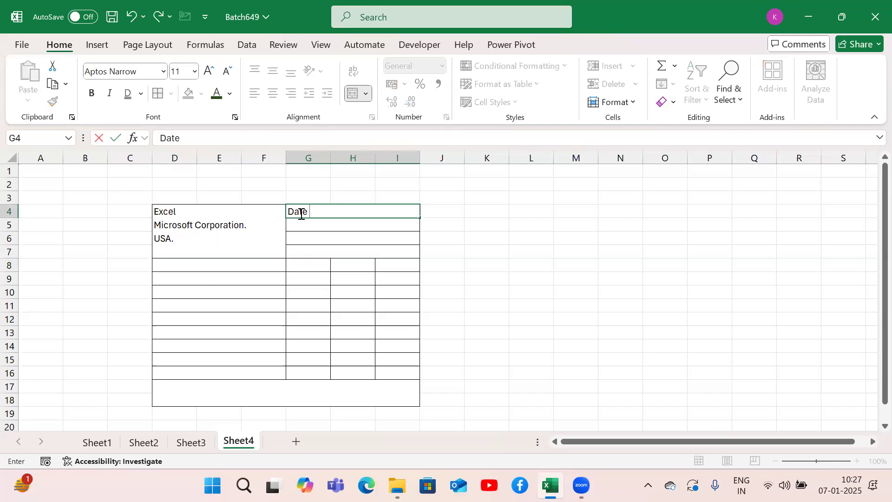
text( :)
key(ctrl+semicolon)
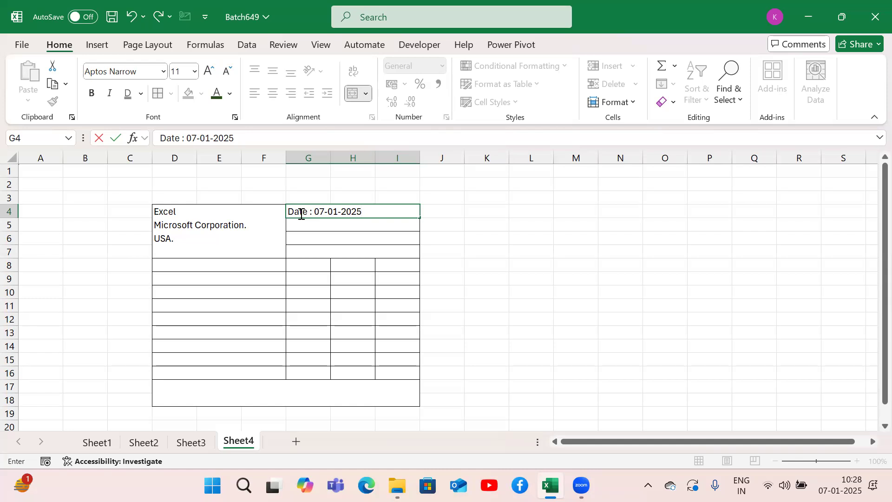
key(Return)
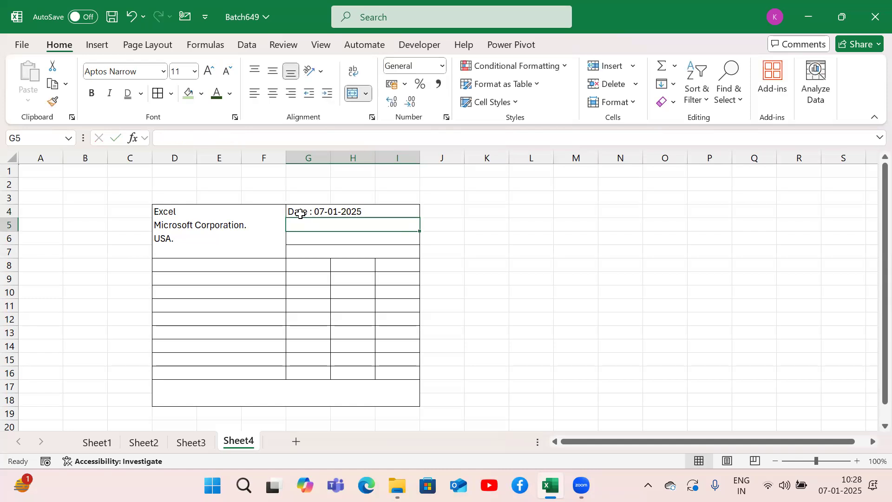
Step: Enter "Time : 10:28" in the merged cell G5:I5
text(Time)
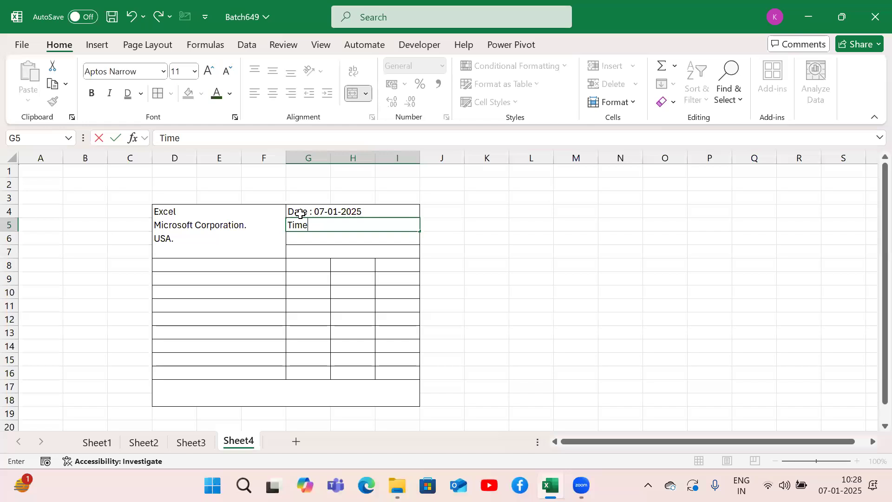
text( : 10:28)
key(Return)
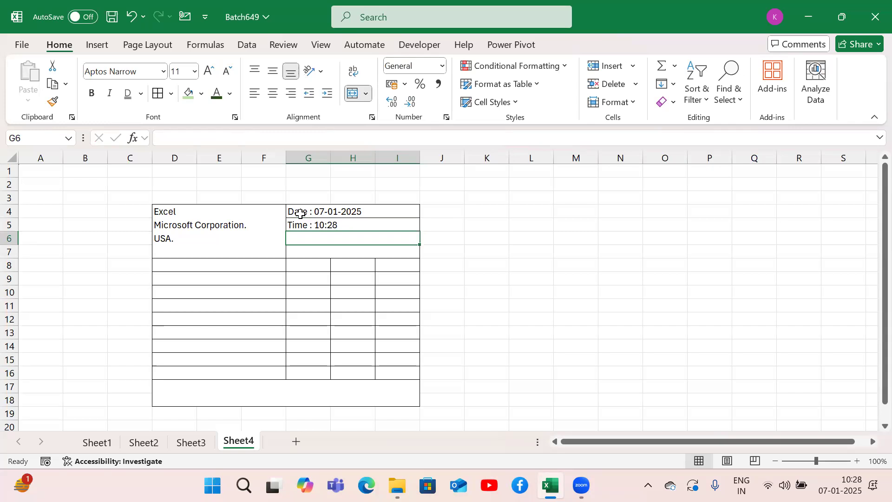
Step: Enter "#invoice No :" in the merged cell G6:I6
text(#in)
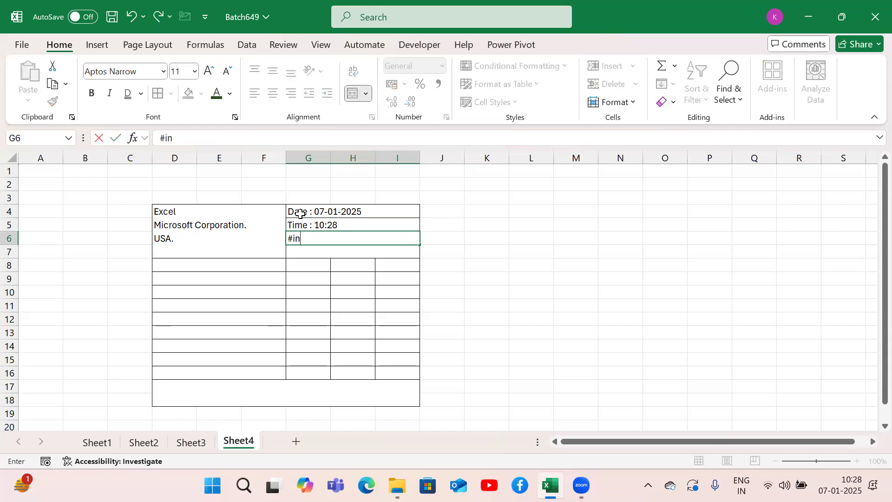
text(voice No)
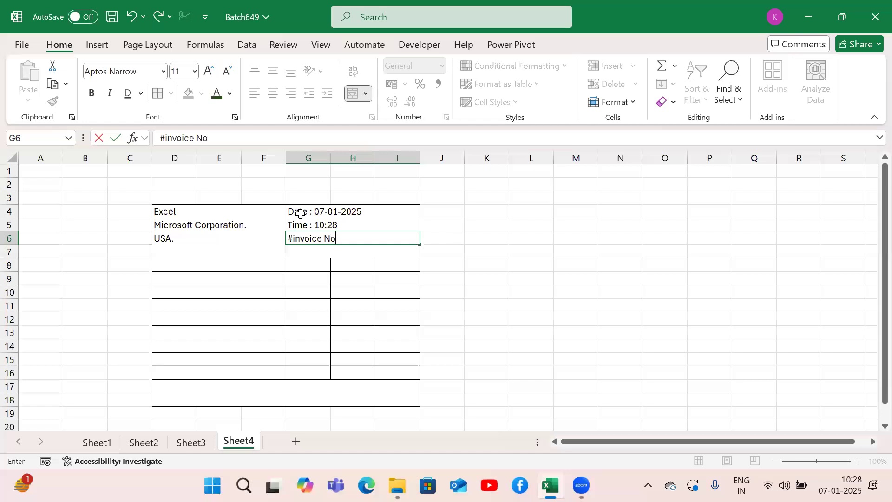
text( :)
key(Return)
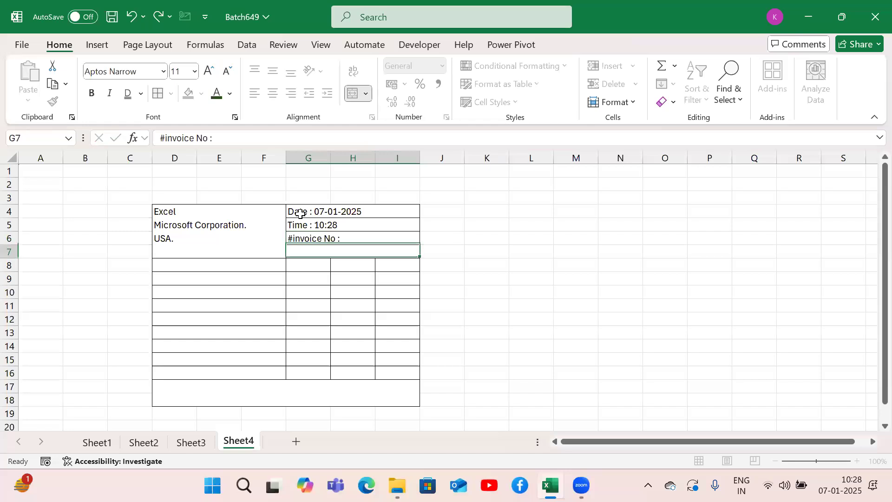
Step: Enter the headings "Particulars" in D8, "Price" in G8 and "Cost" in H8
key(Left)
key(Down)
text(P)
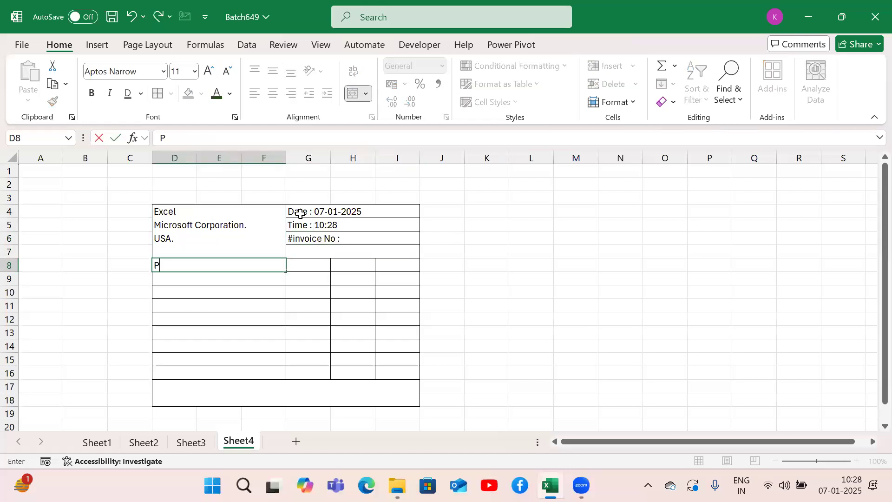
text(articulars)
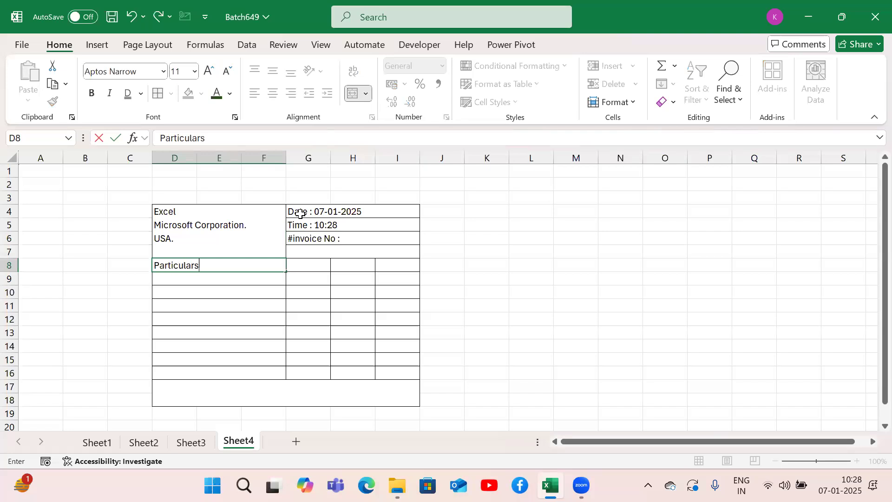
key(Tab)
text(Price)
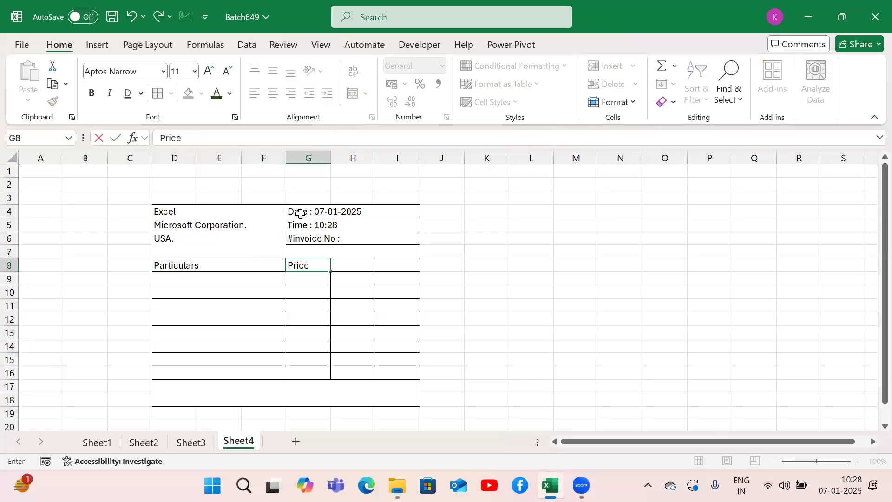
key(Tab)
text(Cost)
key(Tab)
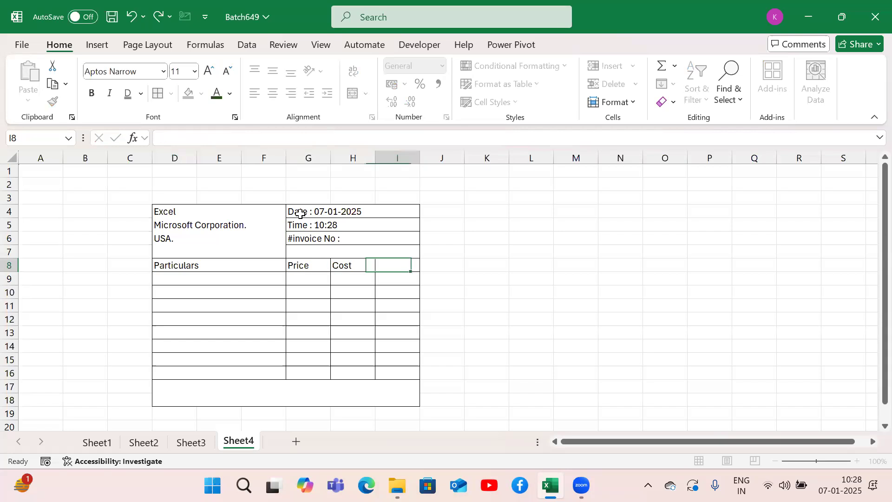
Step: Replace the heading in H8 with "Qty" and enter "Total" in I8
key(Left)
key(Left)
key(Right)
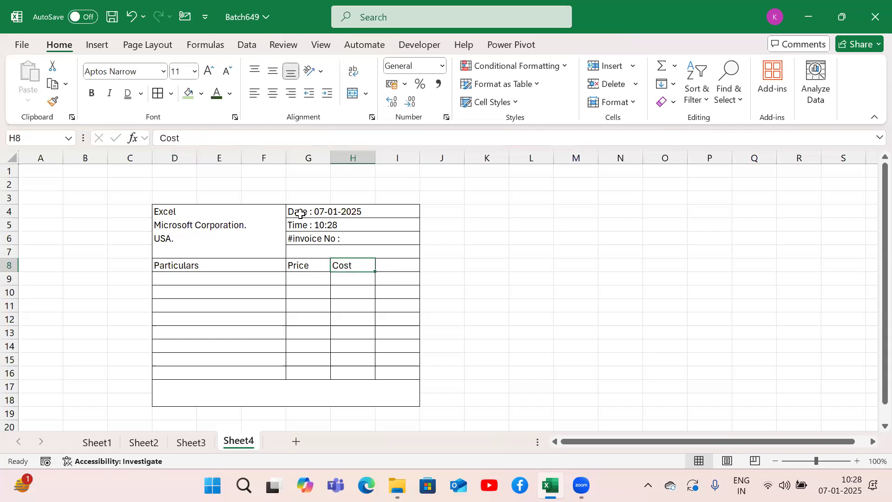
text(Qty)
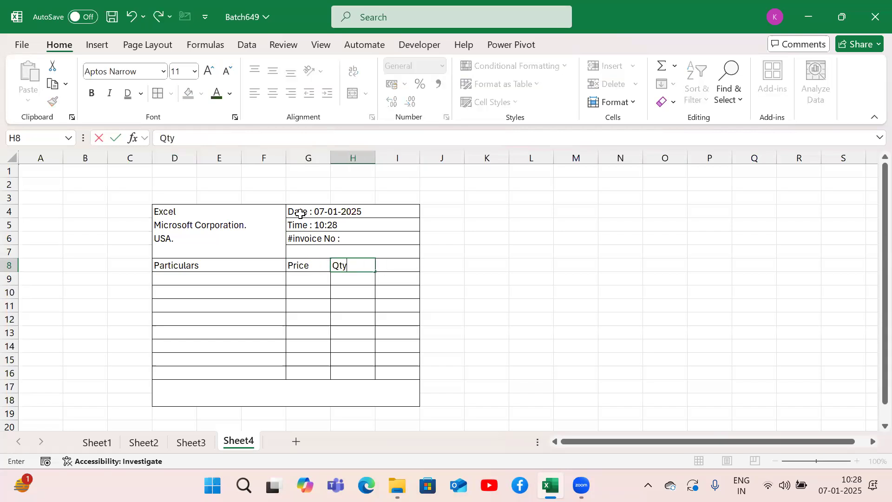
key(Tab)
text(Total)
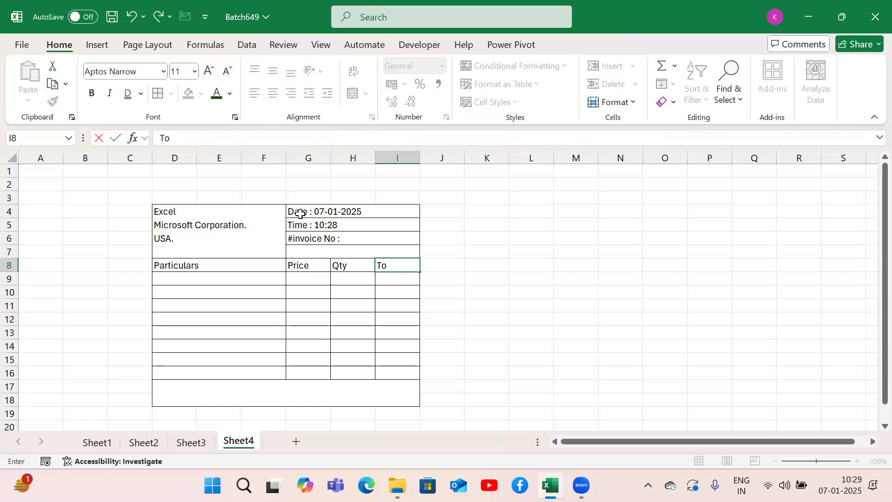
key(Return)
Step: Enter "thank you visit again" in the merged footer cell D17:I18
key(Down)
key(Down)
key(Down)
key(Down)
key(Down)
key(Down)
key(Down)
key(Down)
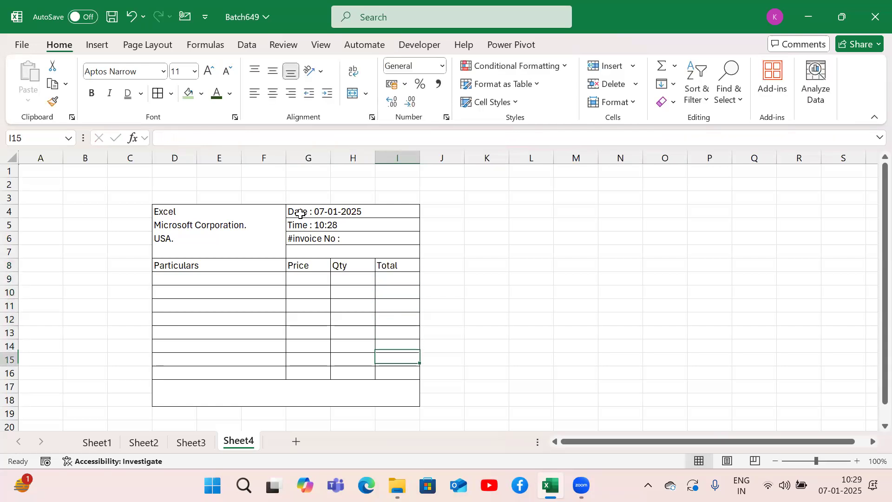
text(than)
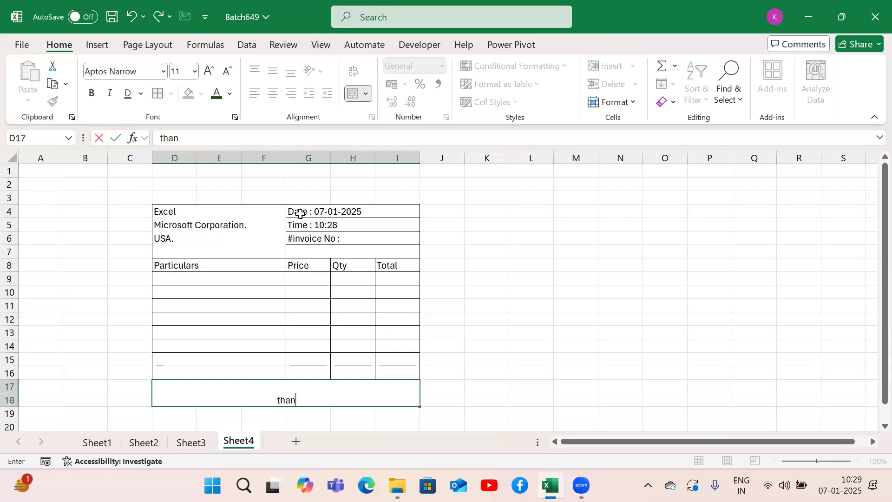
text(k you)
text( s)
key(BackSpace)
key(BackSpace)
text(vis)
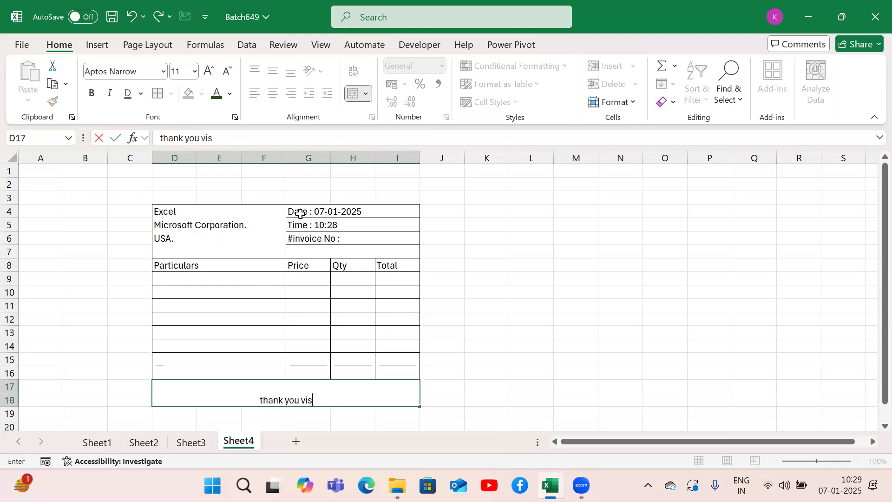
text(ita)
key(BackSpace)
key(BackSpace)
text(again)
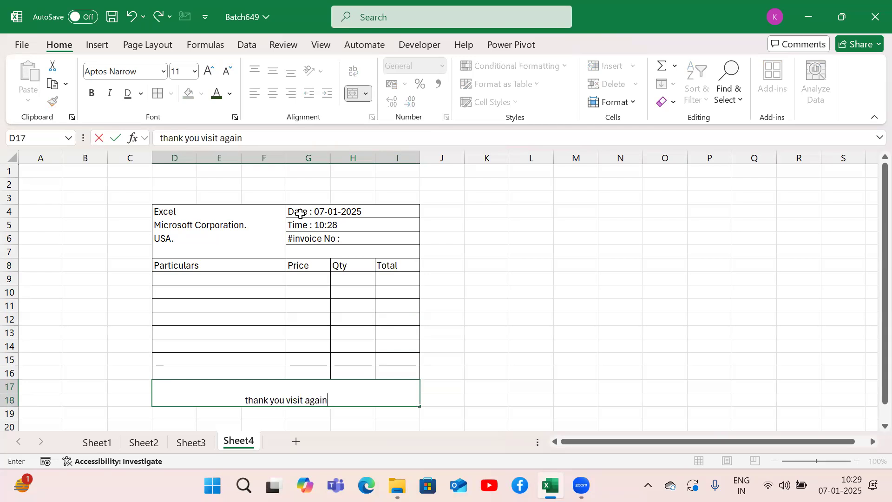
key(ctrl+Return)
Step: Align the footer text in D17:I18 to the vertical middle of the cell
key(alt)
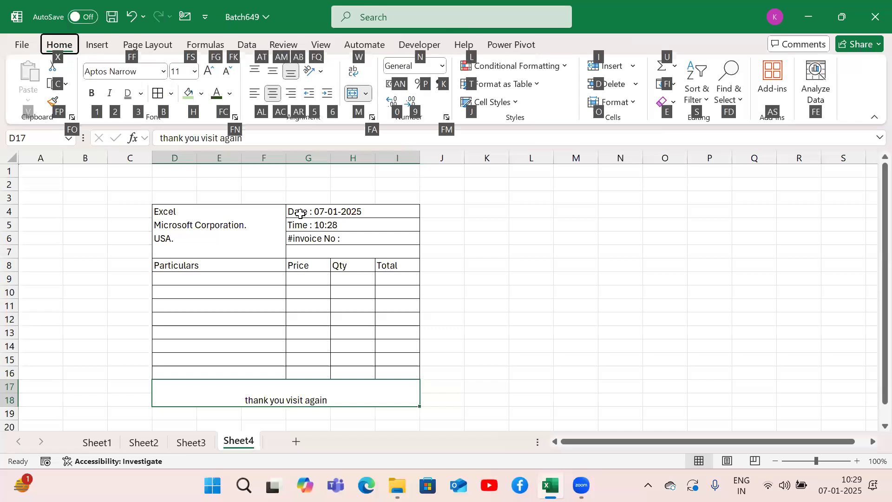
key(a)
key(m)
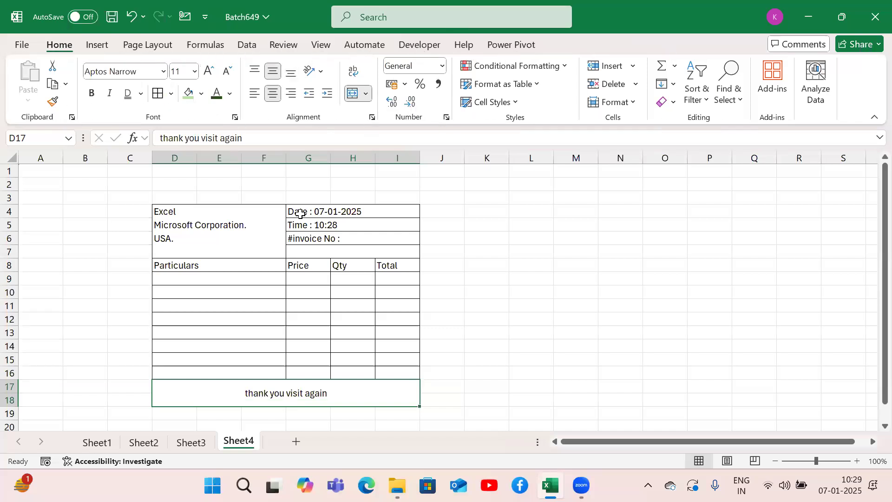
Step: Set the font size of the footer text in D17:I18 to 8
key(alt)
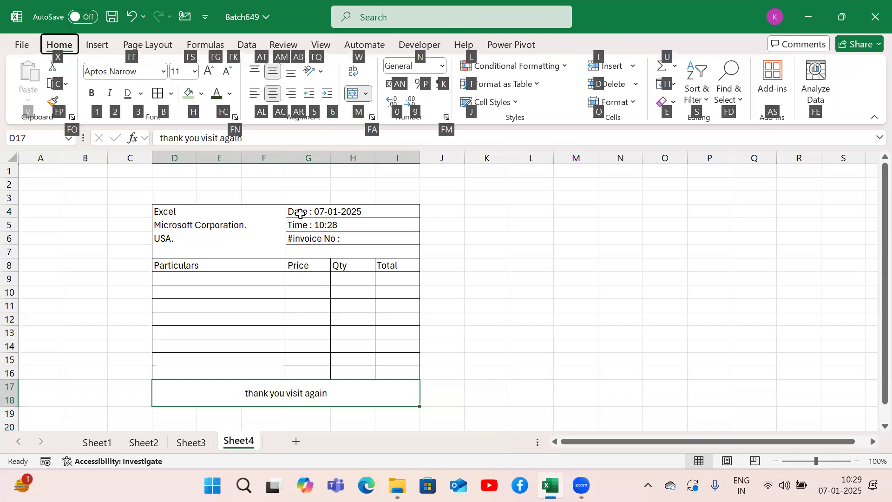
key(f)
key(s)
key(alt+Down)
key(Up)
key(Up)
key(Up)
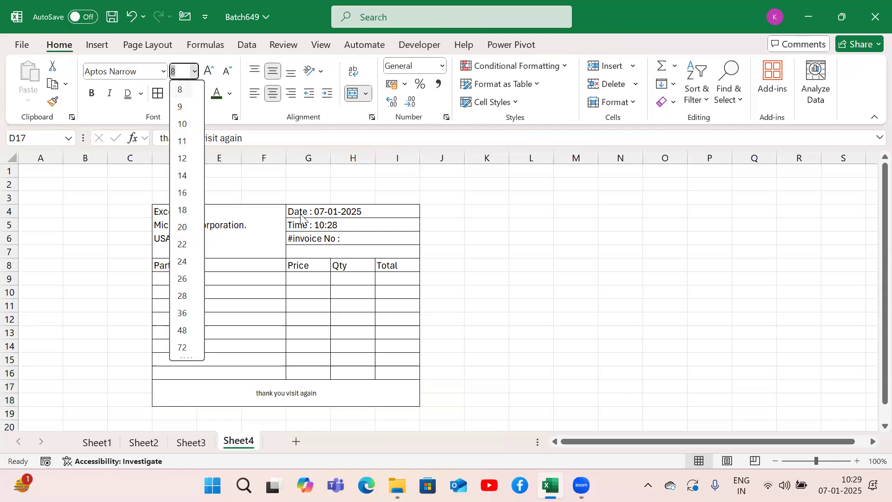
key(Return)
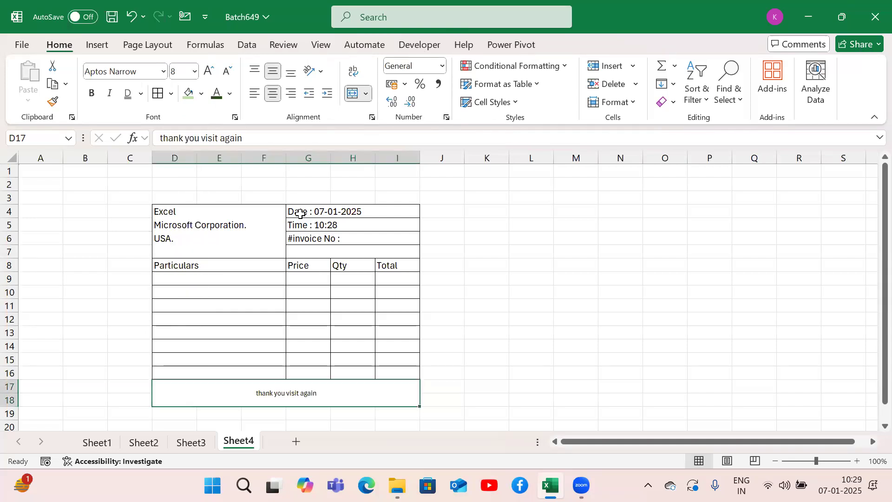
Step: Make the footer text in D17:I18 bold and italic
key(alt)
key(h)
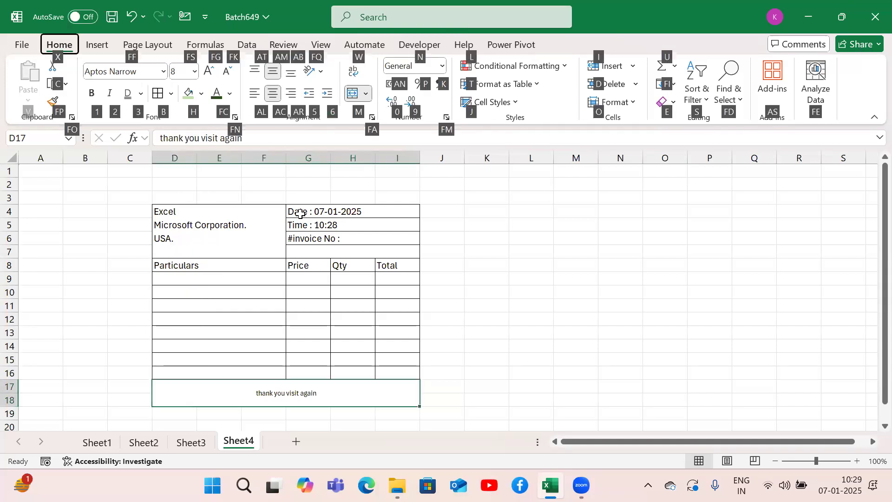
key(1)
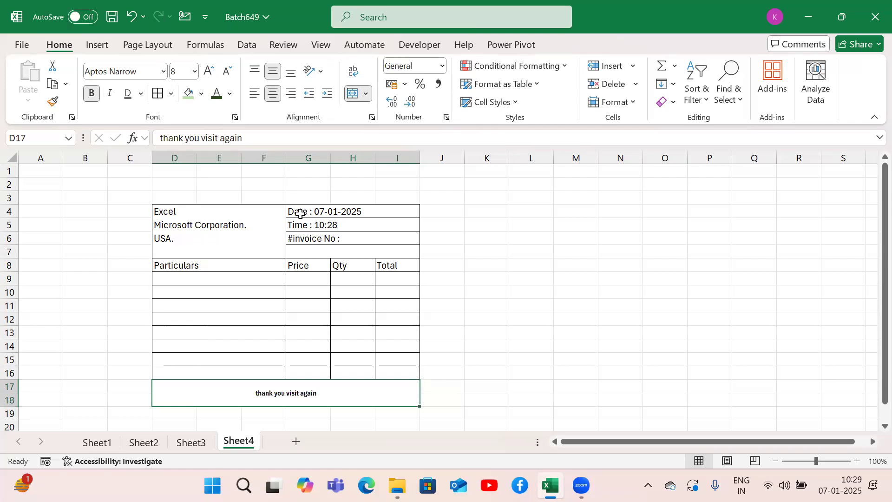
key(alt)
key(h)
key(2)
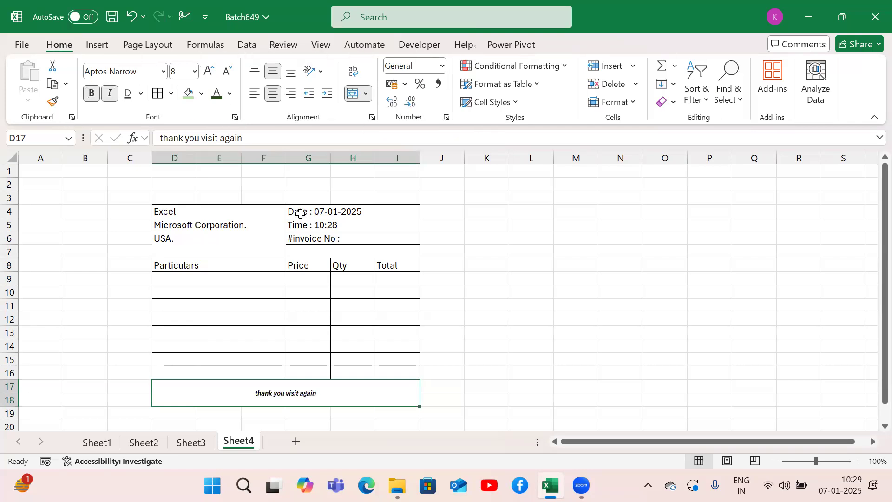
Step: Make the invoice header block and column headings in D4:I8 bold
click(497, 276)
drag(217, 231, 343, 265)
key(alt)
key(h)
key(b)
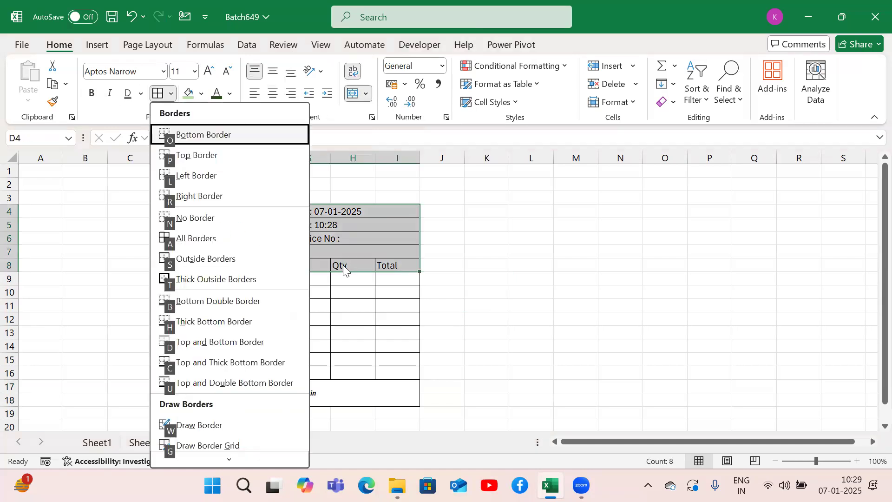
key(Escape)
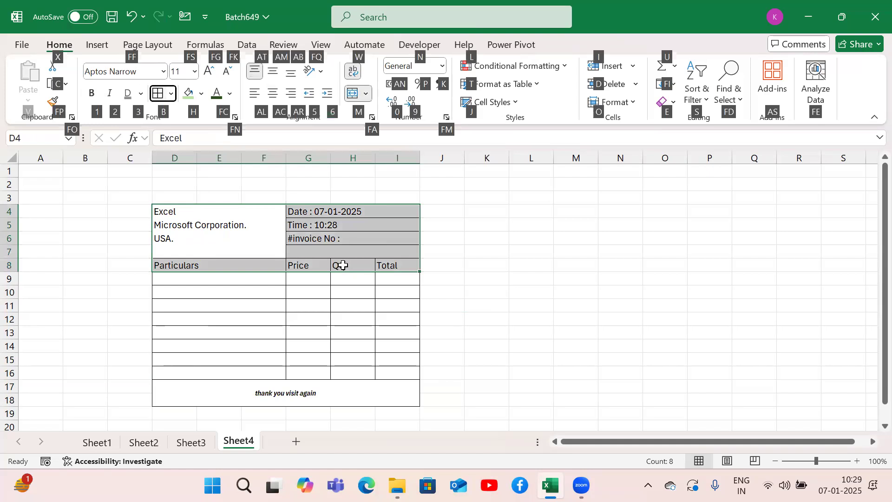
key(1)
click(525, 249)
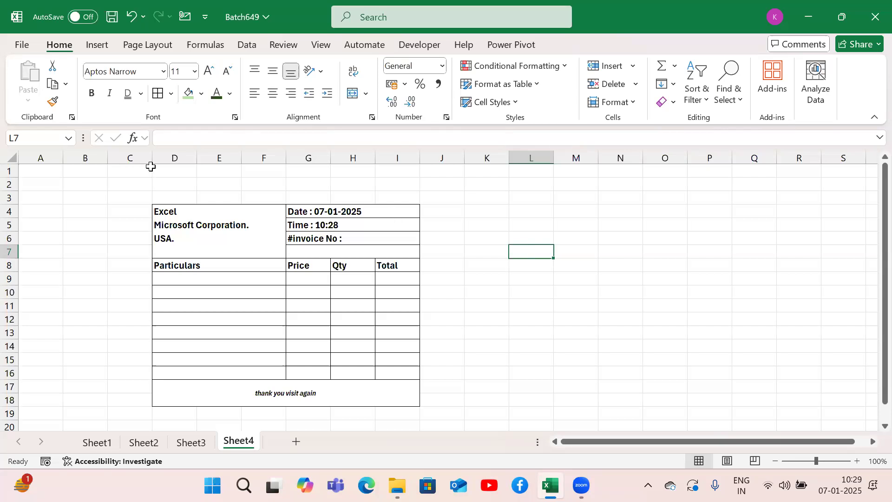
Step: Check the invoice in the print preview and return to the worksheet
key(ctrl+p)
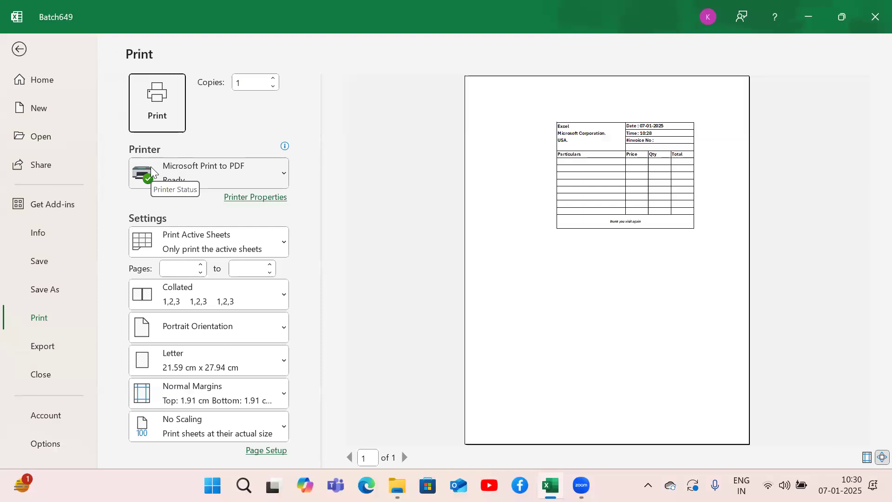
click(20, 50)
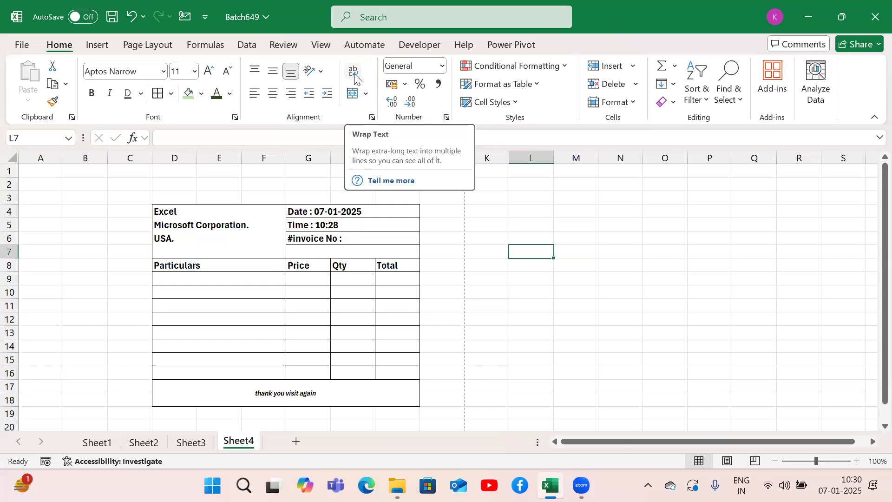
Step: Enter a person's full name in lowercase in cell L4
click(536, 223)
key(Up)
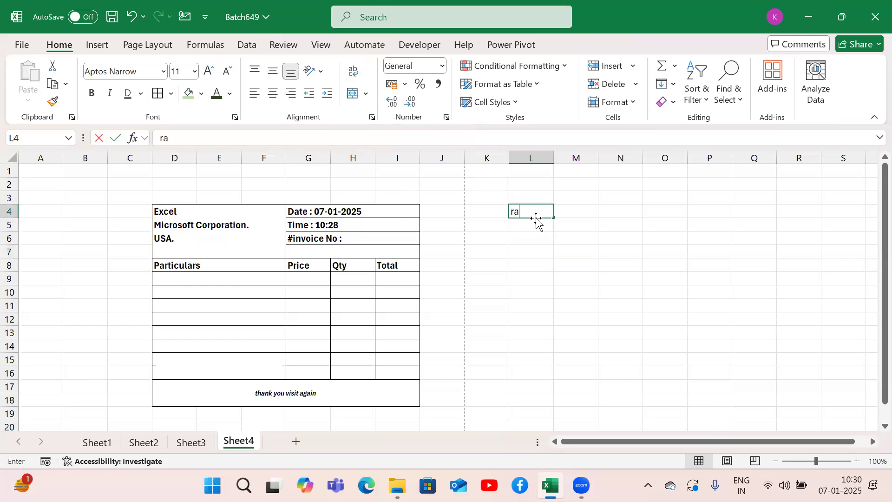
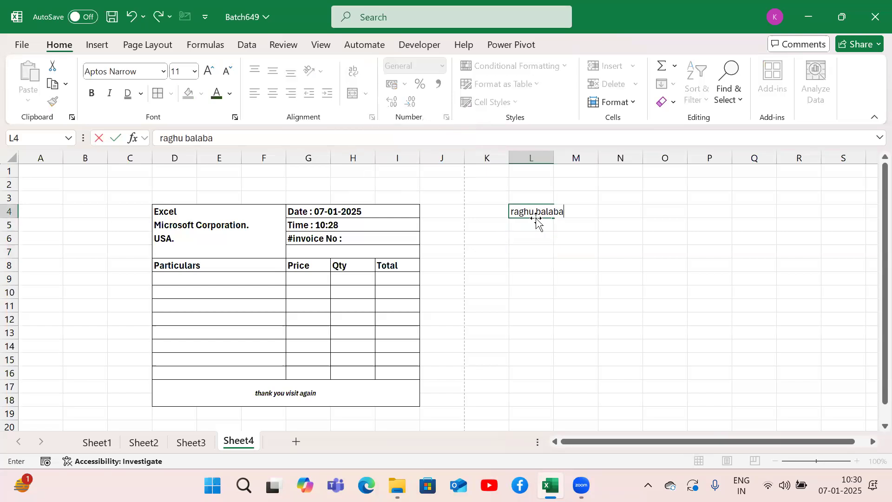
key(Return)
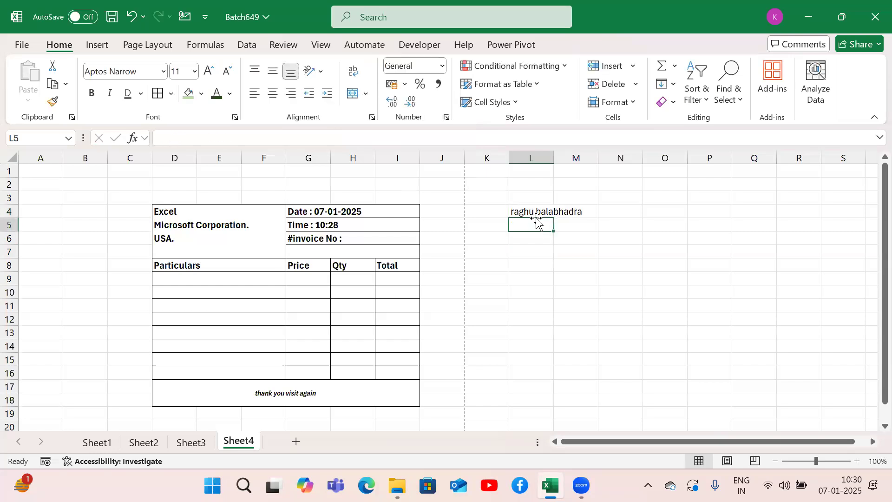
Step: Apply Wrap Text to the name in cell L4
key(Up)
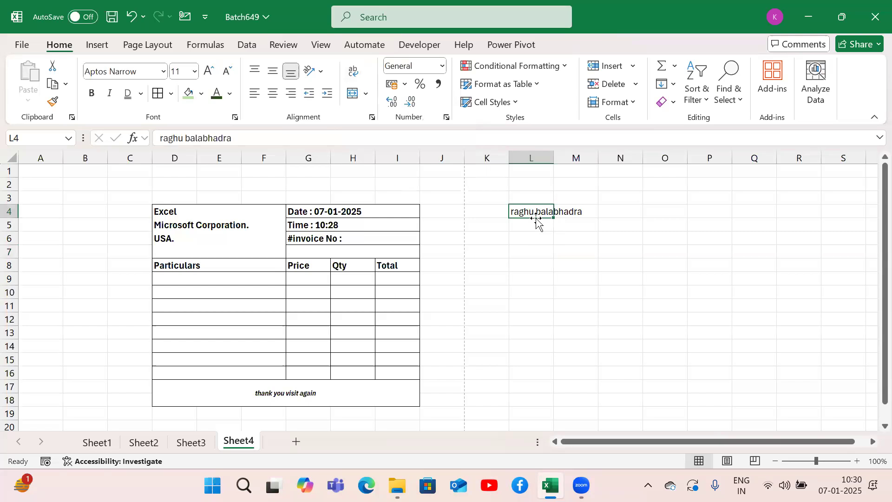
key(alt)
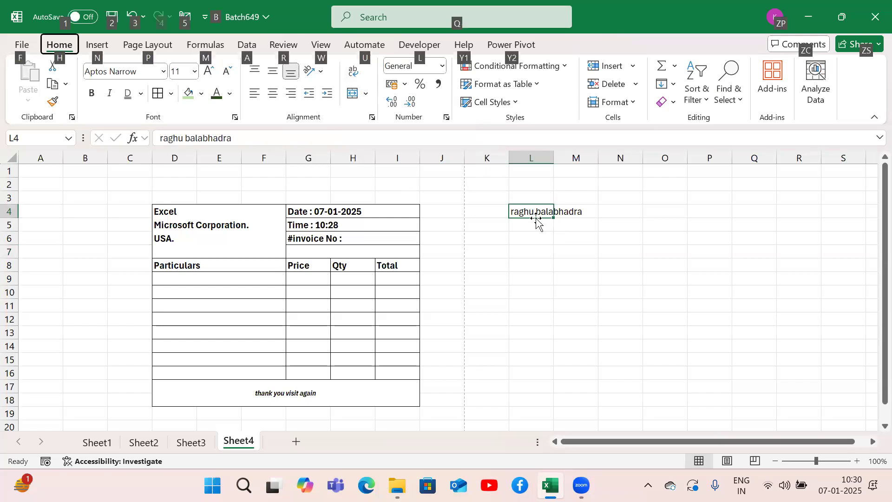
key(h)
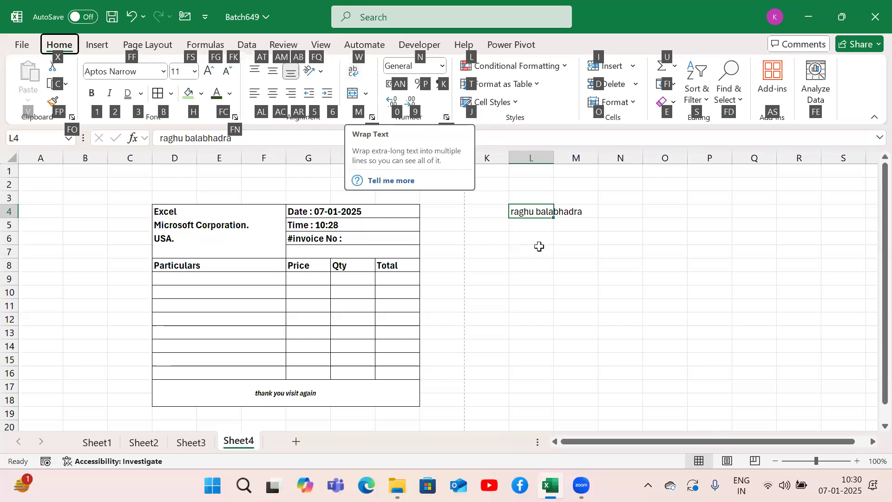
click(556, 250)
click(542, 215)
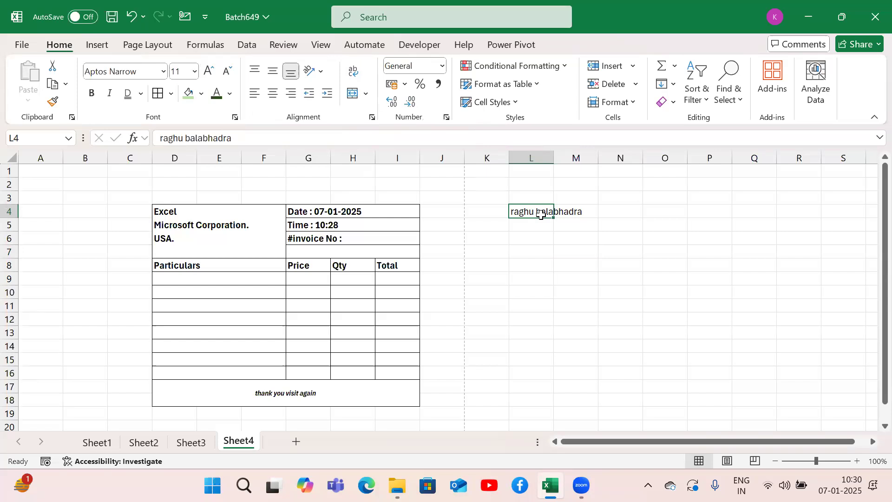
key(alt)
key(w)
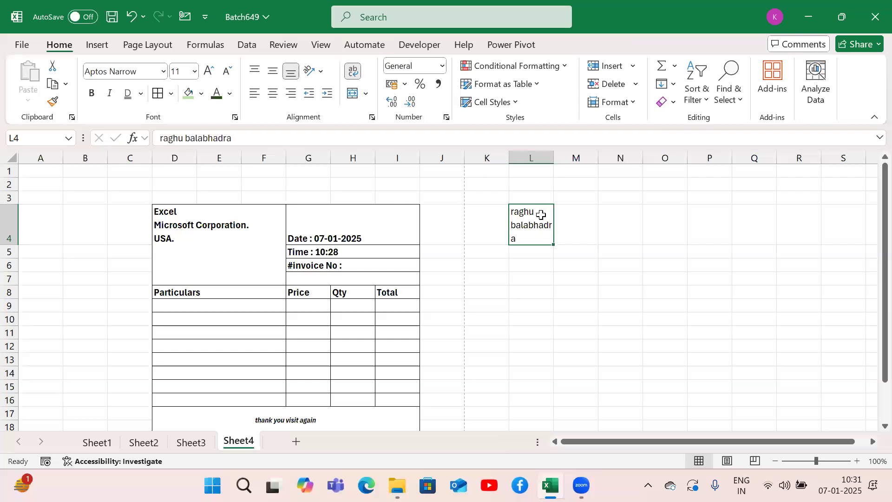
Step: Turn off Wrap Text for the name in cell L4, toggling it on and off once more
key(alt)
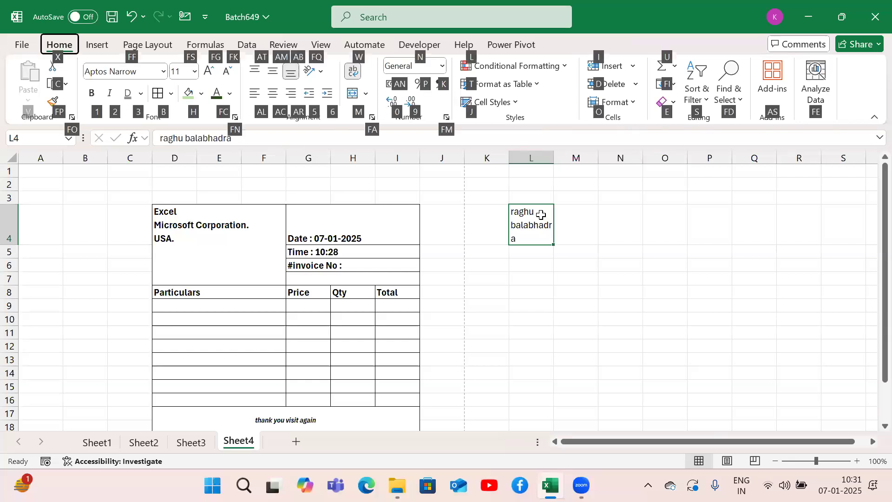
key(w)
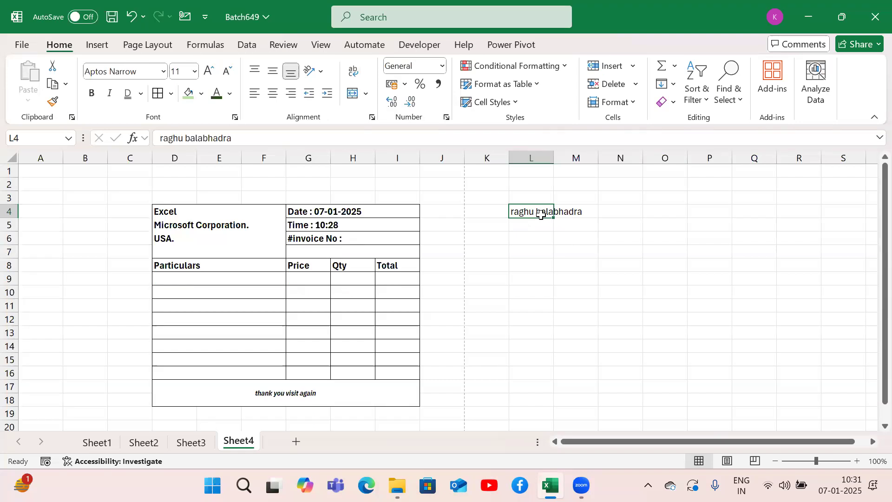
key(alt)
key(h)
key(w)
key(alt)
key(h)
key(w)
Step: Widen column L so that the full name in cell L4 fits on one line
drag(555, 156, 585, 162)
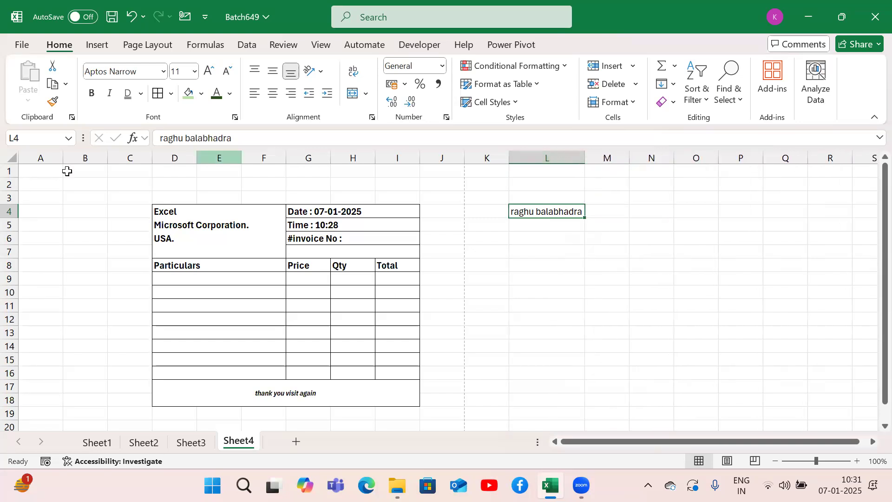
mouse_move(10, 177)
mouse_down()
mouse_move(15, 221)
mouse_move(9, 177)
mouse_up()
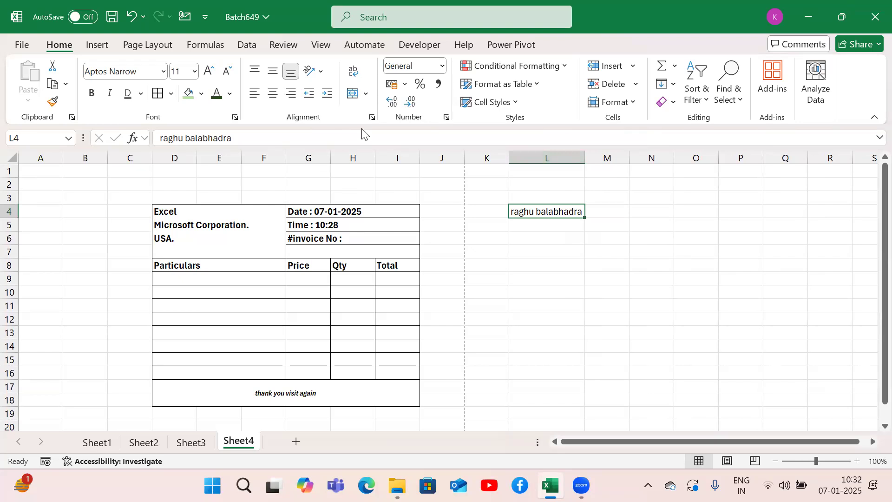
Step: Left-align the Sub1 marks in C2:C19 on Sheet2
click(191, 442)
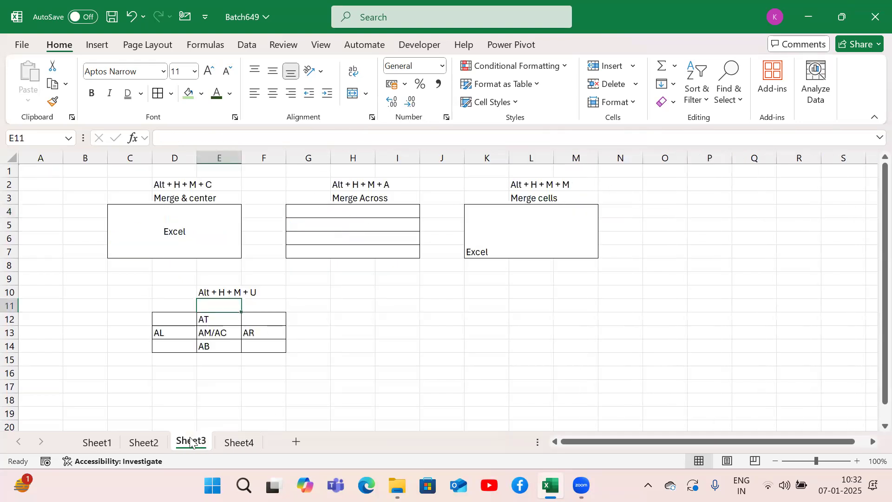
click(138, 448)
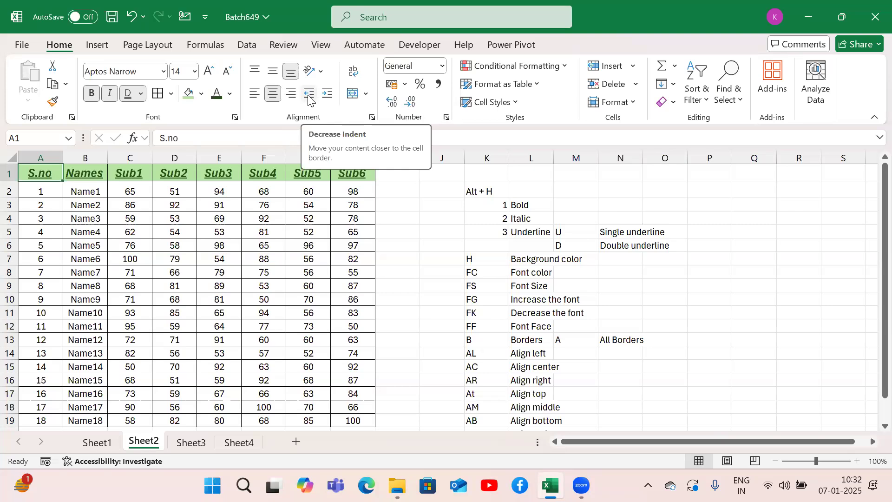
click(121, 193)
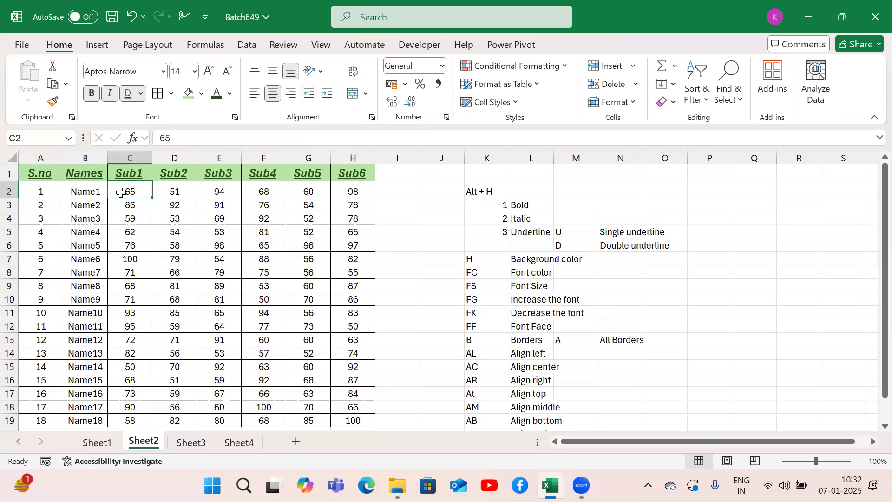
key(ctrl+shift+Down)
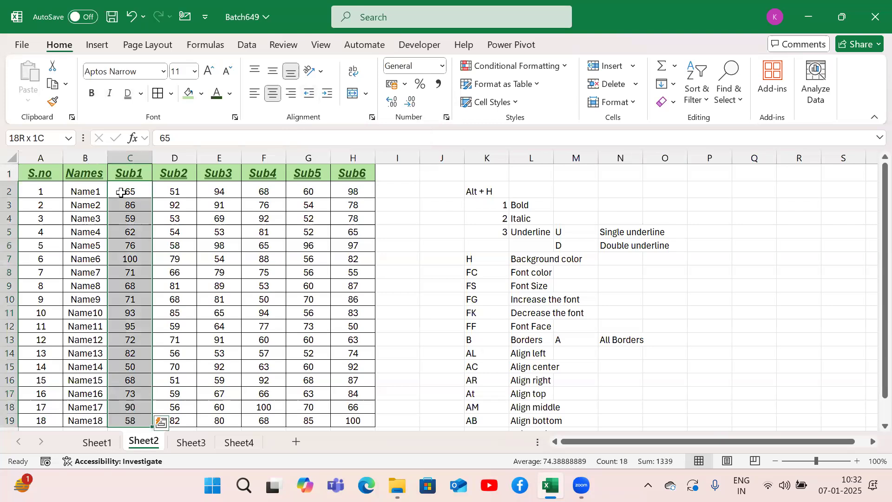
click(254, 95)
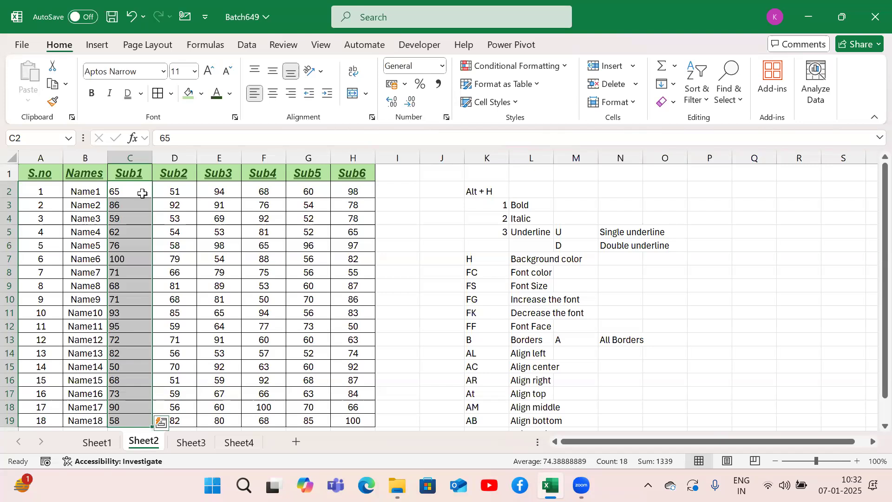
Step: Increase the indent of the Sub1 marks in C2:C19 by two levels
key(alt)
key(h)
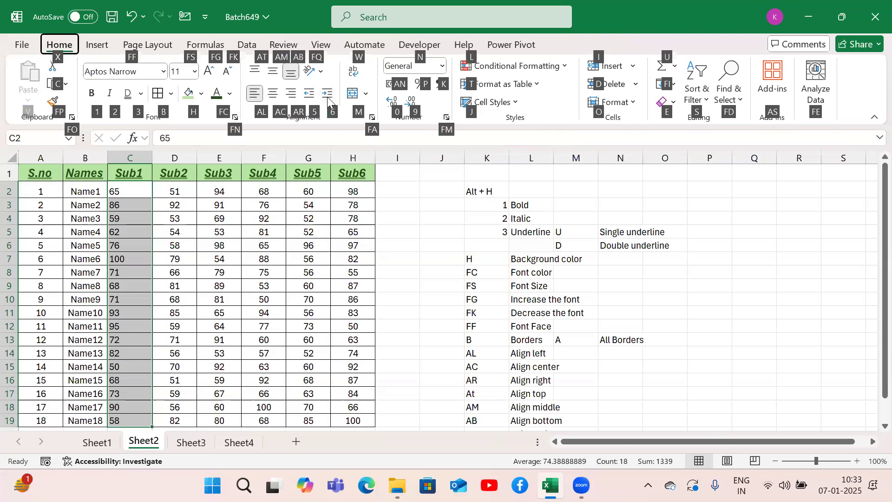
key(Escape)
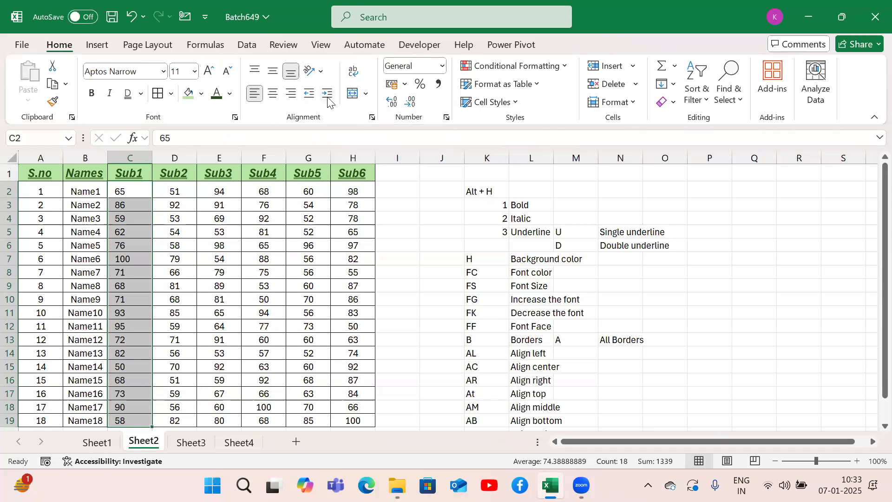
key(alt)
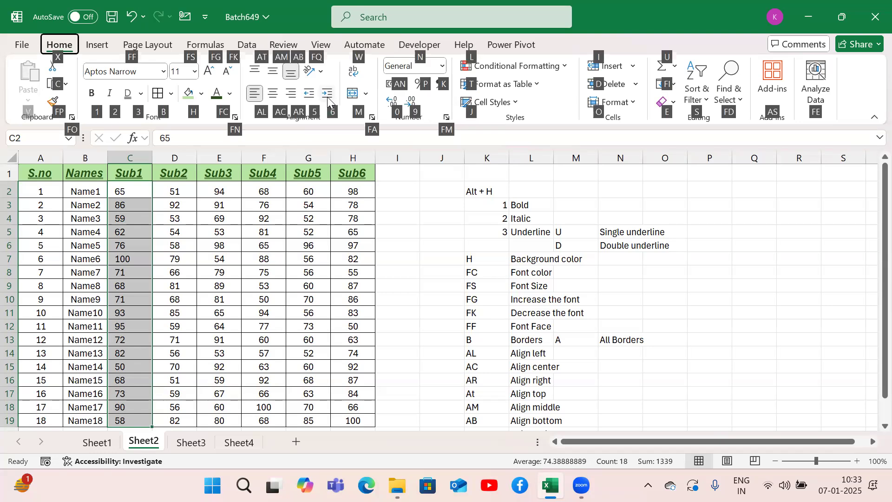
key(Escape)
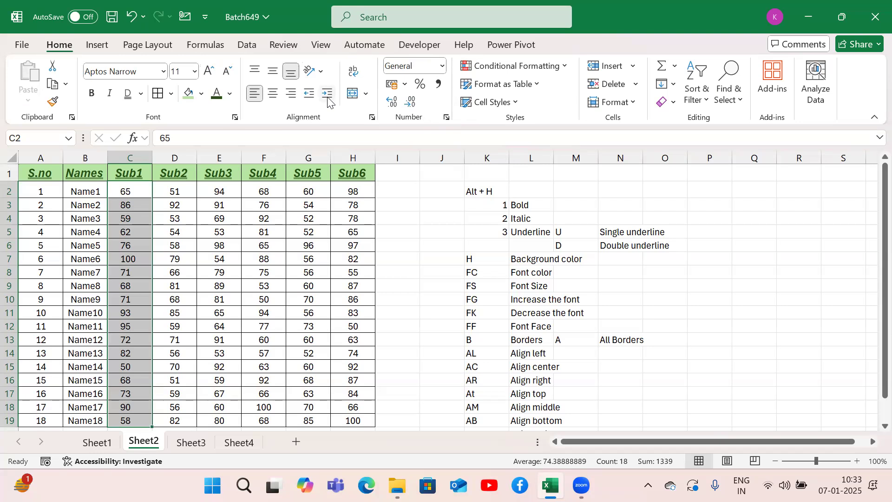
Step: Decrease the indent of the Sub1 marks in C2:C19 by two levels, back to the cell border
key(alt+h)
key(Escape)
key(Escape)
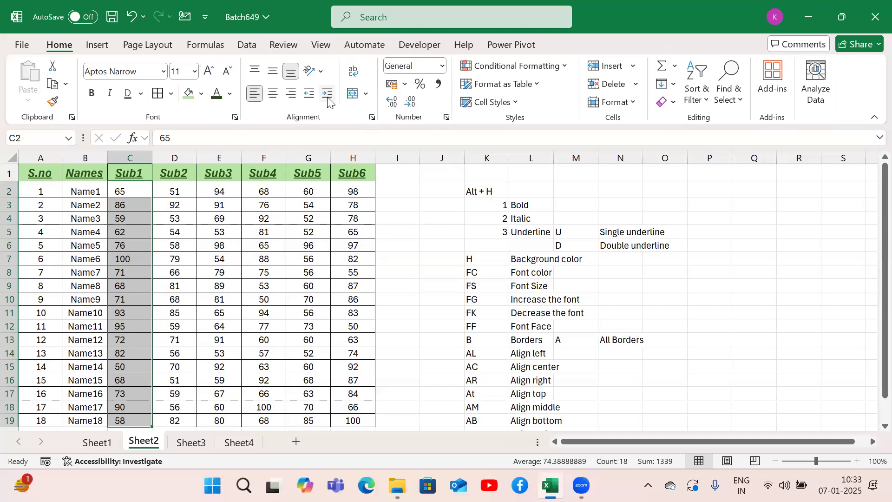
key(alt+h)
key(a)
key(o)
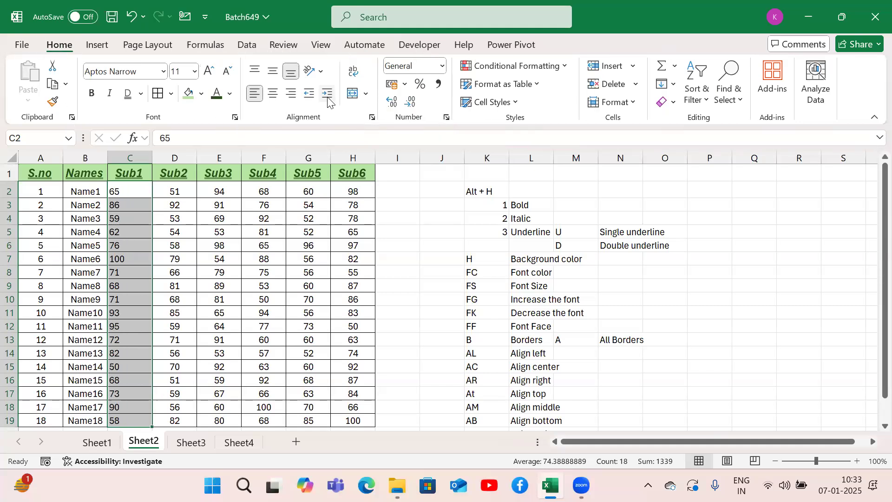
Step: Increase the indent of the Sub1 marks in C2:C19 by two levels and decrease it by one level
key(alt+h)
key(a)
key(i)
key(alt+h)
key(6)
key(alt+h)
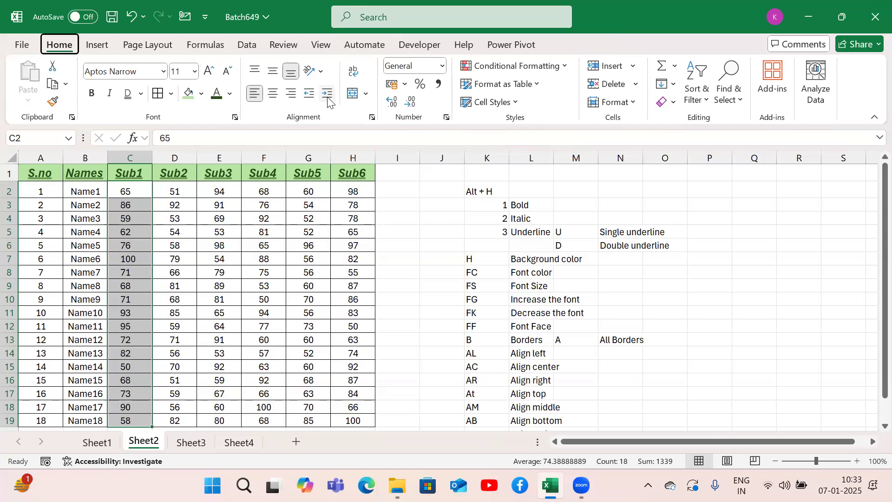
key(5)
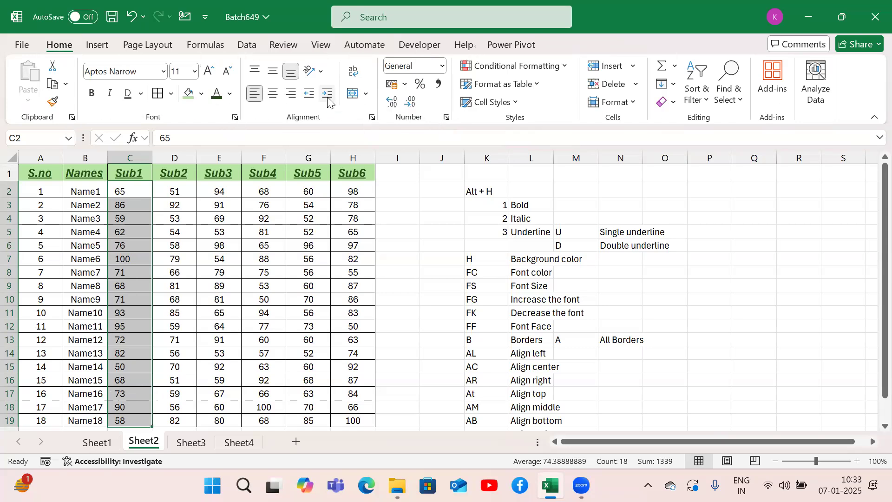
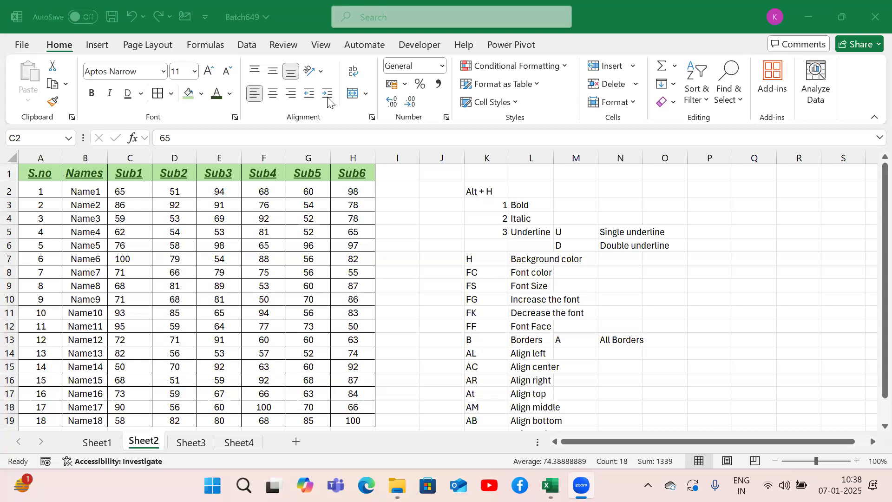
Step: Review the list of Alt + H shortcuts in columns K and L of Sheet2
key(Down)
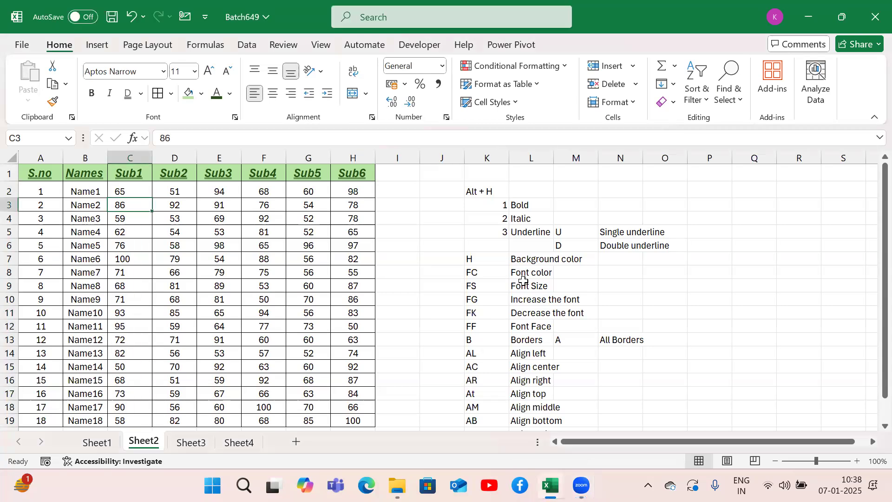
key(Right)
key(Right)
key(Right)
key(Right)
key(Right)
key(Right)
key(Down)
key(Down)
key(Down)
key(Down)
key(Down)
key(Down)
key(Down)
key(Down)
key(Down)
key(Down)
key(Down)
key(Down)
key(Down)
key(Down)
key(Down)
key(Down)
key(Down)
key(Down)
key(Down)
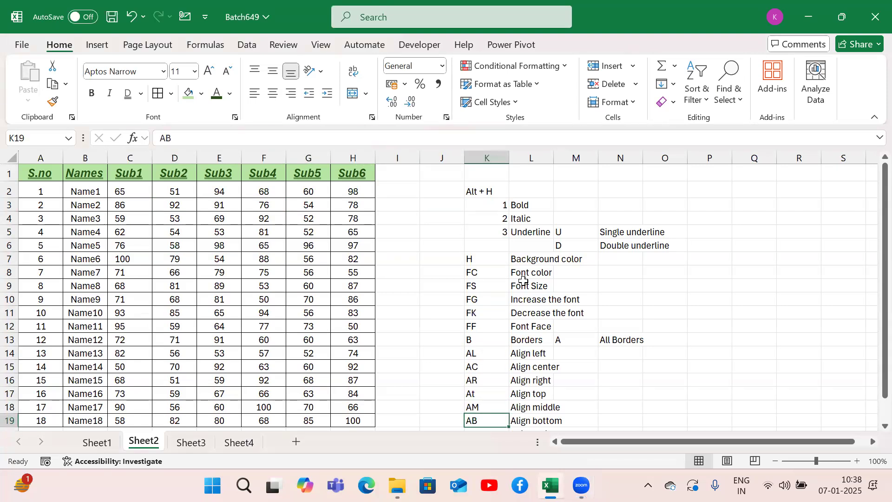
key(Up)
key(Up)
key(Up)
key(Up)
key(Up)
key(Page_Up)
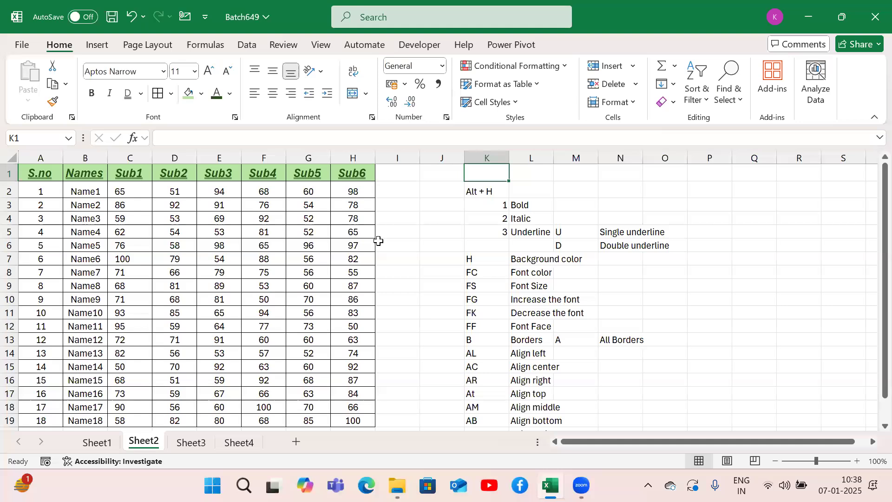
Step: Add a new blank worksheet after Sheet4 and select its cell C4
click(186, 444)
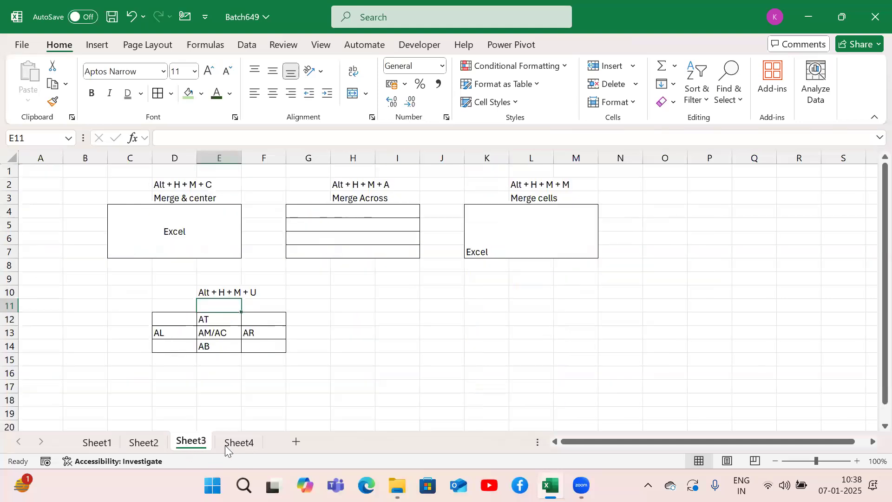
click(229, 445)
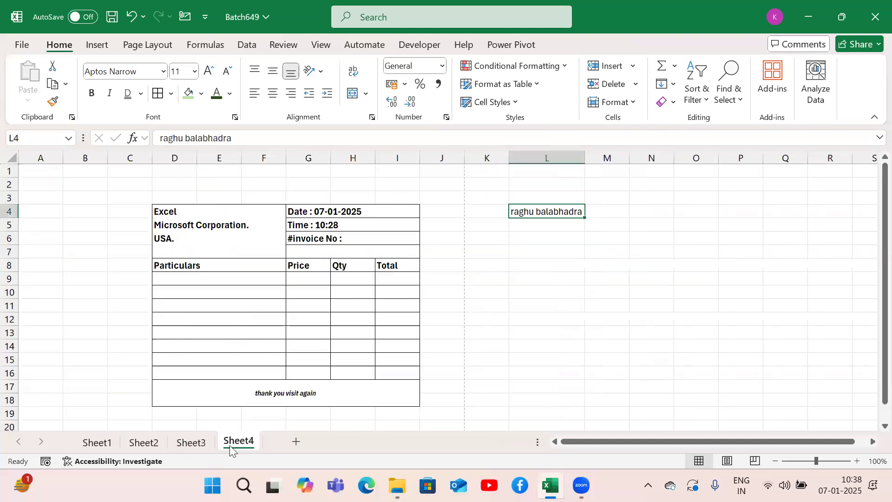
click(295, 441)
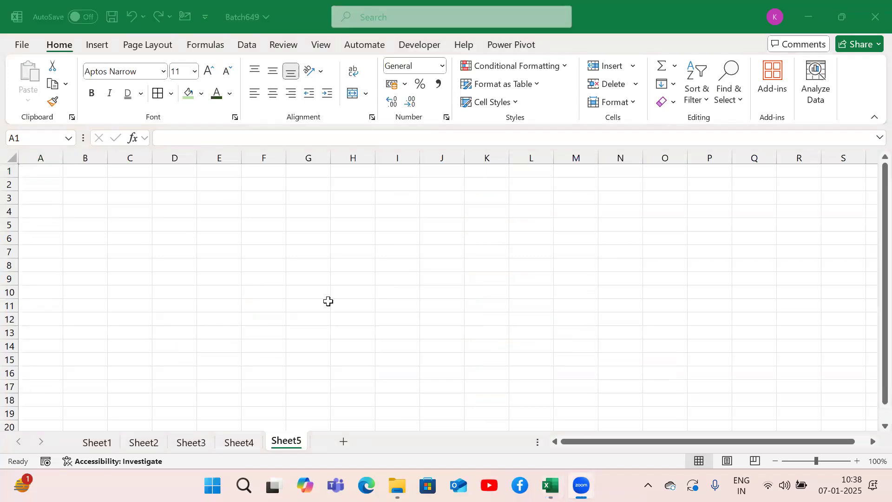
click(212, 218)
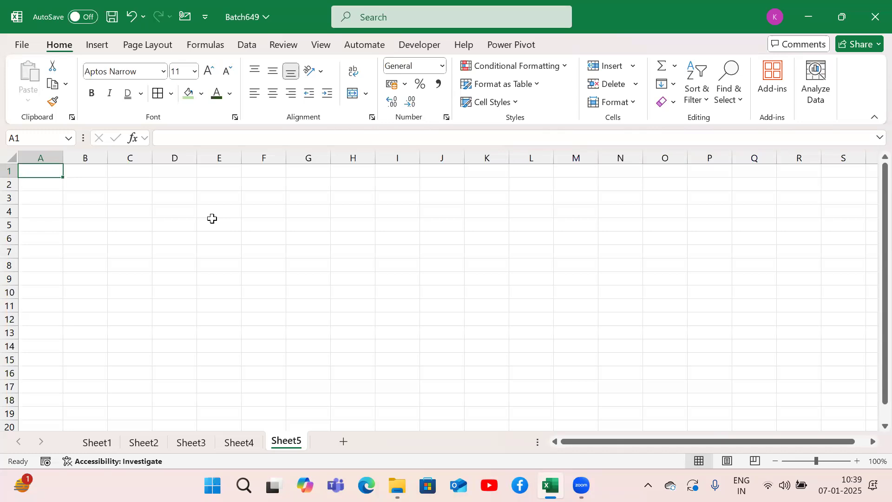
key(Right)
key(Right)
key(Down)
key(Down)
key(Down)
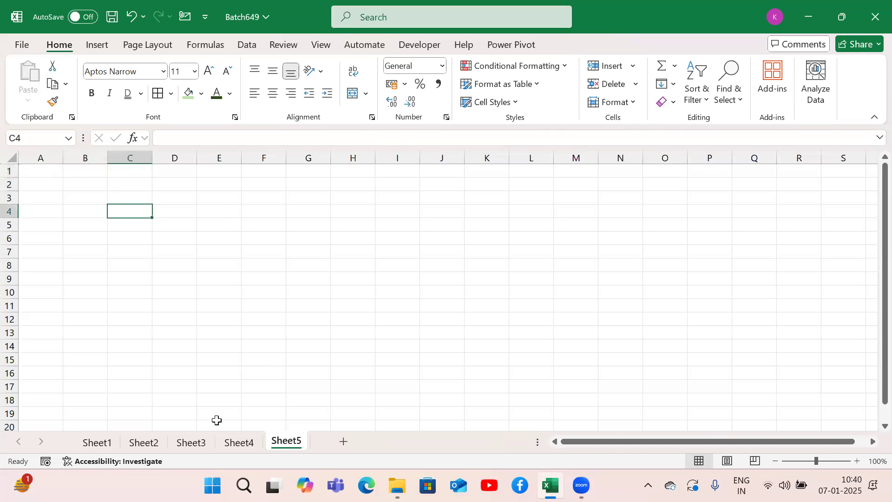
Step: Copy the serial numbers 1 to 10 from A2:A11 on Sheet2 and paste them into Sheet5 starting at C4
click(233, 443)
click(200, 444)
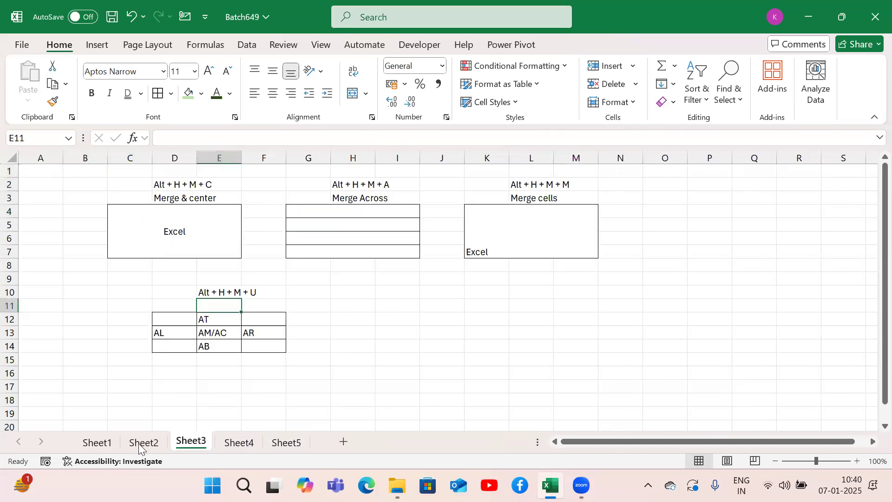
click(138, 443)
drag(47, 191, 47, 307)
key(ctrl+c)
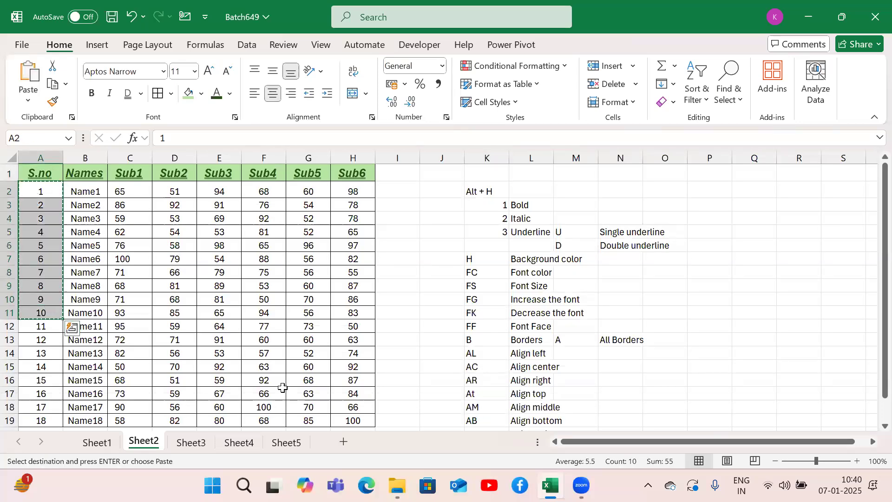
click(285, 444)
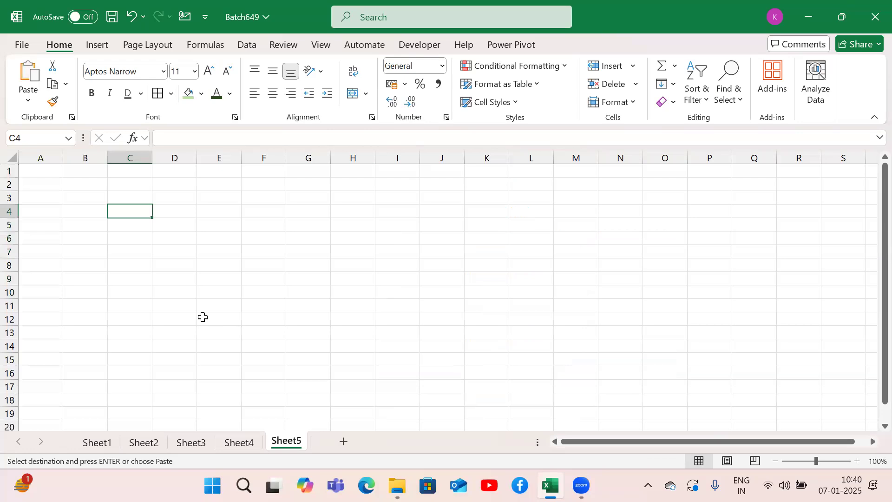
key(ctrl+v)
key(ctrl)
key(Escape)
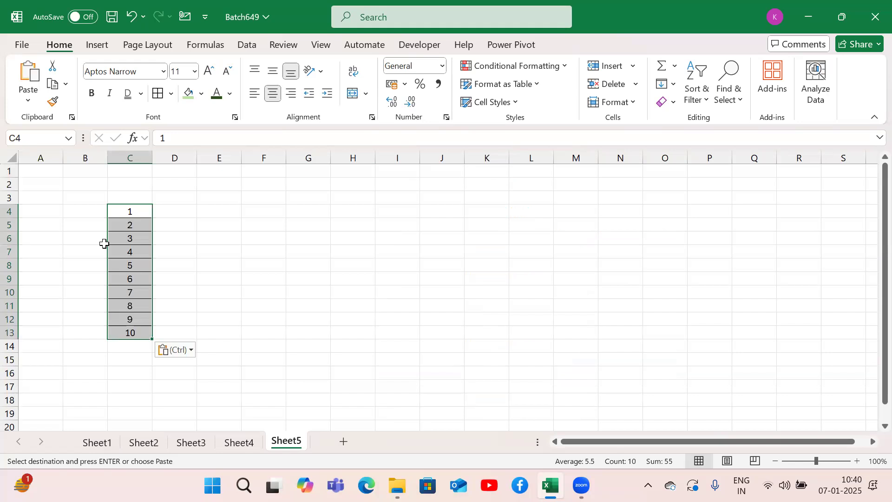
click(182, 246)
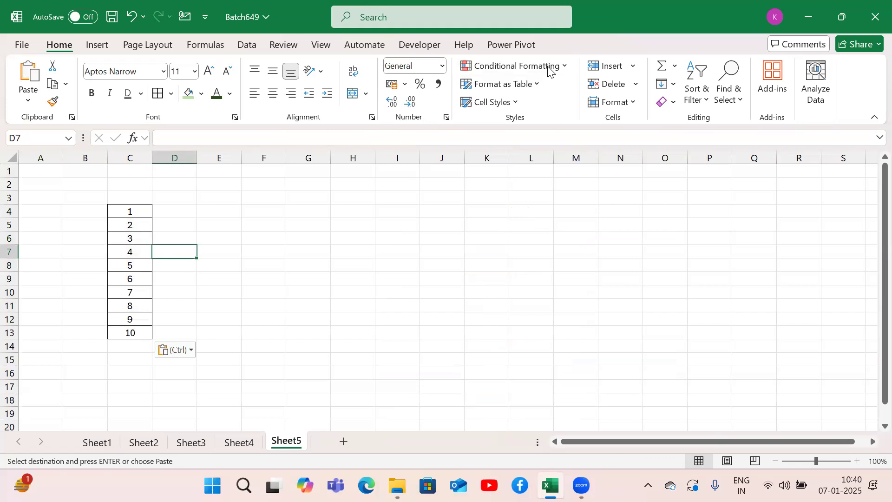
Step: Copy the numbers in C4:C13 and paste them into E4:E13
click(129, 210)
drag(129, 210, 128, 331)
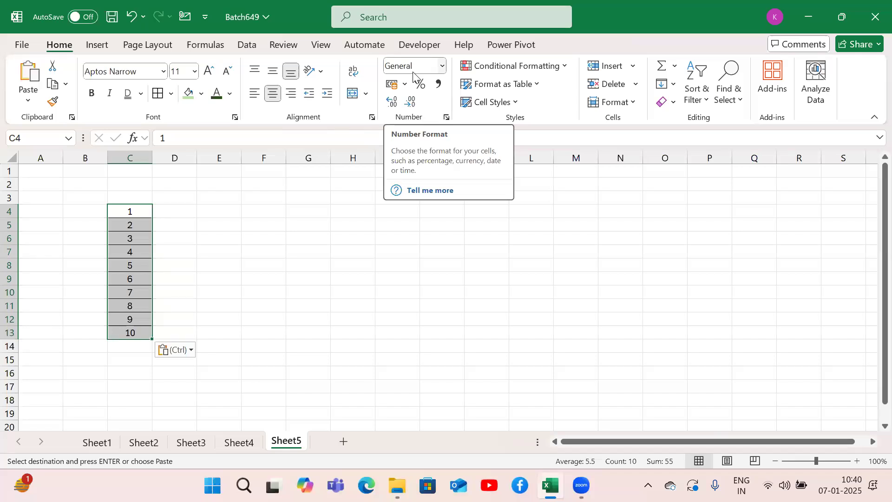
key(Escape)
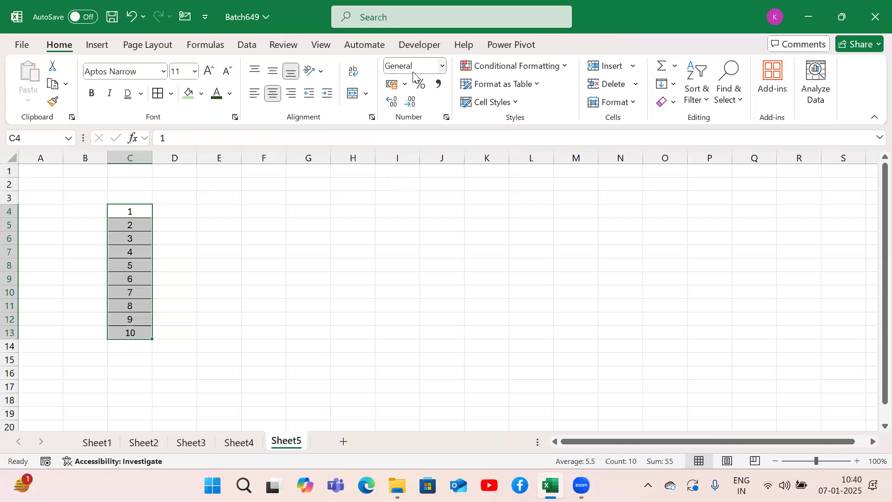
key(ctrl+c)
key(Right)
key(Right)
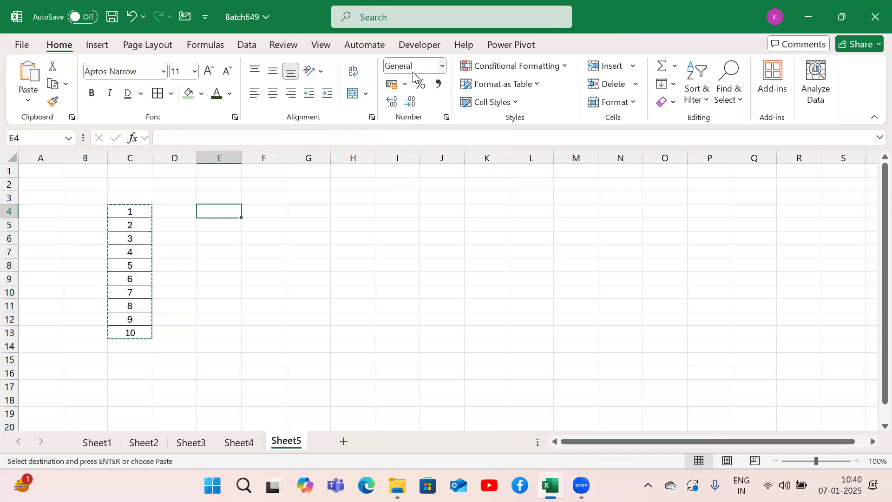
key(ctrl+v)
key(Escape)
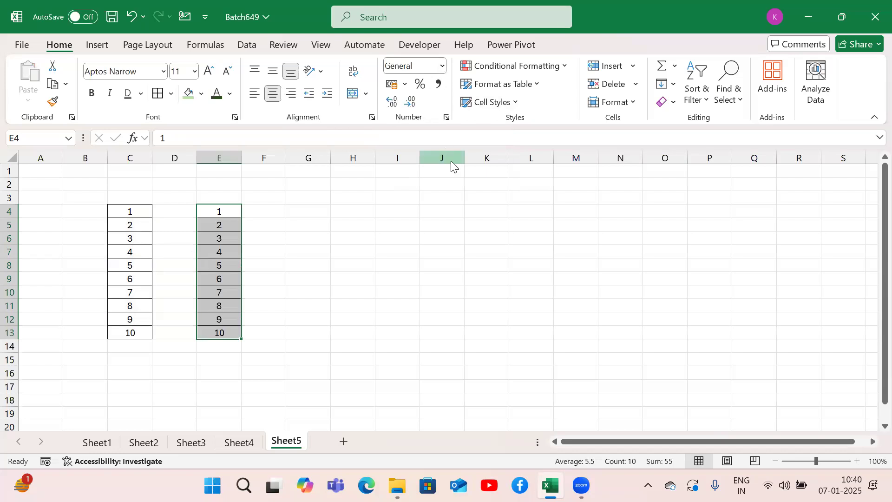
Step: Apply the Number format to the values in E4:E13
key(alt+h)
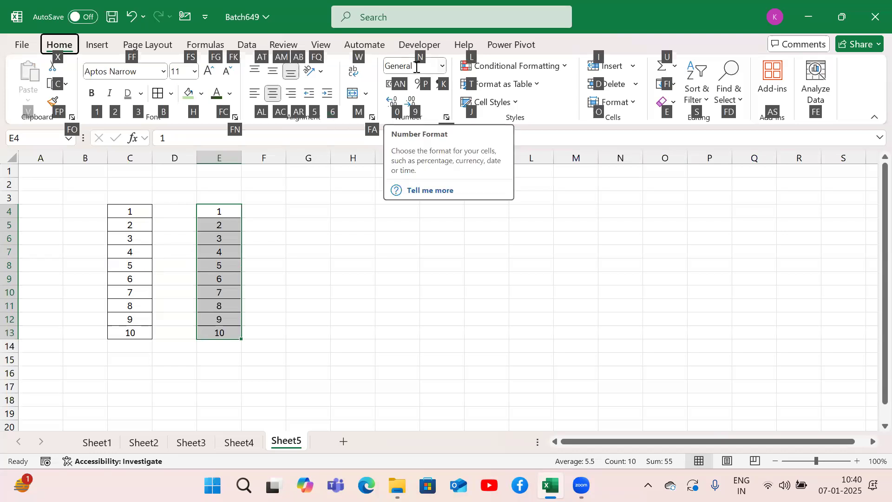
key(n)
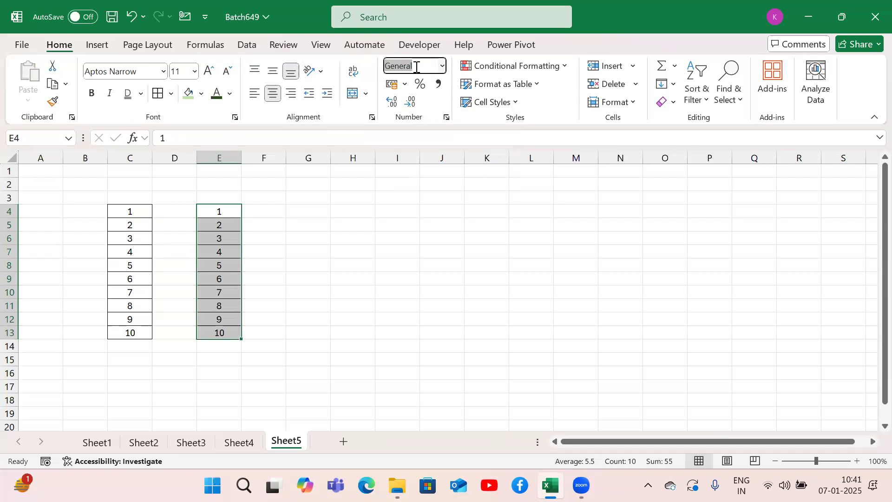
key(alt+Down)
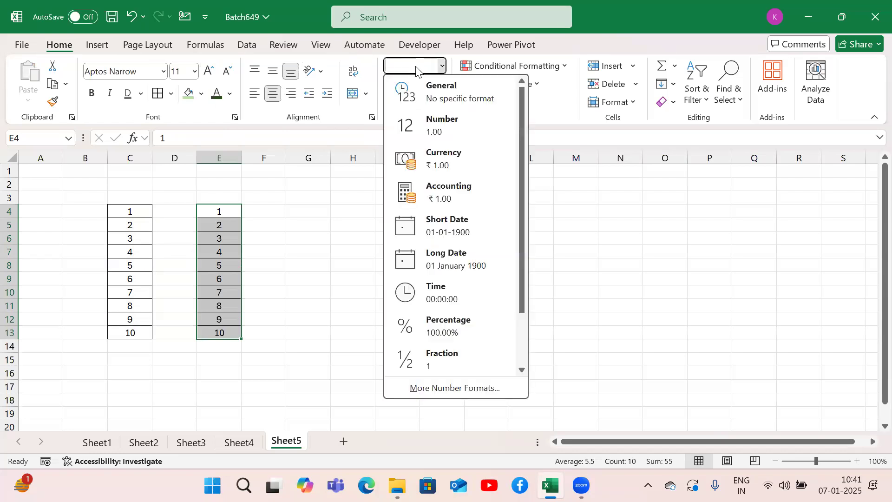
key(Down)
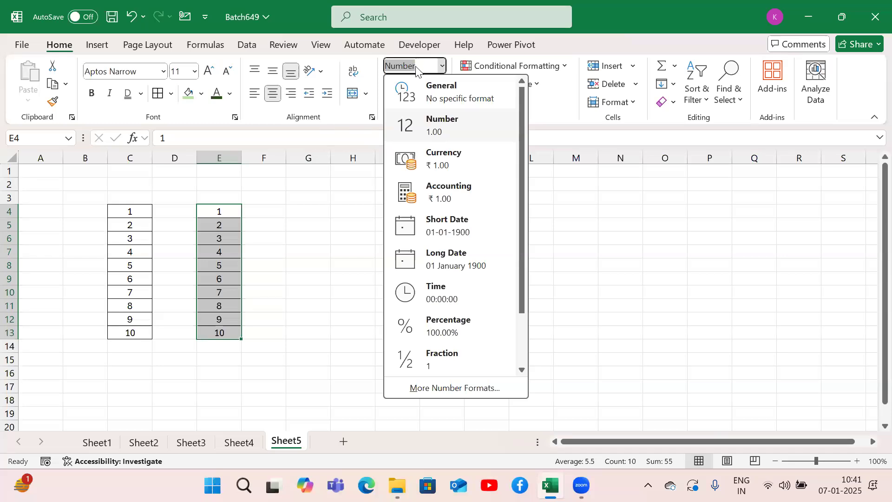
key(Return)
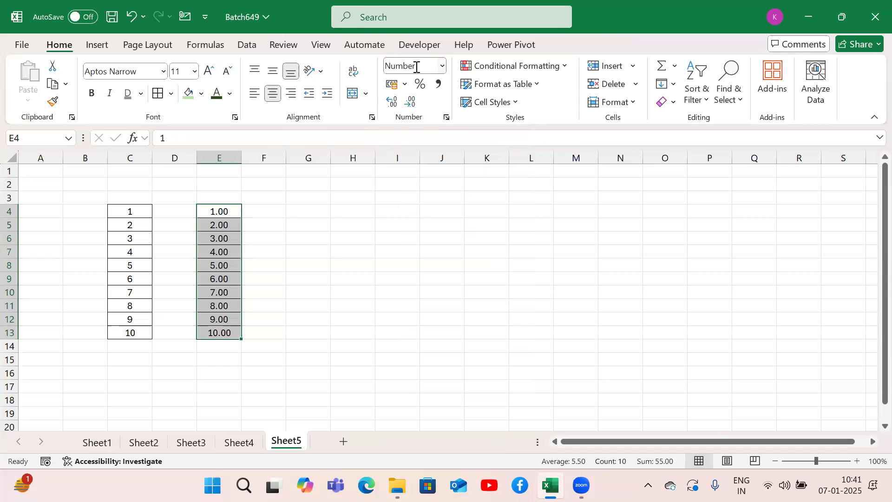
Step: Copy the numbers in C4:C13 and paste them into G4:G13
key(Left)
key(Left)
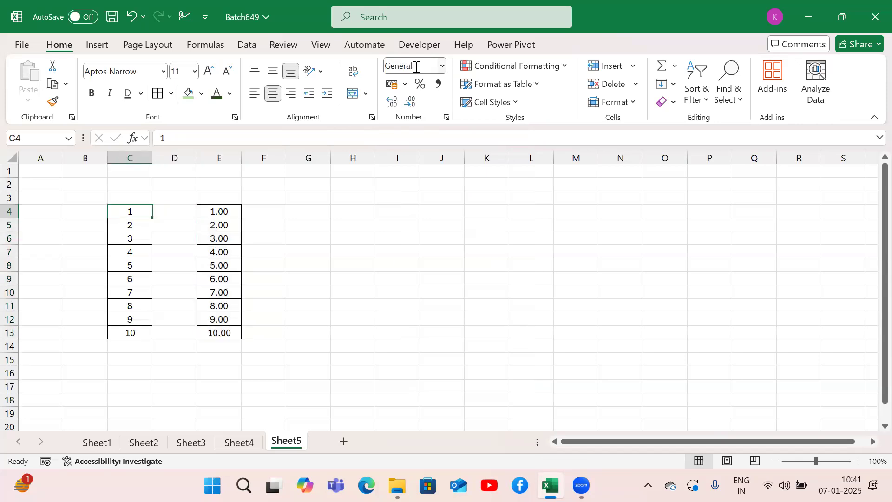
key(ctrl+c)
key(ctrl+shift+Down)
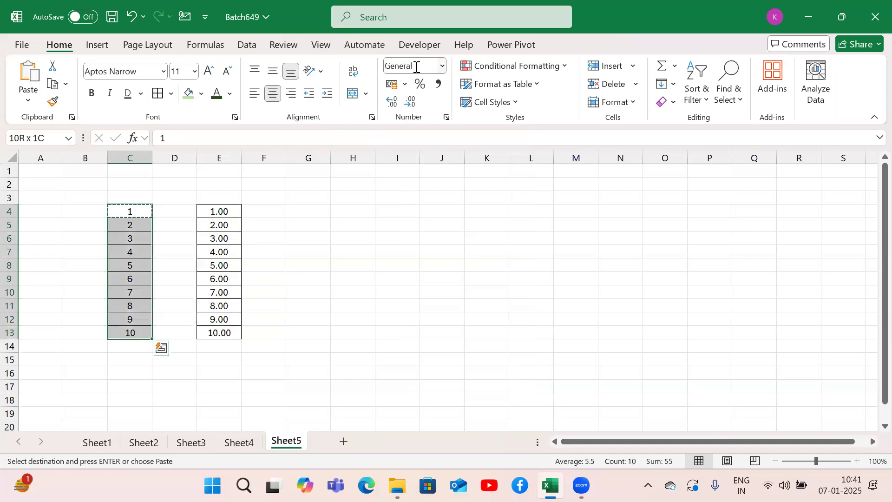
key(Right)
key(Right)
key(Right)
key(Right)
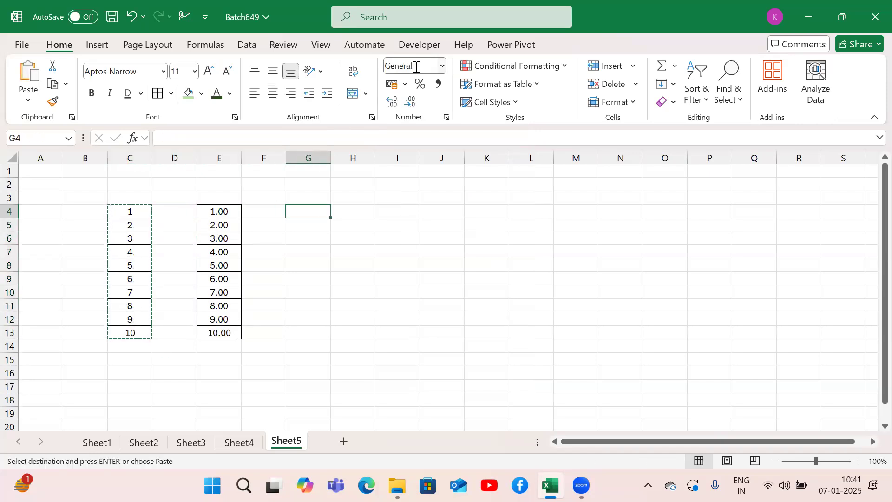
key(ctrl+v)
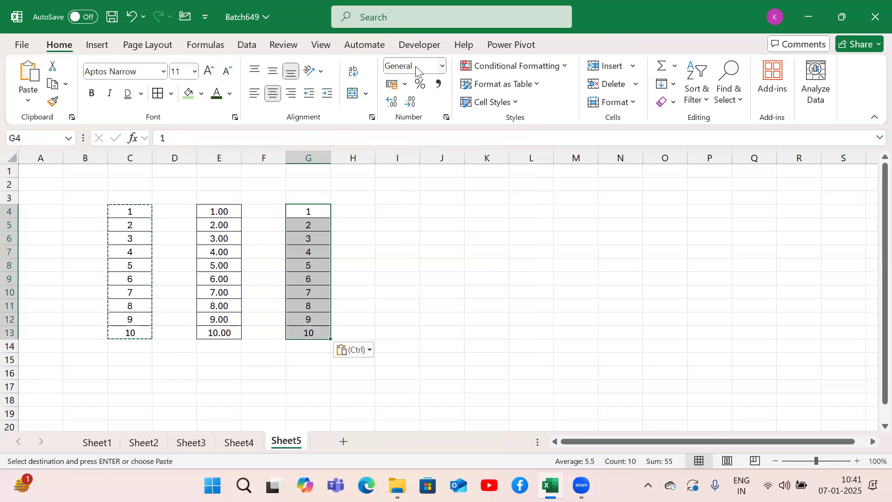
Step: Apply the Currency format to the values in G4:G13
key(alt+h)
key(n)
key(Down)
key(Down)
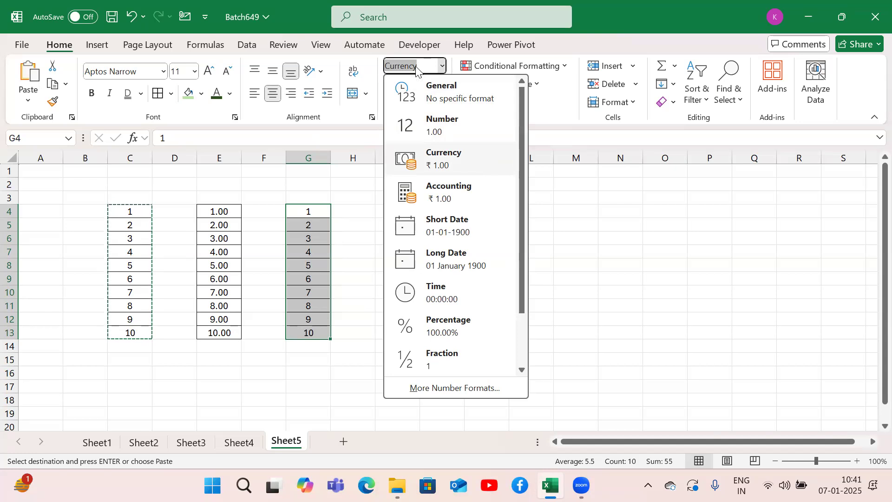
key(Return)
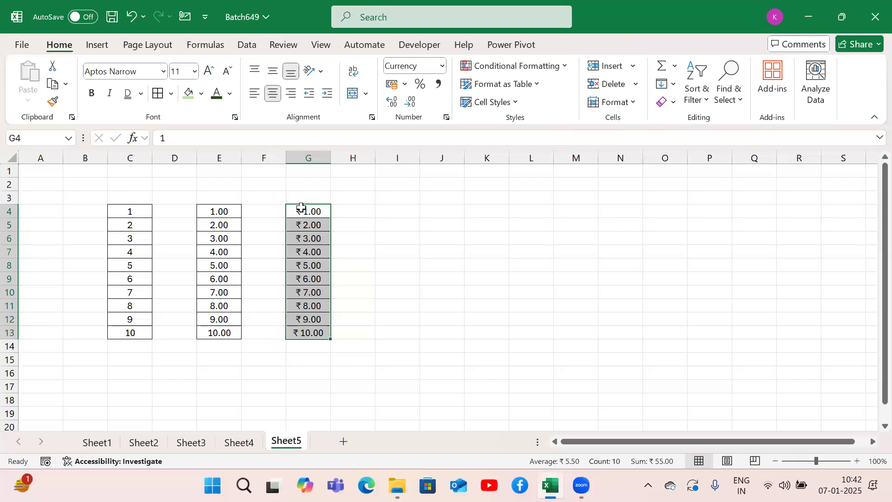
Step: Copy the numbers in C4:C13 and paste them into I4:I13
key(Left)
key(Left)
key(Left)
key(Left)
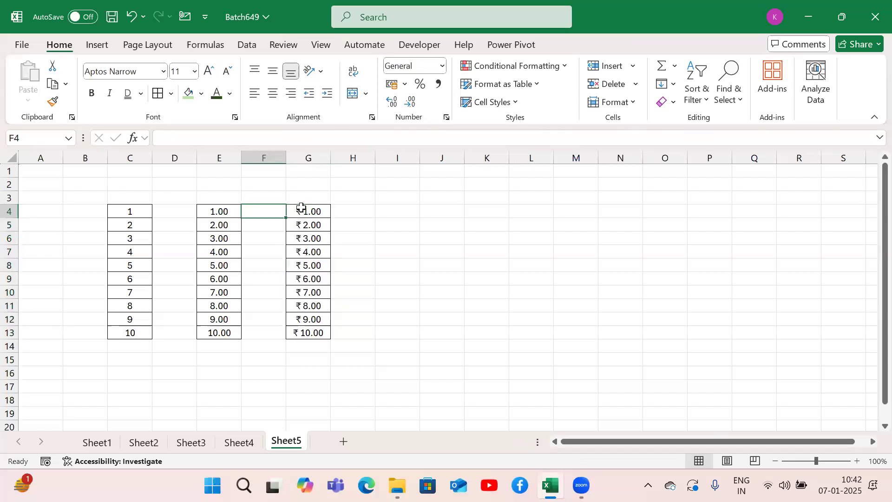
key(ctrl+shift+Down)
key(ctrl+c)
key(Right)
key(Right)
key(Right)
key(Right)
key(Right)
key(Right)
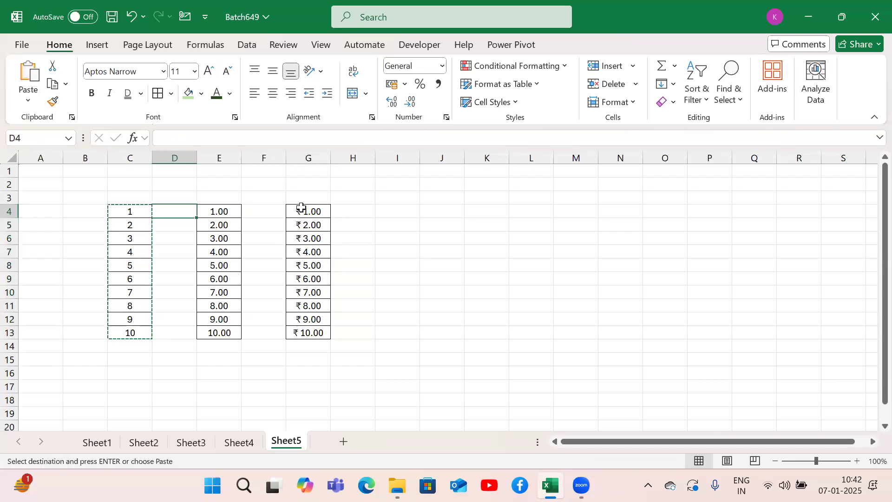
key(ctrl+v)
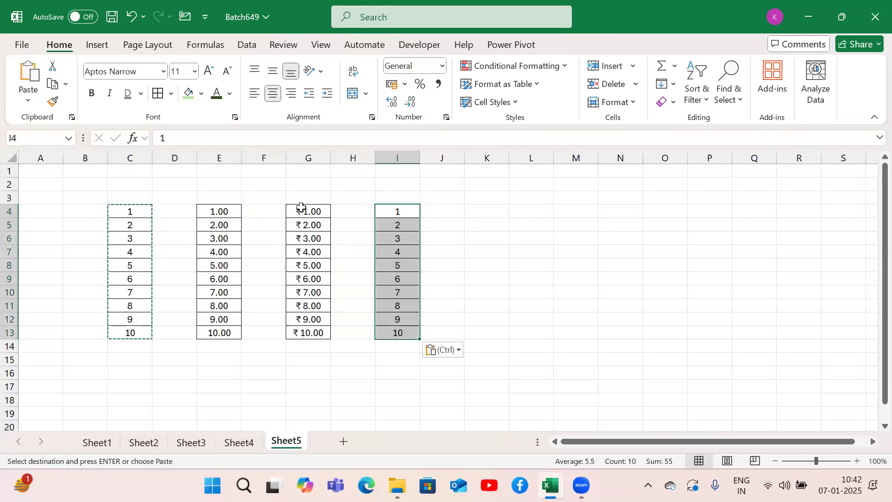
Step: Apply the Accounting format to the values in I4:I13
key(alt)
key(h)
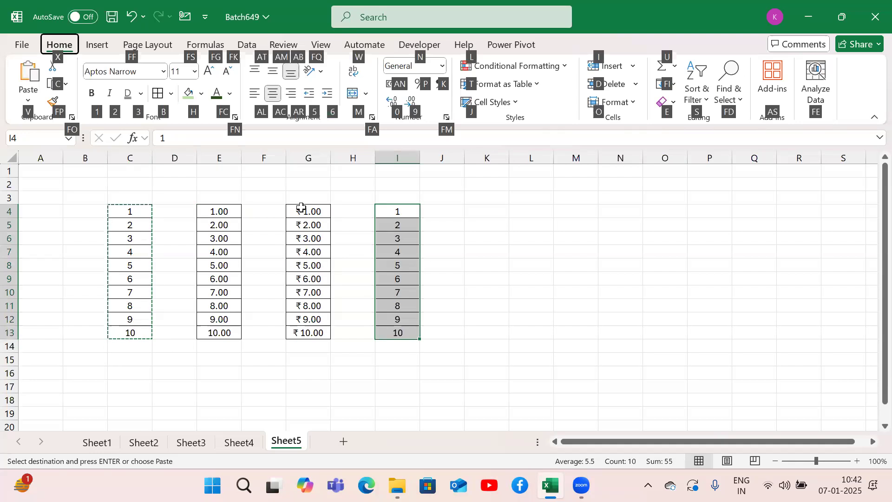
key(n)
key(Down)
key(Down)
key(Down)
key(Down)
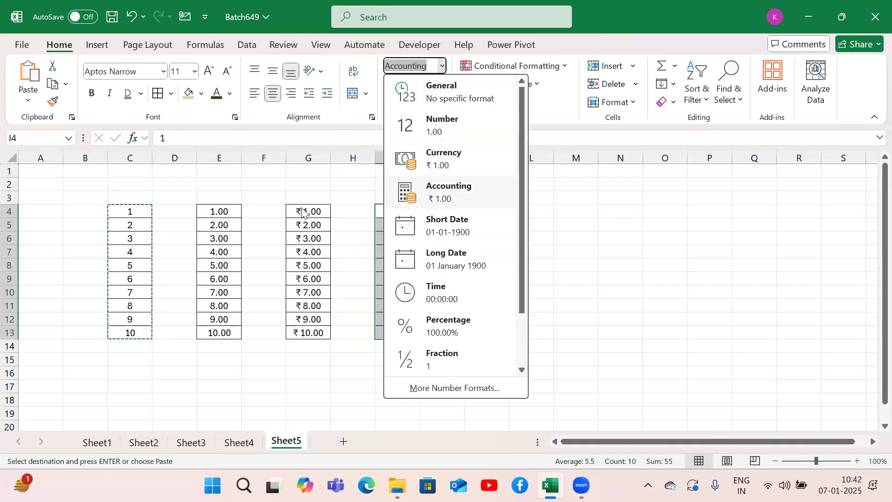
key(Return)
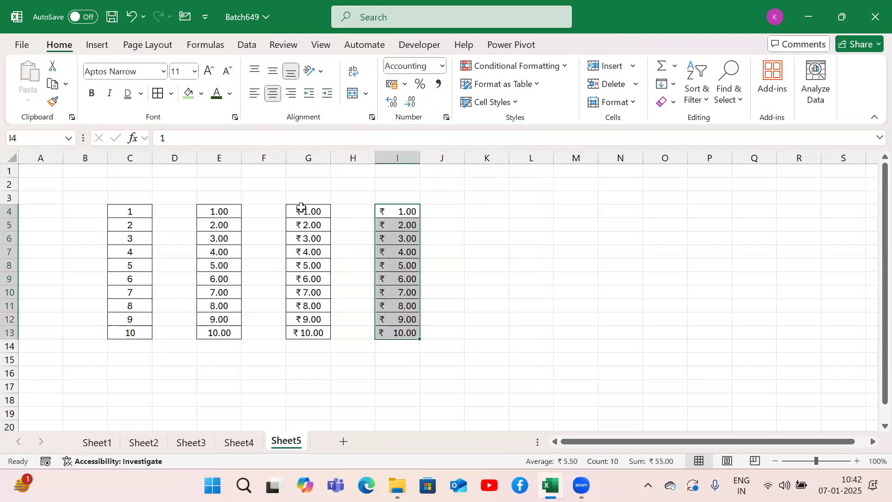
Step: Enter the heading General in C3 above the first number column and Number in E3 above the second
click(133, 200)
text(Genera)
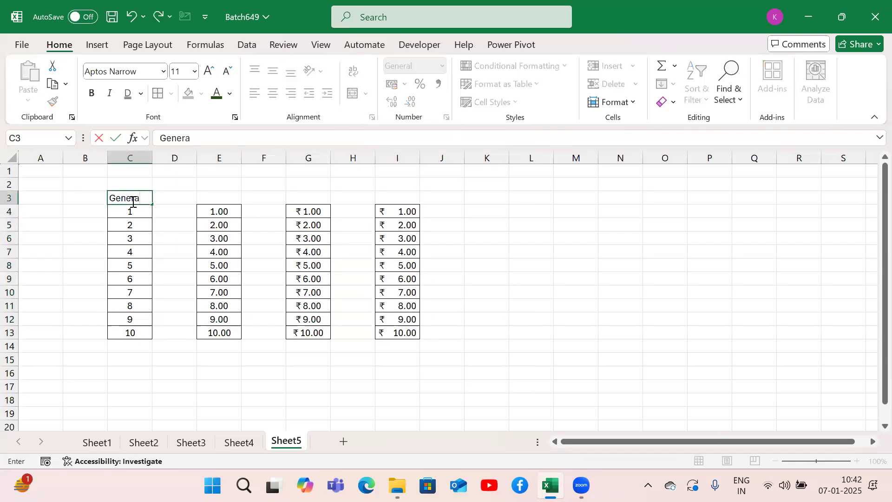
text(l)
key(Tab)
key(Tab)
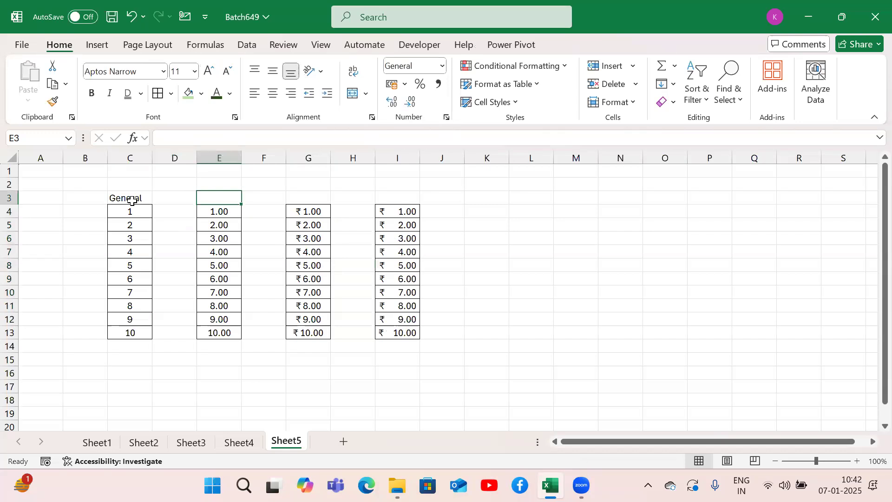
text(Number)
key(Tab)
key(Tab)
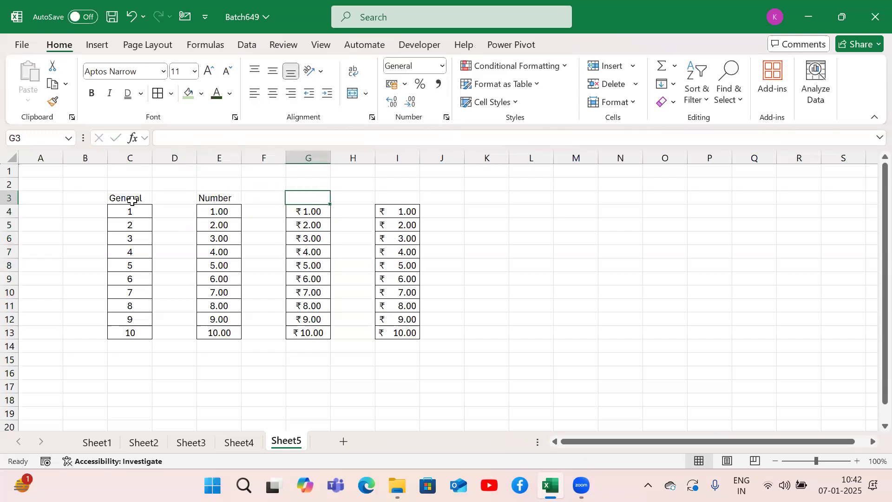
Step: Enter the headings Currency in G3 and Accounting in I3, and widen column I slightly to fit its heading
text(Currency)
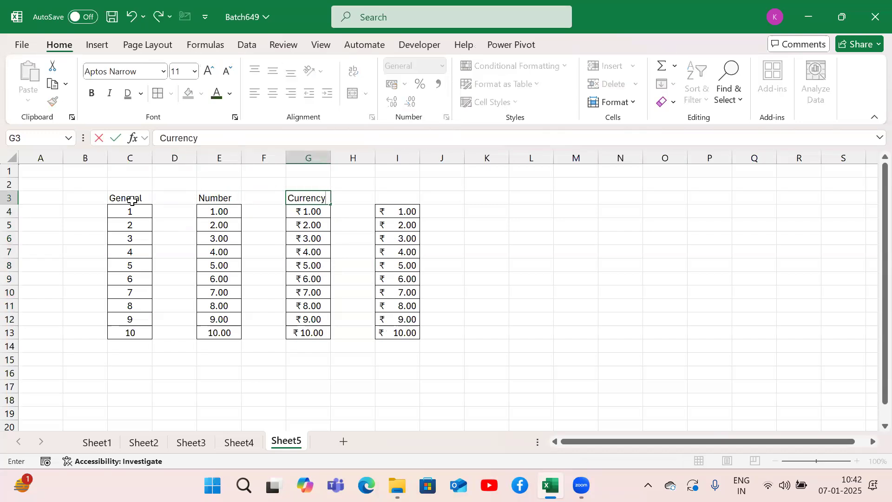
key(Tab)
key(Tab)
text(Accounting)
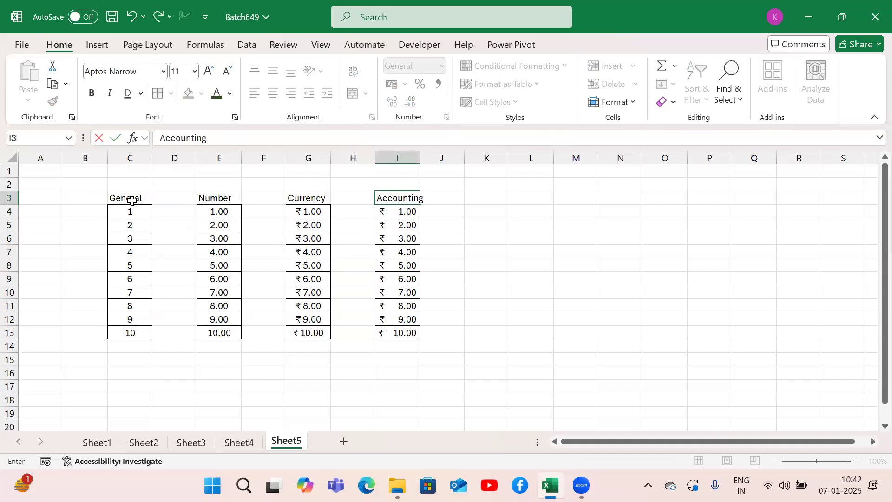
key(Return)
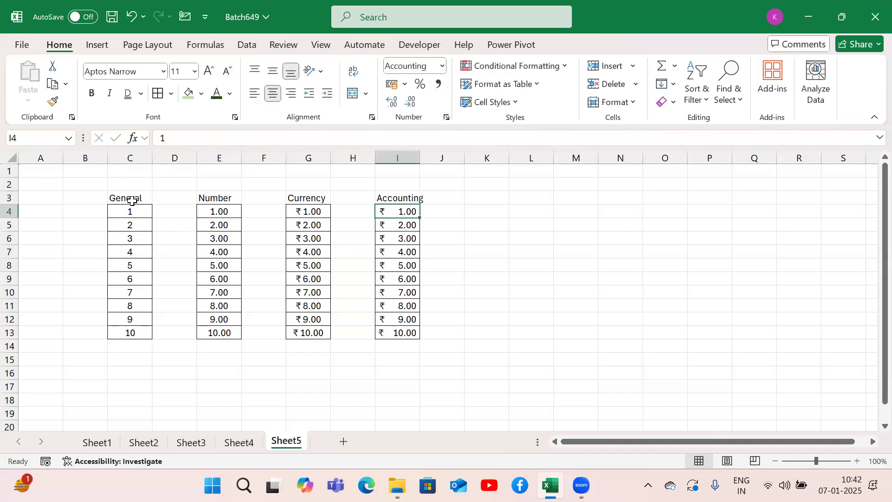
drag(421, 158, 426, 158)
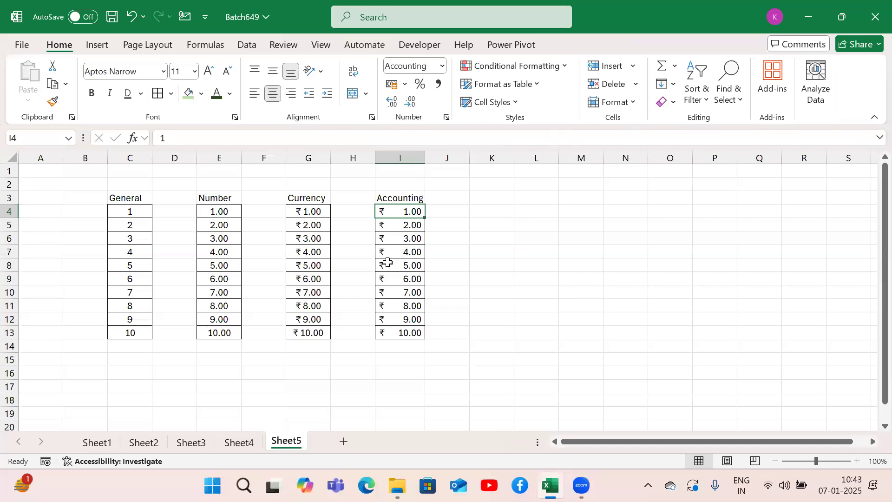
Step: Apply the $ English (United States) accounting number format to the values in I4:I13
key(ctrl+shift+Down)
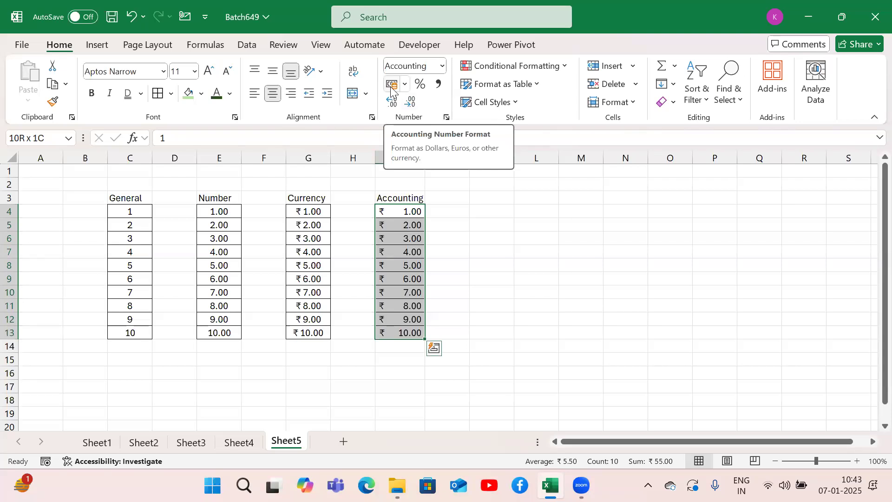
key(alt)
key(h)
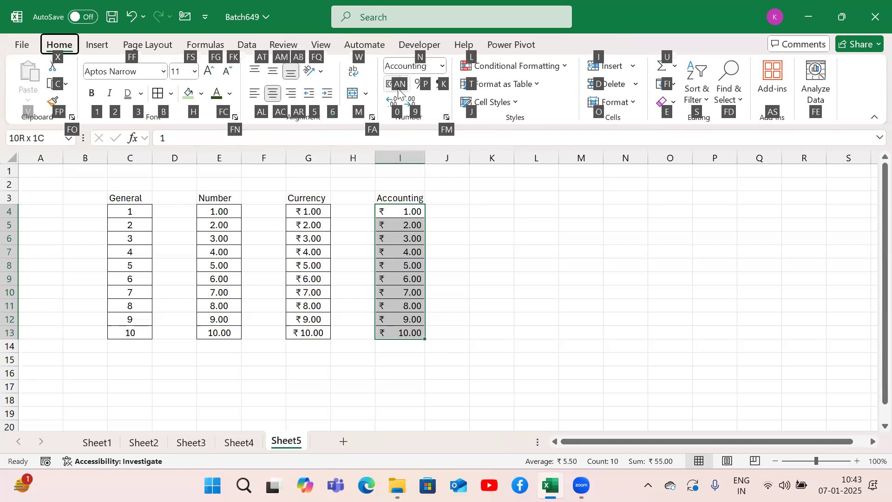
key(a)
key(n)
key(Down)
key(Return)
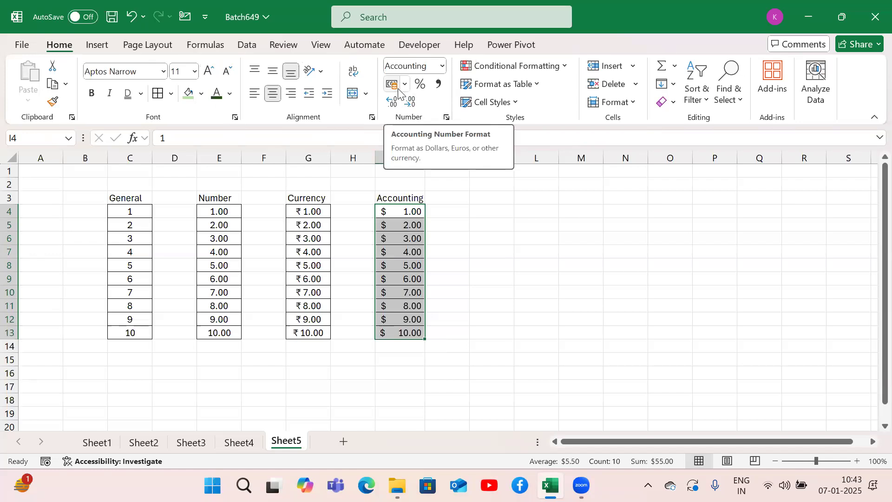
Step: Change the accounting number format of I4:I13 to £ English (United Kingdom)
key(alt)
key(h)
key(a)
key(n)
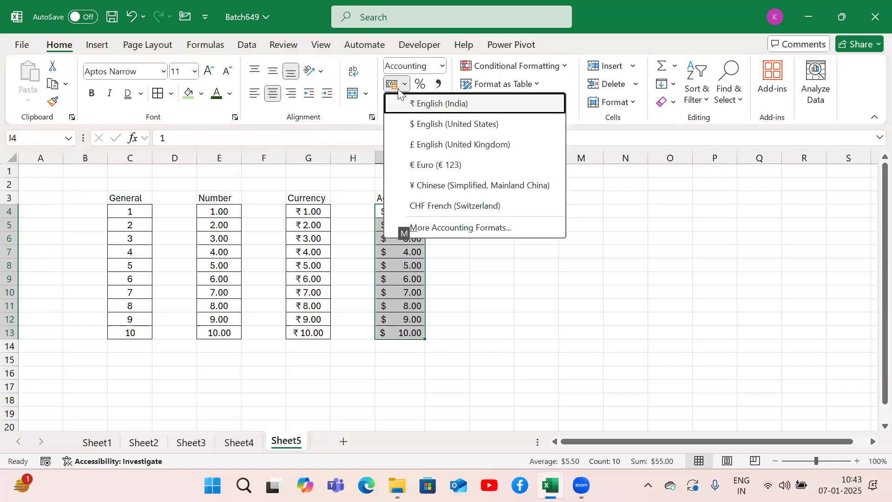
key(Down)
key(Down)
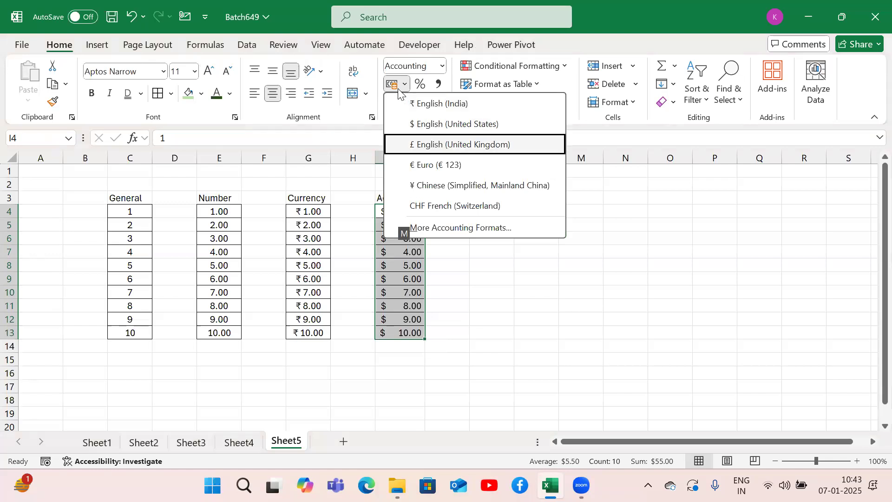
key(Return)
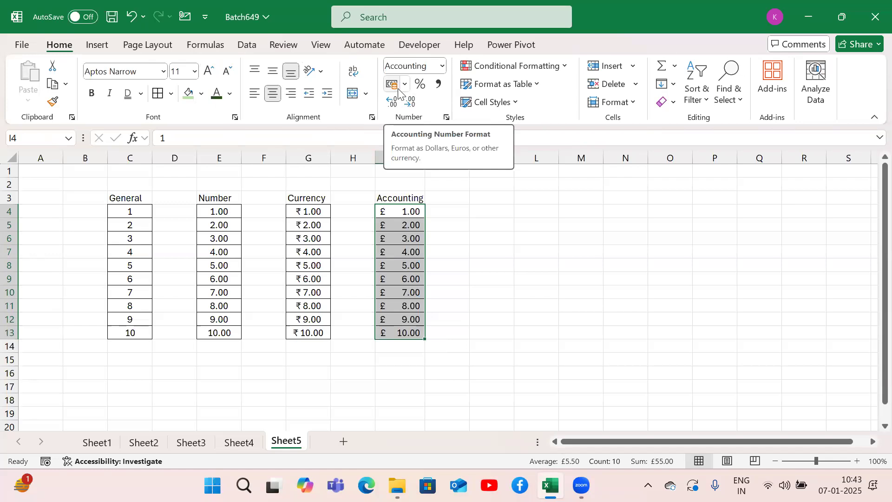
Step: Change the accounting number format of I4:I13 to € Euro (€ 123)
key(alt)
key(h)
key(a)
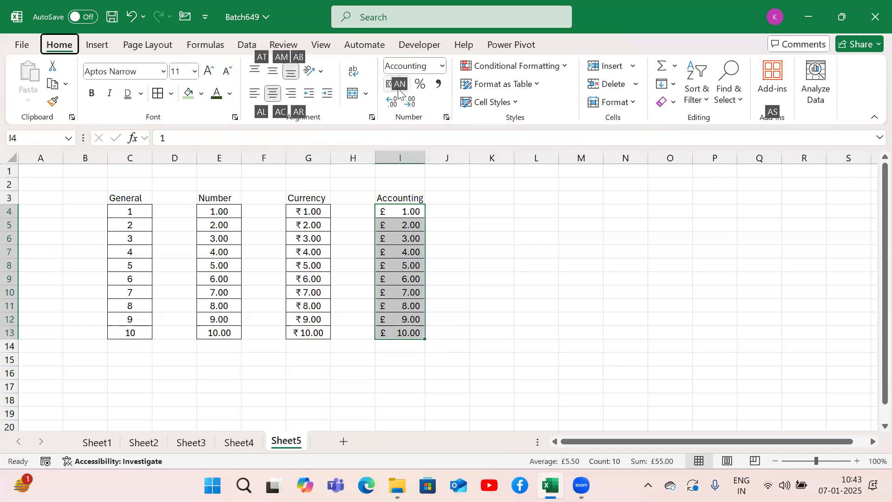
key(n)
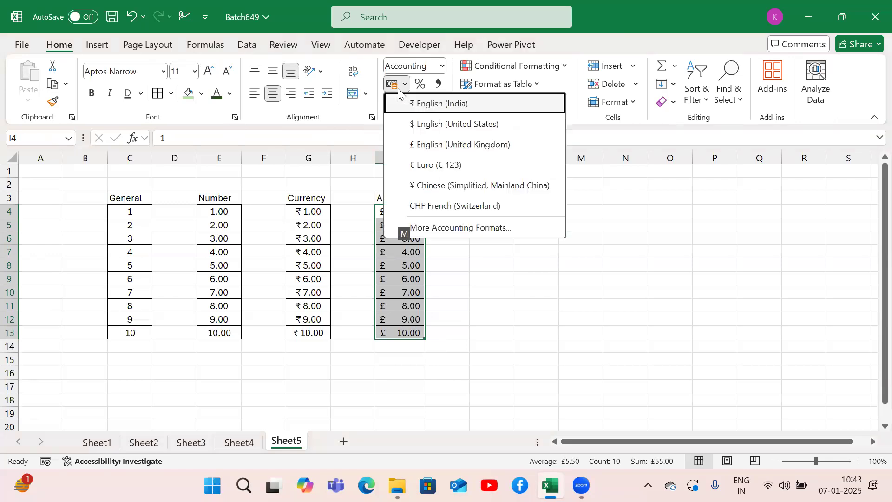
click(432, 165)
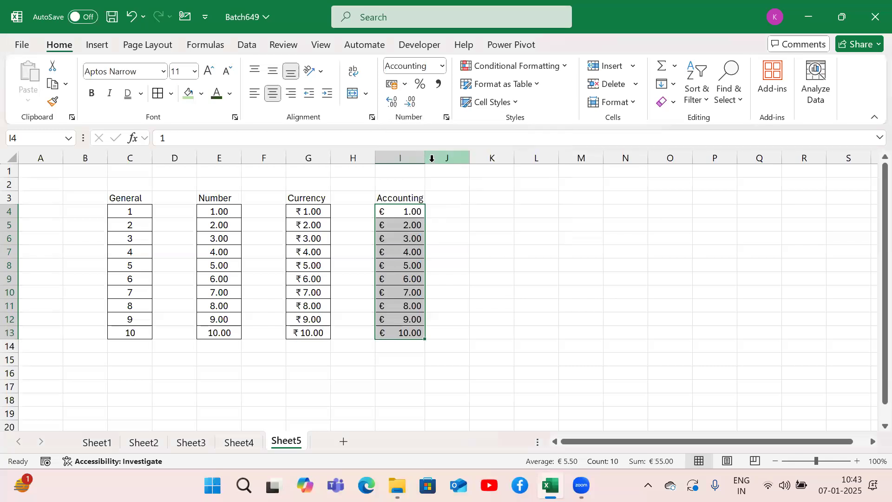
Step: Change the accounting number format of I4:I13 to ¥ Chinese (Simplified, Mainland China)
key(alt)
key(h)
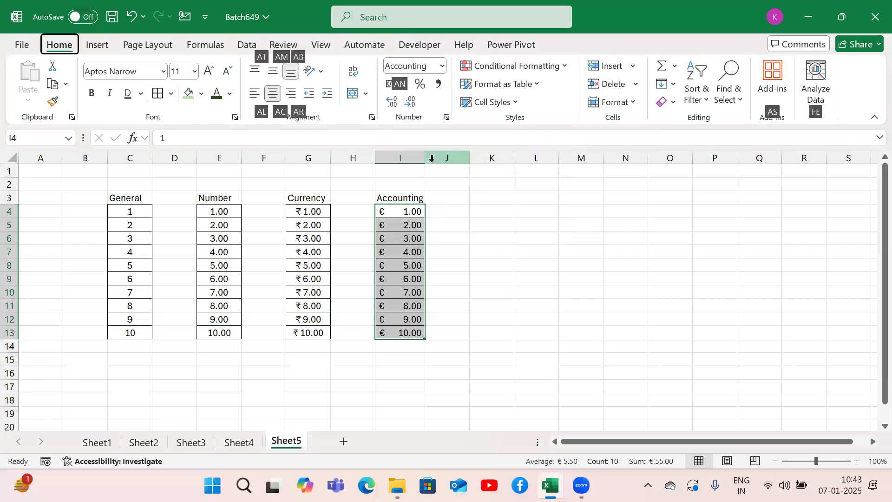
key(a)
key(n)
key(Down)
key(Down)
key(Down)
key(Down)
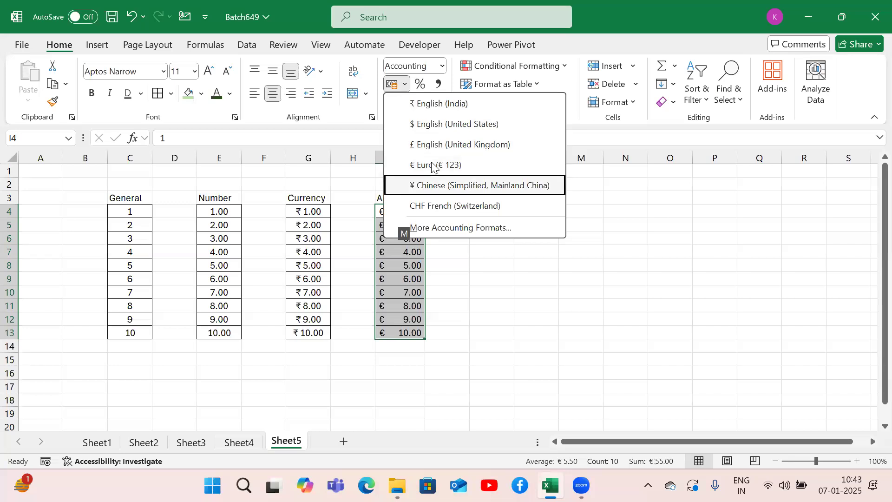
key(Return)
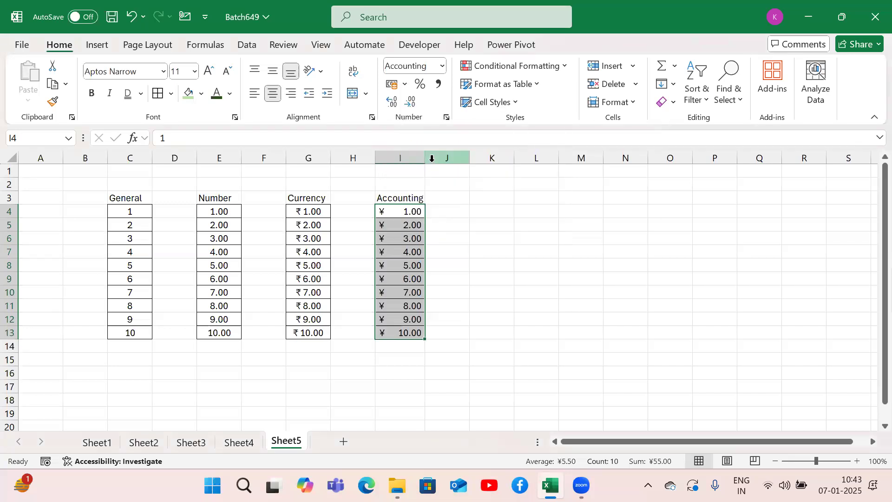
Step: Change the accounting number format of I4:I13 to CHF French (Switzerland)
key(alt)
key(h)
key(a)
key(n)
key(Down)
key(Down)
key(Down)
key(Down)
key(Down)
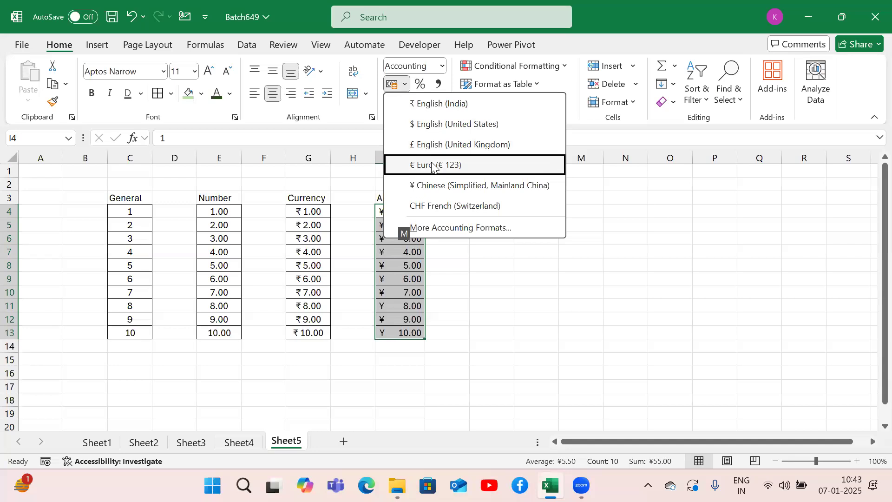
key(Return)
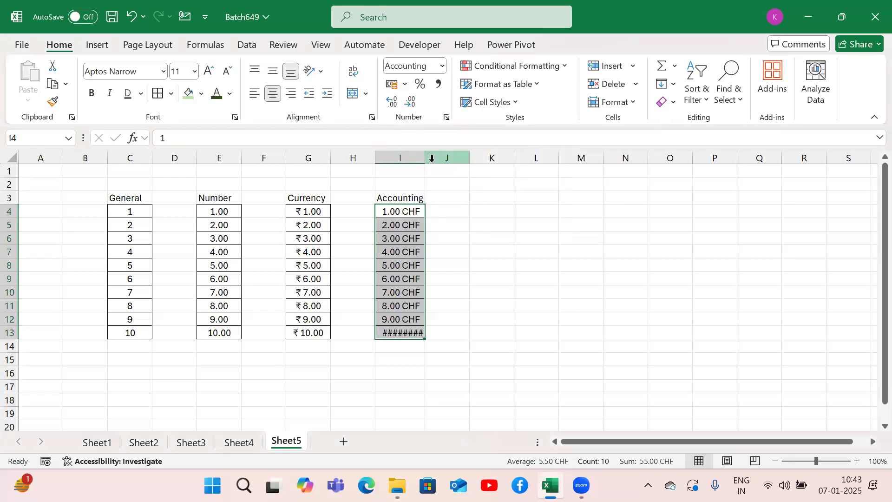
Step: Set the accounting currency symbol of I4:I13 to Arabic (Qatar) through the additional accounting formats, and autofit the width of column I
key(alt)
key(h)
key(a)
key(n)
key(Down)
key(Down)
key(Down)
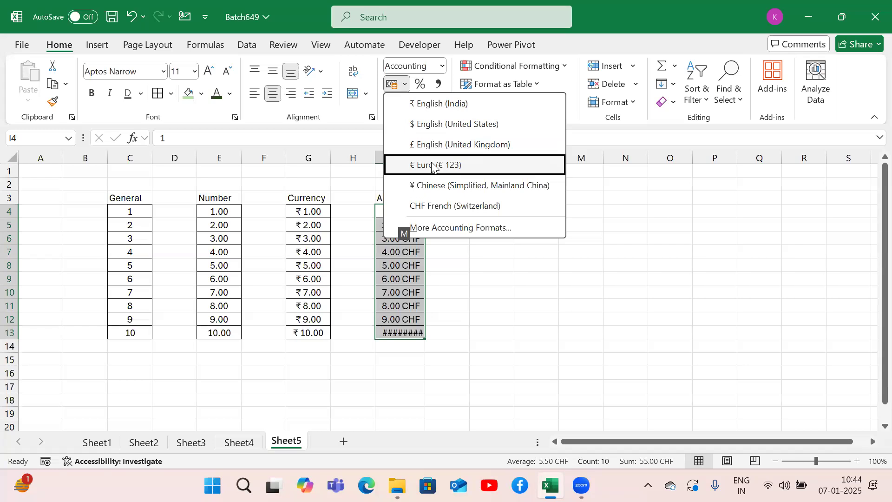
key(m)
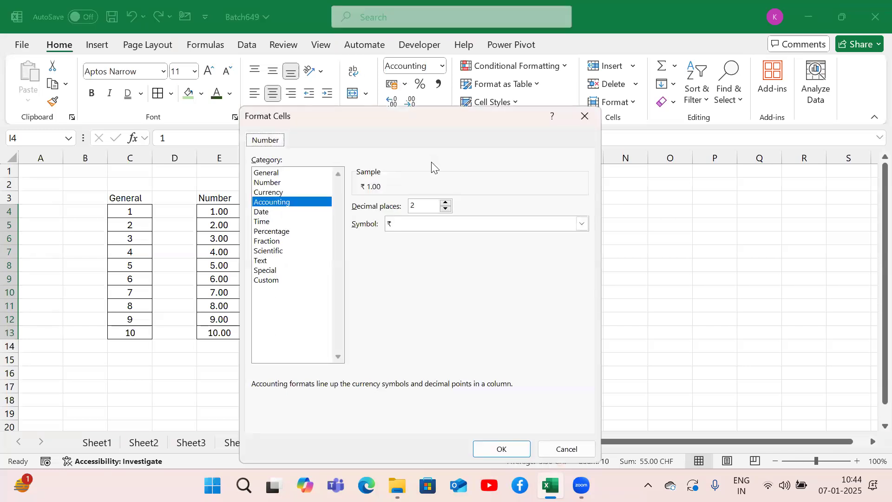
click(581, 224)
drag(582, 250, 586, 326)
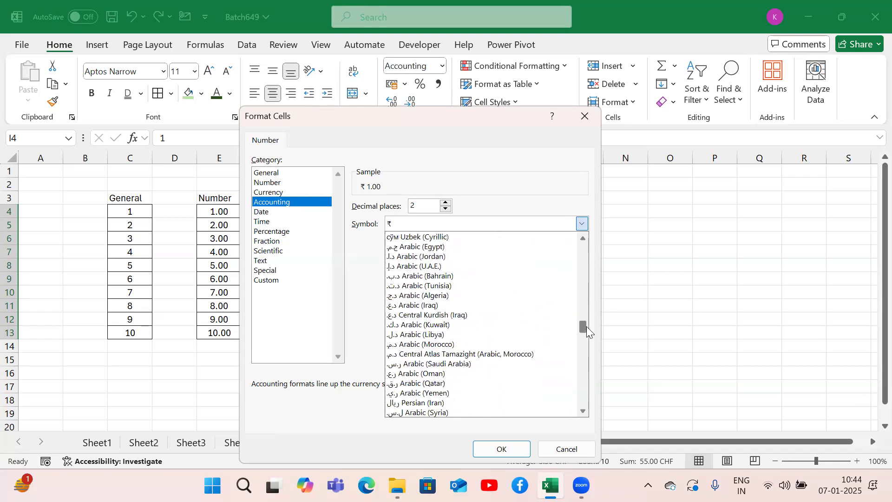
click(453, 389)
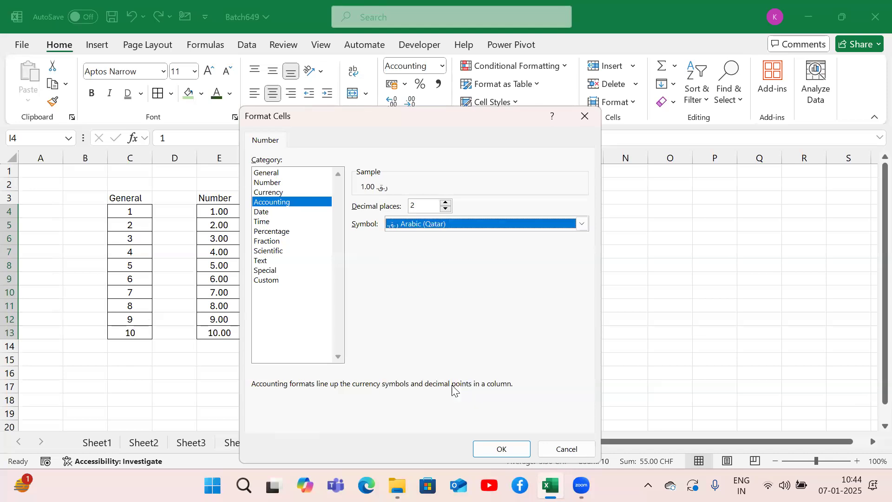
click(500, 449)
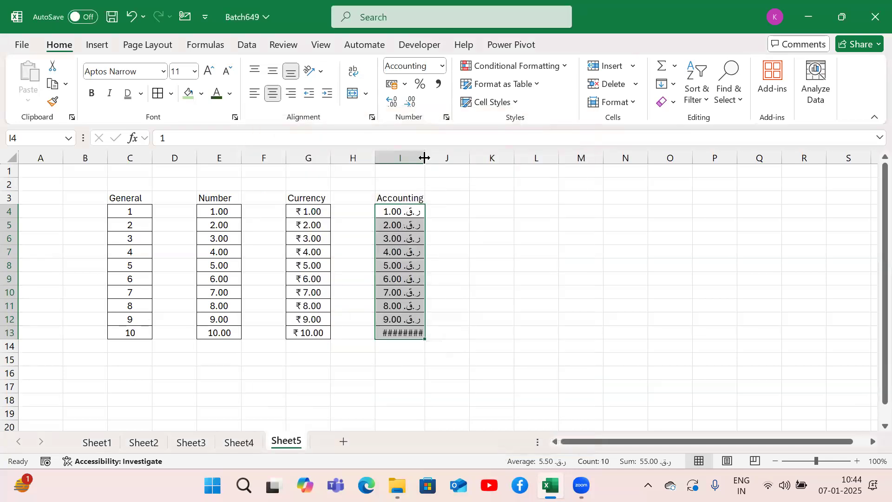
double_click(425, 157)
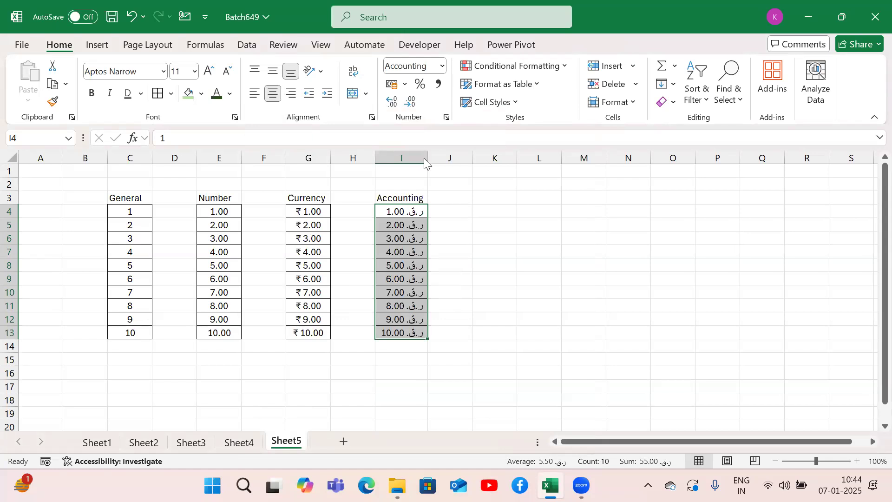
Step: Browse the currency symbols among the additional accounting formats and leave without applying one
click(403, 86)
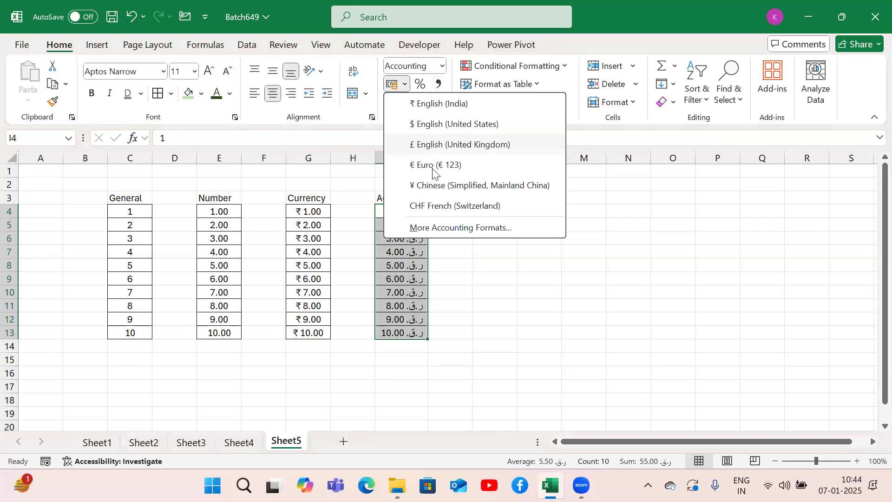
click(433, 230)
click(582, 225)
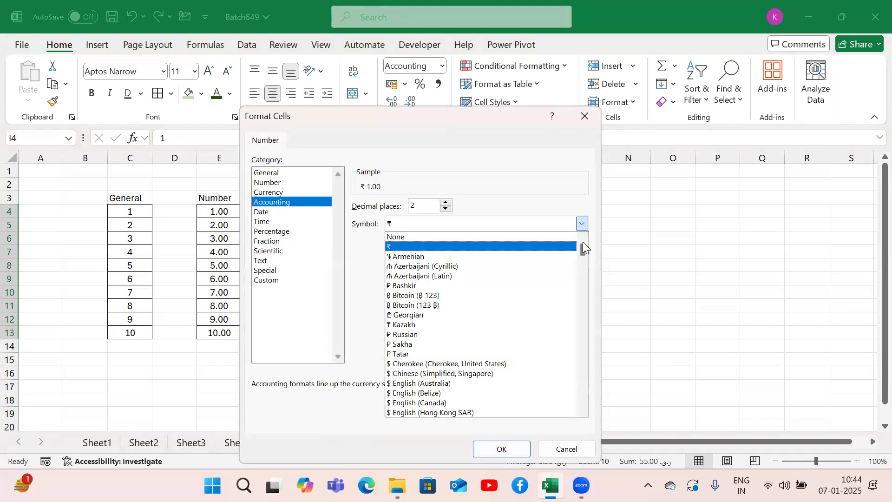
drag(582, 255, 571, 205)
click(577, 118)
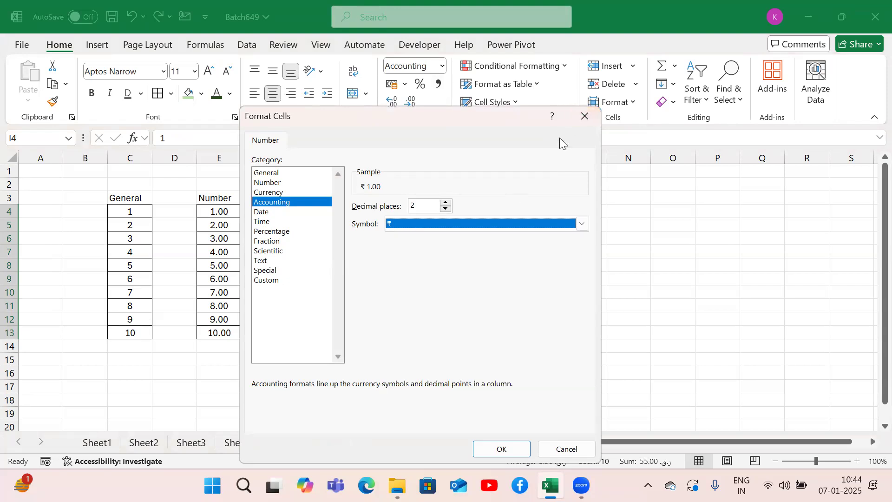
click(579, 122)
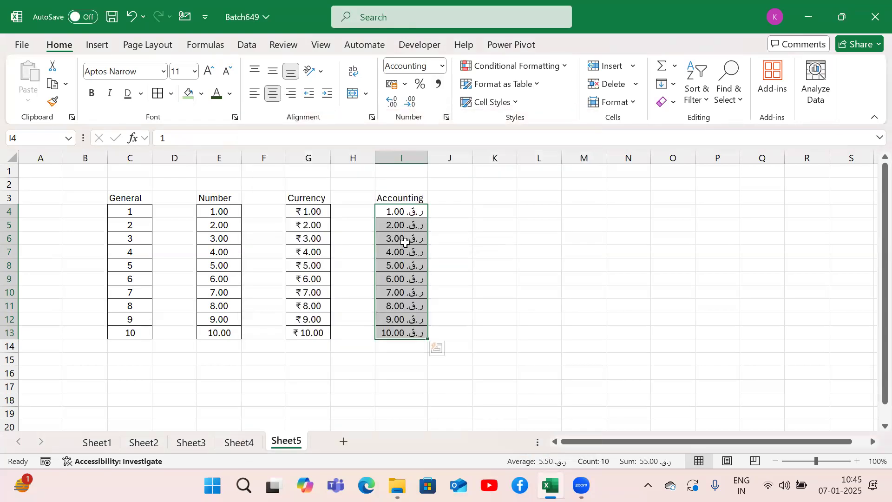
Step: Copy the General numbers in C4:C13 and paste them into K4:K13
click(143, 213)
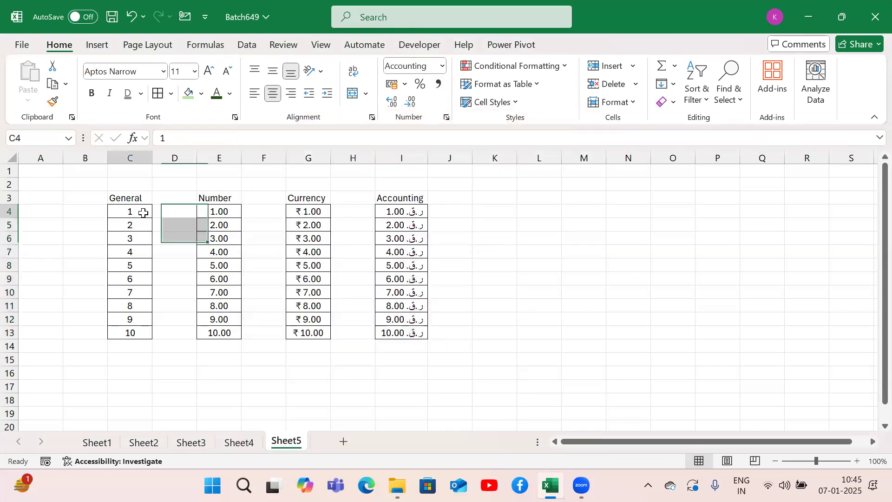
key(ctrl+shift+Down)
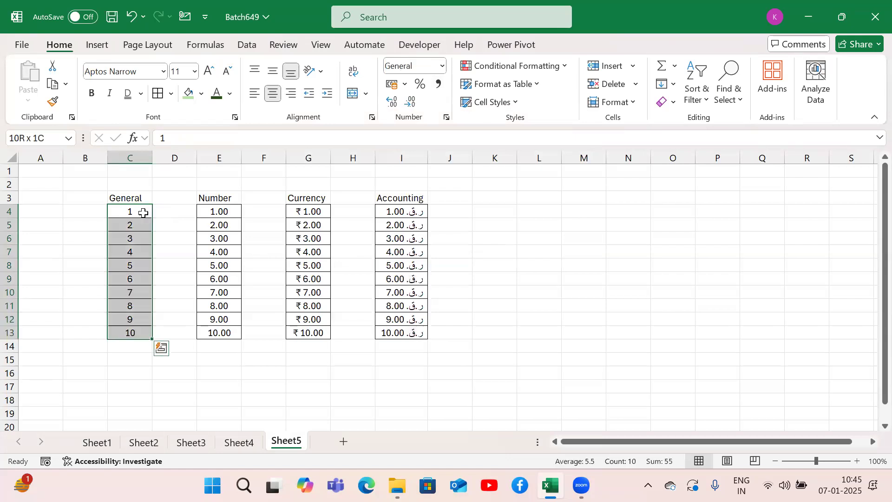
key(ctrl+c)
key(Right)
key(Right)
key(Right)
key(Right)
key(Right)
key(Right)
key(Right)
key(Right)
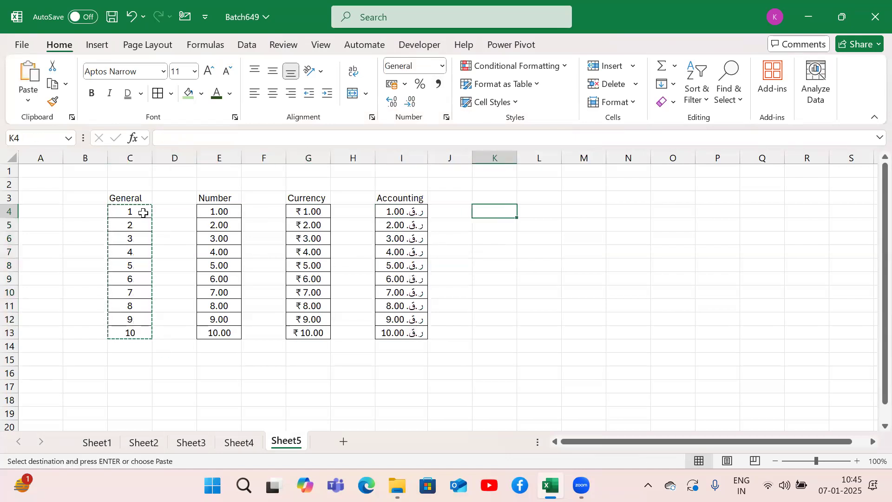
key(ctrl+v)
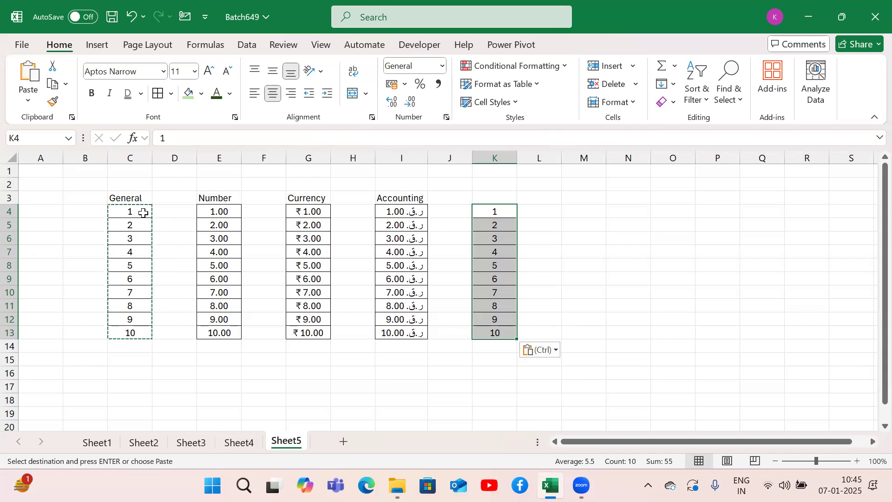
Step: Enter the note "In Excel A Number can be converted to date and a date can be converted to number format" in F16
click(256, 373)
text(In E)
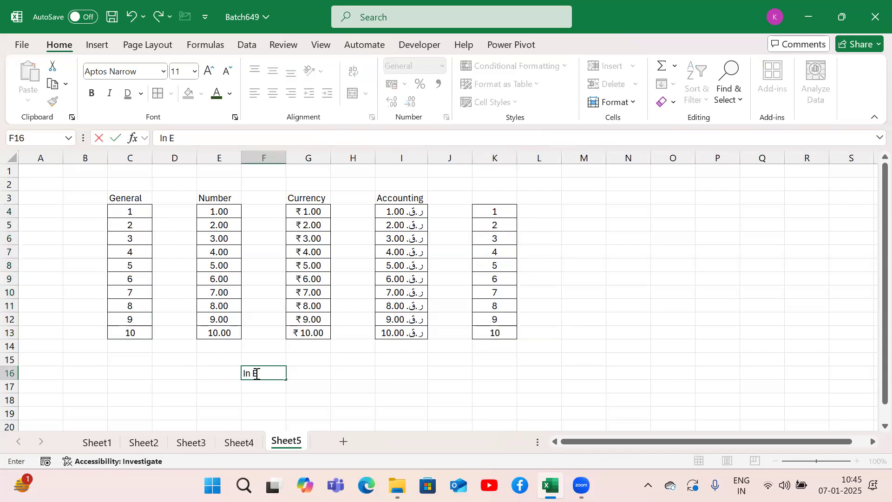
text(xcel A date can)
key(BackSpace)
key(BackSpace)
key(BackSpace)
key(BackSpace)
key(BackSpace)
key(BackSpace)
key(BackSpace)
key(BackSpace)
text(Number can be converted to)
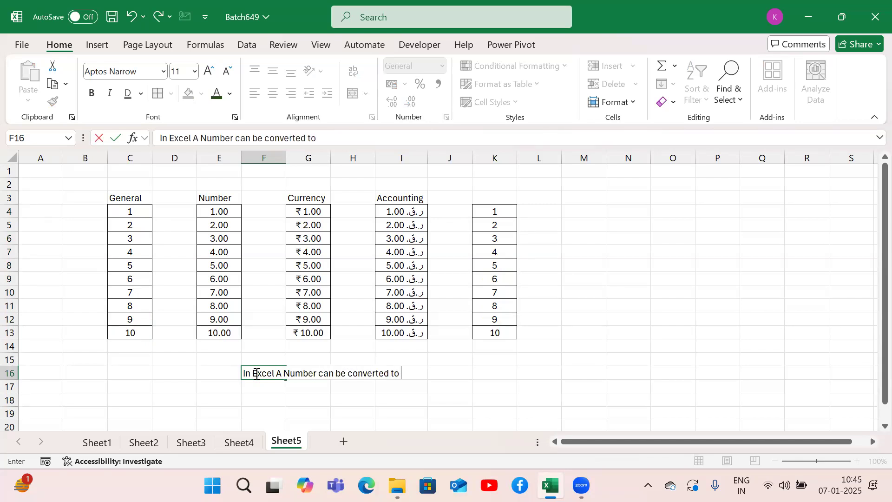
text( date and a date can be converted to number format)
key(Return)
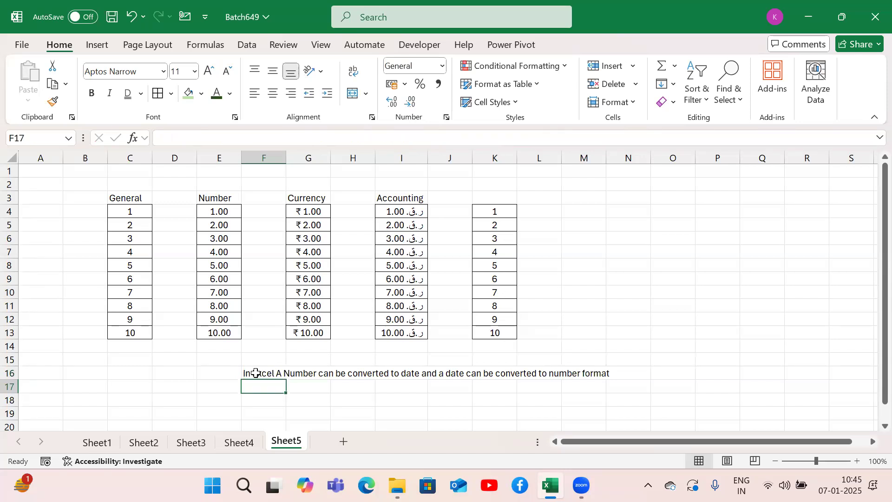
Step: Label the copied number column with the heading General in K3
drag(493, 211, 495, 333)
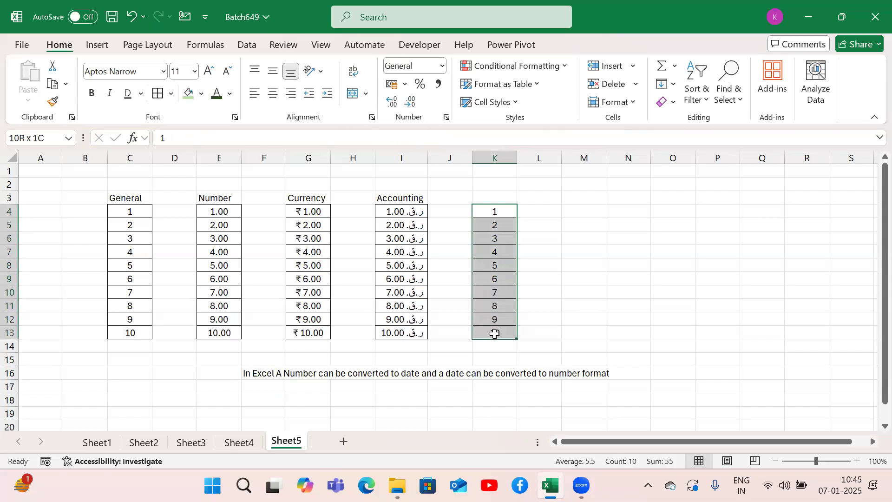
click(502, 198)
text(Ge)
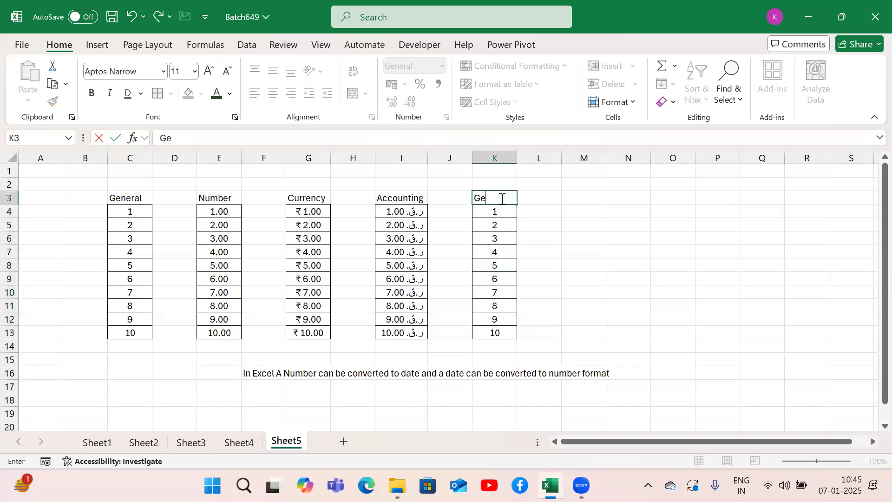
text(nerak)
key(Return)
click(504, 199)
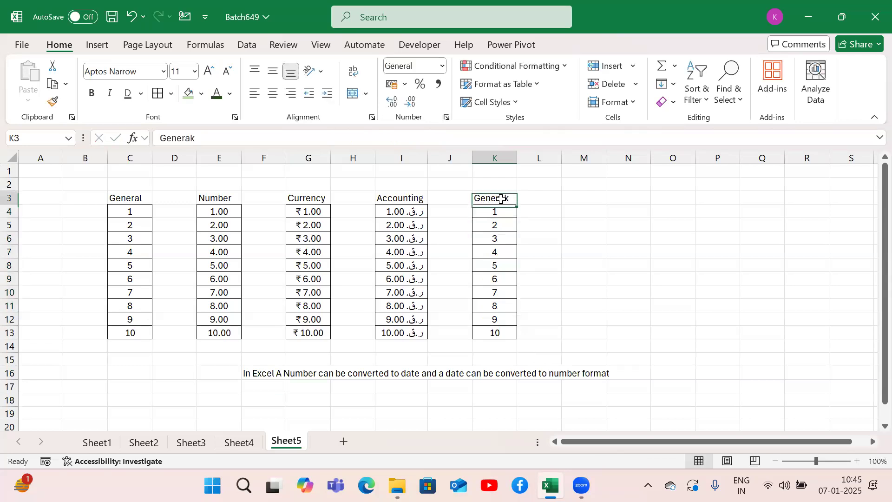
click(212, 135)
key(BackSpace)
text(l)
key(Return)
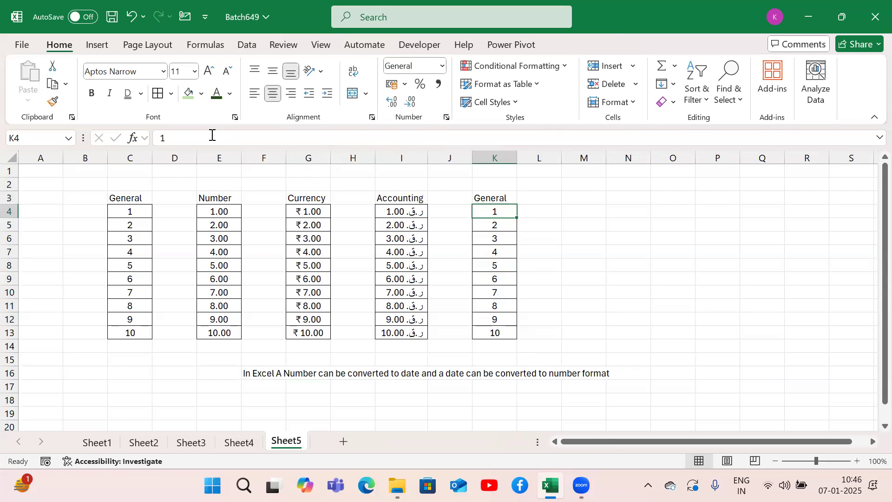
Step: Copy the numbers in K4:K13 and paste them into L4:L13
key(shift+Down)
key(shift+Down)
key(shift+Down)
key(shift+Down)
key(shift+Down)
key(shift+Down)
key(shift+Down)
key(shift+Down)
key(shift+Down)
key(ctrl+c)
key(Right)
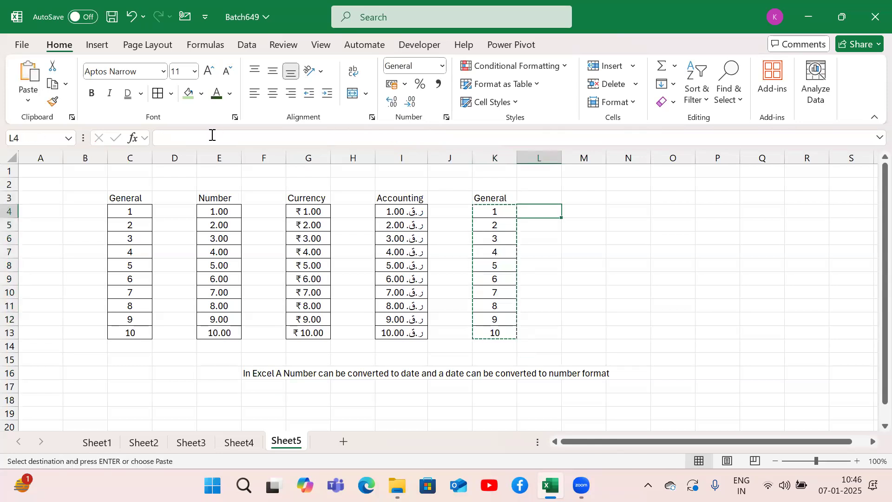
key(shift+Down)
key(shift+Down)
key(shift+Down)
key(shift+Down)
key(shift+Down)
key(shift+Down)
key(shift+Down)
key(shift+Down)
key(shift+Down)
key(ctrl+v)
key(Escape)
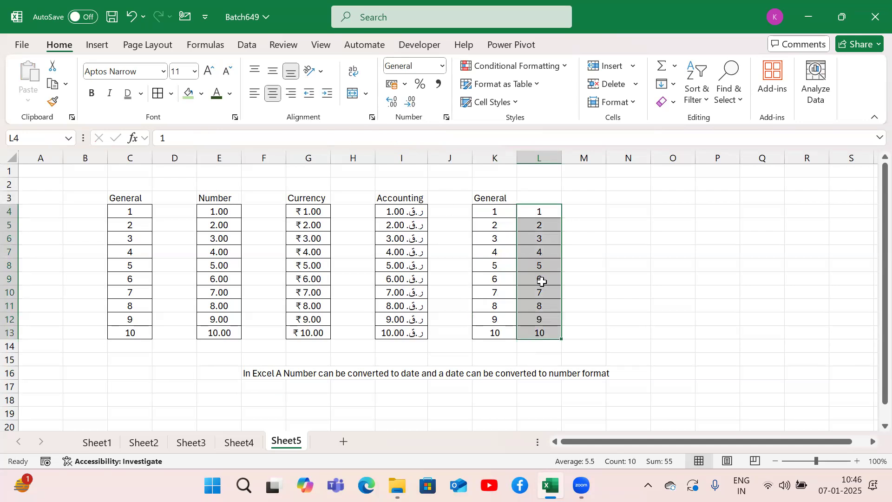
Step: Format the numbers in L4:L13 as Short Date
click(263, 371)
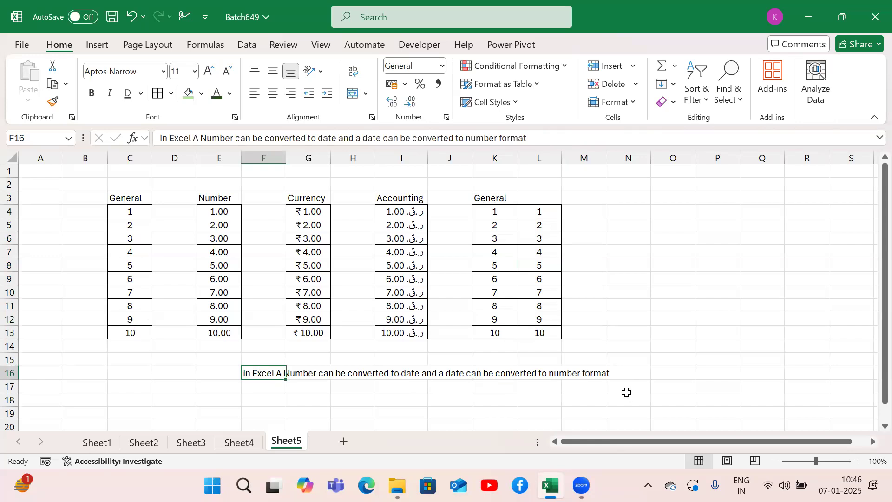
drag(488, 210, 488, 338)
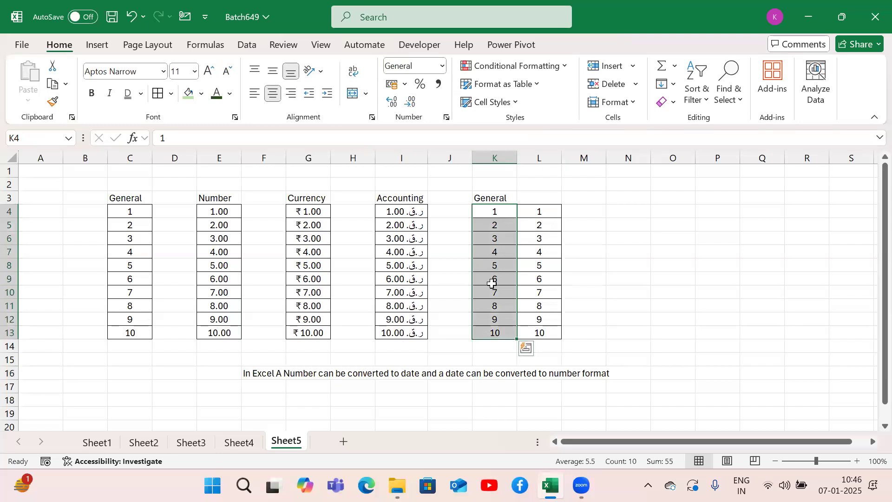
drag(539, 211, 541, 338)
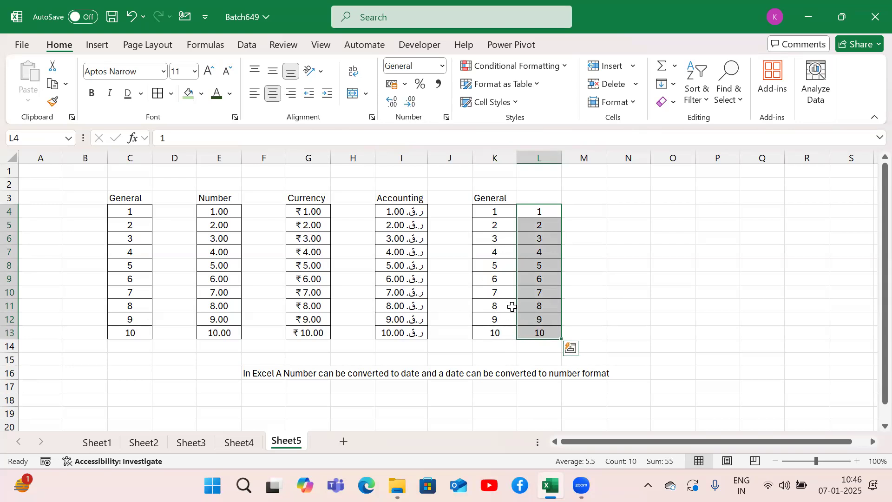
click(442, 70)
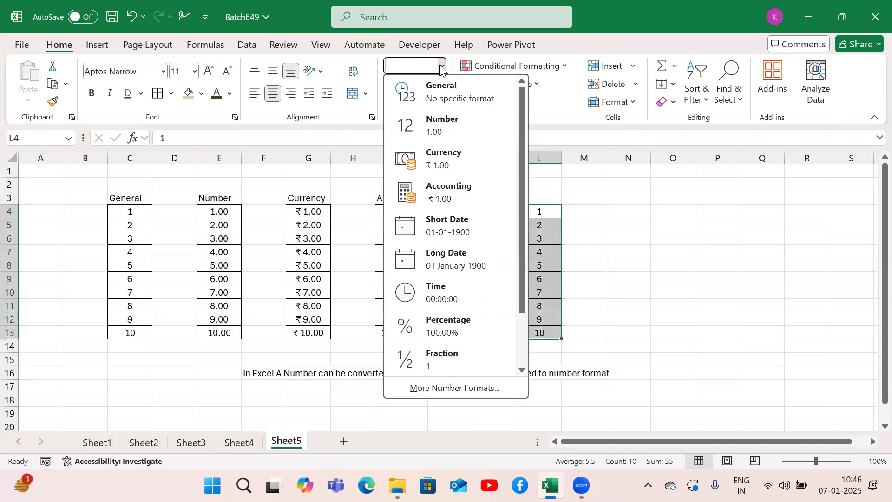
click(450, 233)
click(632, 262)
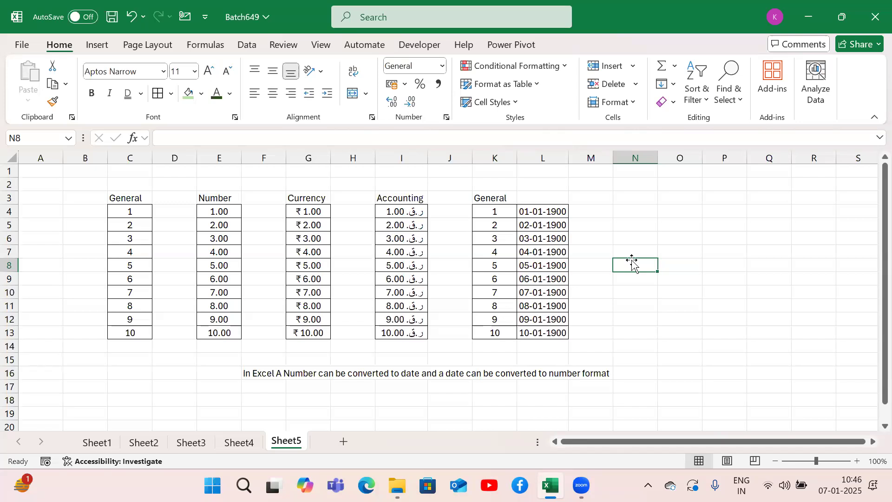
Step: Reapply the Short Date format to L4:L13 and enter the heading Date in L3
click(541, 224)
drag(541, 211, 541, 332)
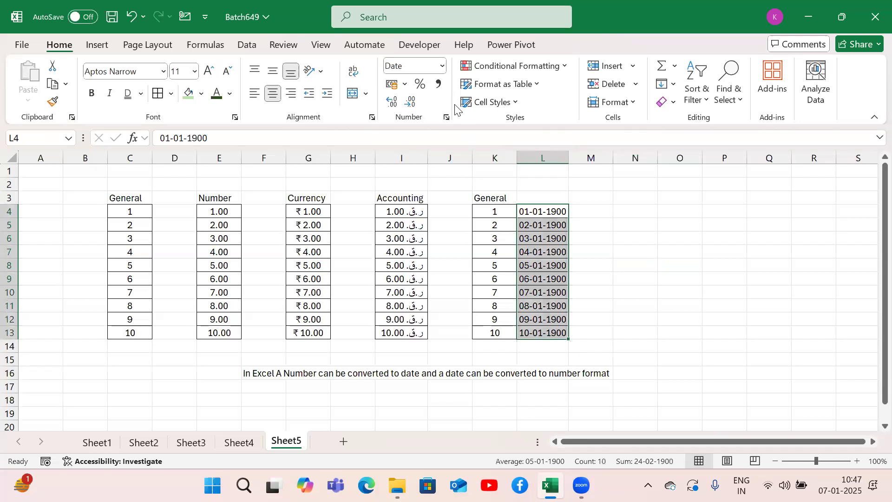
click(442, 66)
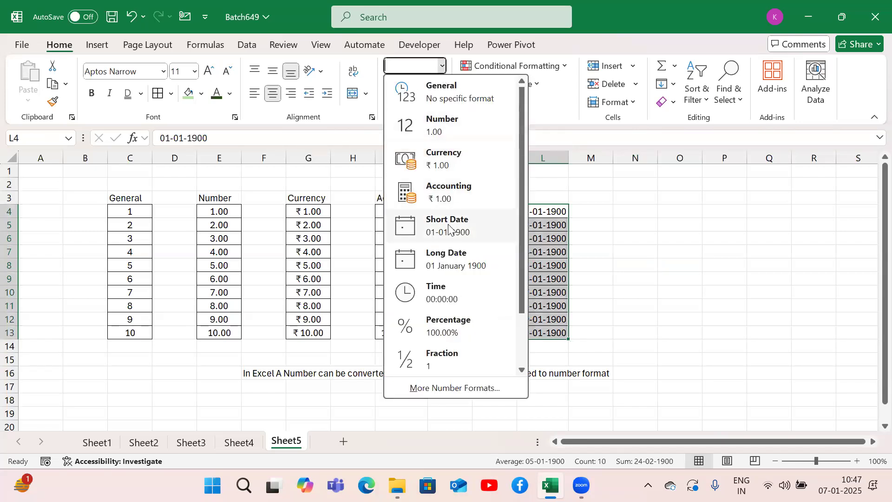
click(448, 225)
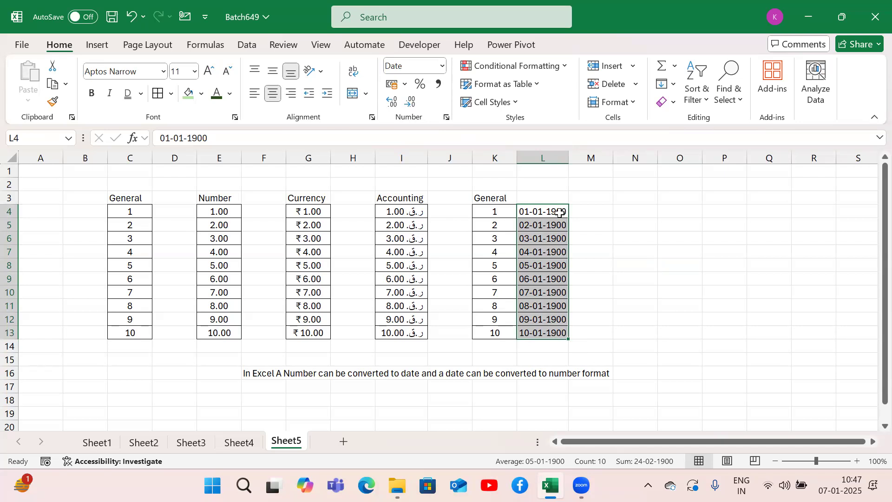
click(549, 199)
text(Date)
key(Return)
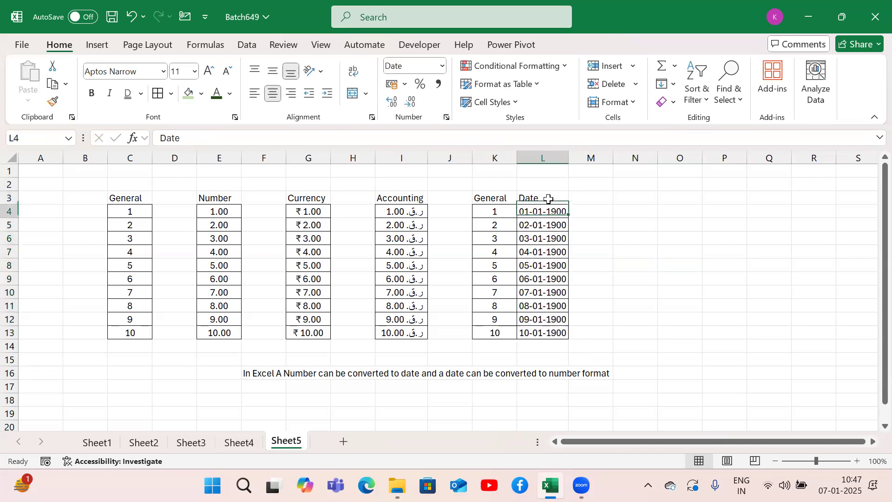
Step: Convert the dates in L4:L13 back to the General format
key(ctrl+shift+Down)
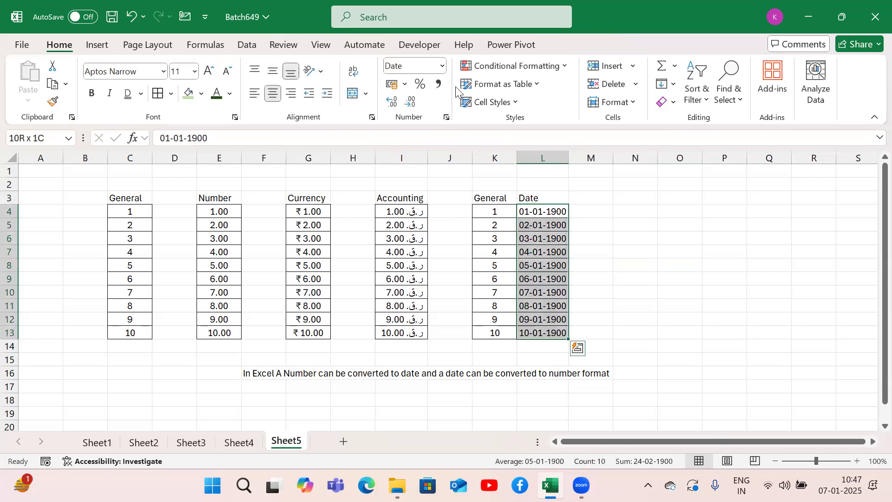
click(442, 65)
click(458, 97)
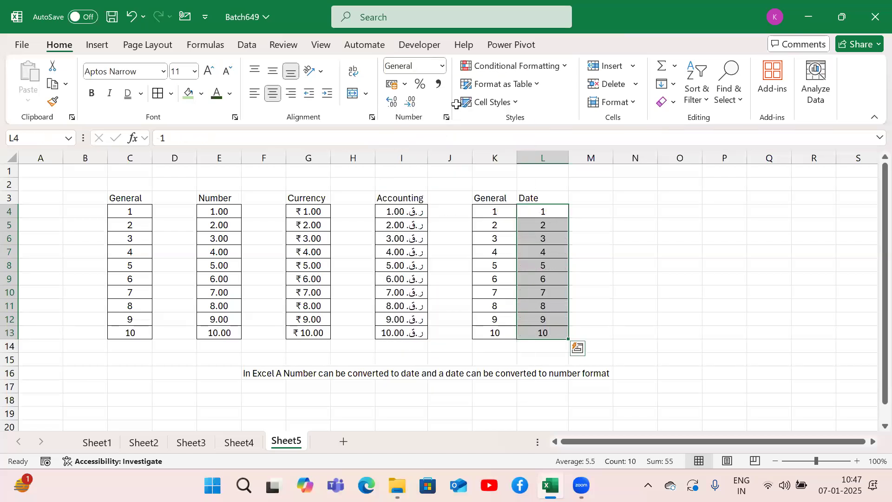
Step: Change the Date column values in L4:L13 from General to the Short Date format
click(539, 197)
drag(547, 211, 542, 330)
drag(546, 211, 550, 332)
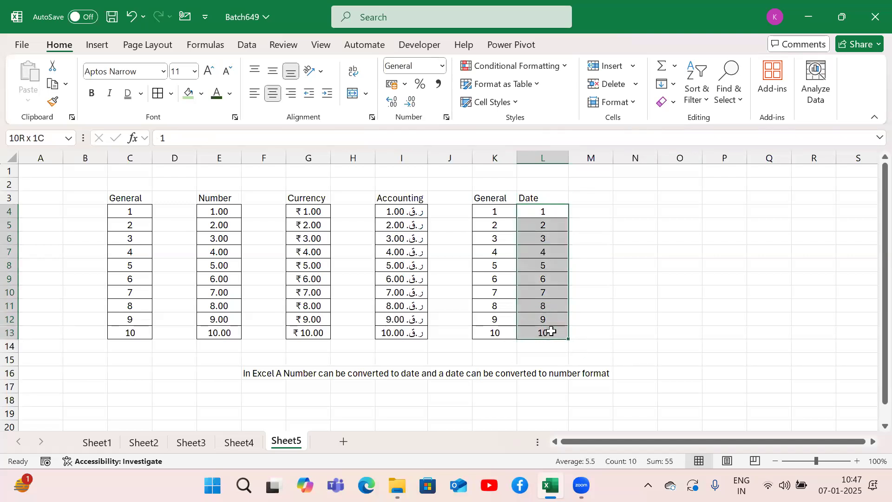
click(443, 66)
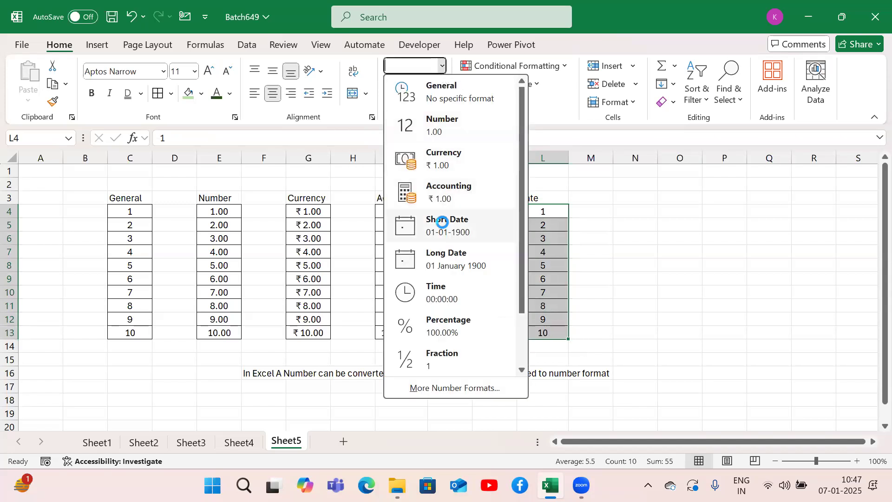
click(442, 222)
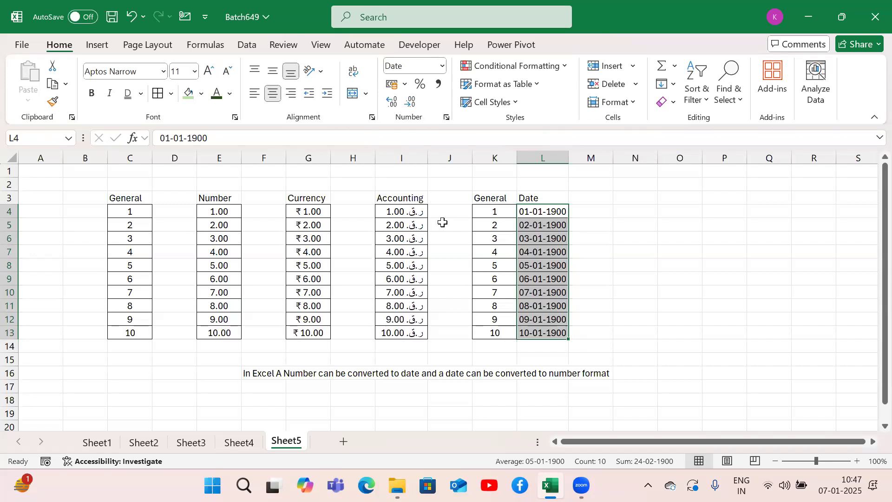
Step: Compare the General numbers in K4:K13 row by row with their corresponding dates in L4:L13
click(587, 199)
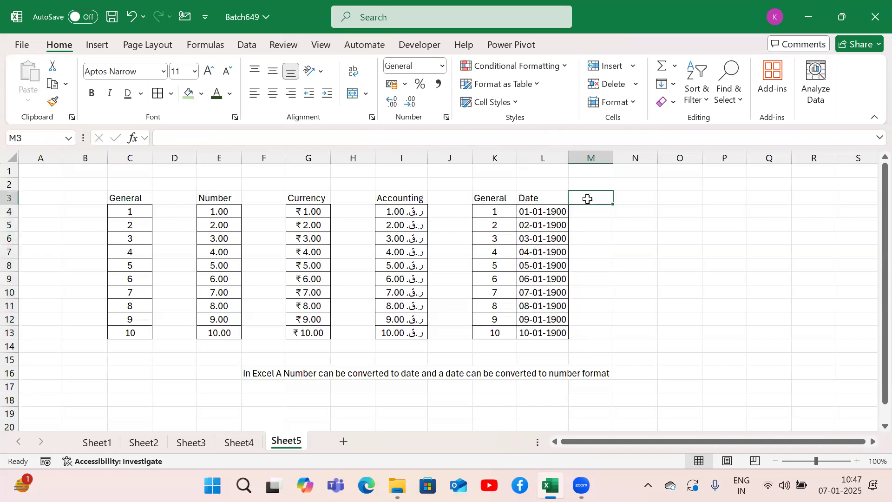
key(Left)
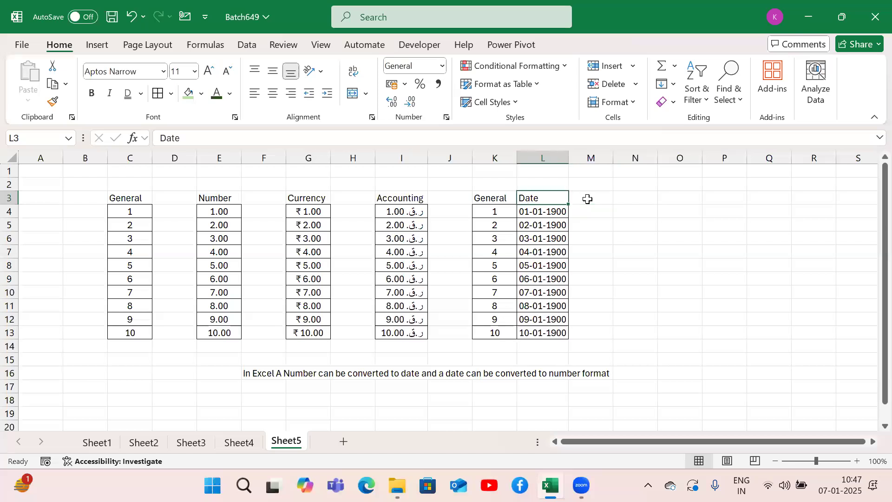
key(Left)
key(Down)
key(Right)
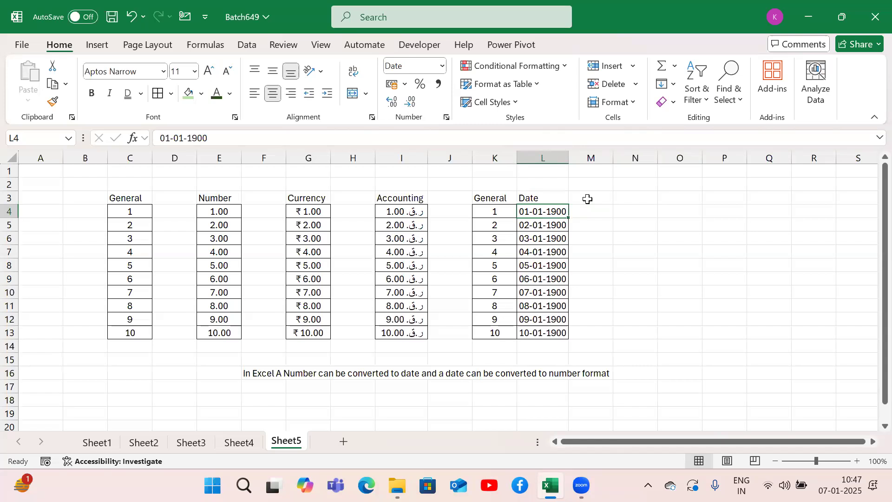
key(Down)
key(Left)
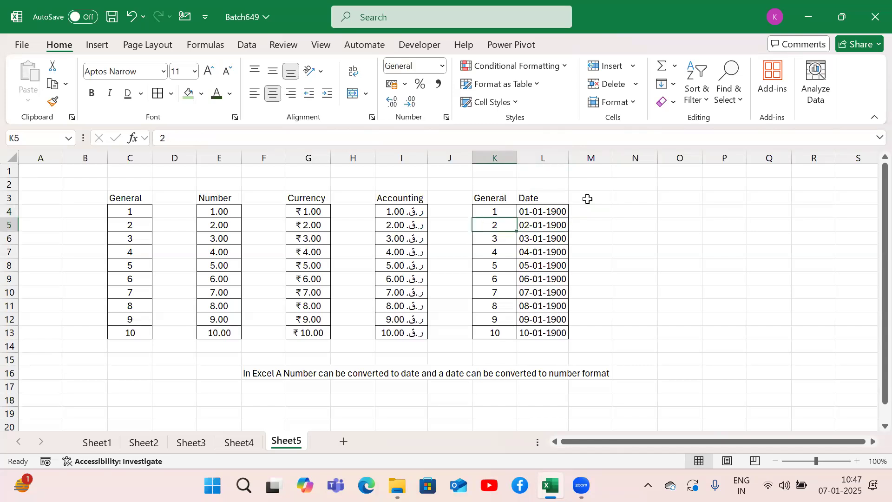
key(Right)
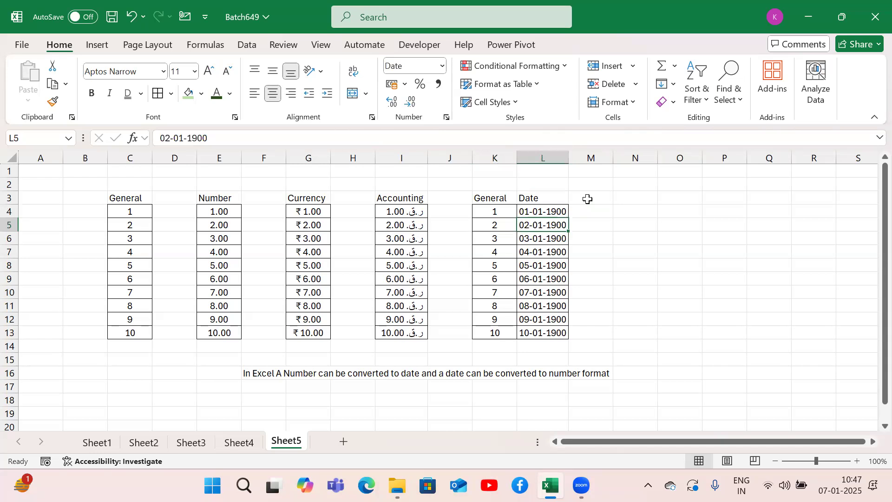
key(Down)
key(Left)
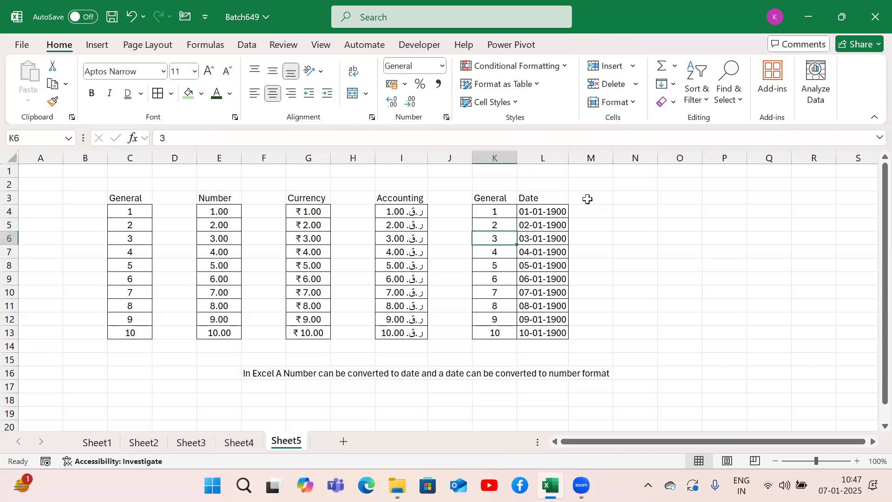
key(Down)
key(Right)
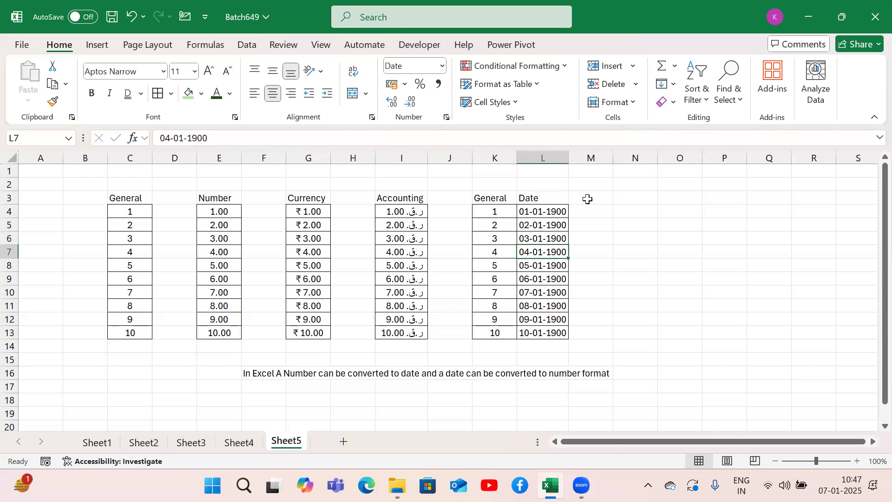
key(Down)
key(Left)
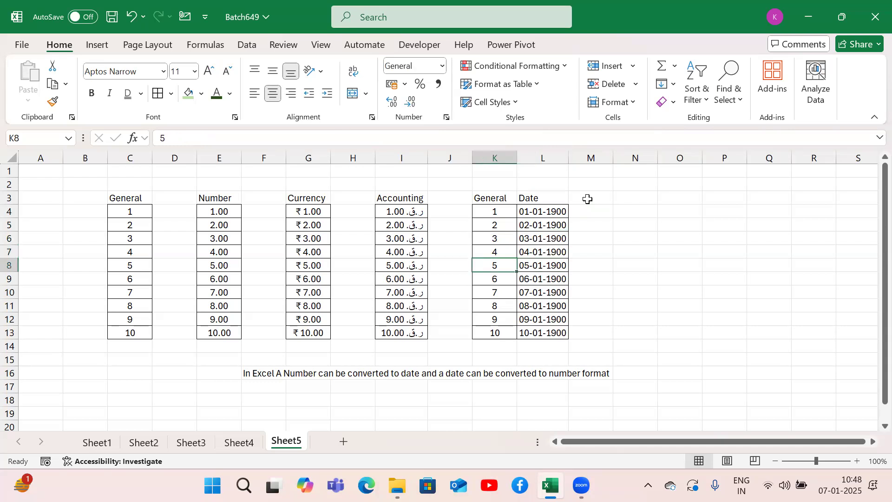
key(Down)
key(Right)
key(Down)
key(Down)
key(Down)
key(Down)
key(Left)
key(Right)
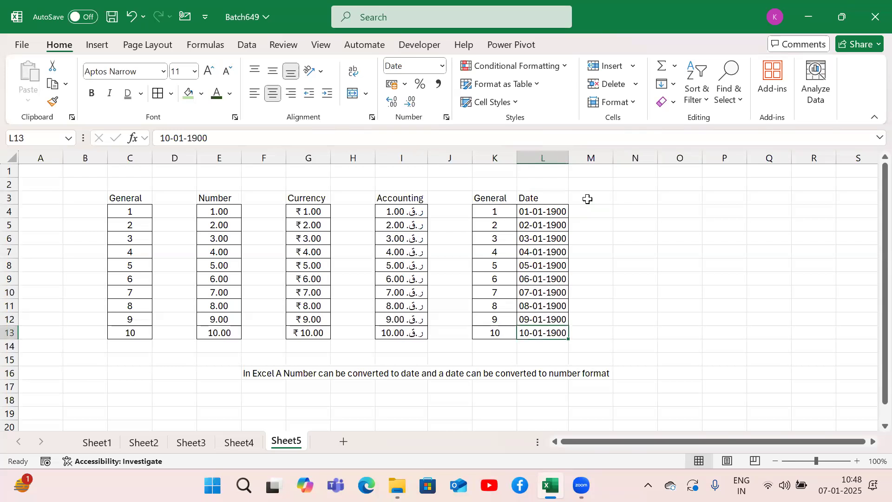
Step: Add the value 100 below both the General and Date columns, in K14 and L14
key(Left)
key(Down)
text(100)
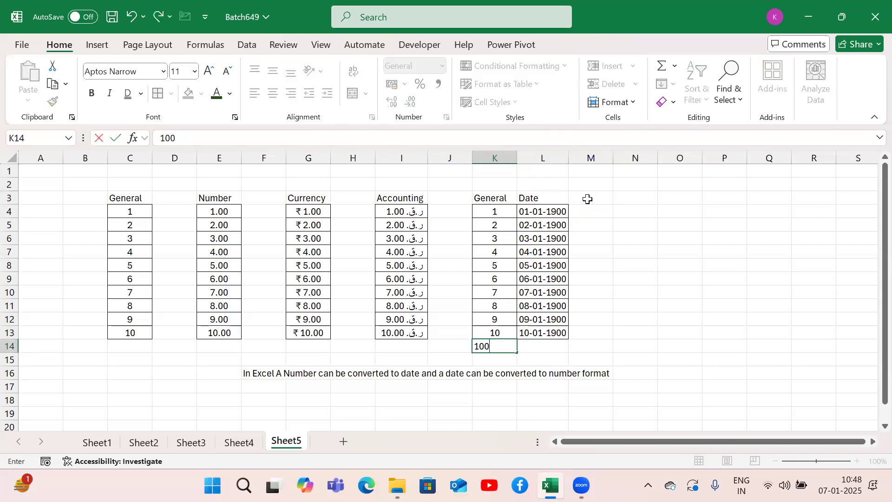
key(Right)
text(100)
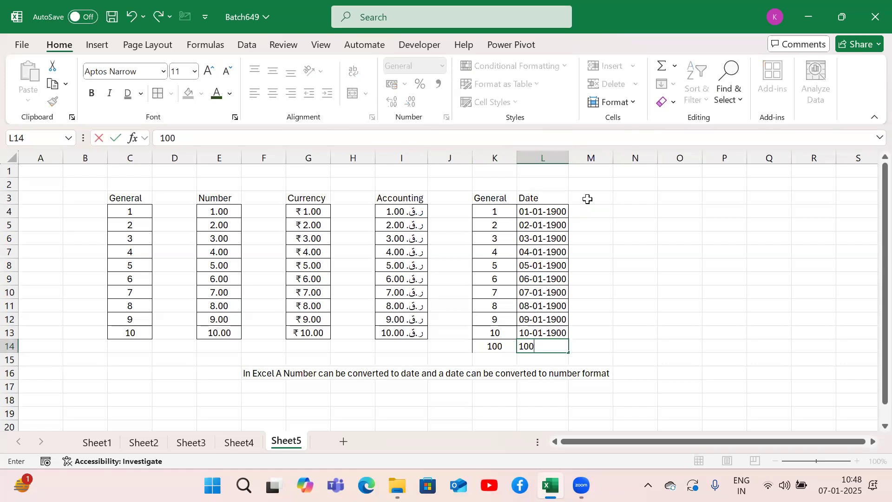
key(Return)
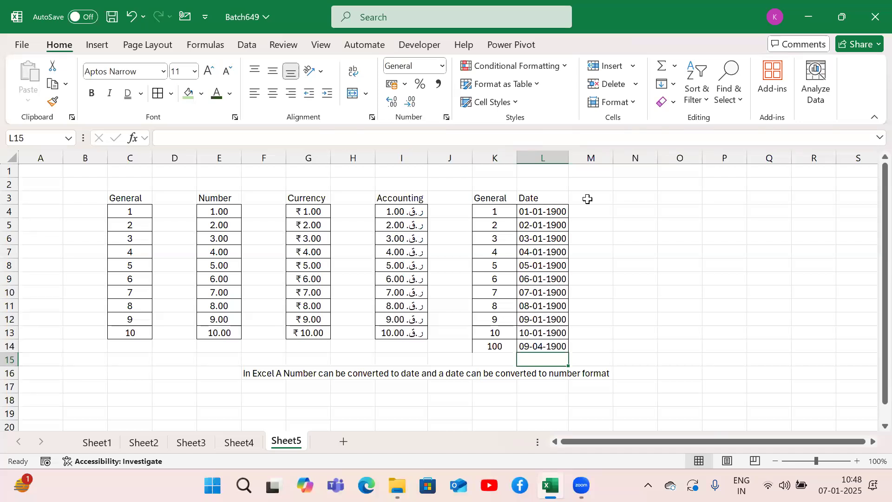
Step: Add the values 1000 and 10000 in rows 15 and 16 of both the General and Date columns
key(Left)
text(1000)
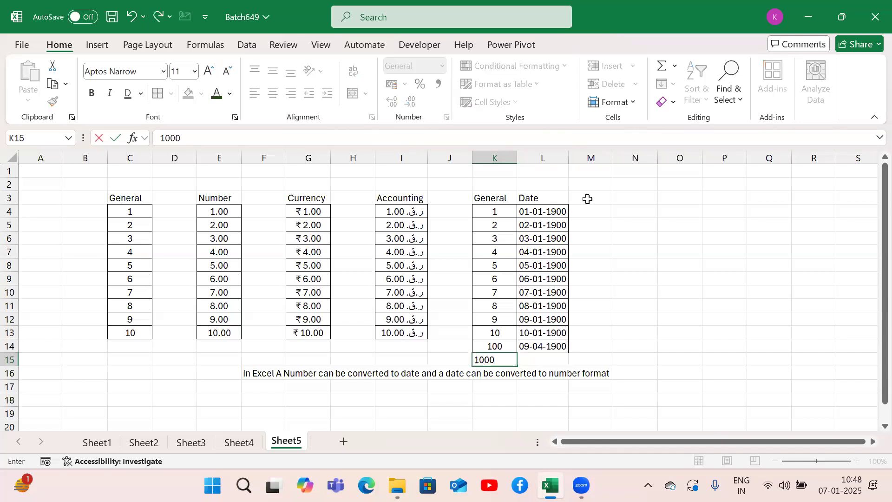
key(Tab)
text(1000)
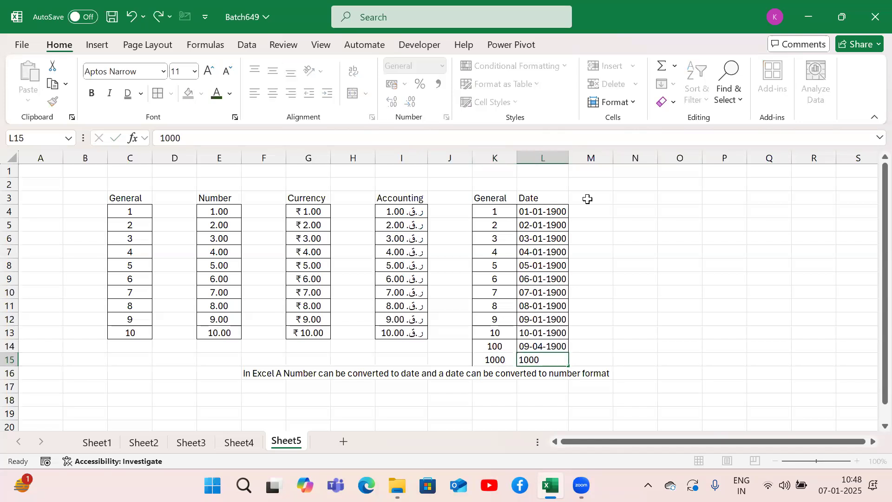
key(Return)
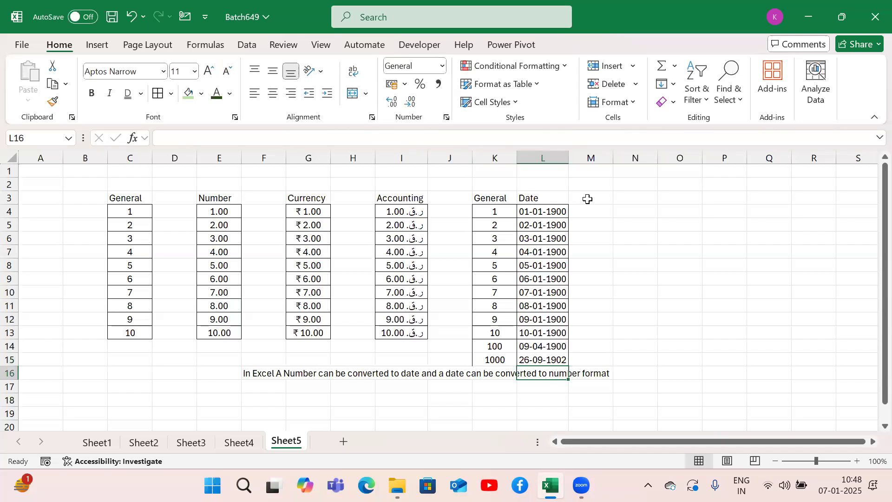
key(Left)
text(10000)
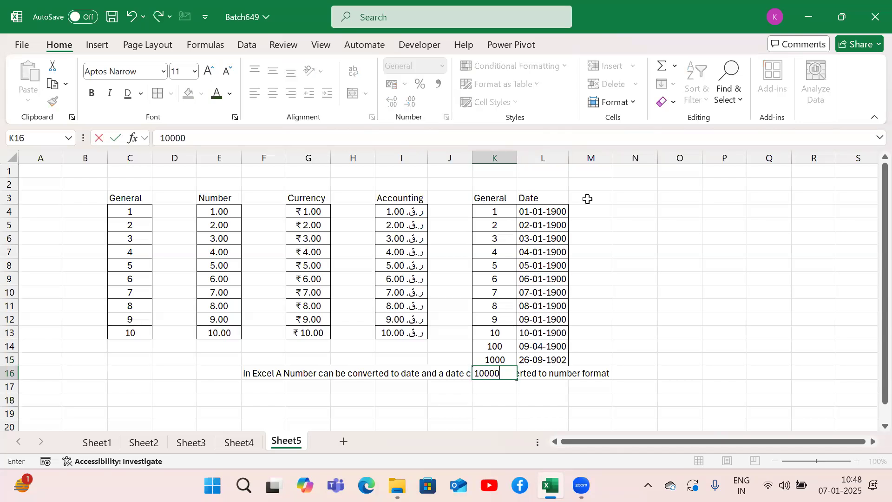
key(Right)
text(10000)
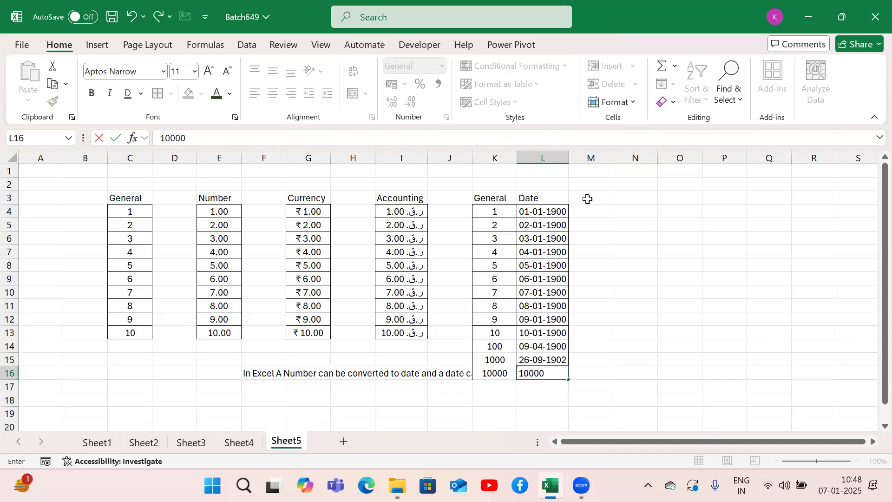
key(Return)
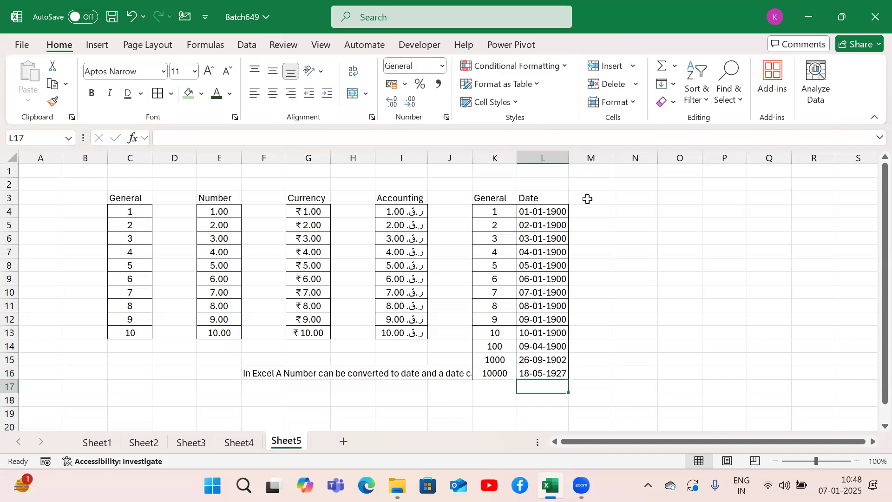
Step: Add the values 20000 and 30000 in rows 17 and 18 of both the General and Date columns
key(Left)
text(20000)
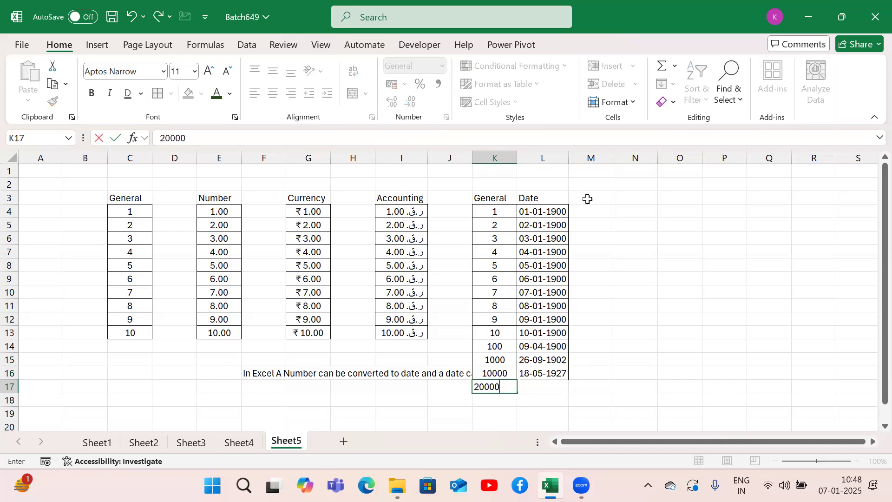
key(Right)
text(20)
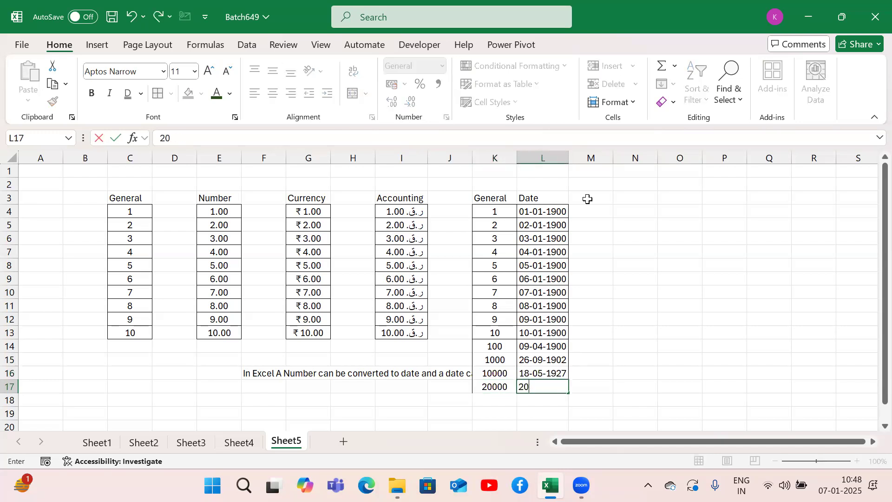
text(000)
key(Return)
key(Left)
text(30000)
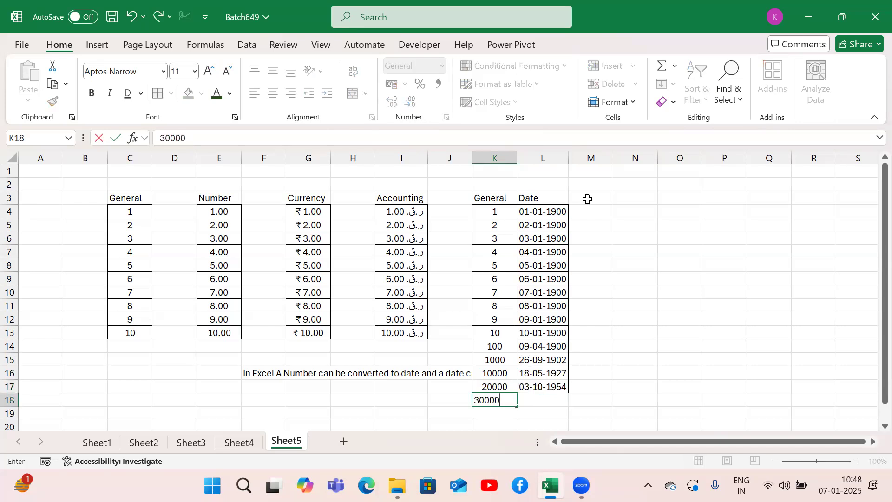
key(Right)
text(30000)
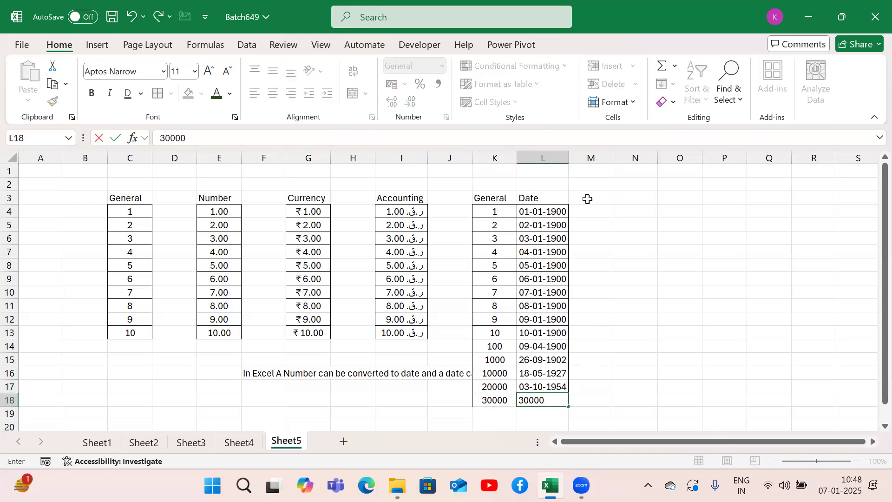
key(Return)
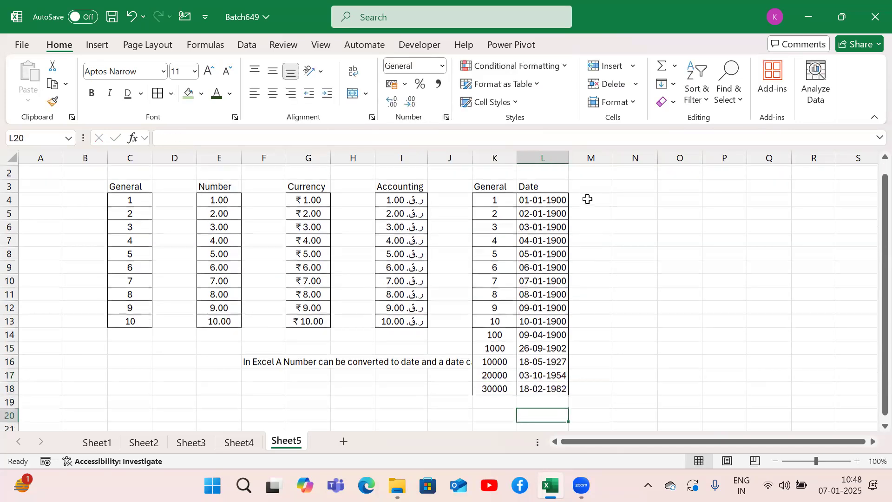
Step: Add the values 40000 and 50000 in rows 19 and 20 of both the General and Date columns
key(Left)
text(40000)
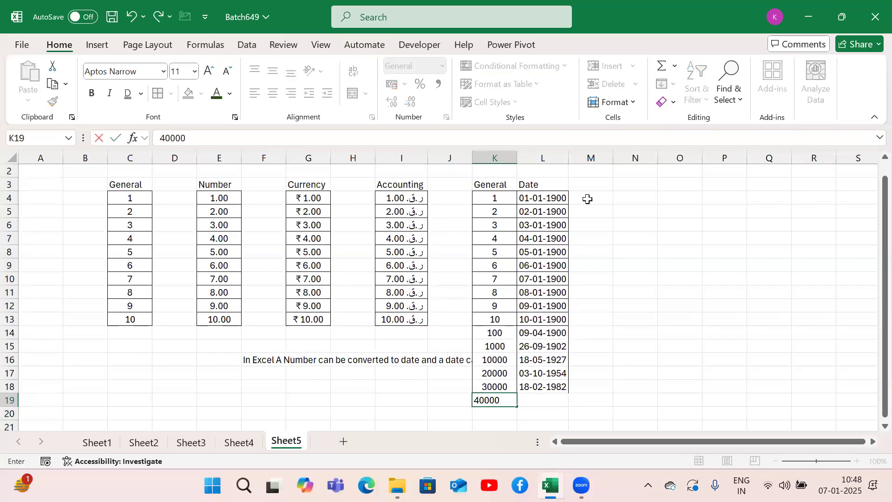
key(Right)
text(40000)
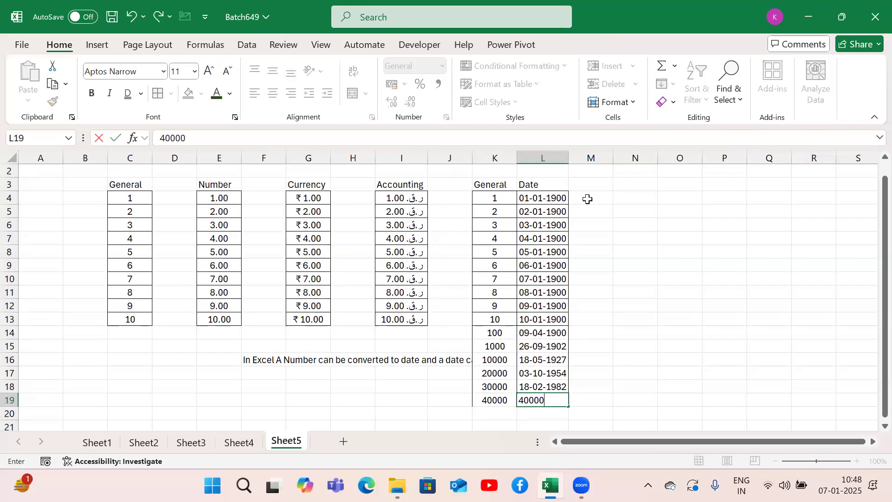
key(Return)
key(Left)
text(50000)
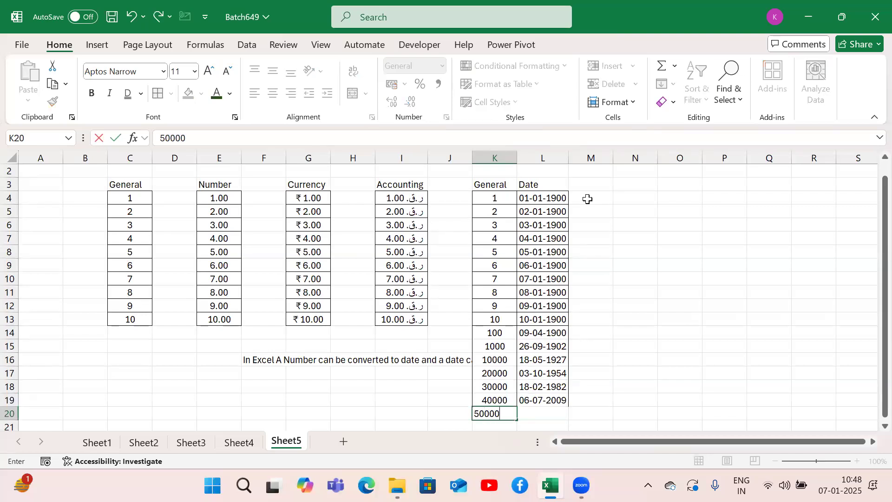
key(Right)
text(50000)
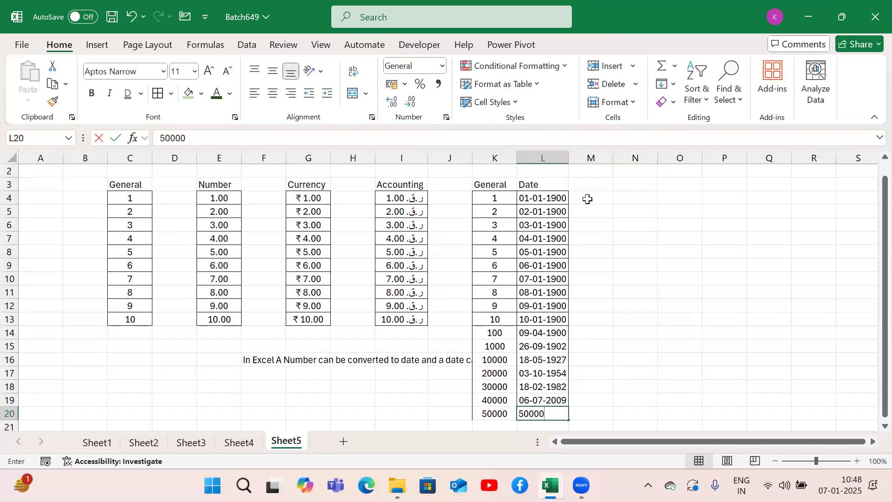
key(Return)
Step: Compare the last General number in K20 with its corresponding date in L20
key(Up)
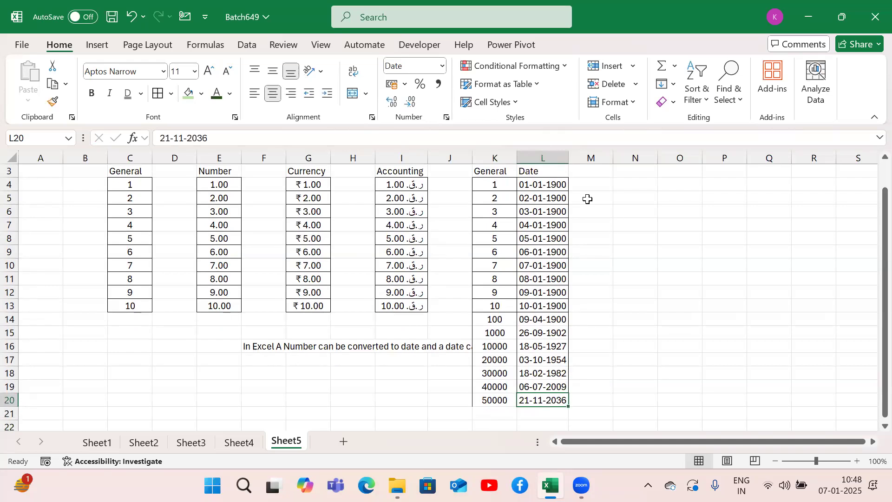
key(Up)
key(Down)
key(Down)
key(Left)
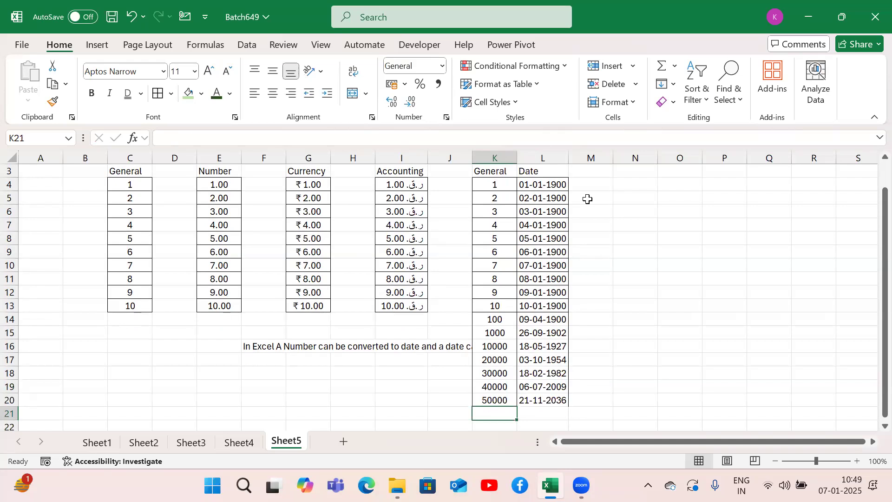
key(Up)
key(Right)
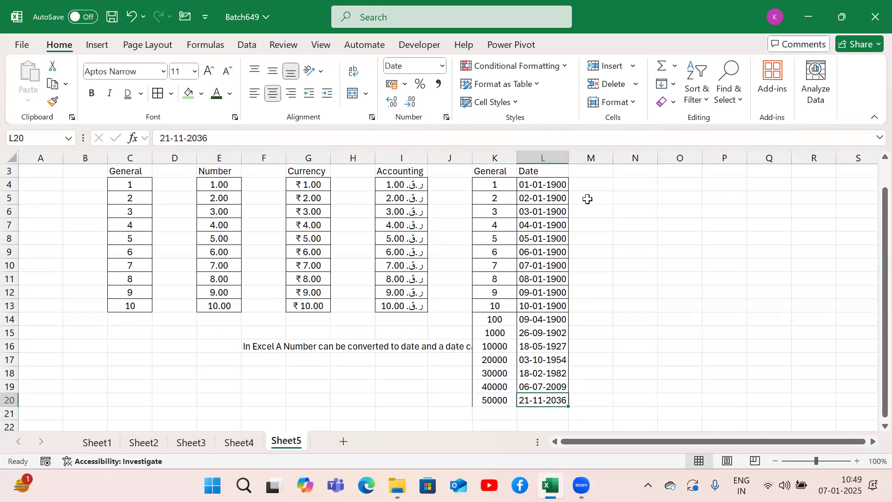
key(Left)
key(Right)
Step: Review the dates down the Date column from L4 to L20 against their numbers in column K
key(ctrl+Up)
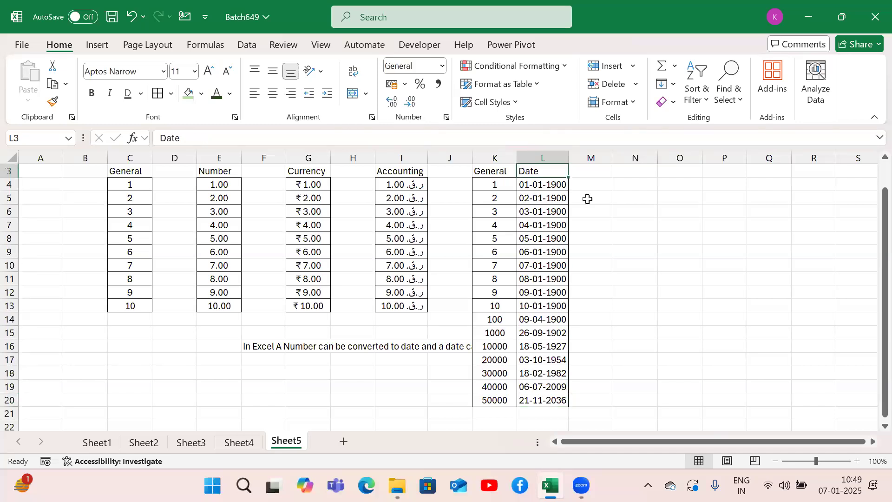
key(Down)
key(Down)
key(Down)
key(Down)
key(Down)
key(Down)
key(Down)
key(Down)
key(Down)
key(Down)
key(Down)
key(Down)
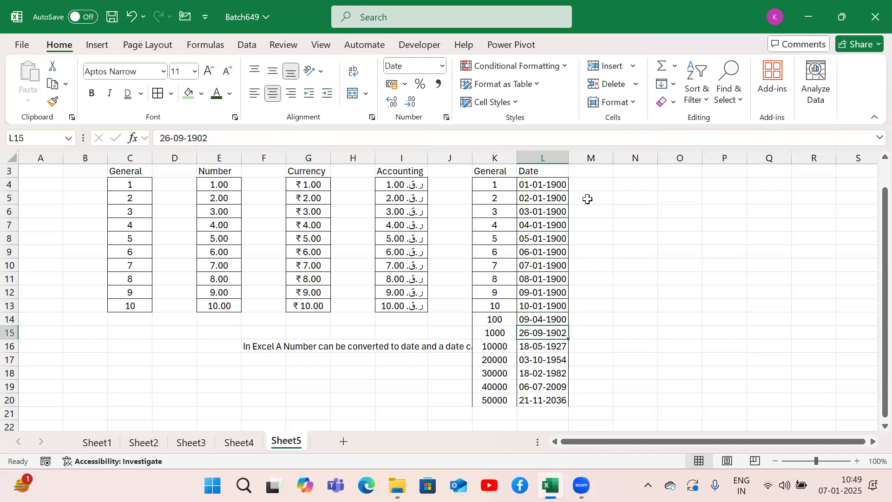
key(Down)
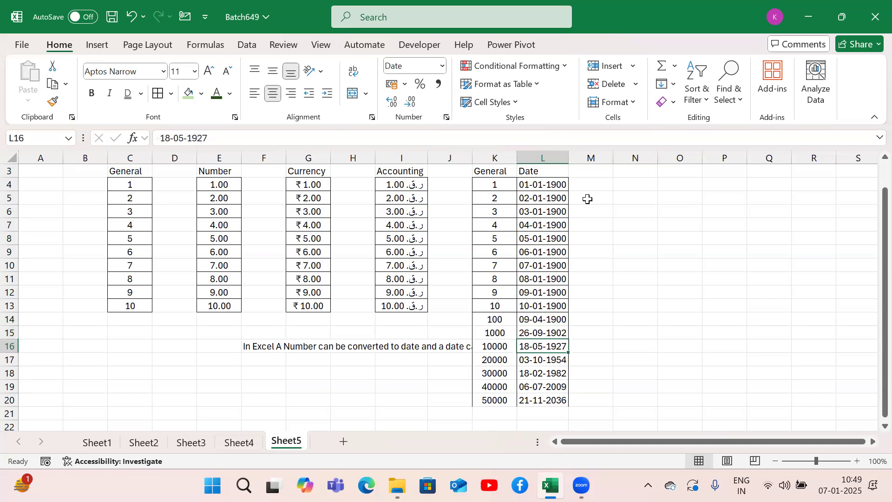
key(Down)
key(Down)
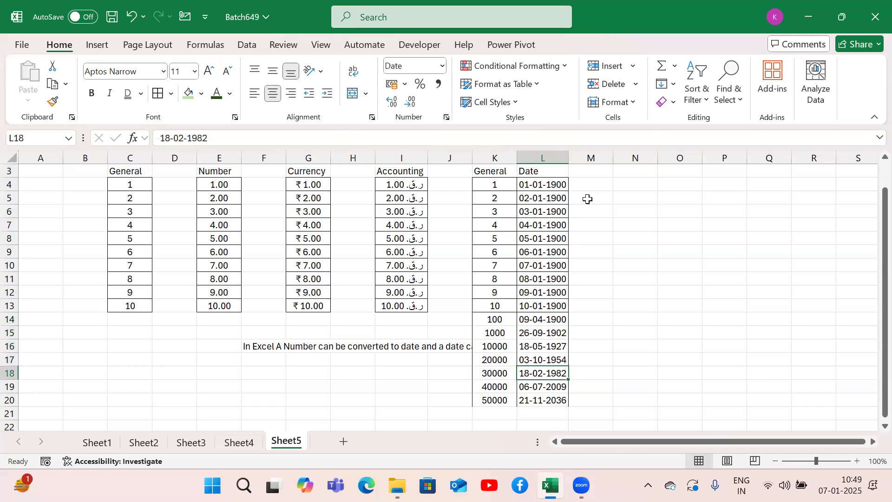
Step: Enter today's date, 07-01-2025, in K21 and L21 below the General and Date columns
key(Down)
key(Down)
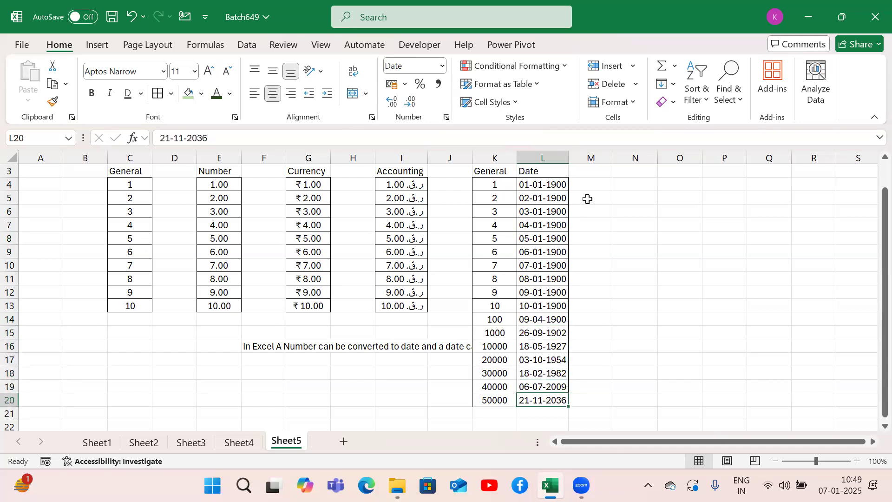
key(Down)
key(Left)
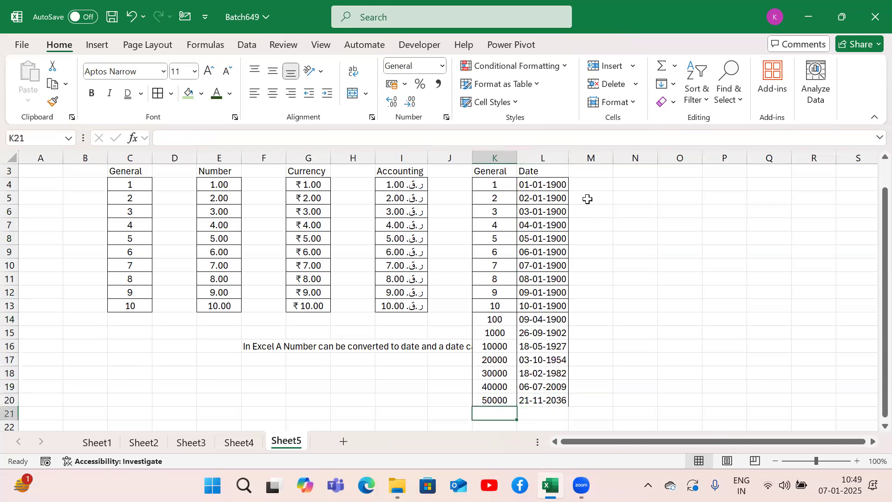
key(ctrl+semicolon)
key(Tab)
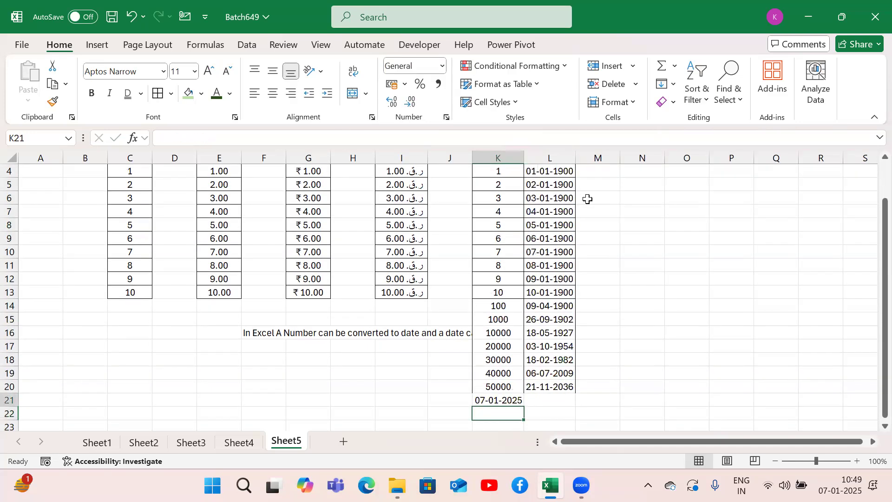
key(ctrl+semicolon)
key(Return)
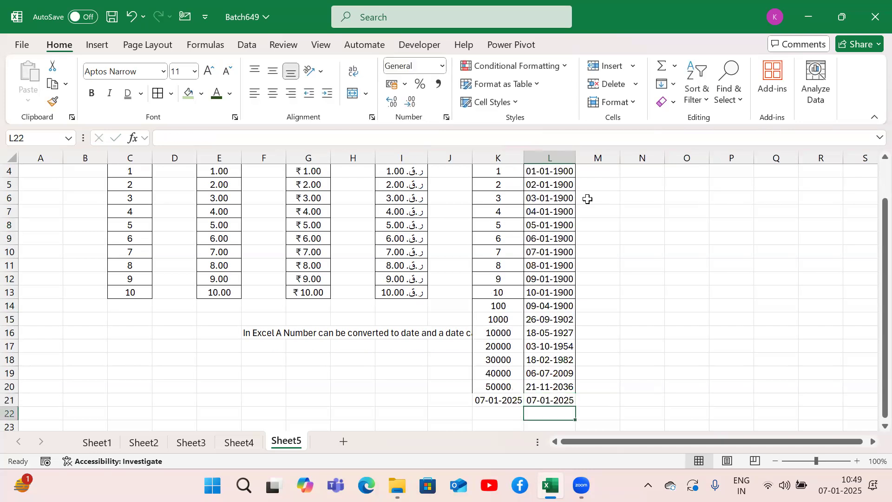
Step: Change the date in K21 to the General format and centre it in the cell
key(Up)
key(Left)
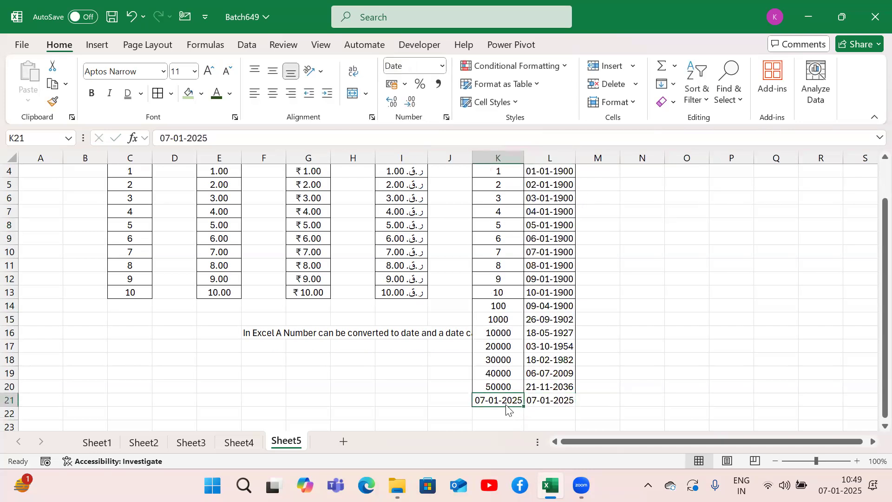
click(443, 66)
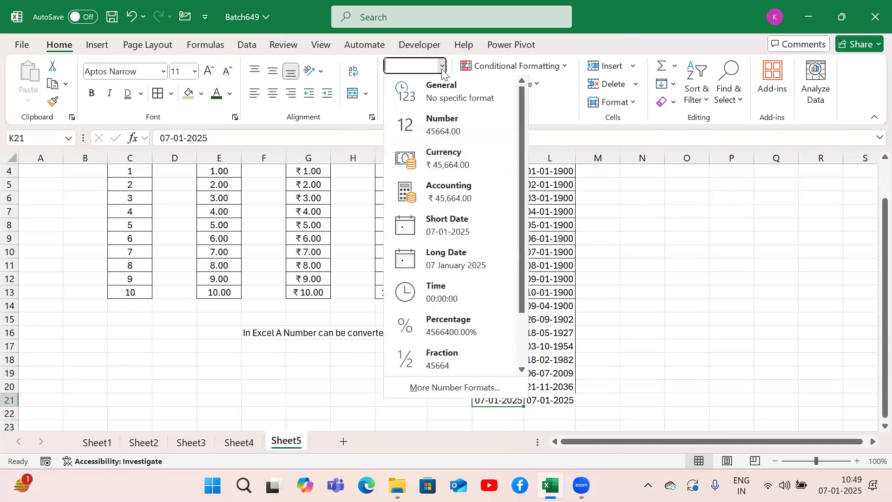
click(433, 104)
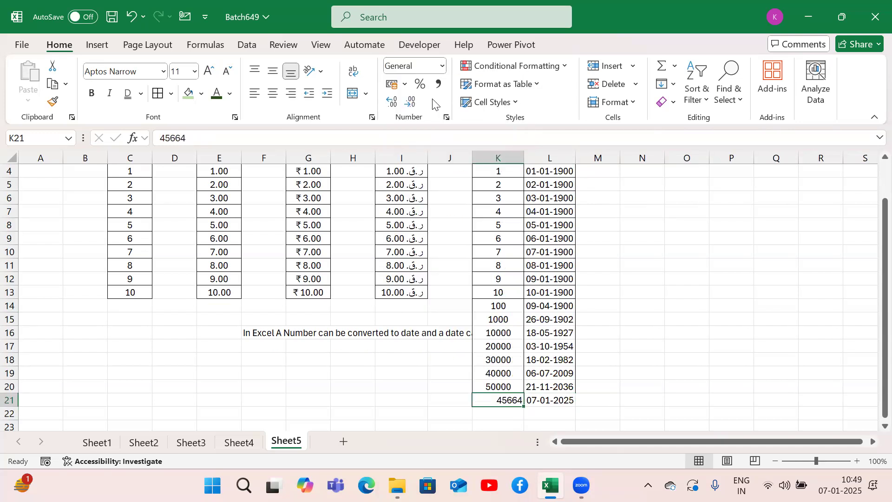
click(275, 97)
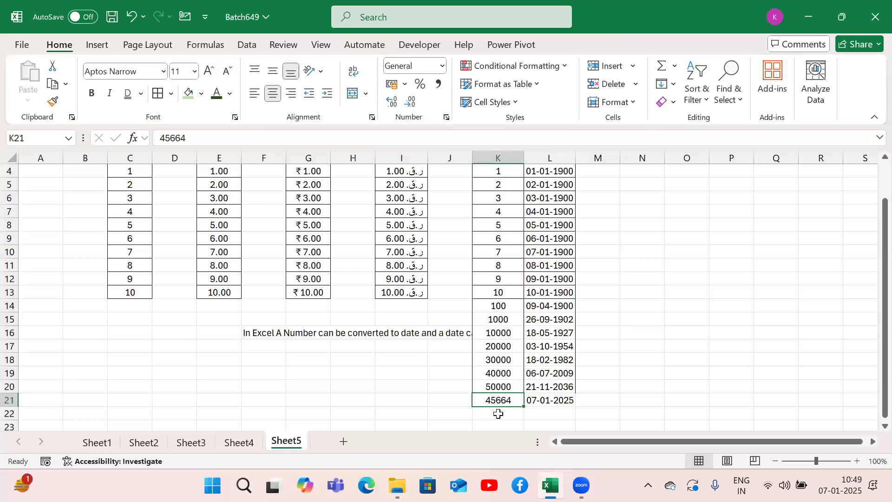
Step: Compare the numbers in column K with their dates in column L, row by row from row 4 to row 15
click(511, 171)
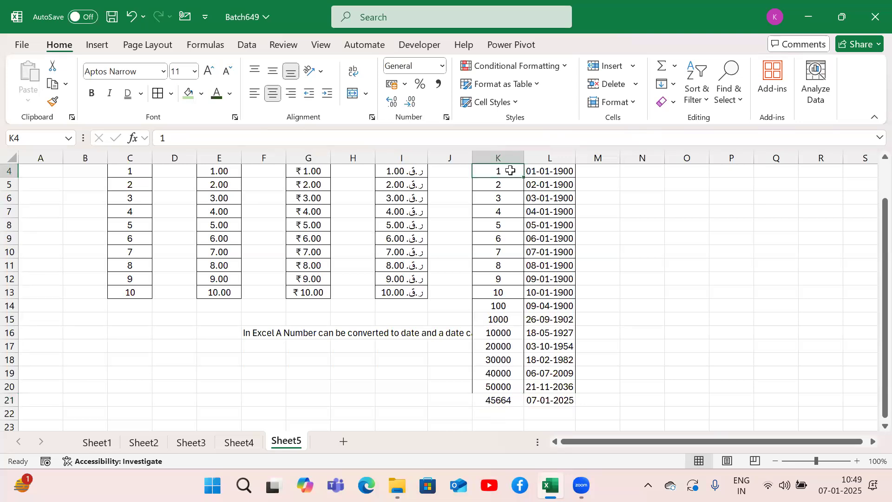
click(498, 400)
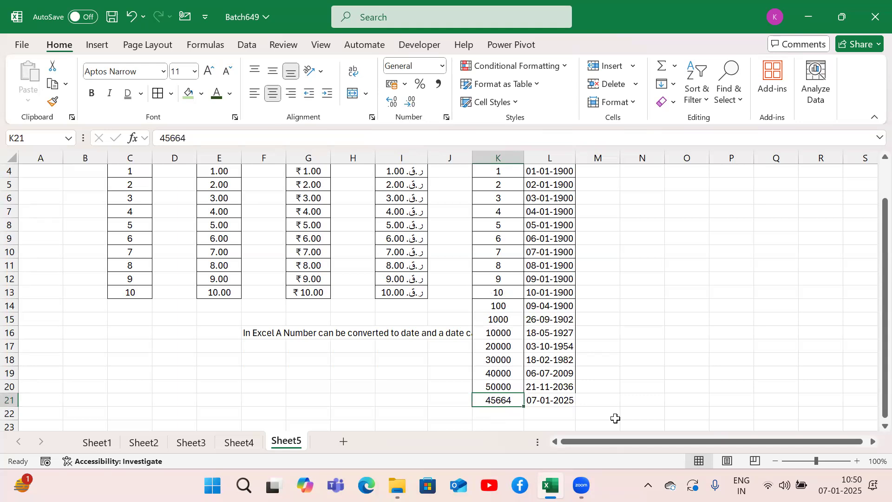
key(ctrl+Up)
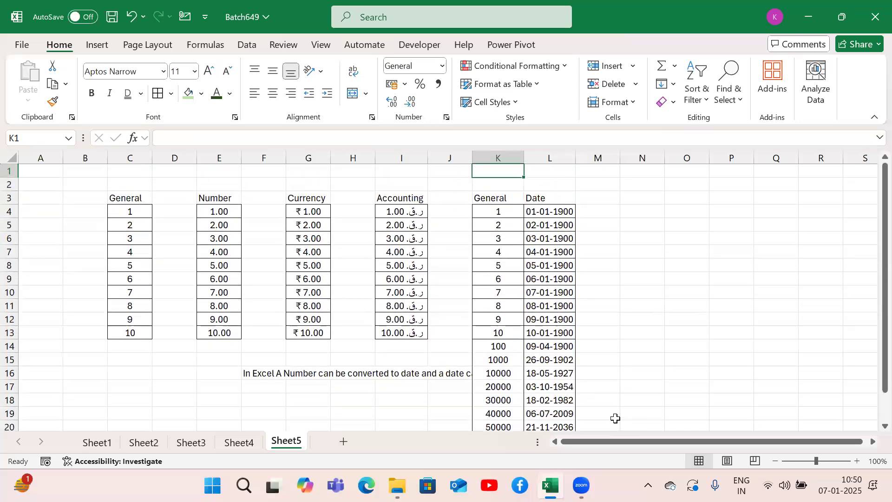
key(Down)
key(Right)
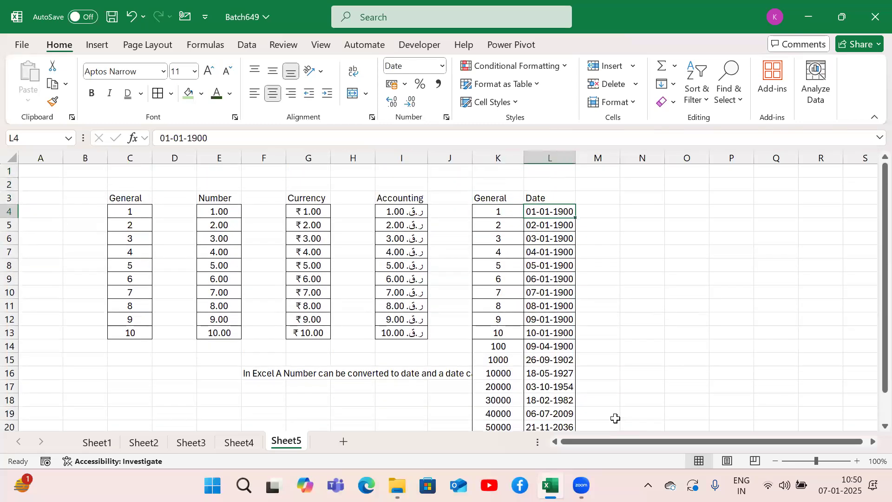
key(Down)
key(Left)
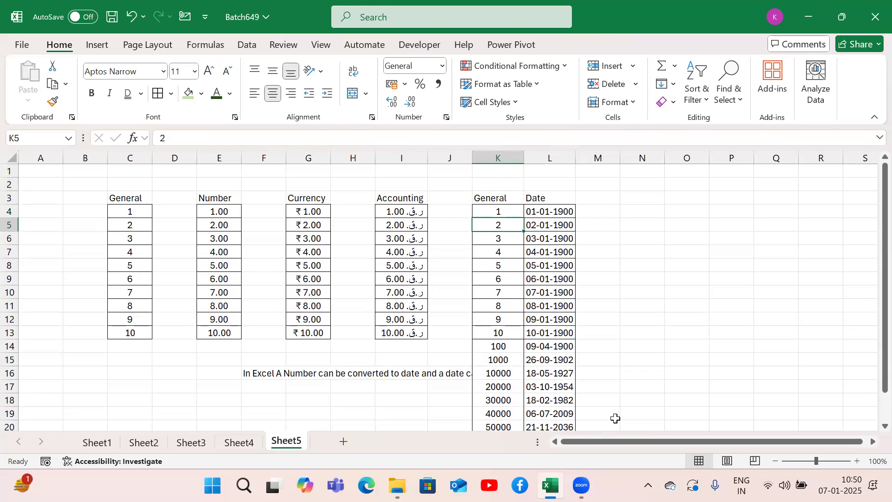
key(Right)
key(Down)
key(Left)
key(Right)
key(Down)
key(Left)
key(Right)
key(Down)
key(Left)
key(Right)
key(Down)
key(Left)
key(Right)
key(Down)
key(Down)
key(Left)
key(Right)
key(Down)
key(Left)
key(Right)
key(Down)
key(Left)
key(Right)
key(Down)
key(Left)
key(Right)
Step: Compare the larger General numbers with their dates down to row 21, finishing on today's date number in K21
key(Down)
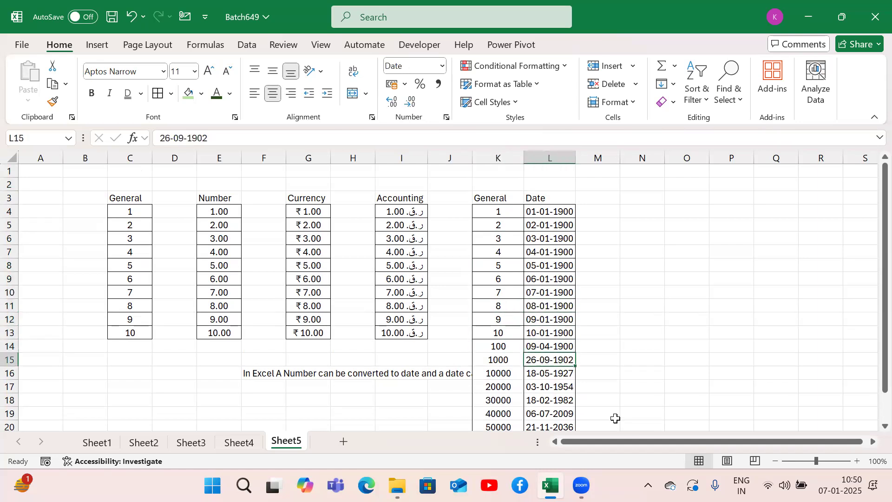
key(Down)
key(Down)
key(Down)
key(Down)
key(Down)
key(Down)
key(Down)
key(Down)
key(Down)
key(Down)
key(Down)
key(Up)
key(Up)
key(Up)
key(Up)
key(Up)
key(Up)
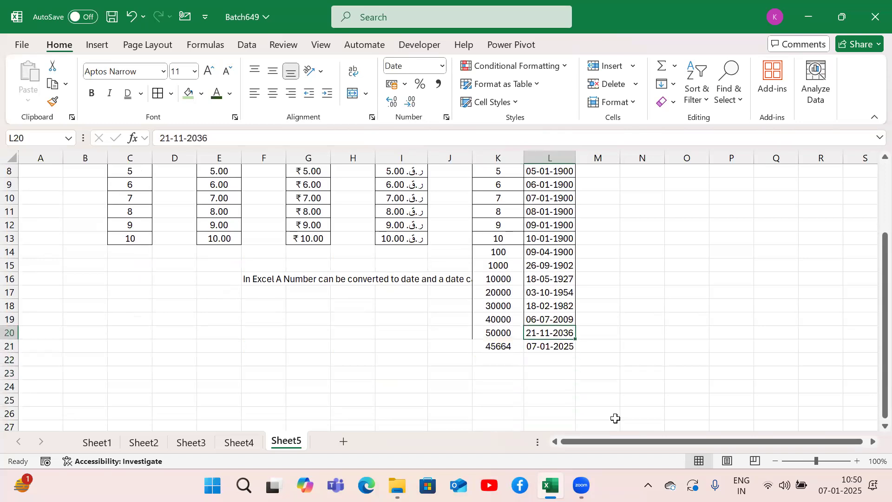
key(Up)
key(Up)
key(Left)
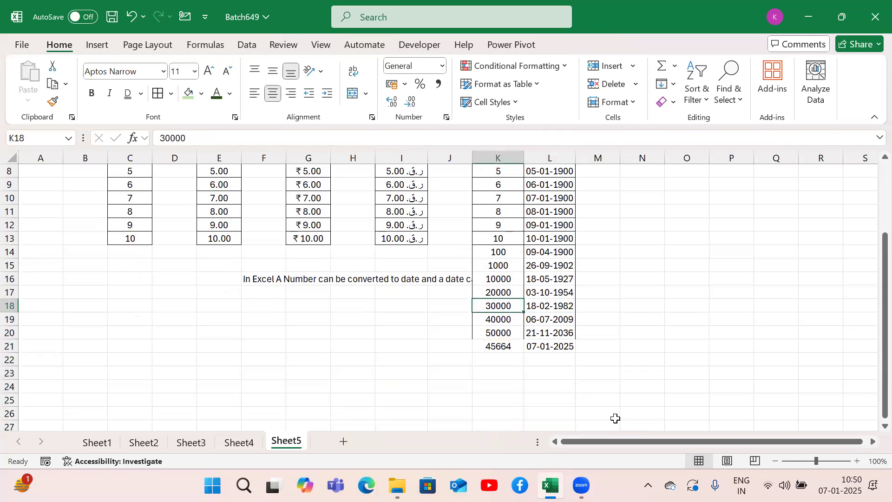
key(Right)
key(Down)
key(Down)
key(Down)
key(Left)
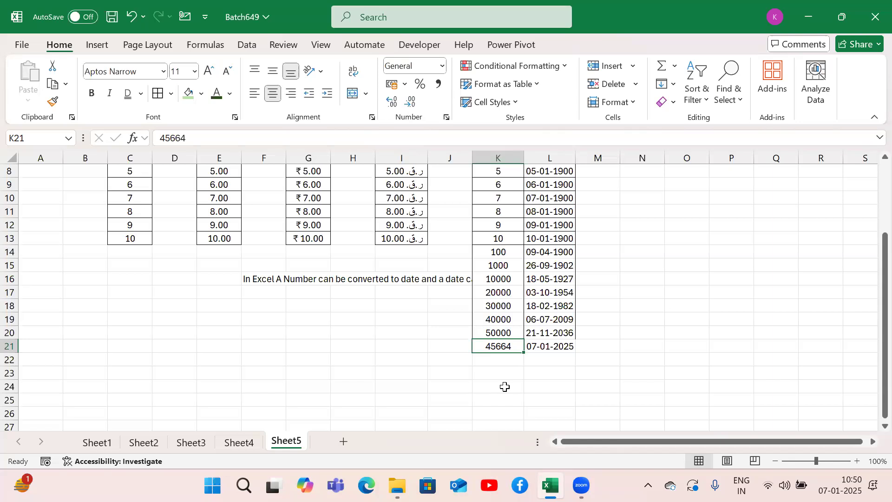
Step: Go back up to the General heading in K3 and select the first date in L4
key(ctrl+Up)
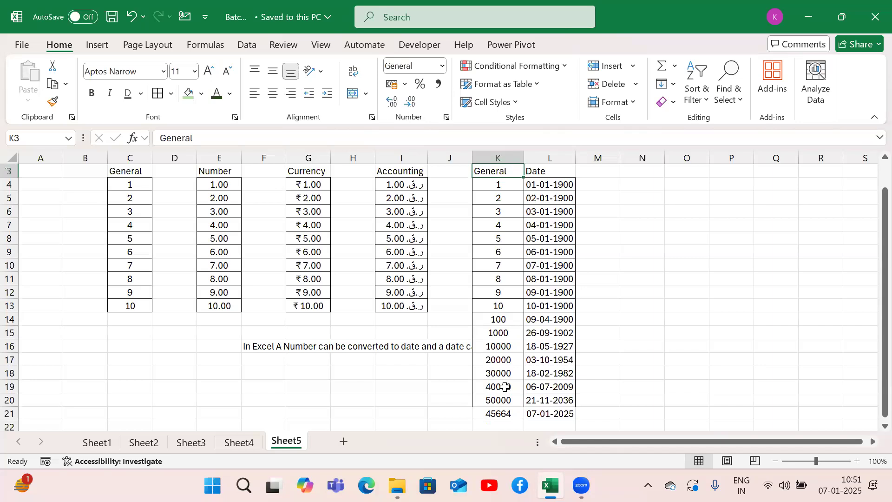
key(Right)
key(Down)
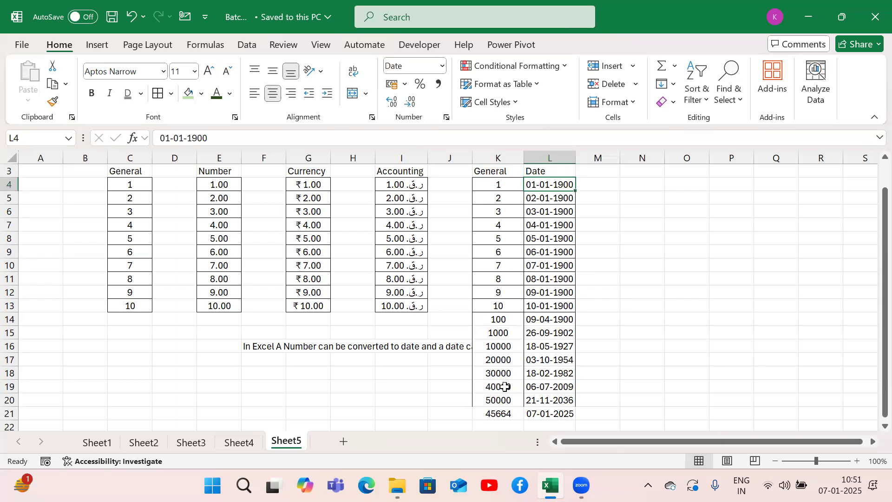
click(443, 139)
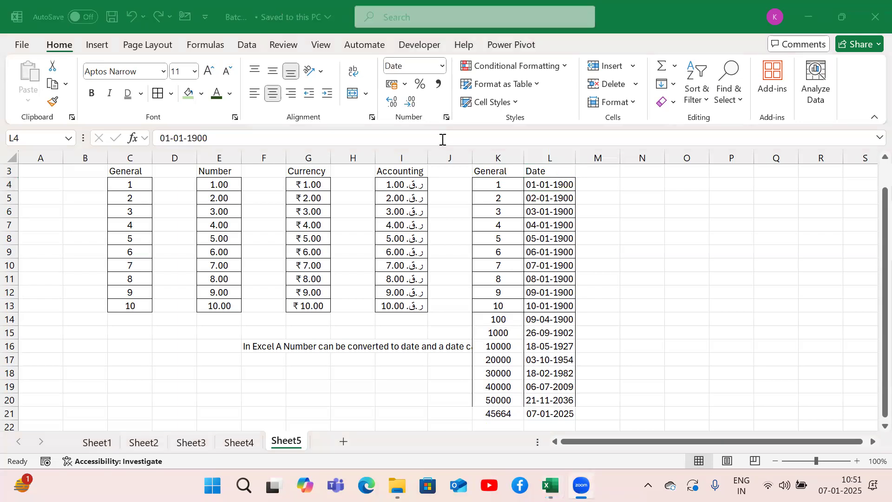